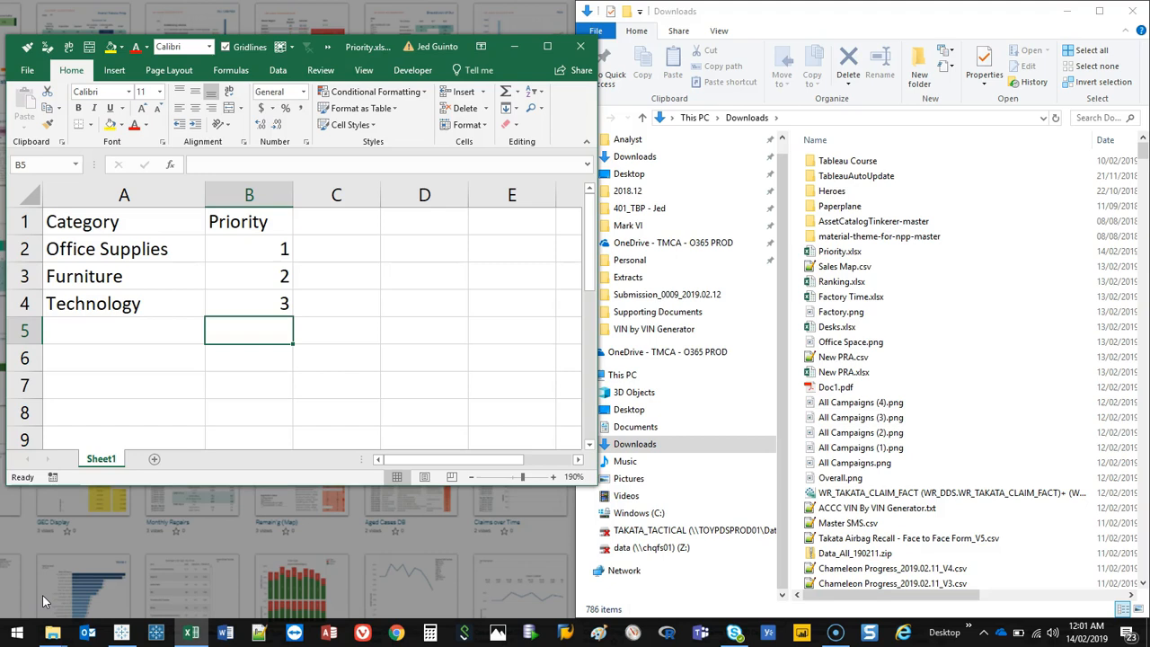
# Step: Open a web browser and go to the Tableau website by searching for tableau
pyautogui.click(393, 636)
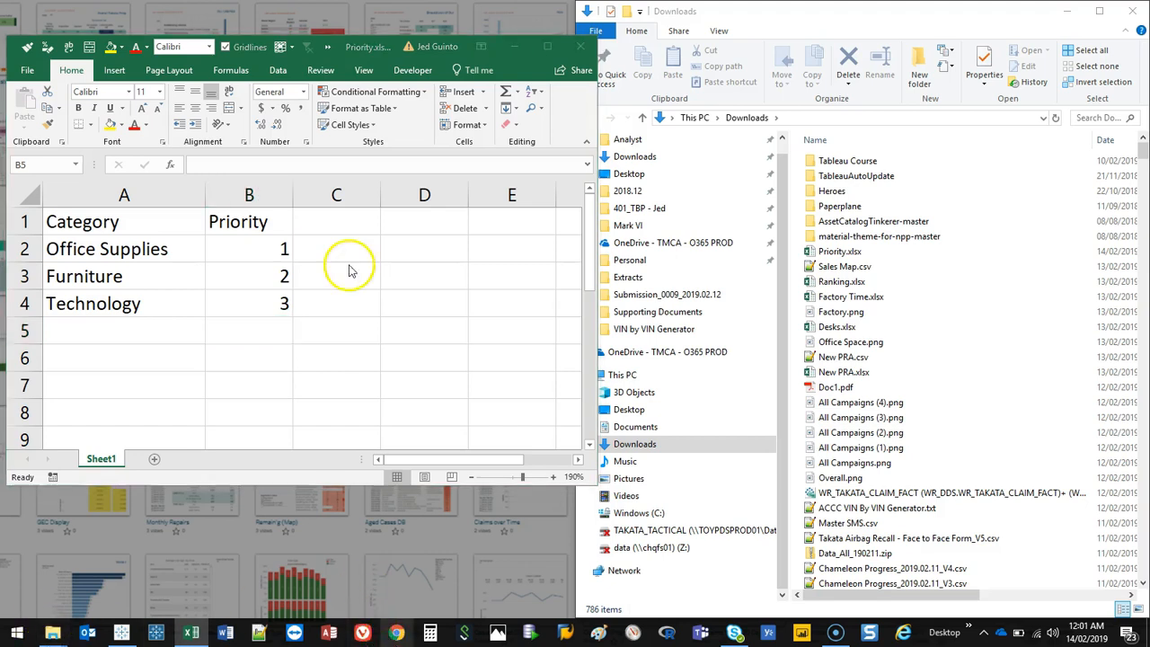
pyautogui.click(228, 35)
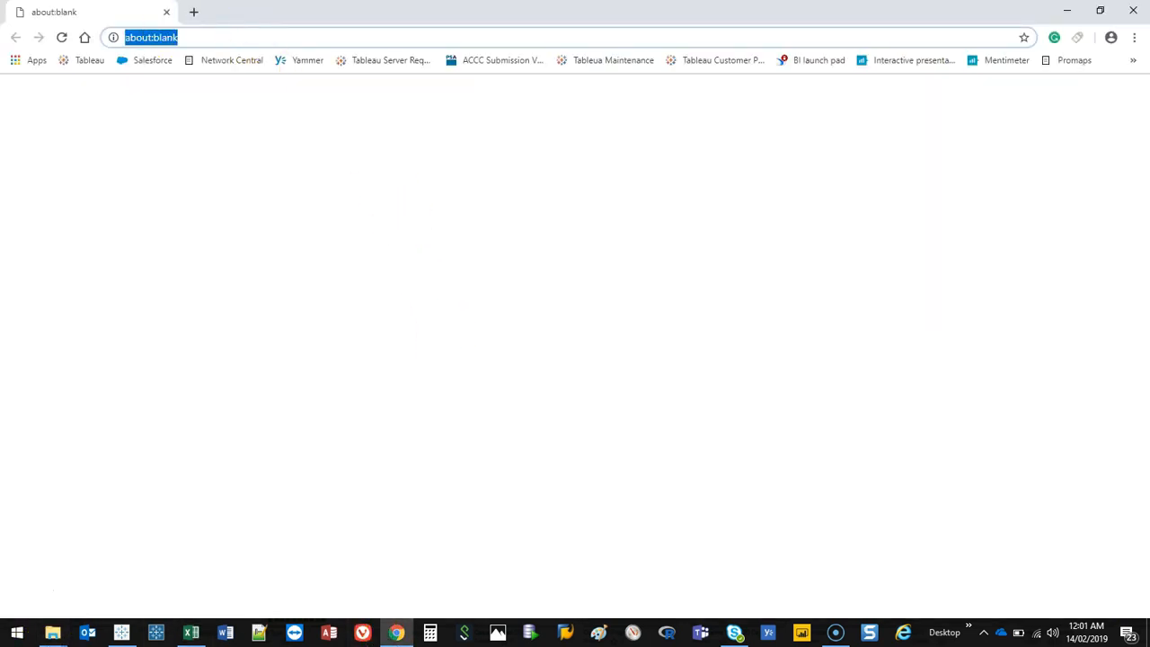
pyautogui.write('tableau')
pyautogui.press('Return')
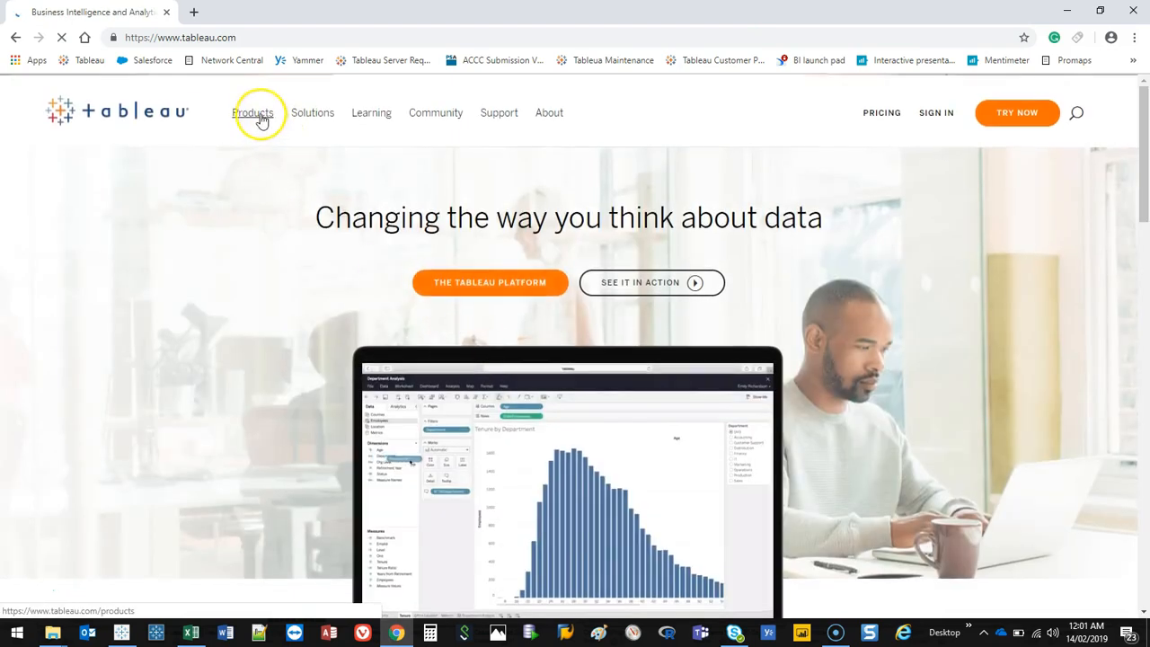
# Step: Open the Tableau Prep product page from the Products menu, then minimize the browser
pyautogui.click(257, 117)
pyautogui.click(252, 369)
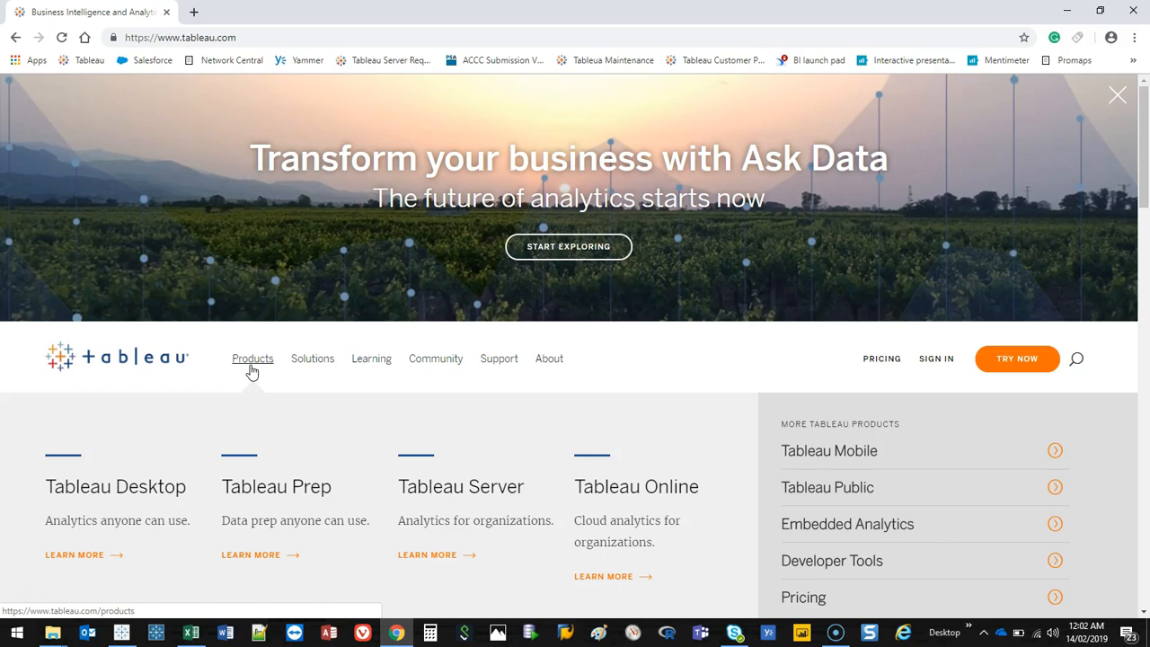
pyautogui.click(249, 557)
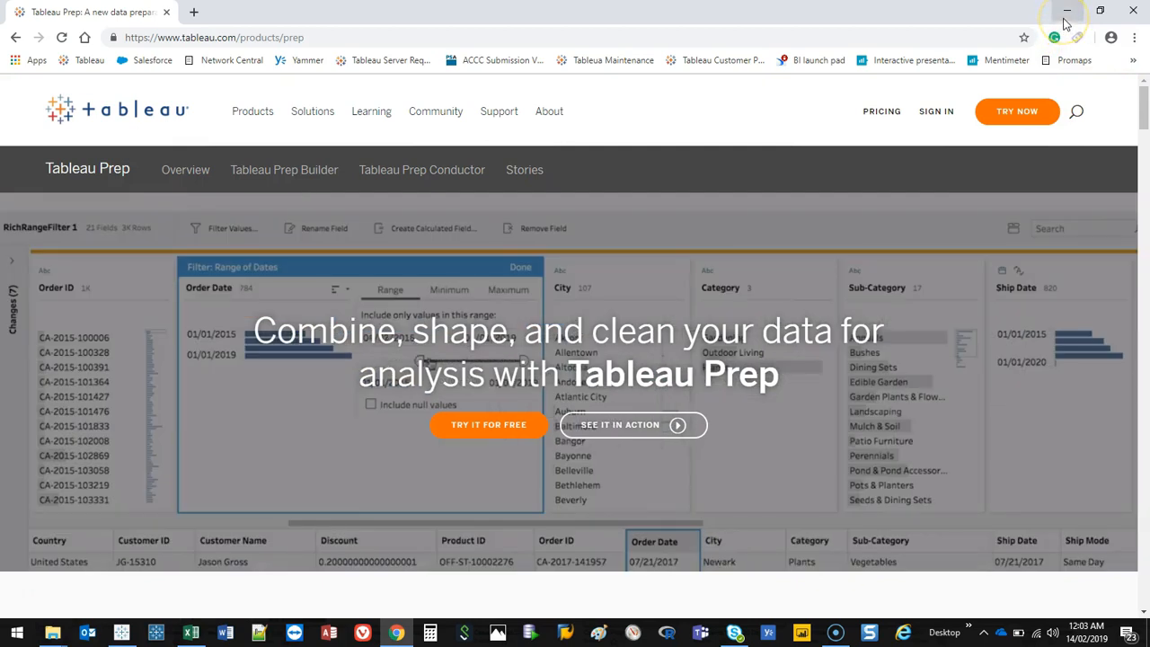
pyautogui.click(1065, 13)
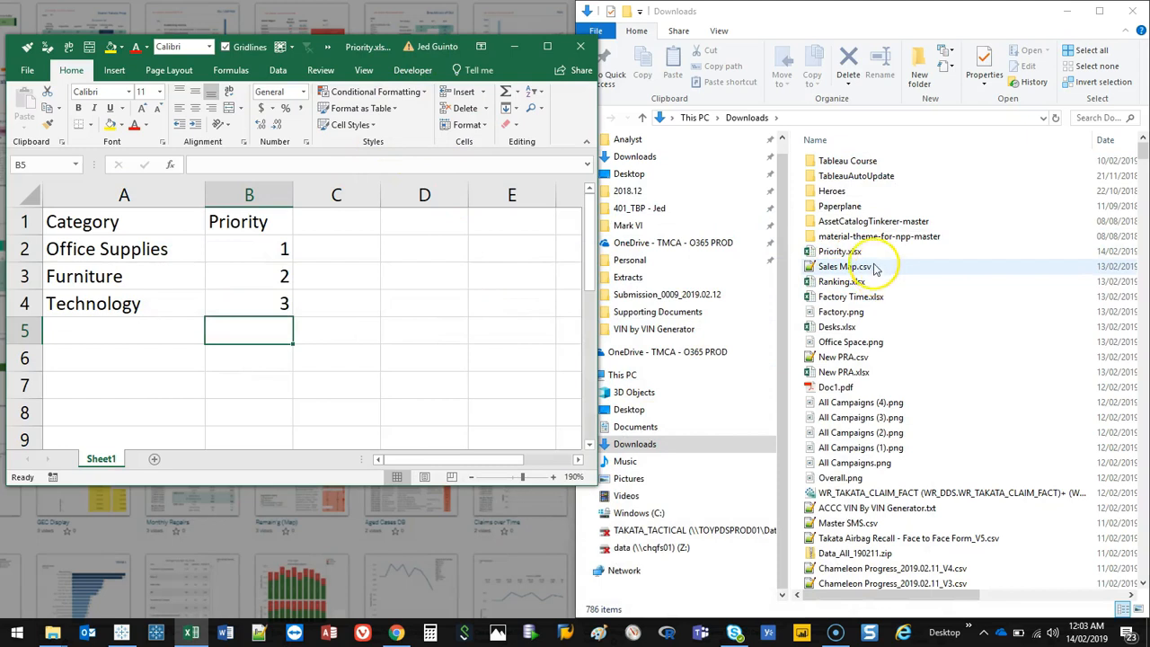
# Step: Open Sales Map.csv from the Downloads folder with Excel 2016 and maximize its window
pyautogui.rightClick(868, 268)
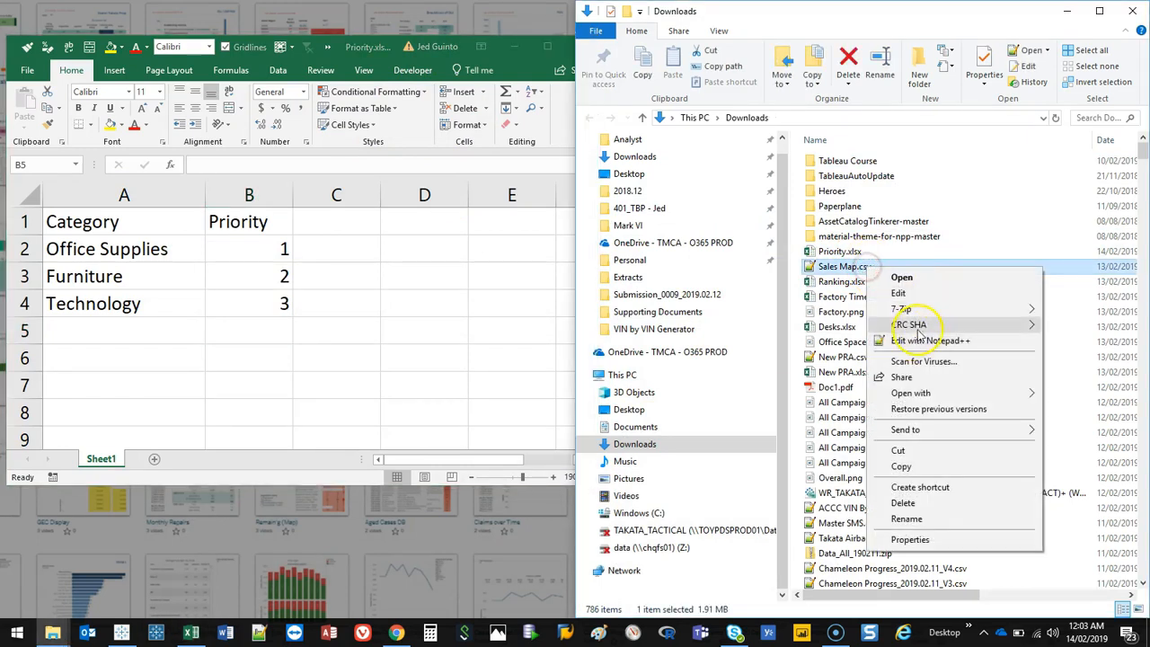
pyautogui.moveTo(925, 395)
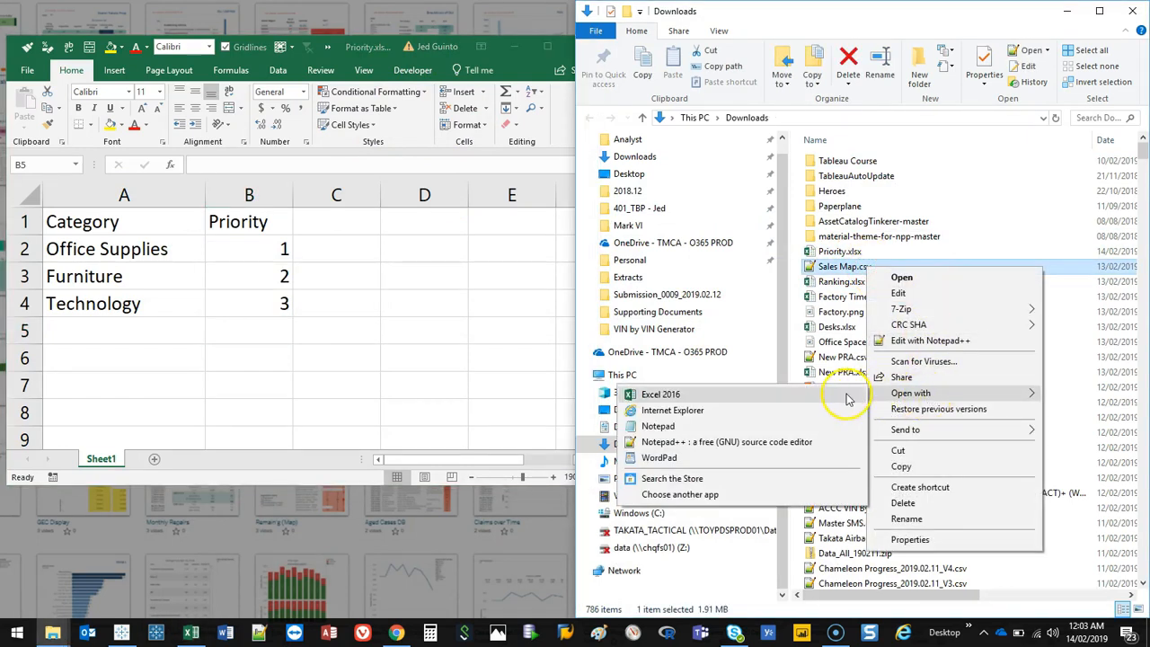
pyautogui.click(847, 398)
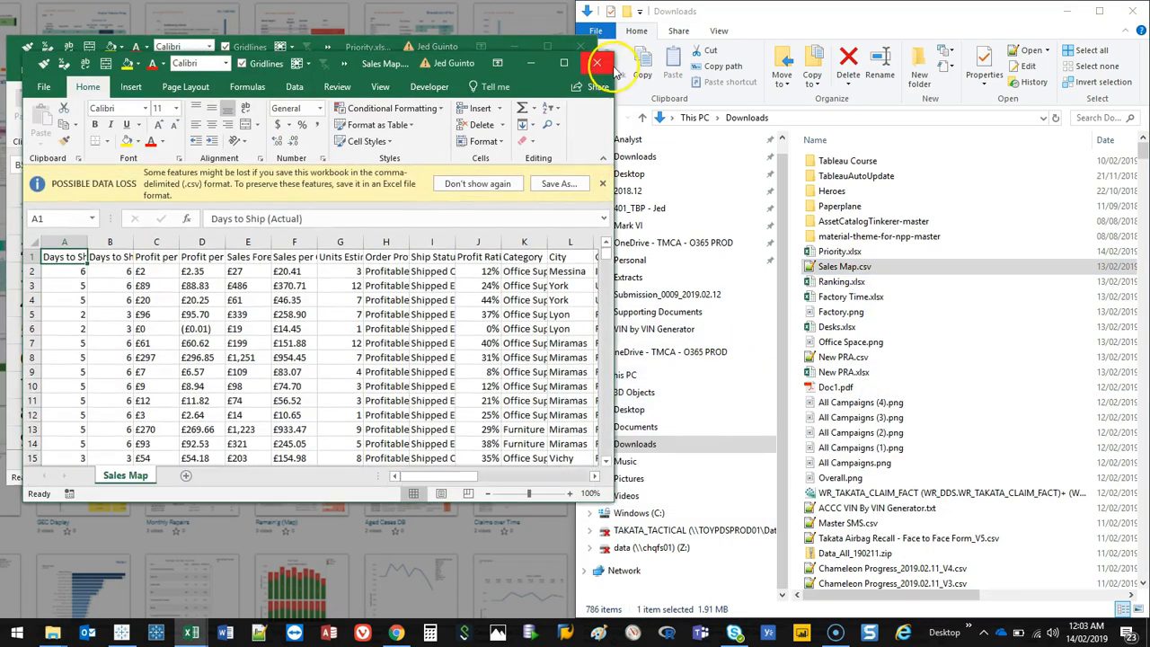
pyautogui.click(563, 62)
pyautogui.click(289, 260)
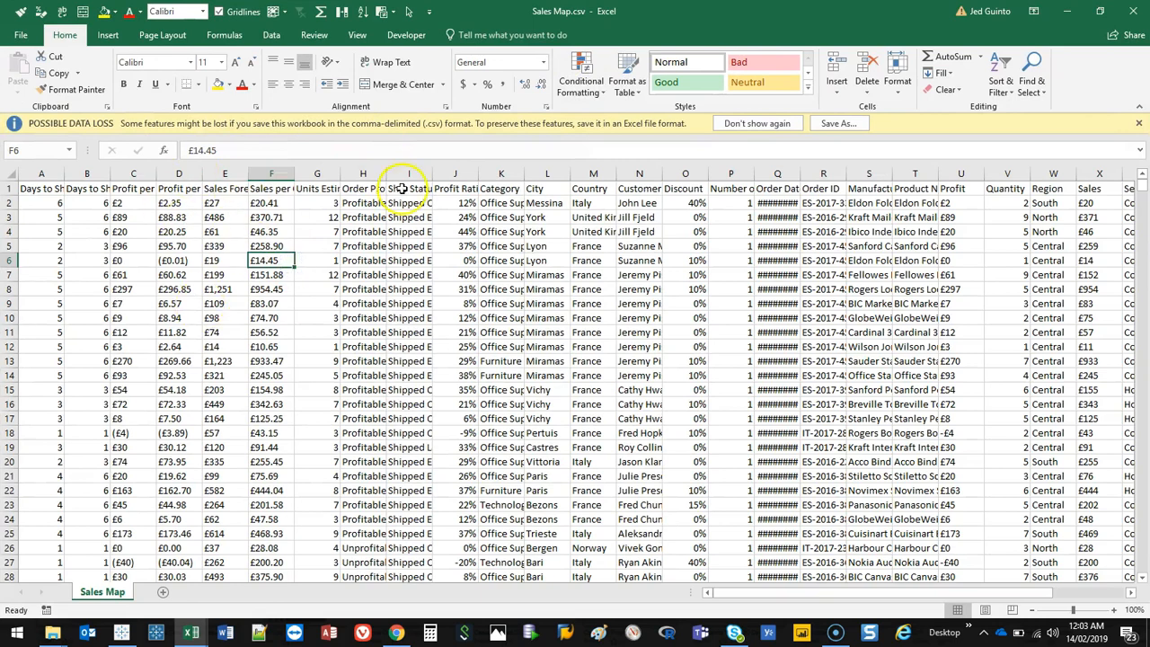
# Step: Autofit the Ship Date and Order Date columns so their full dates are displayed
pyautogui.moveTo(732, 597); pyautogui.dragTo(918, 579)
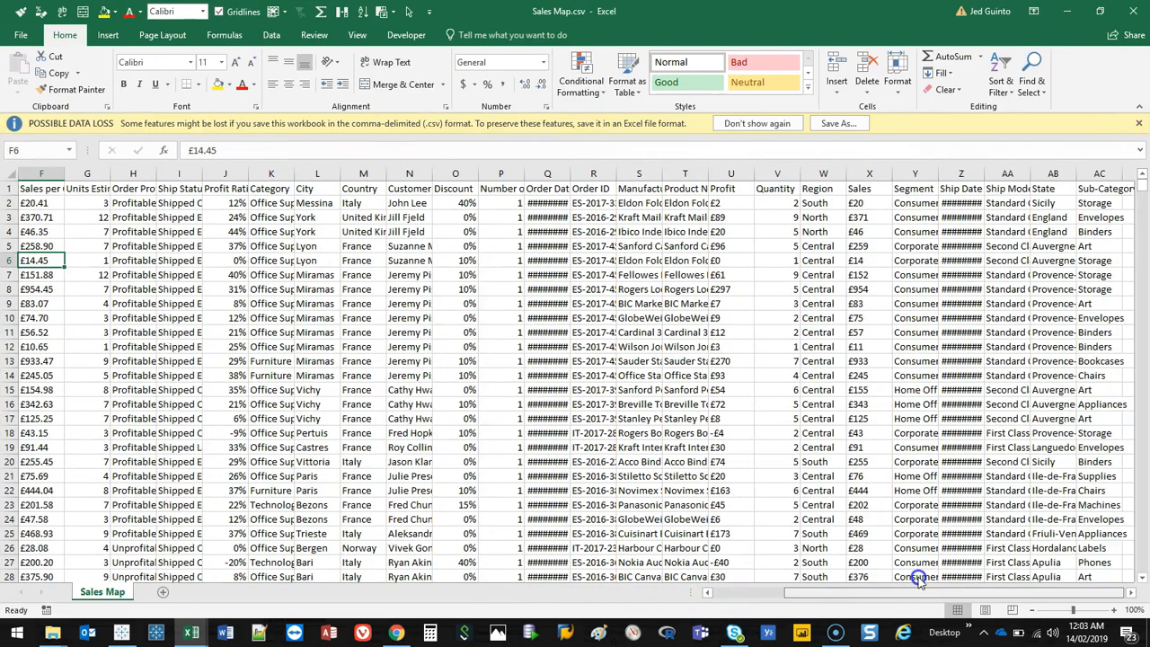
pyautogui.doubleClick(937, 172)
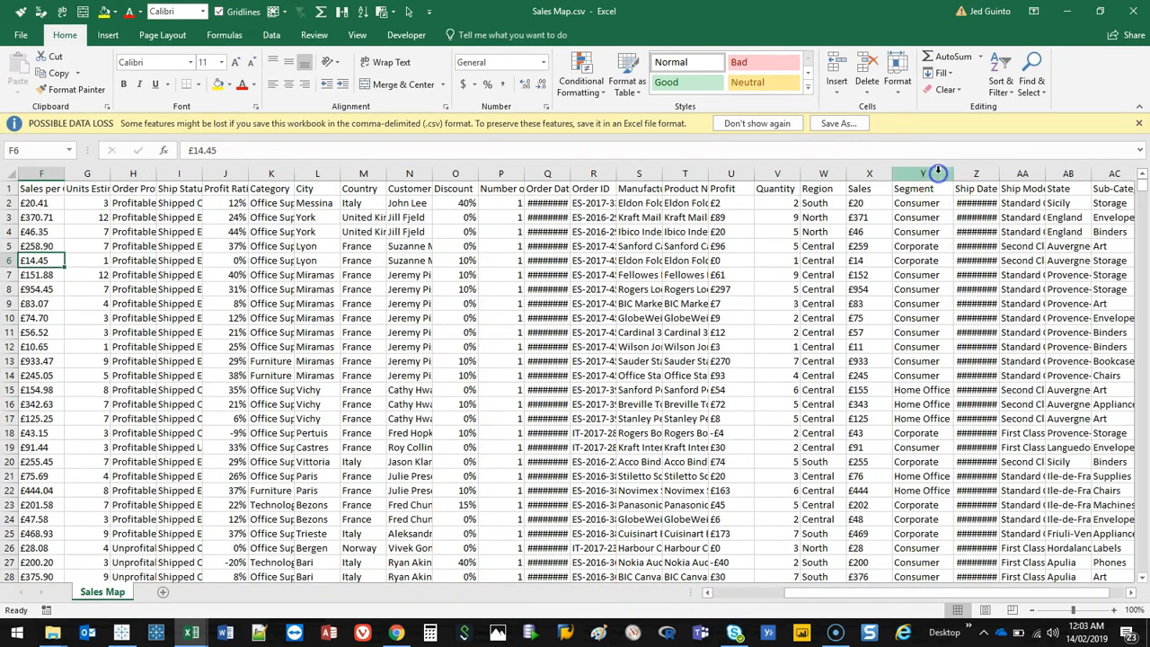
pyautogui.doubleClick(999, 172)
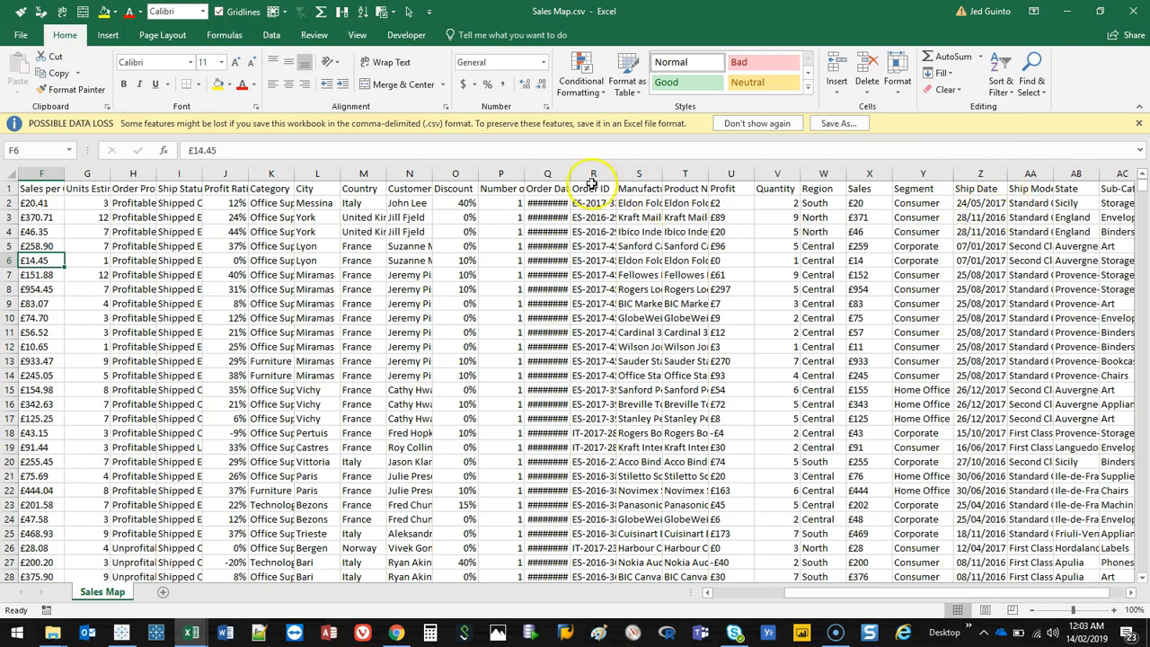
pyautogui.doubleClick(570, 172)
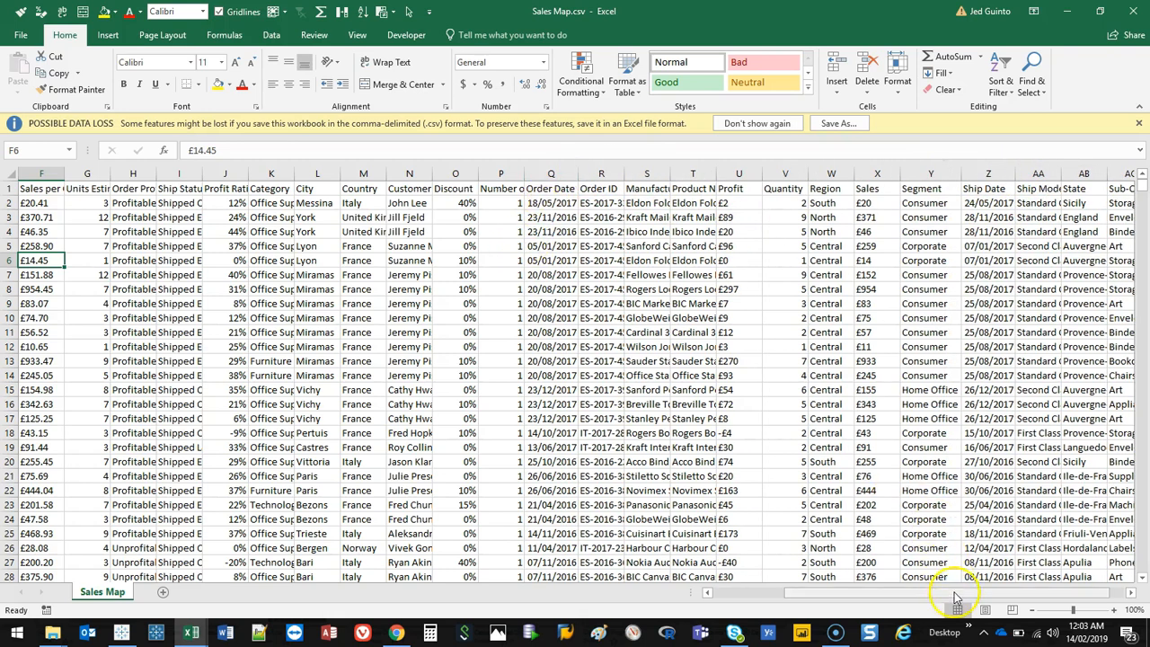
pyautogui.moveTo(954, 596); pyautogui.dragTo(736, 596)
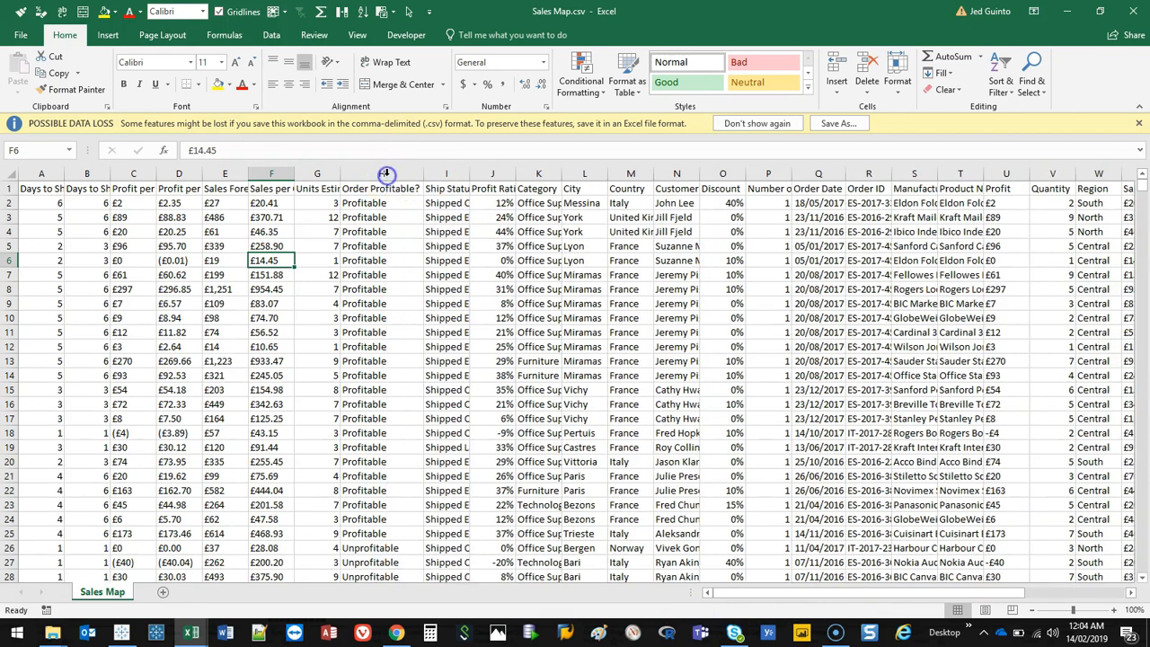
pyautogui.click(769, 274)
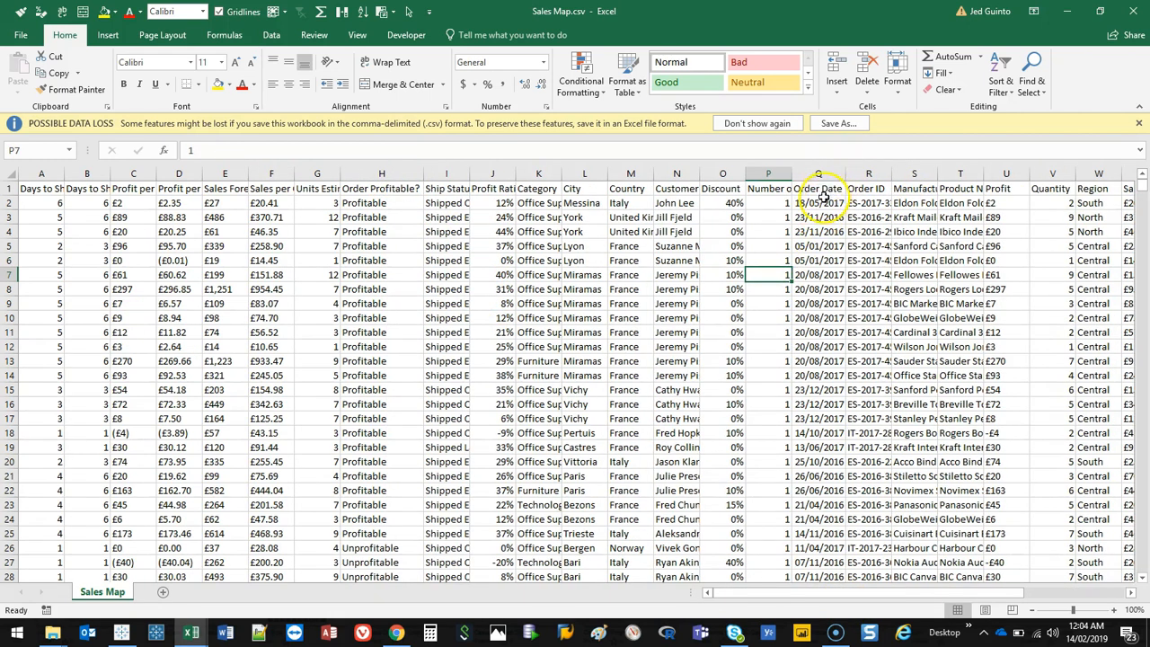
# Step: Select the Order Date values and use Replace All to change every / to - in them
pyautogui.click(824, 199)
pyautogui.hotkey('ctrl', 'shift', 'Down')
pyautogui.hotkey('ctrl', 'q')
pyautogui.press('Escape')
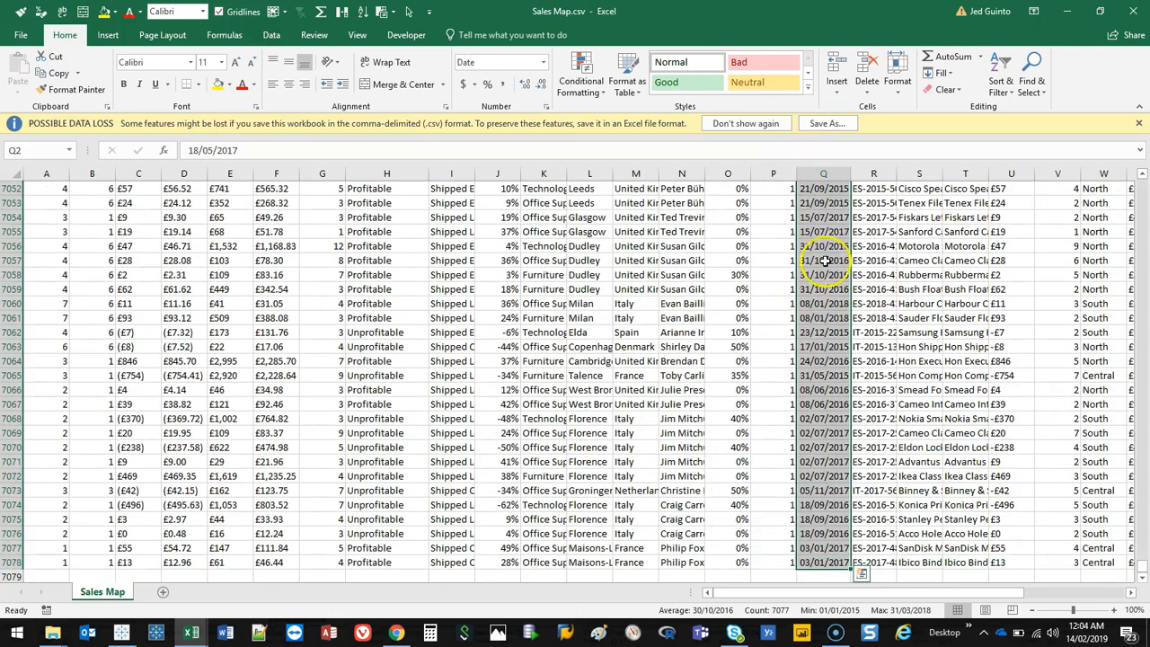
pyautogui.hotkey('ctrl', 'f')
pyautogui.click(299, 228)
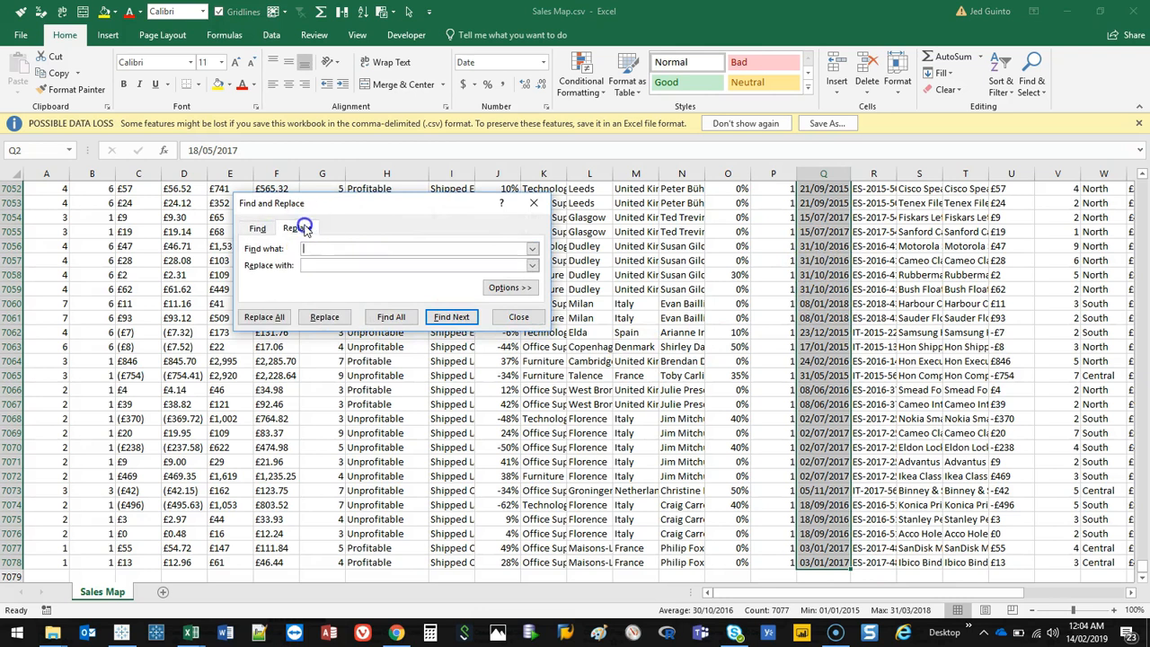
pyautogui.write('/')
pyautogui.write('-')
pyautogui.click(274, 317)
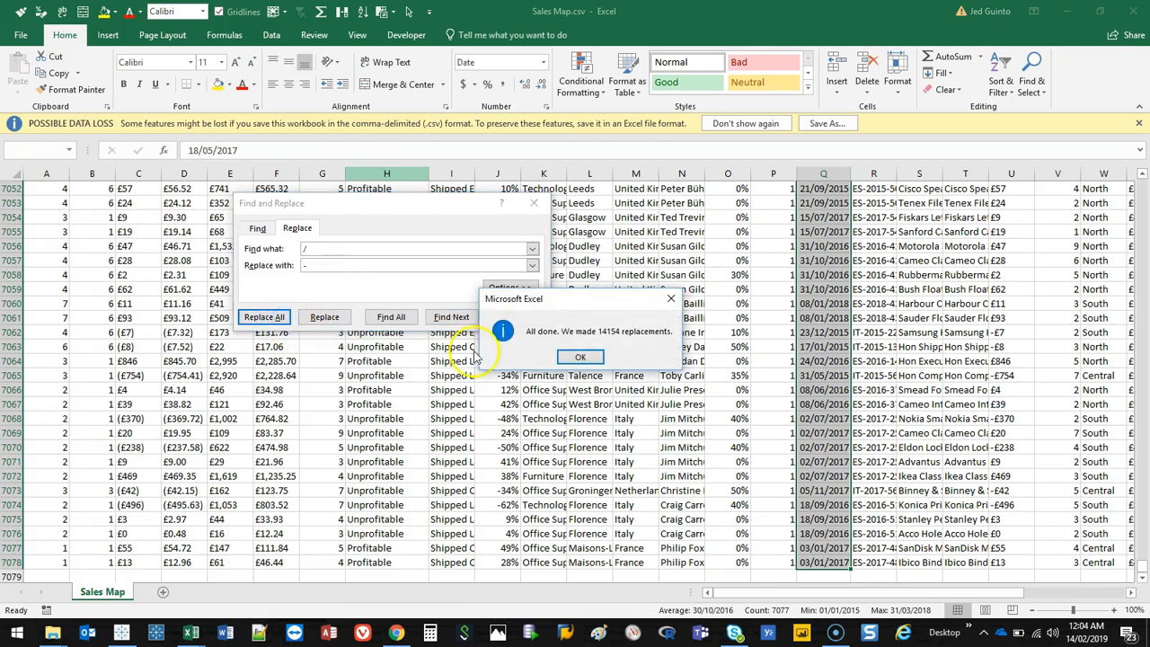
pyautogui.click(573, 361)
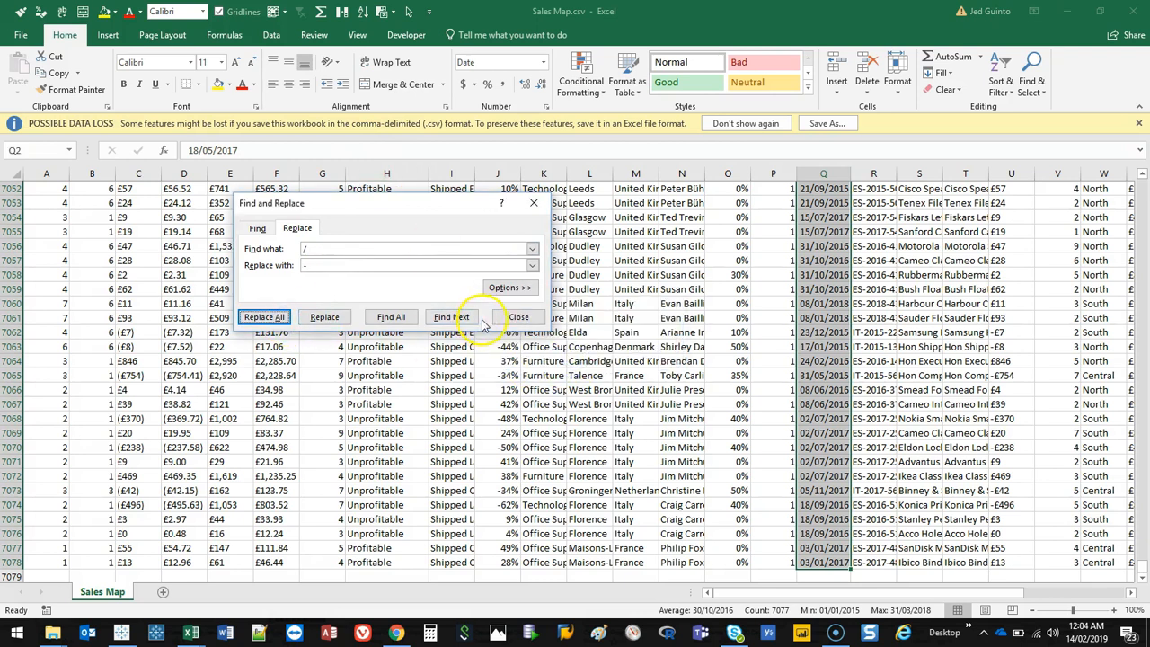
pyautogui.click(518, 317)
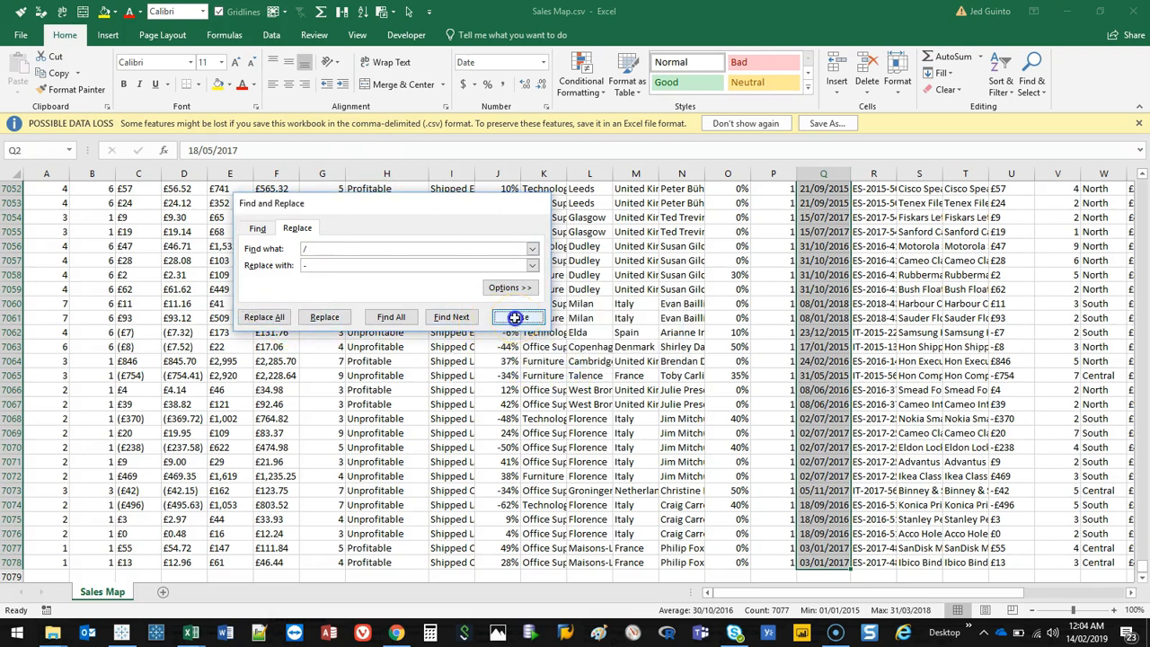
# Step: Return to the top of the sheet and dismiss the possible data loss message bar
pyautogui.click(840, 330)
pyautogui.scroll(20, 840, 308)
pyautogui.scroll(20, 841, 309)
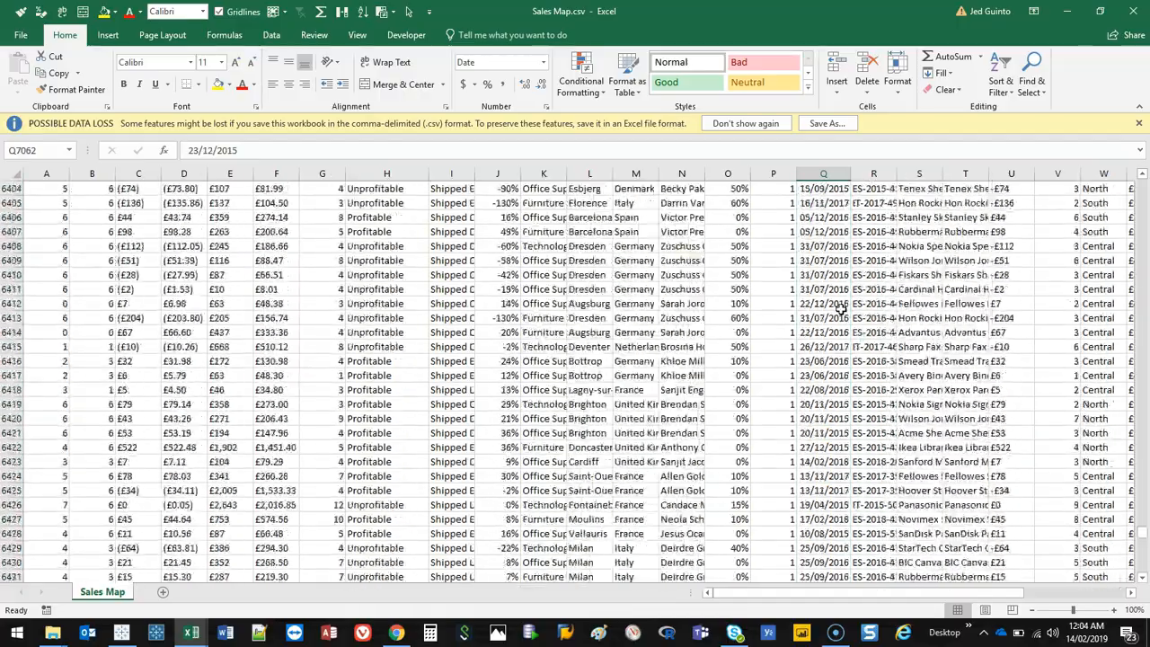
pyautogui.moveTo(1139, 514); pyautogui.dragTo(1136, 172)
pyautogui.moveTo(795, 592); pyautogui.dragTo(979, 581)
pyautogui.click(934, 218)
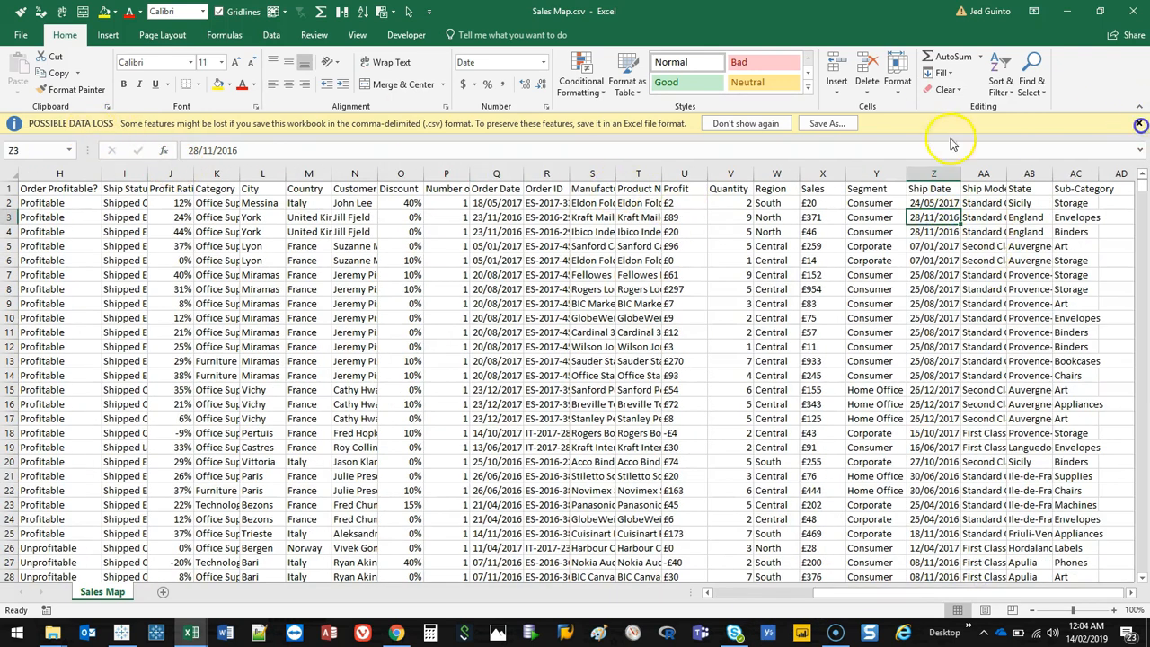
pyautogui.click(1138, 122)
# Step: Reselect the Order Date column's values and run Replace All again, replacing / with -
pyautogui.click(489, 182)
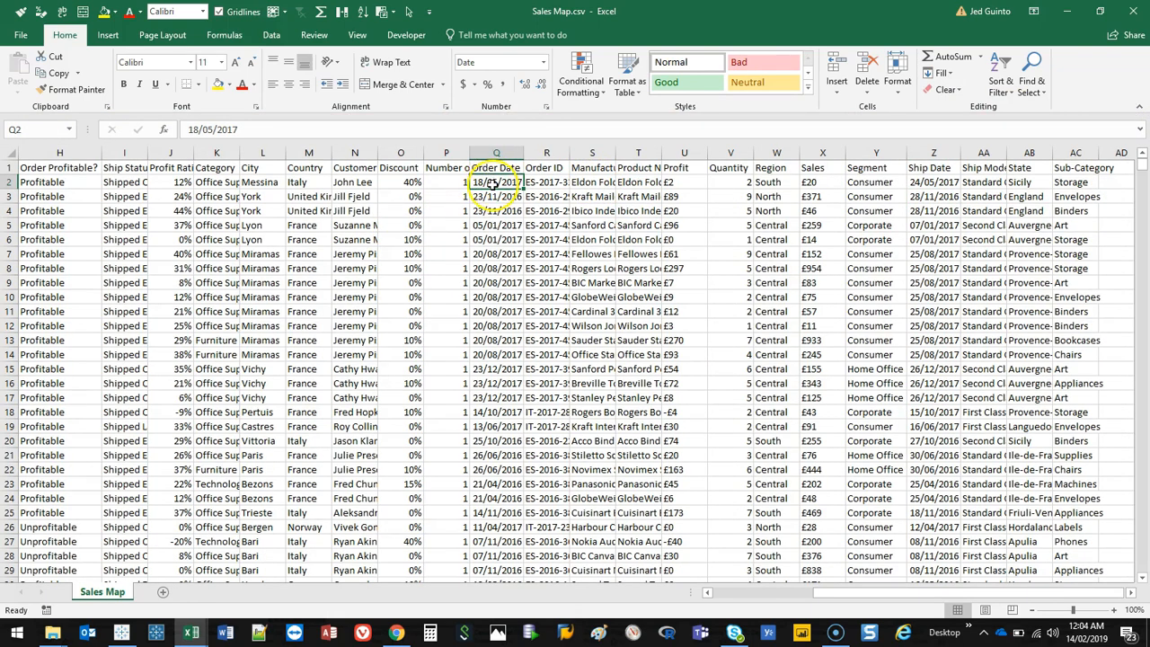
pyautogui.hotkey('ctrl', 'shift', 'Down')
pyautogui.hotkey('ctrl', 'f')
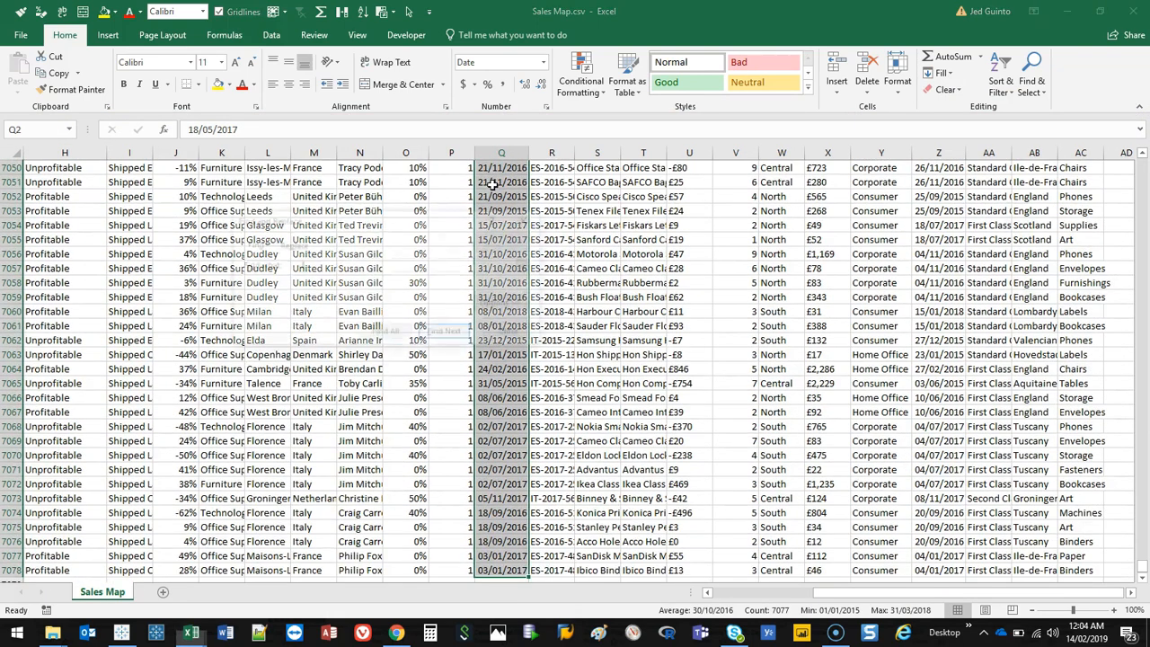
pyautogui.click(291, 244)
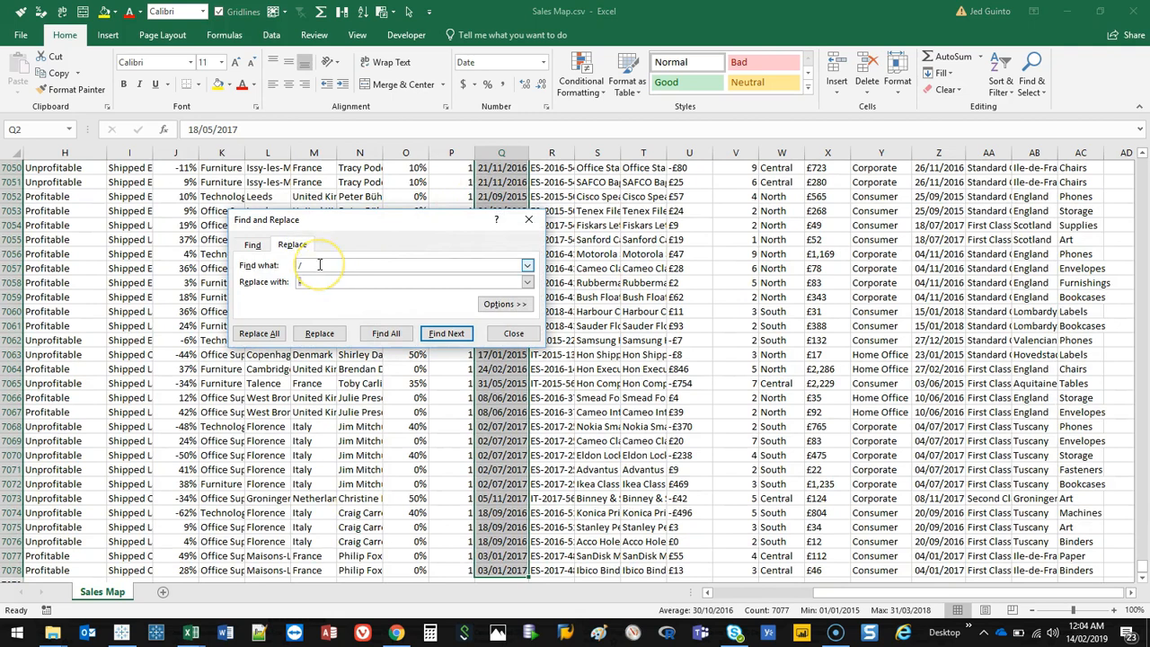
pyautogui.click(315, 280)
pyautogui.write('-')
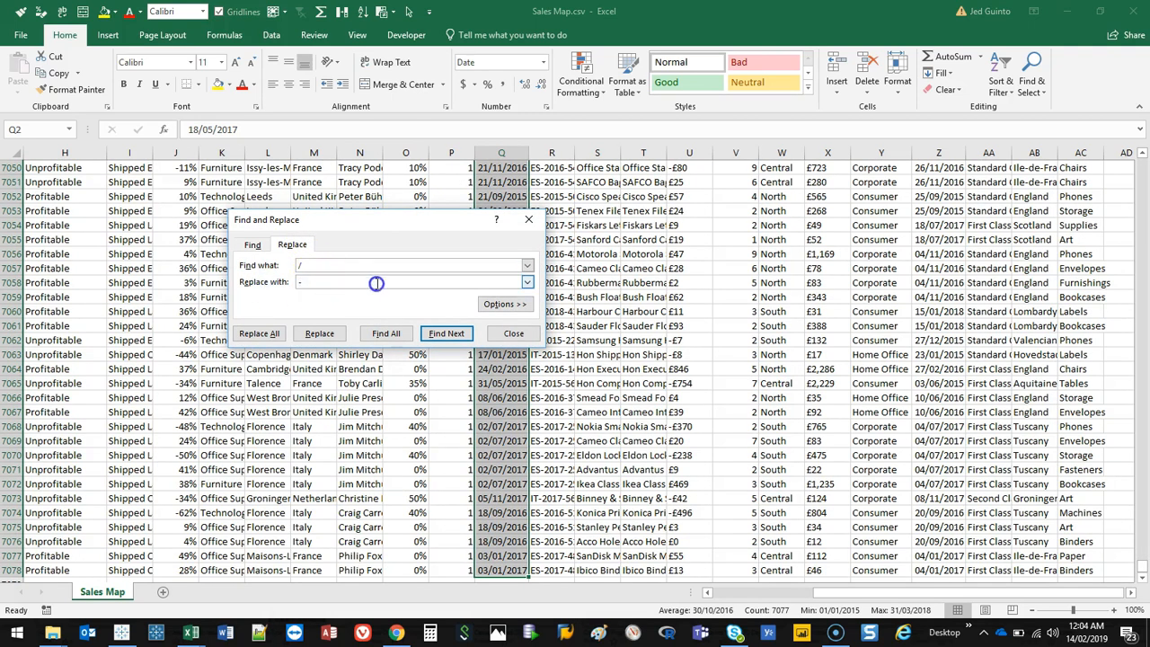
pyautogui.click(288, 336)
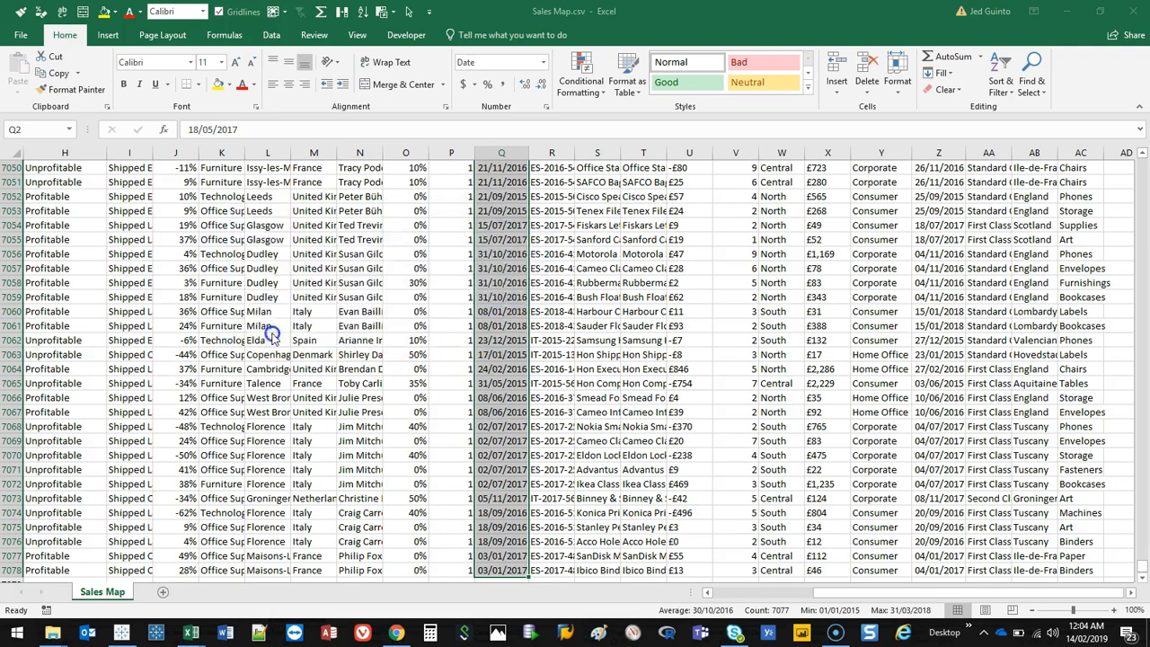
pyautogui.click(575, 359)
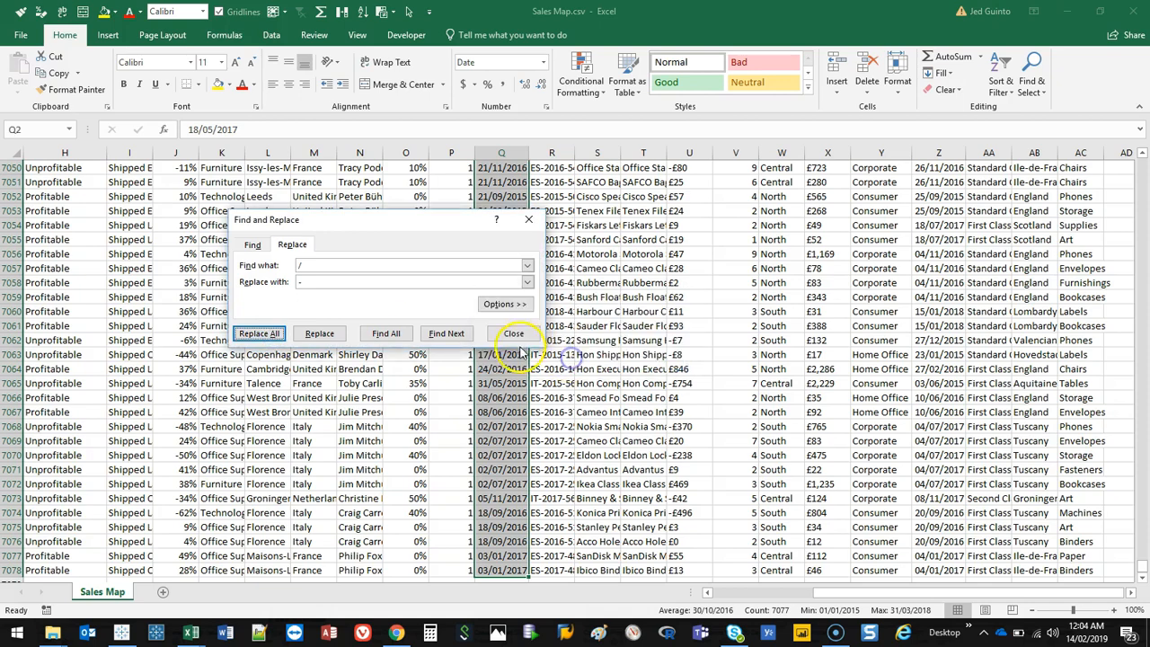
pyautogui.click(513, 334)
# Step: Review the whole sheet at reduced zoom, return to cell A1, and close the Sales Map workbook
pyautogui.click(501, 354)
pyautogui.keyDown('ctrl'); pyautogui.scroll(-3, 508, 378); pyautogui.keyUp('ctrl')
pyautogui.click(458, 346)
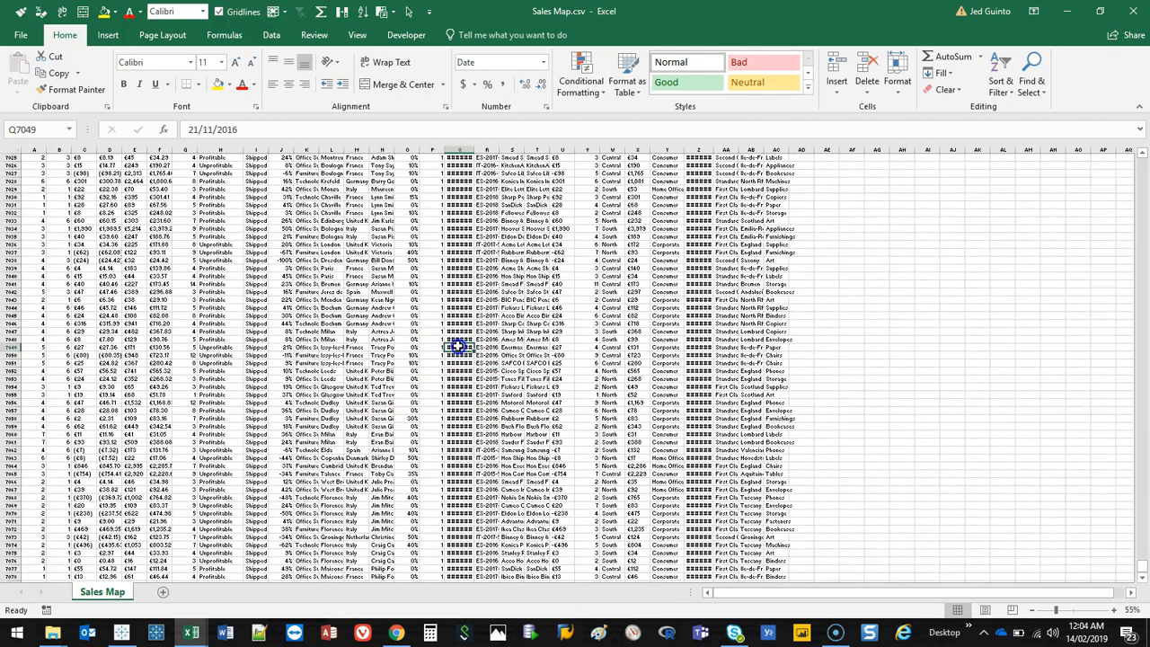
pyautogui.keyDown('ctrl'); pyautogui.scroll(3, 458, 346); pyautogui.keyUp('ctrl')
pyautogui.hotkey('ctrl', 'Home')
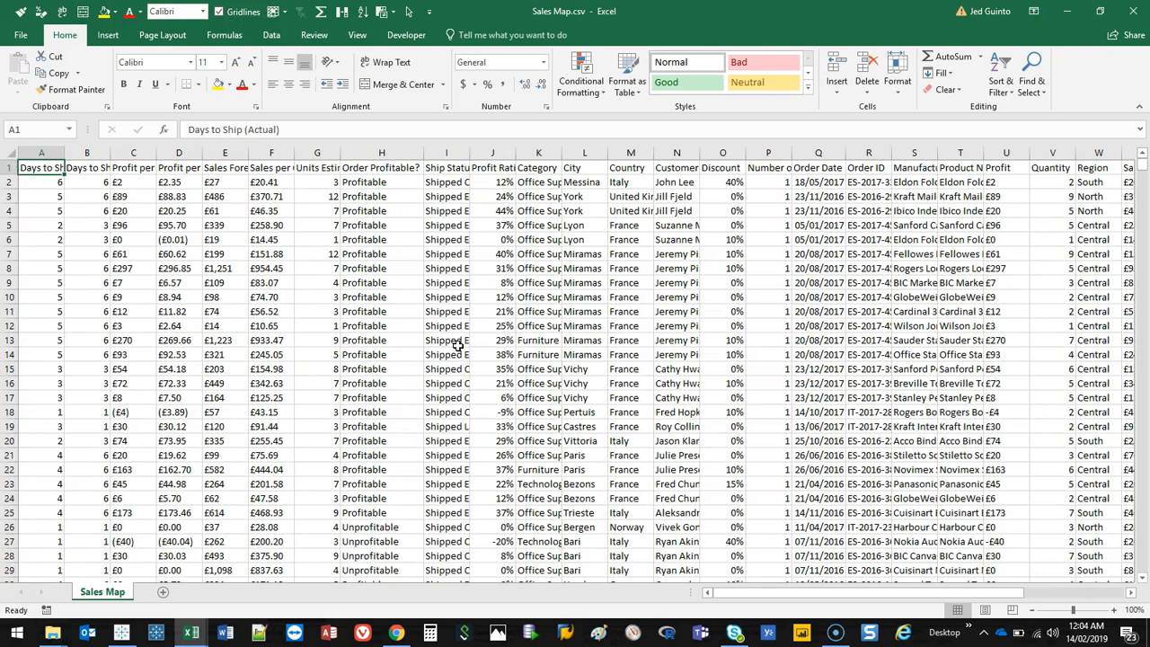
pyautogui.hotkey('ctrl', 'w')
pyautogui.click(571, 331)
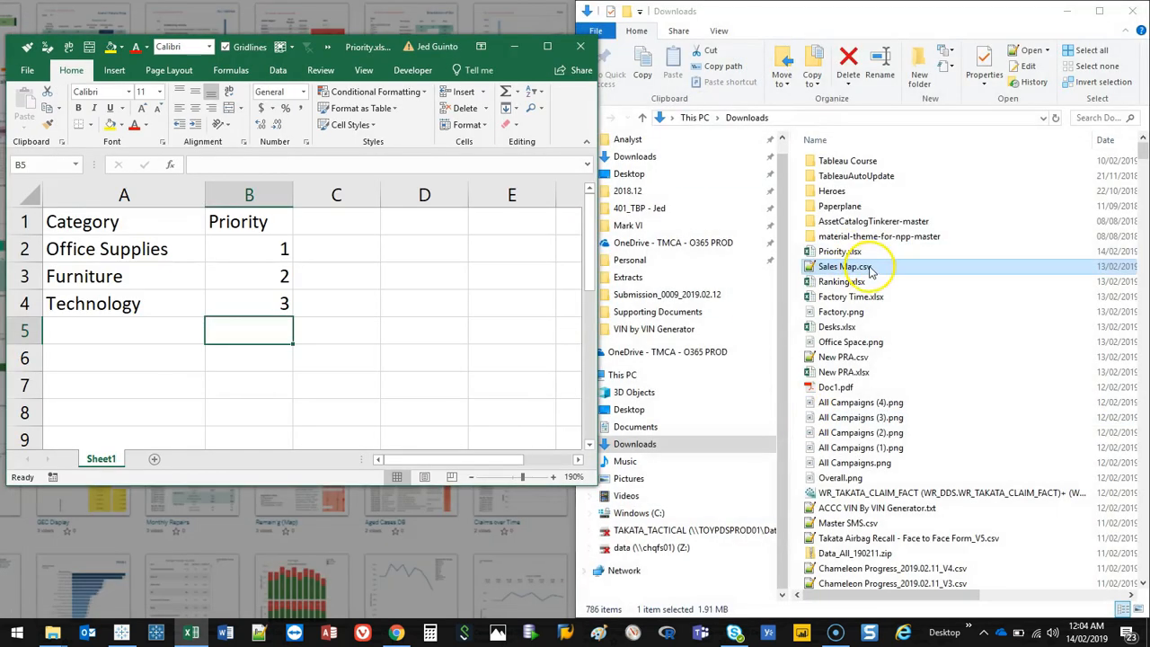
# Step: Snap the Priority workbook to the lower right, then open Tableau Prep and snap it to the left half
pyautogui.moveTo(363, 43); pyautogui.dragTo(925, 400)
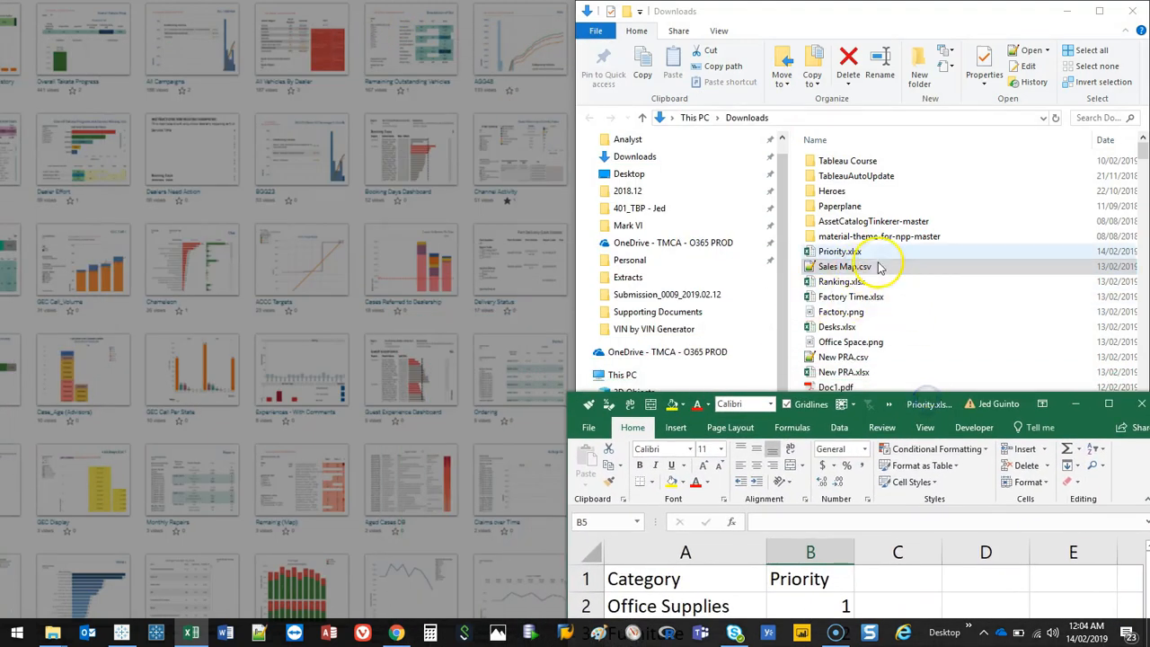
pyautogui.click(157, 632)
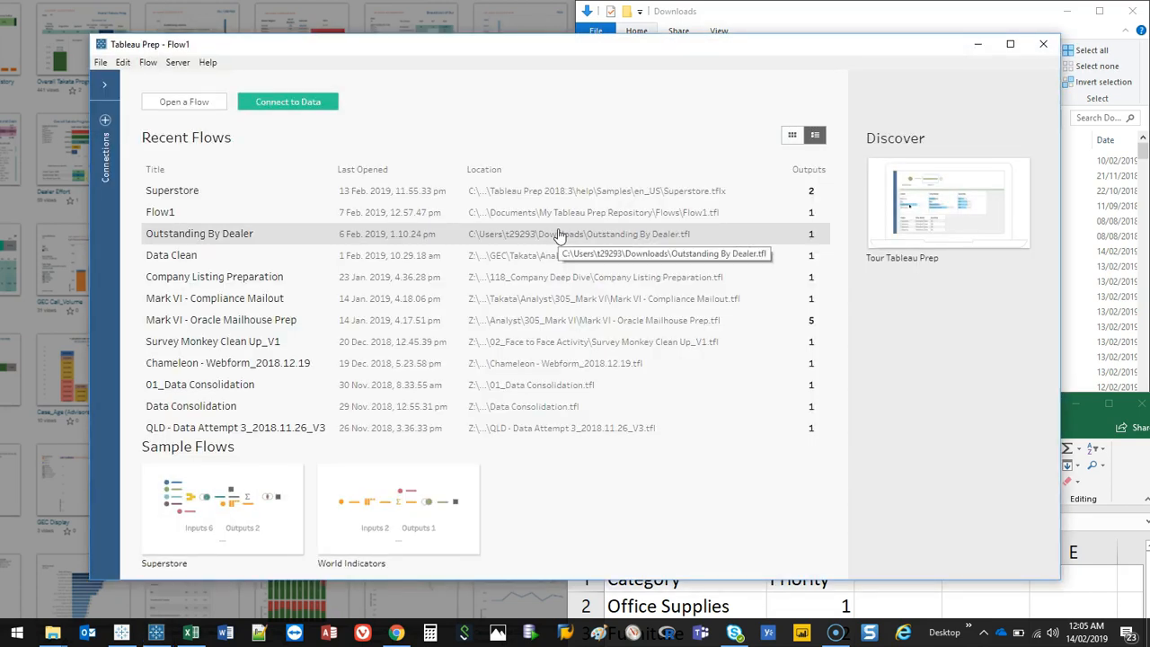
pyautogui.moveTo(601, 45); pyautogui.dragTo(2, 125)
pyautogui.click(284, 440)
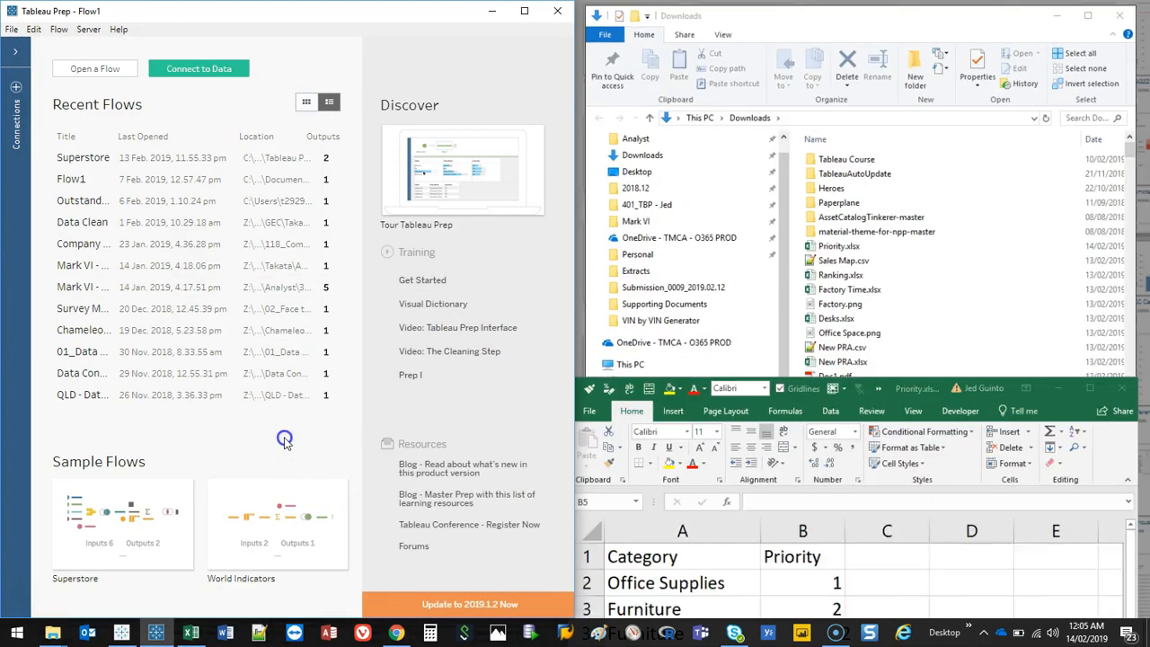
# Step: Add Sales Map.csv from the Downloads folder as an input in the flow and maximize the Tableau Prep window
pyautogui.click(15, 87)
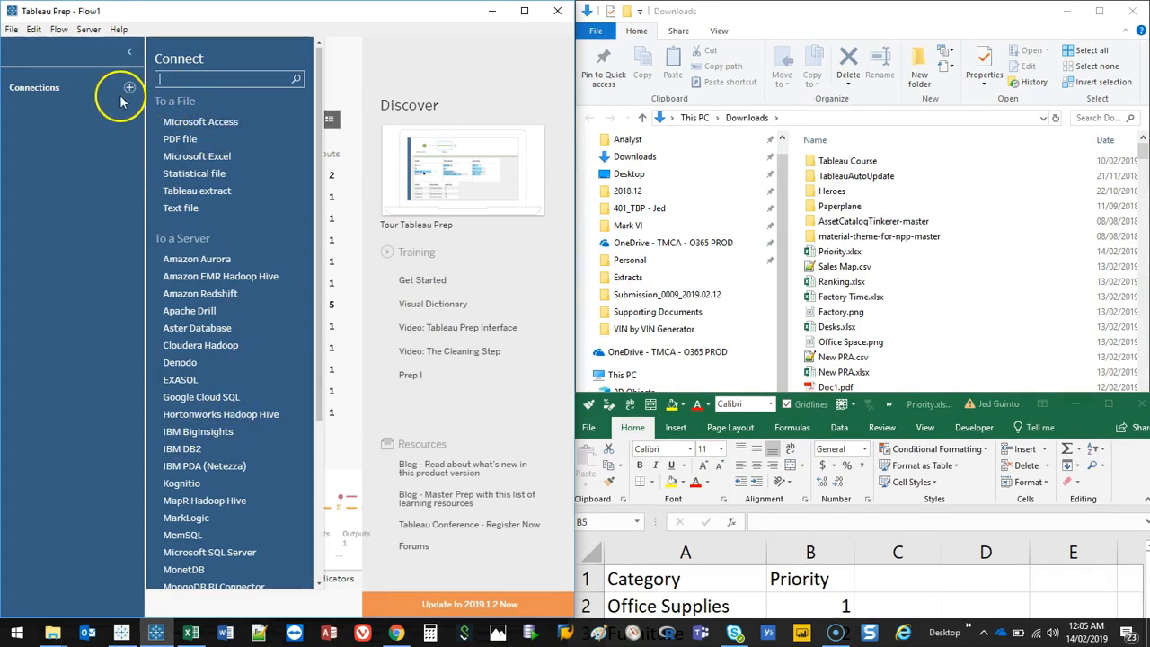
pyautogui.click(127, 50)
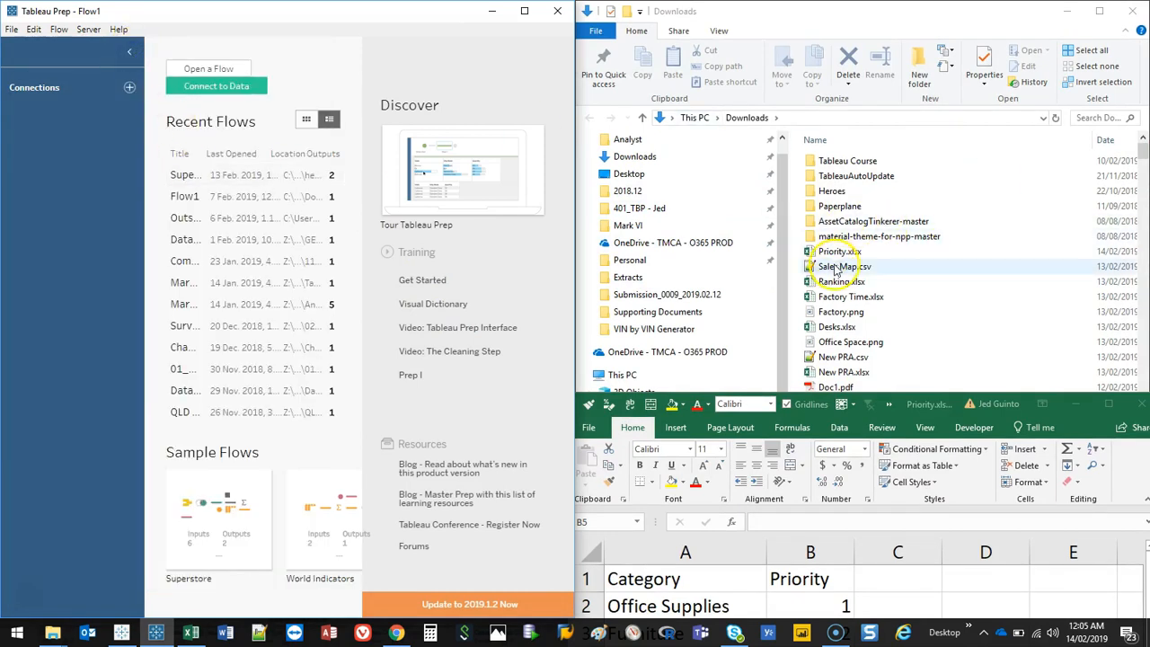
pyautogui.click(835, 267)
pyautogui.moveTo(858, 260); pyautogui.dragTo(337, 314)
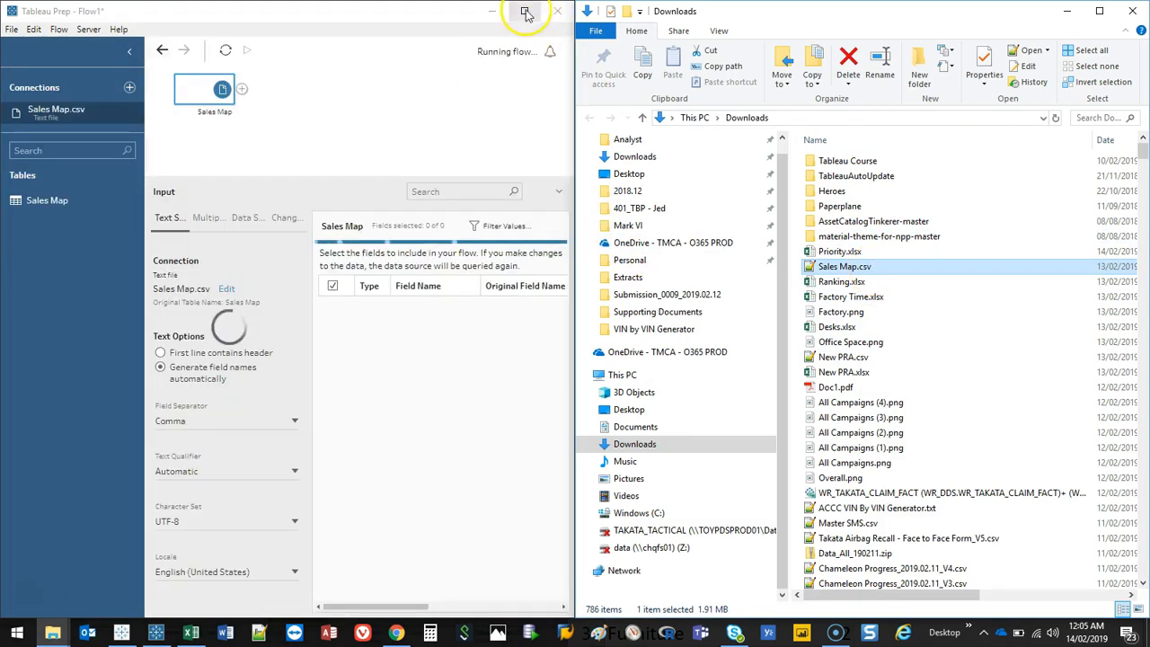
pyautogui.click(525, 13)
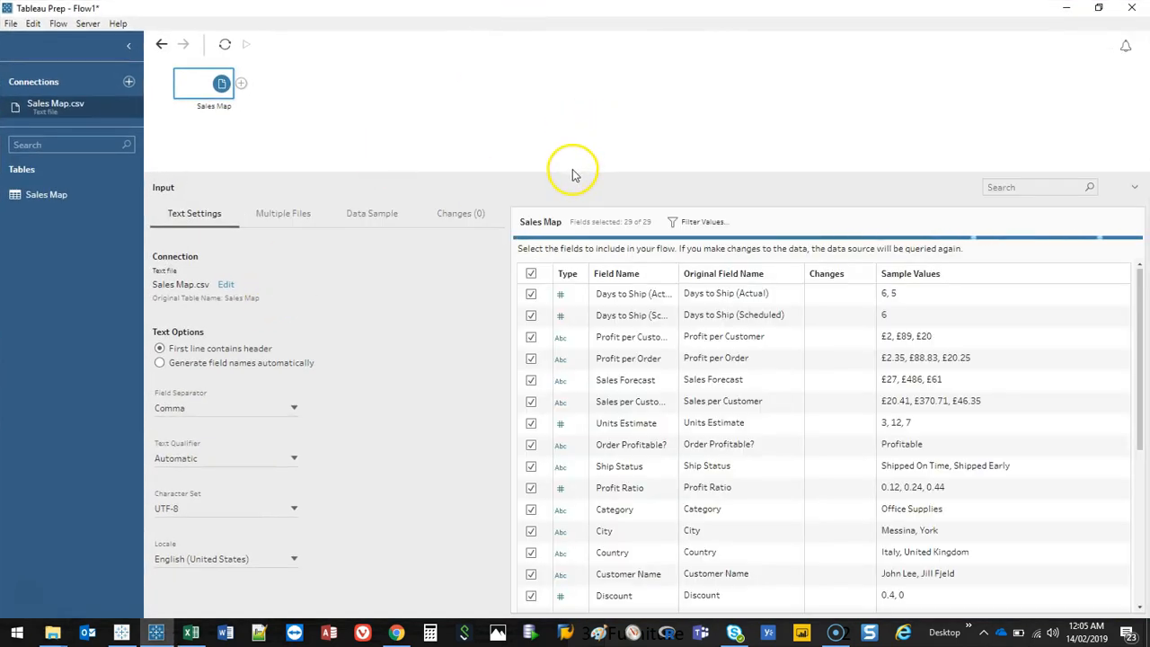
# Step: Remove the Sales Map input from the flow and add it again from the connection's Sales Map table
pyautogui.moveTo(570, 171); pyautogui.dragTo(579, 307)
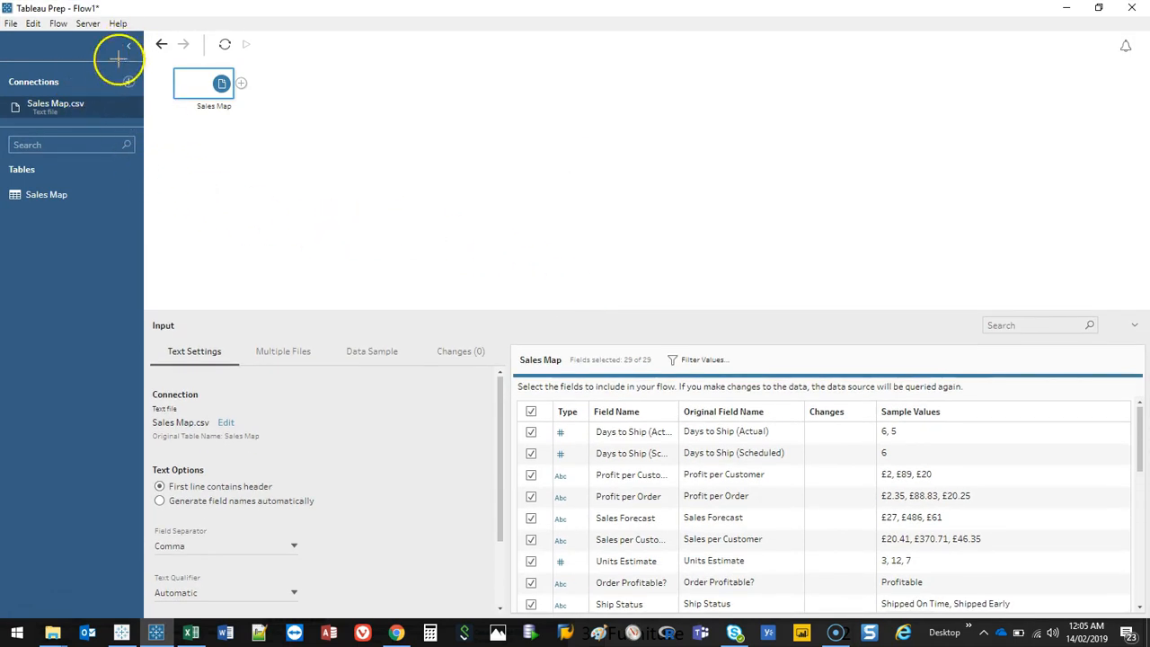
pyautogui.moveTo(144, 62)
pyautogui.mouseDown()
pyautogui.moveTo(18, 76)
pyautogui.moveTo(115, 70)
pyautogui.mouseUp()
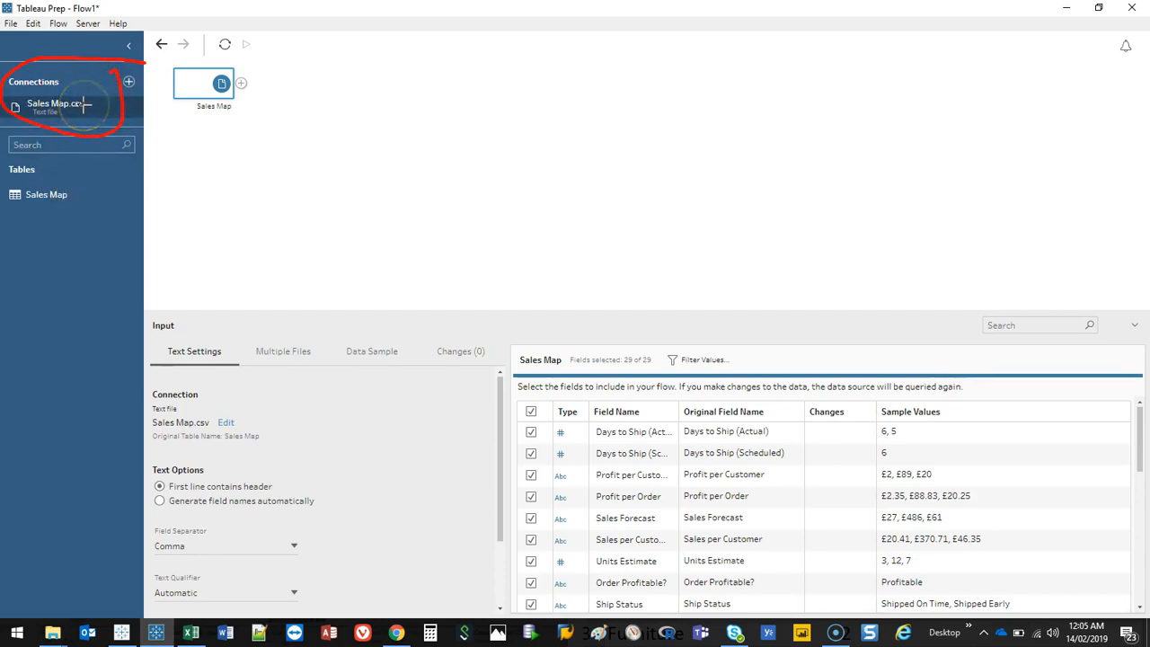
pyautogui.moveTo(18, 210)
pyautogui.mouseDown()
pyautogui.moveTo(108, 208)
pyautogui.moveTo(63, 274)
pyautogui.moveTo(52, 461)
pyautogui.moveTo(95, 446)
pyautogui.mouseUp()
pyautogui.press('Escape')
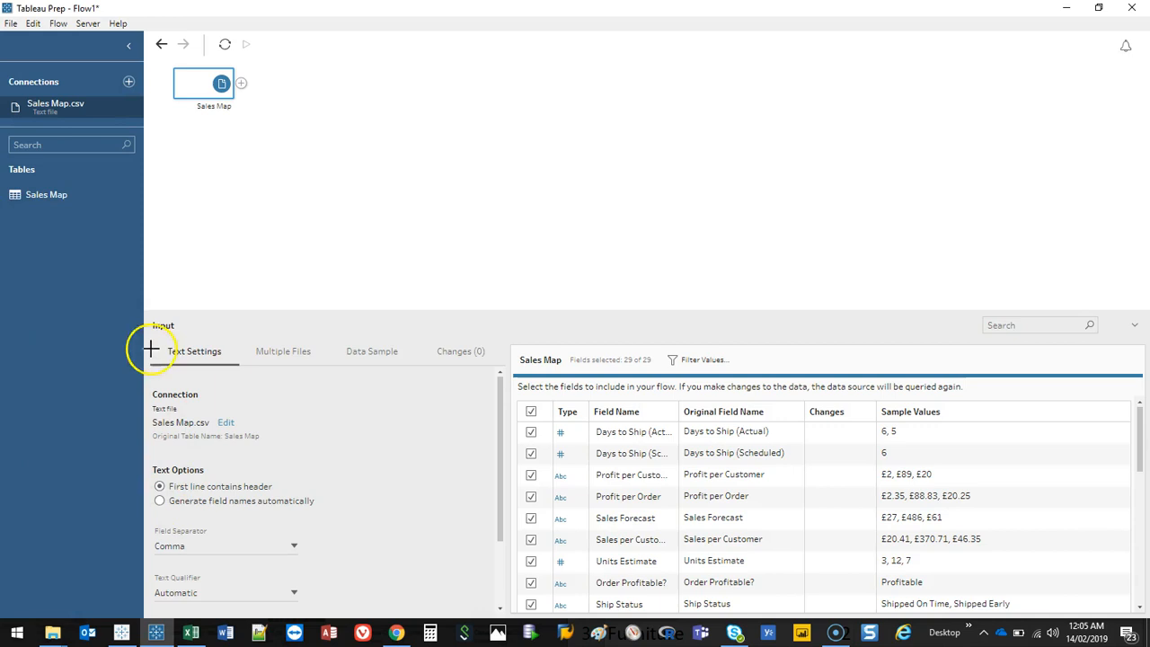
pyautogui.rightClick(223, 81)
pyautogui.click(231, 186)
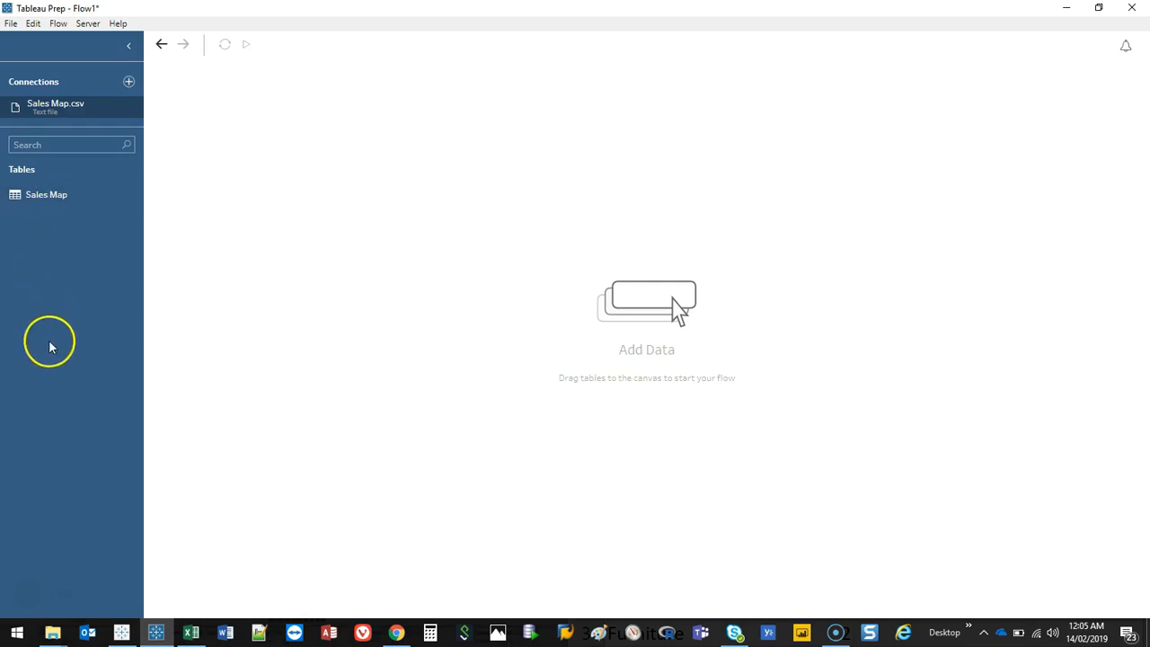
pyautogui.moveTo(41, 192); pyautogui.dragTo(412, 199)
pyautogui.hotkey('ctrl', '2')
pyautogui.moveTo(150, 58)
pyautogui.mouseDown()
pyautogui.moveTo(157, 258)
pyautogui.moveTo(921, 301)
pyautogui.moveTo(996, 69)
pyautogui.moveTo(165, 54)
pyautogui.mouseUp()
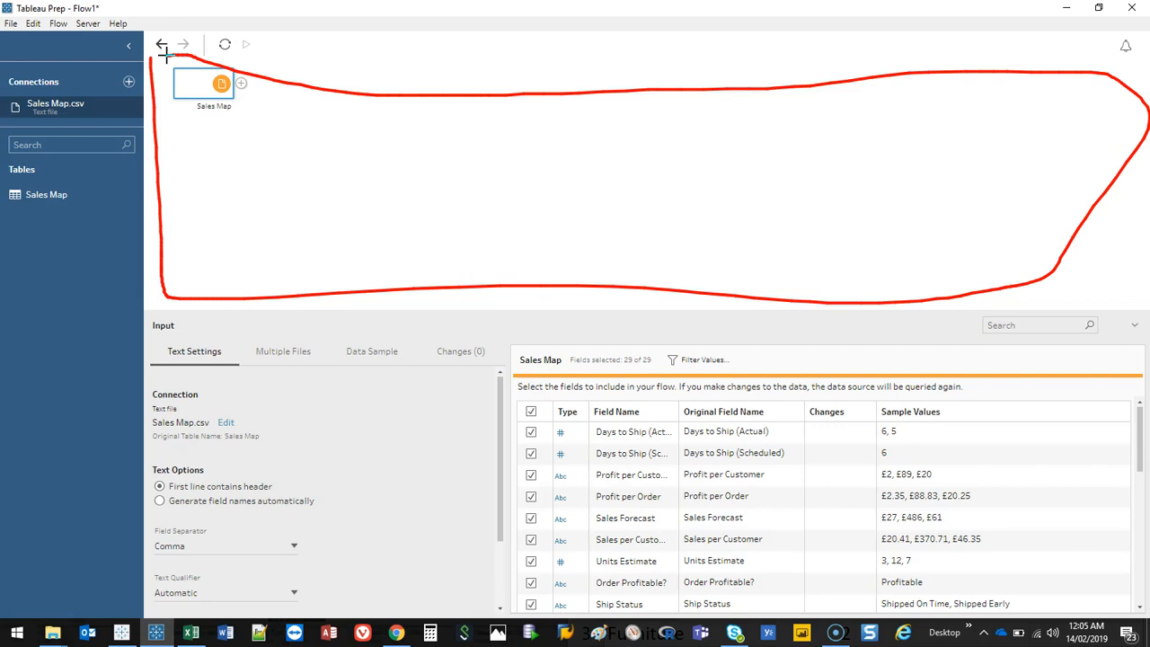
pyautogui.moveTo(149, 327)
pyautogui.mouseDown()
pyautogui.moveTo(1140, 534)
pyautogui.moveTo(197, 502)
pyautogui.moveTo(171, 339)
pyautogui.mouseUp()
pyautogui.press('Escape')
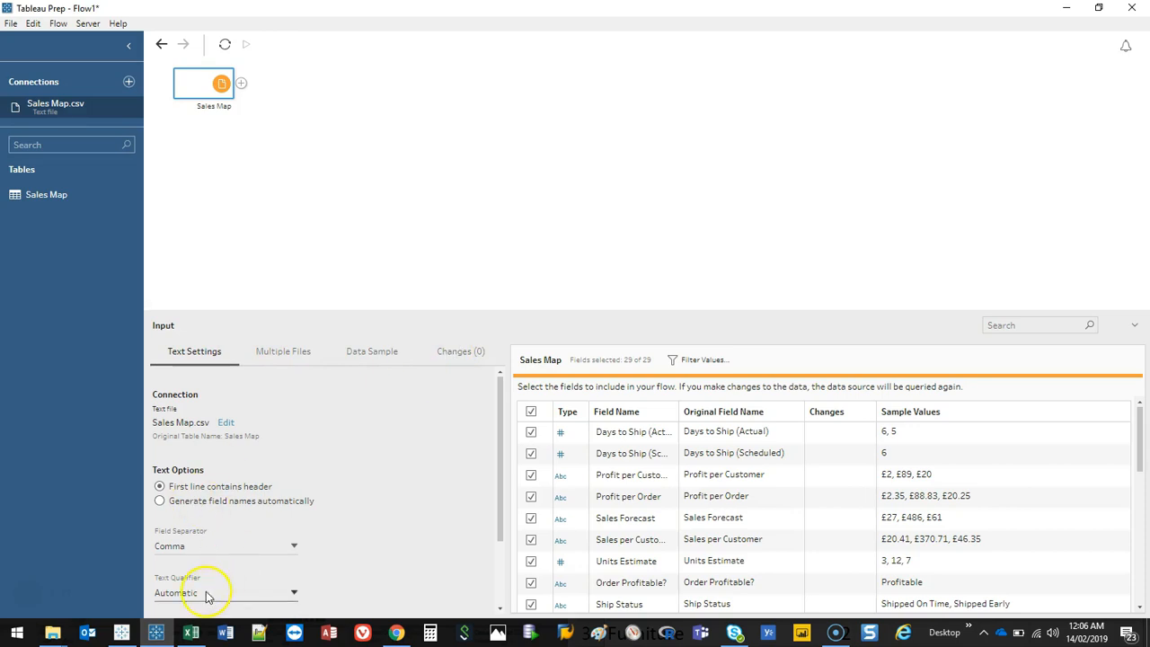
# Step: Review the Sales Map input's fields, types and sample values
pyautogui.moveTo(592, 312); pyautogui.dragTo(588, 159)
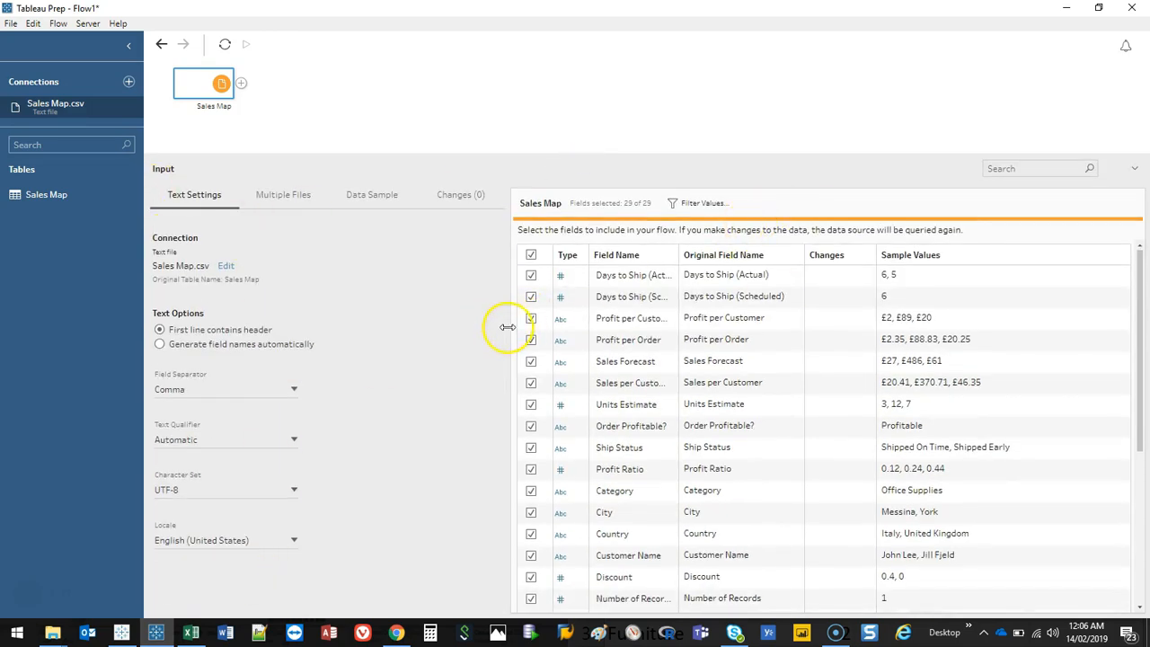
pyautogui.moveTo(508, 327); pyautogui.dragTo(454, 346)
pyautogui.moveTo(1141, 270); pyautogui.dragTo(1106, 168)
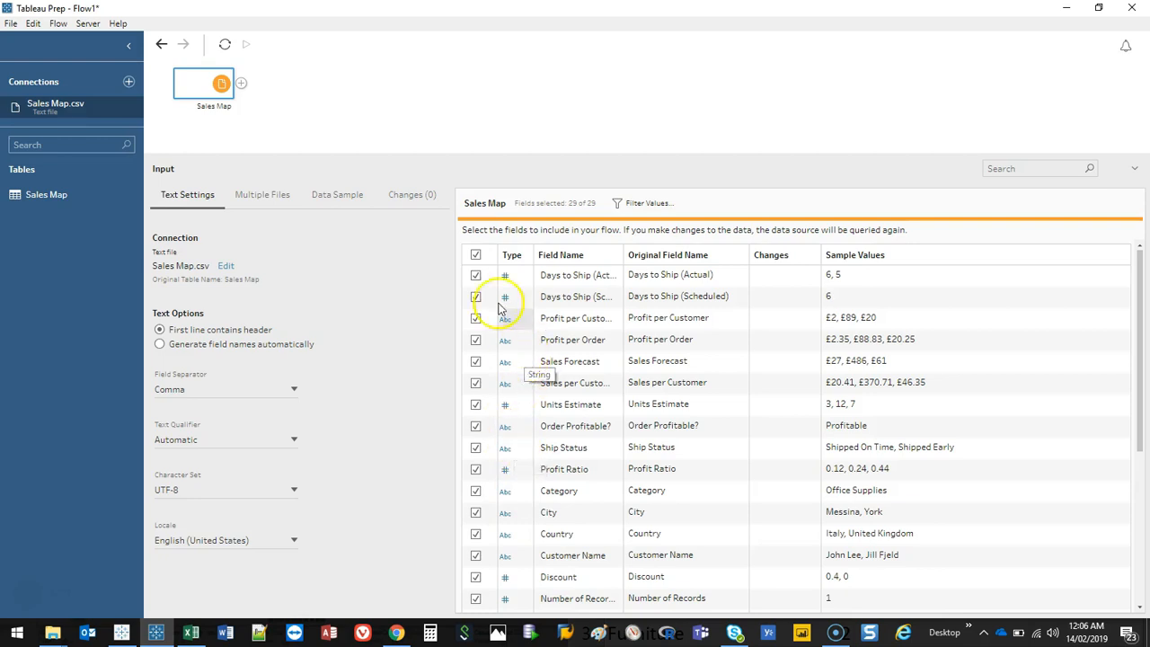
pyautogui.scroll(-5, 527, 506)
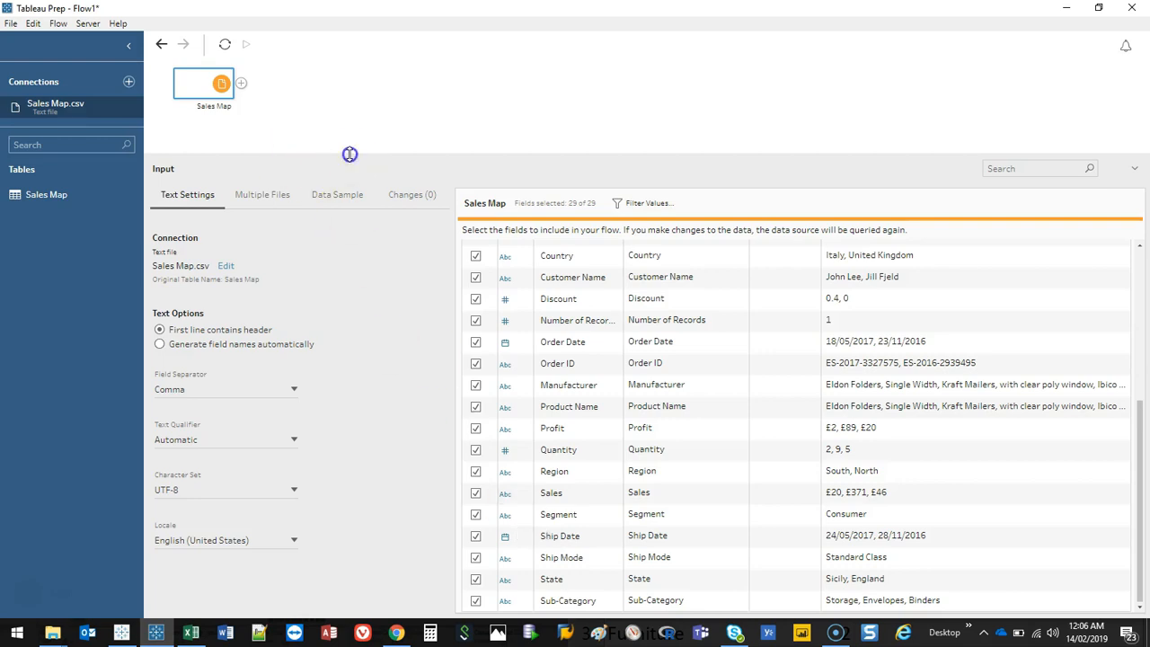
pyautogui.moveTo(349, 154); pyautogui.dragTo(356, 321)
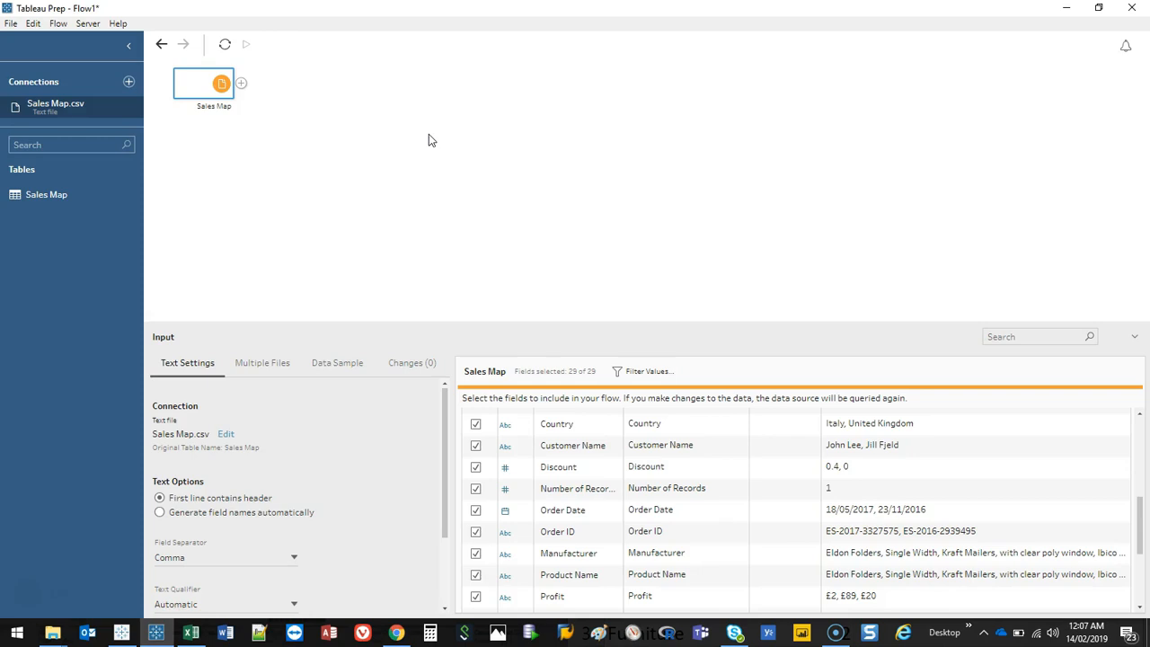
# Step: Add a Clean step after the Sales Map input and collapse the connections pane
pyautogui.click(240, 82)
pyautogui.click(289, 102)
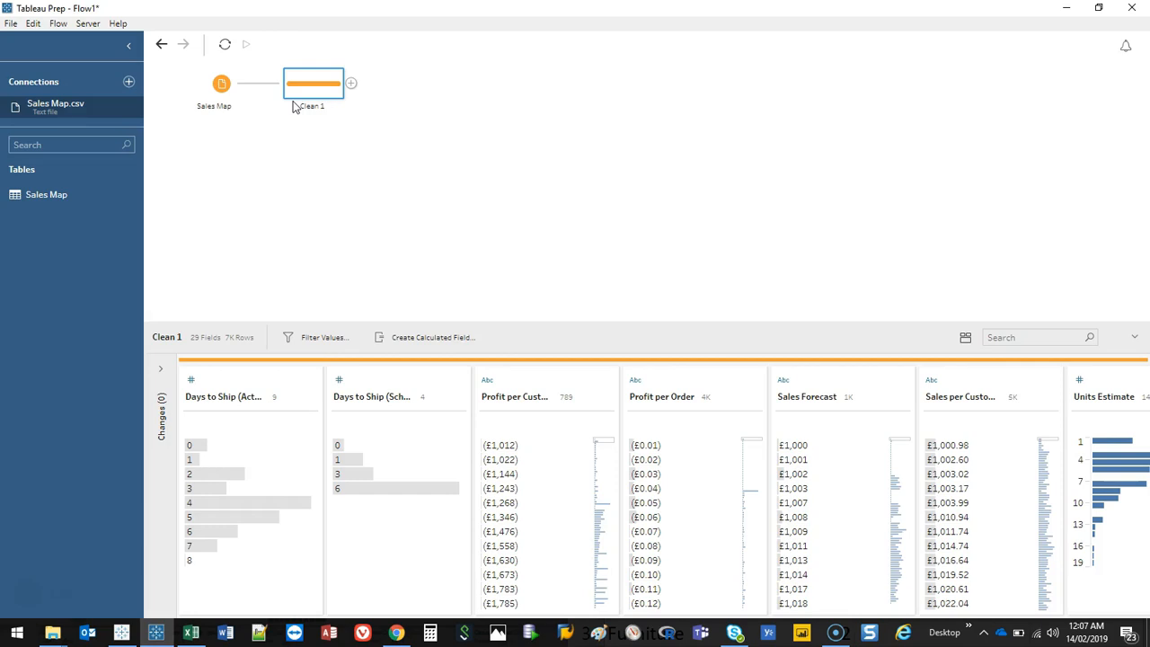
pyautogui.moveTo(499, 323); pyautogui.dragTo(487, 162)
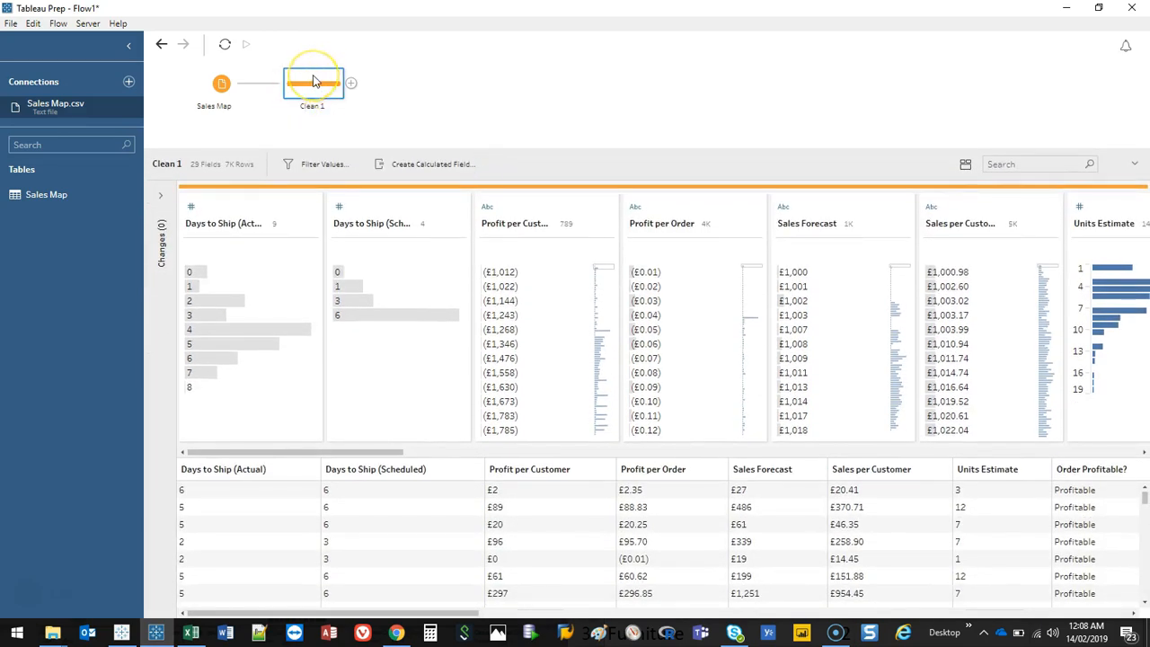
pyautogui.moveTo(647, 149); pyautogui.dragTo(647, 119)
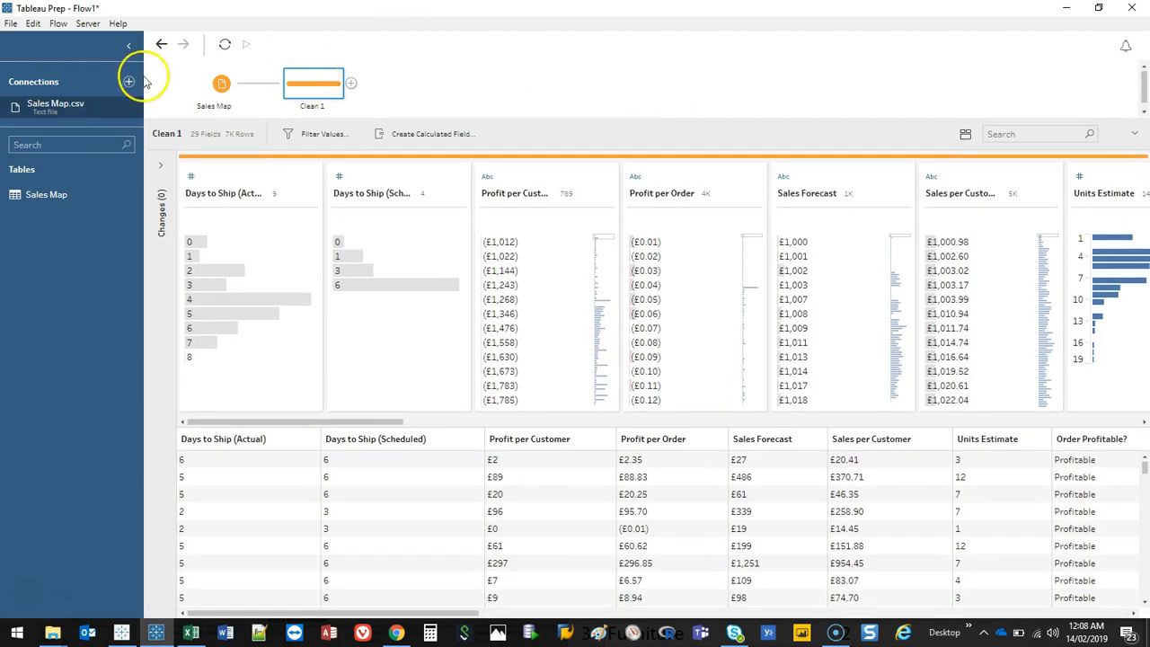
pyautogui.click(128, 45)
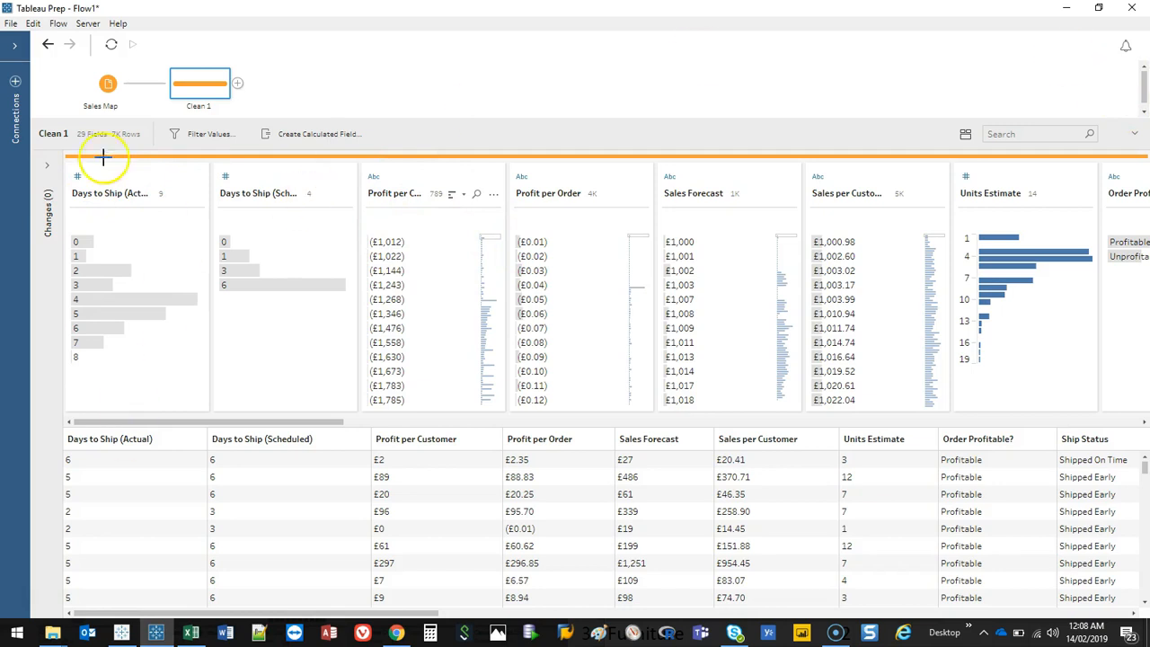
pyautogui.moveTo(45, 149)
pyautogui.mouseDown()
pyautogui.moveTo(570, 133)
pyautogui.moveTo(1139, 137)
pyautogui.moveTo(1142, 380)
pyautogui.moveTo(705, 419)
pyautogui.moveTo(130, 416)
pyautogui.moveTo(12, 153)
pyautogui.moveTo(90, 444)
pyautogui.moveTo(1008, 456)
pyautogui.moveTo(1140, 386)
pyautogui.moveTo(56, 575)
pyautogui.mouseUp()
pyautogui.press('Escape')
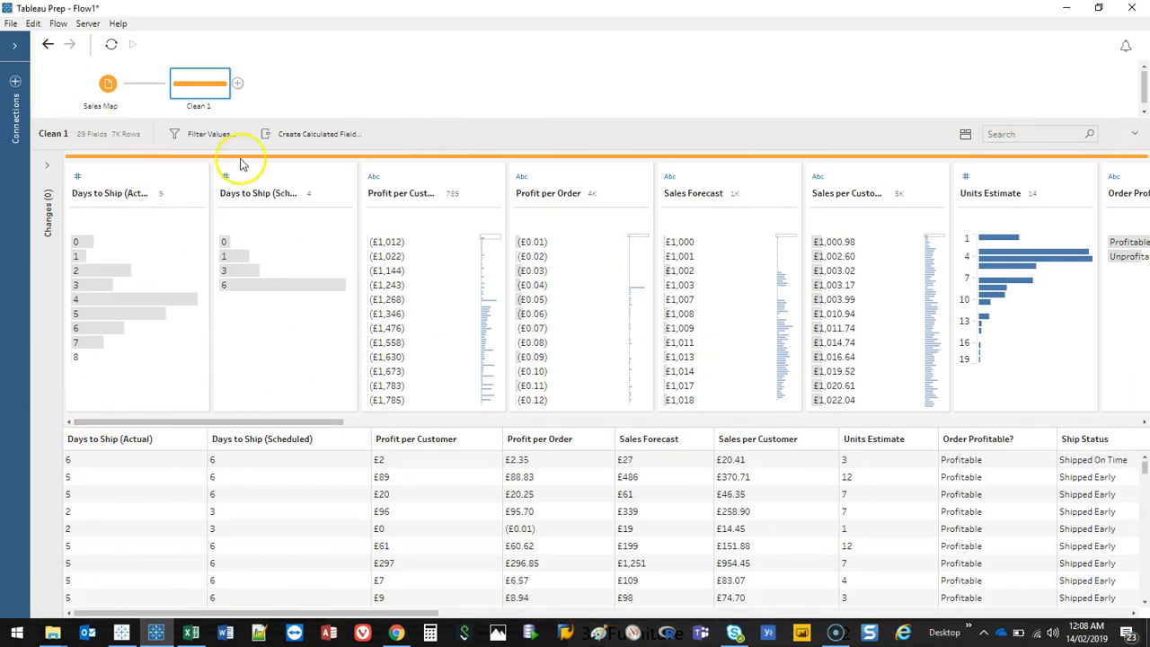
# Step: Inspect the Days to Ship (Actual) field's data type and widen its profile card
pyautogui.click(121, 184)
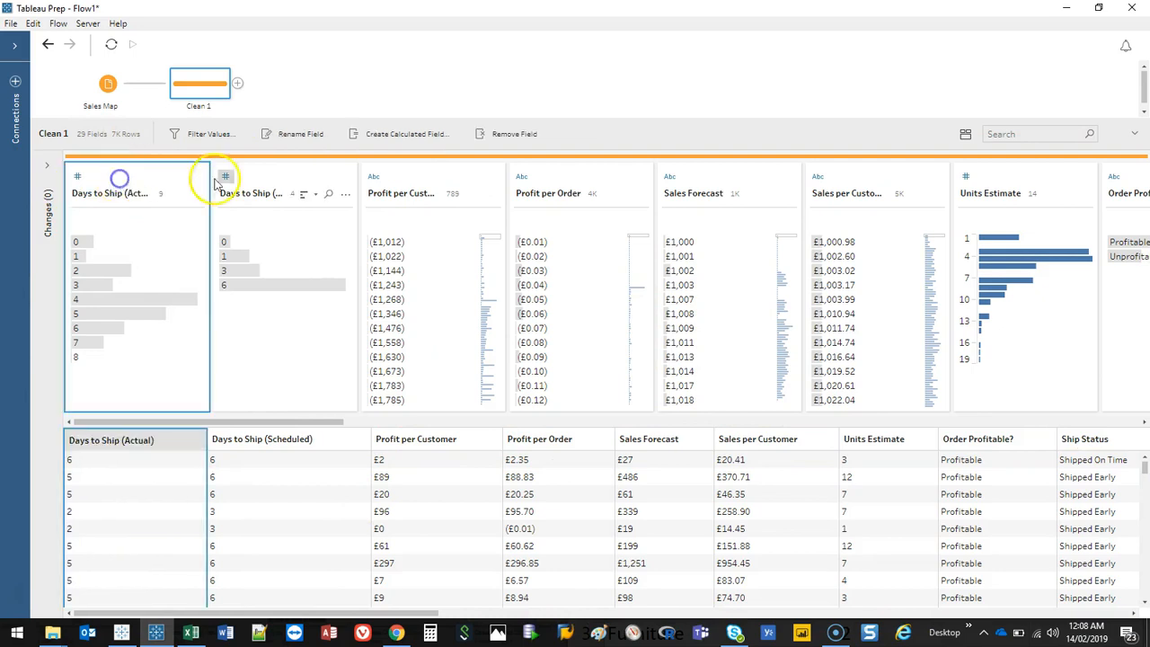
pyautogui.click(277, 182)
pyautogui.click(424, 180)
pyautogui.hotkey('ctrl', '2')
pyautogui.moveTo(90, 164)
pyautogui.mouseDown()
pyautogui.moveTo(64, 180)
pyautogui.moveTo(88, 166)
pyautogui.mouseUp()
pyautogui.moveTo(67, 212); pyautogui.dragTo(133, 212)
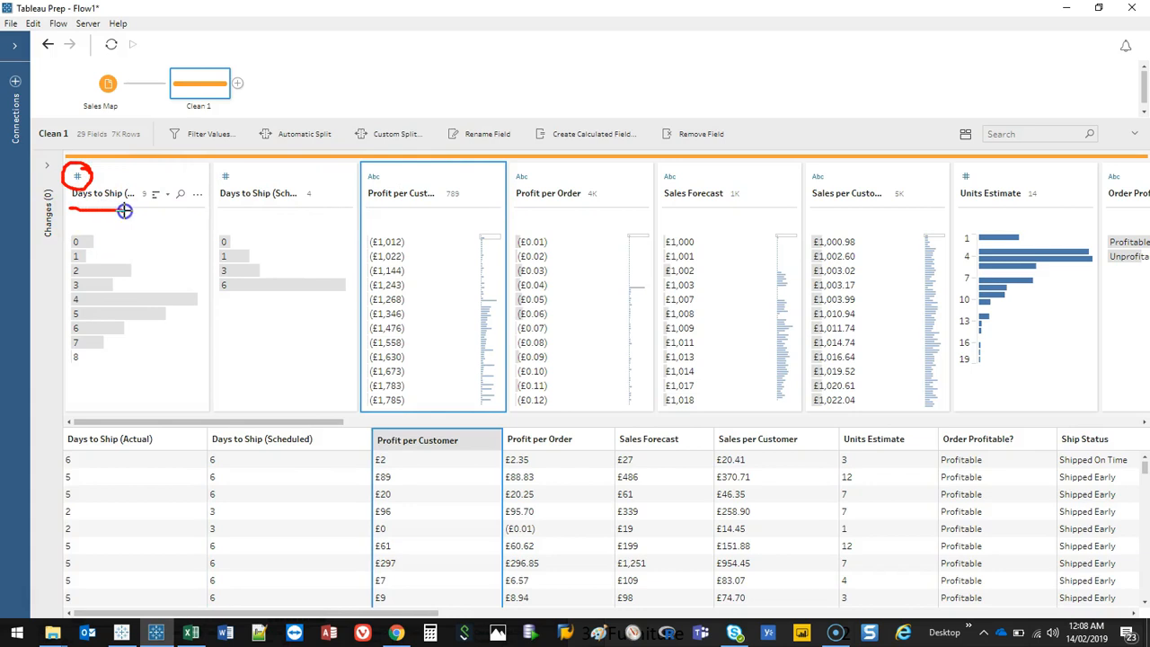
pyautogui.press('e')
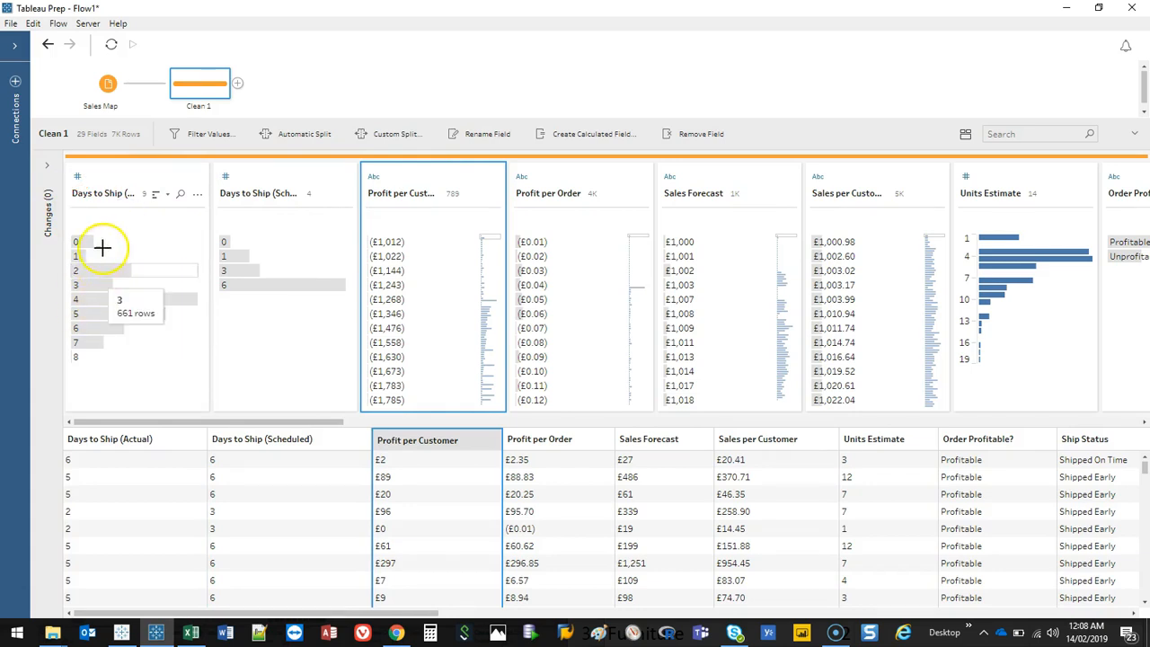
pyautogui.moveTo(162, 229)
pyautogui.mouseDown()
pyautogui.moveTo(48, 225)
pyautogui.moveTo(72, 356)
pyautogui.moveTo(210, 320)
pyautogui.moveTo(181, 236)
pyautogui.mouseUp()
pyautogui.press('Escape')
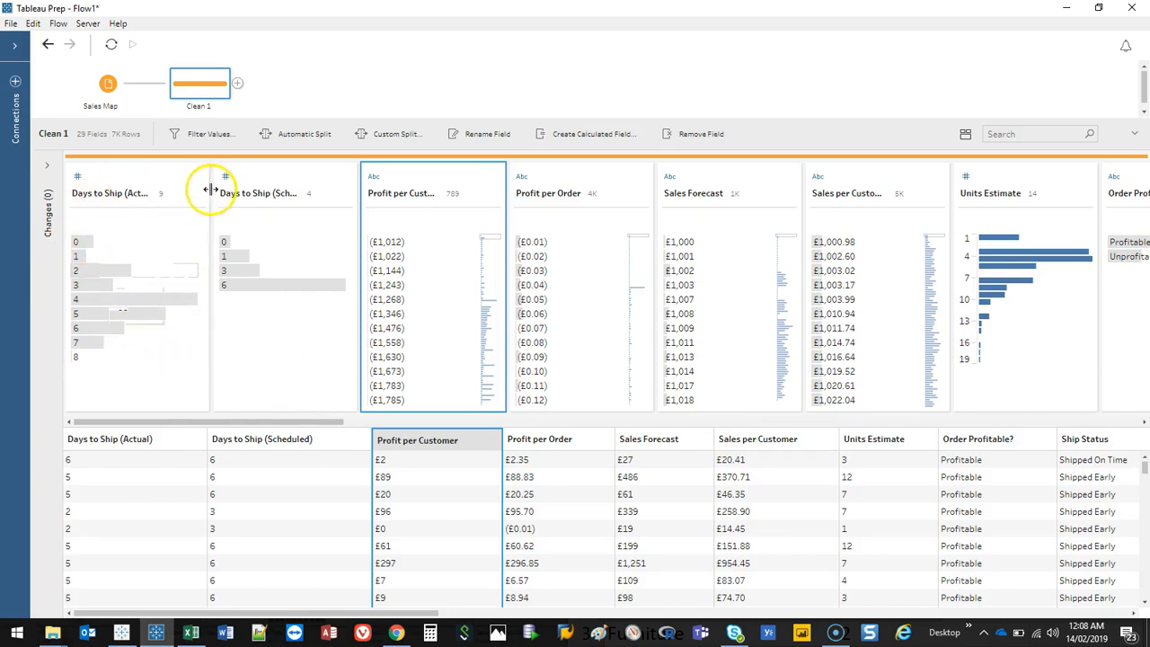
pyautogui.moveTo(210, 185); pyautogui.dragTo(291, 192)
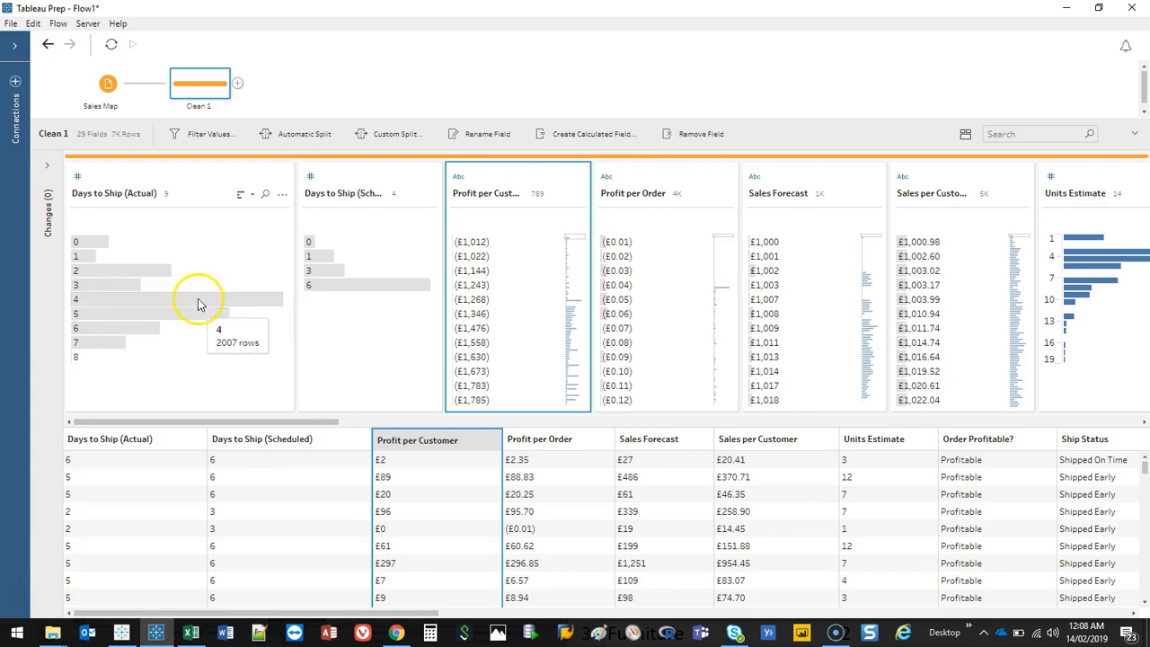
# Step: Exclude the 0 value from the Days to Ship (Actual) field
pyautogui.click(139, 243)
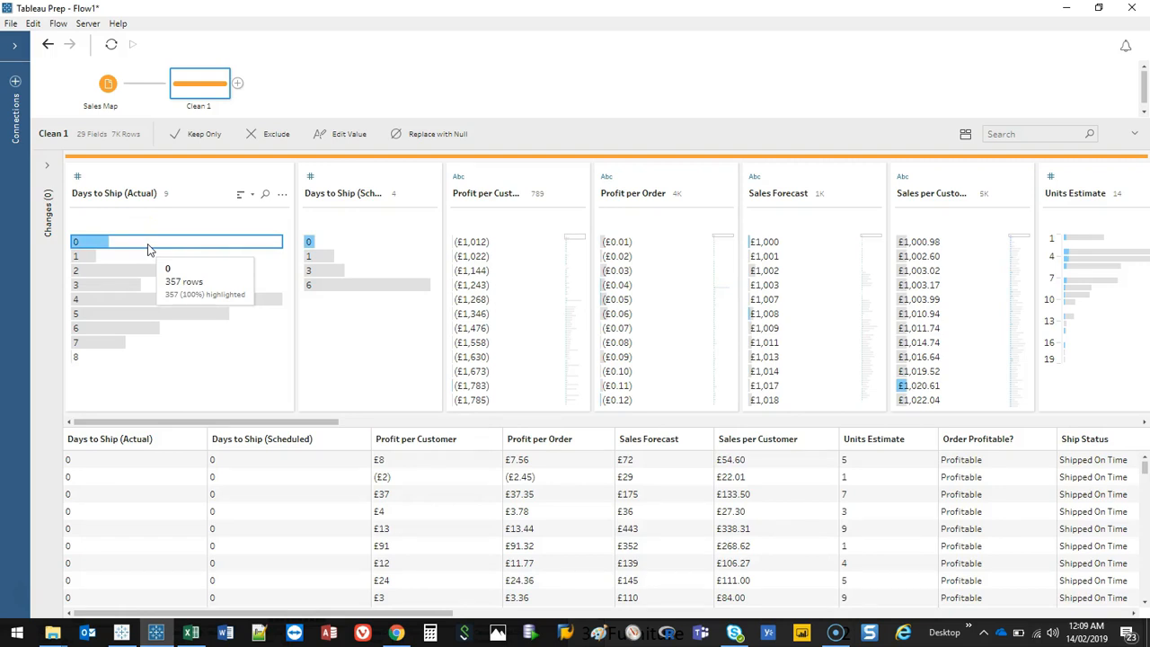
pyautogui.rightClick(149, 249)
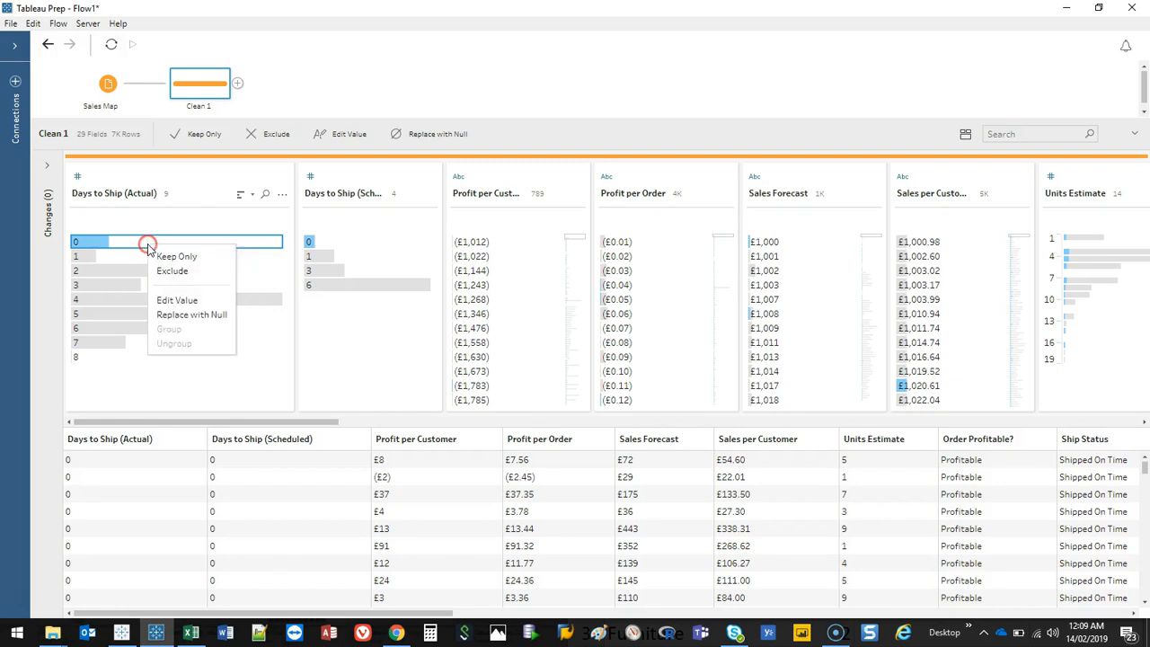
pyautogui.click(171, 270)
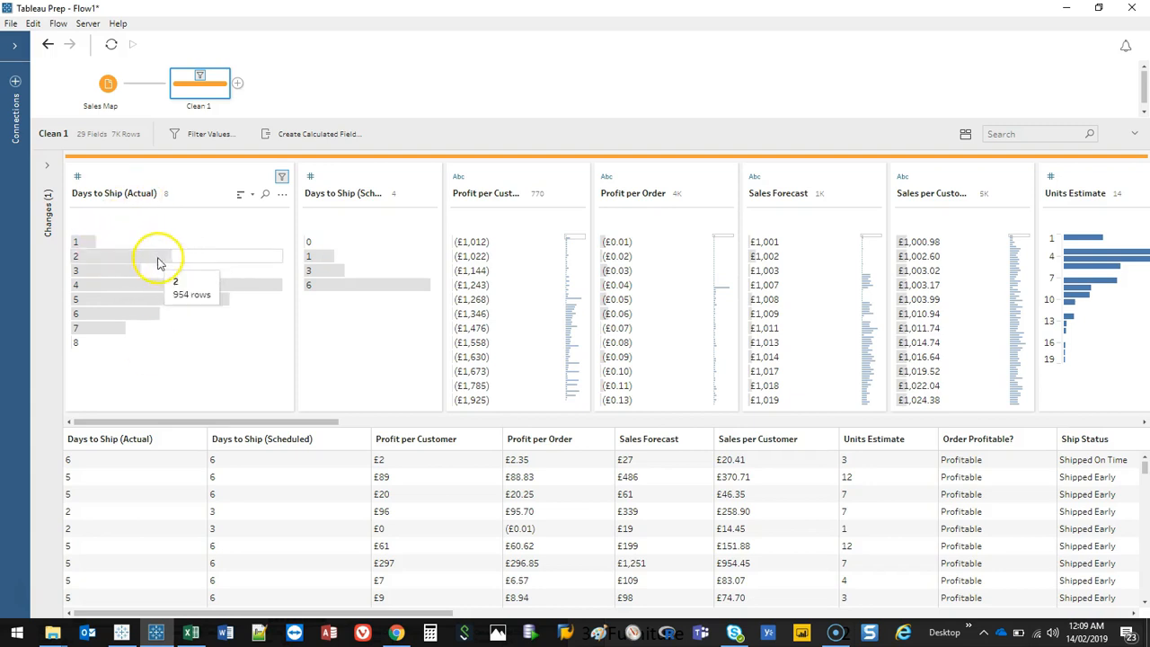
# Step: Group the Days to Ship (Actual) values 1 to 4 and try to name the group 1-4
pyautogui.moveTo(115, 244); pyautogui.dragTo(112, 287)
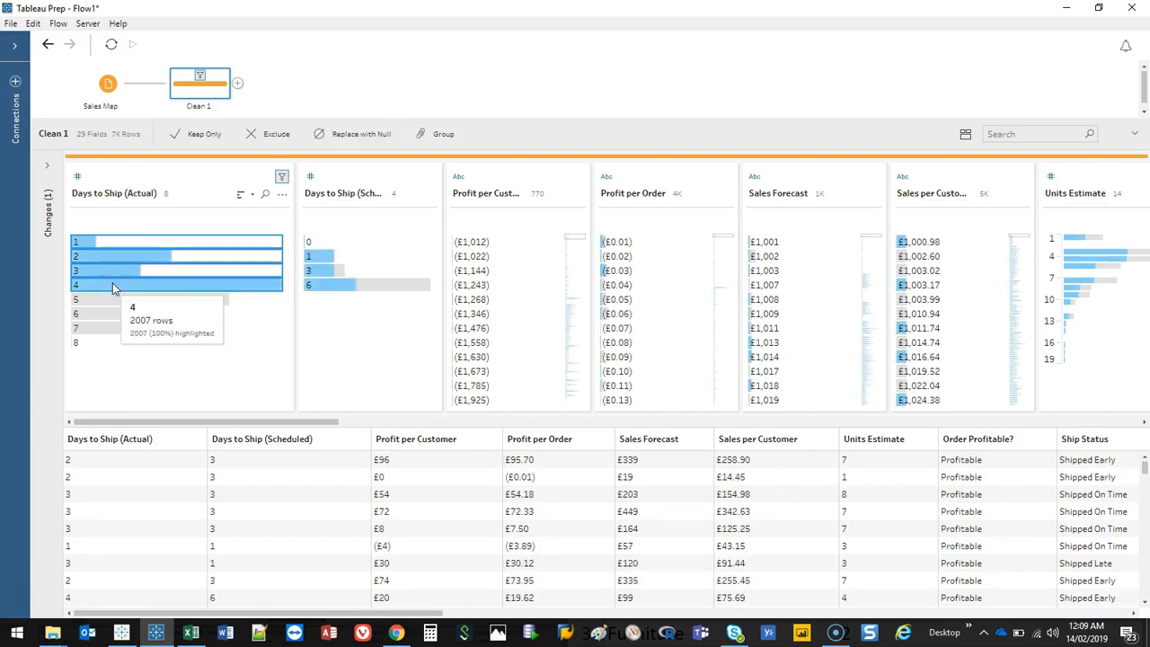
pyautogui.click(115, 243)
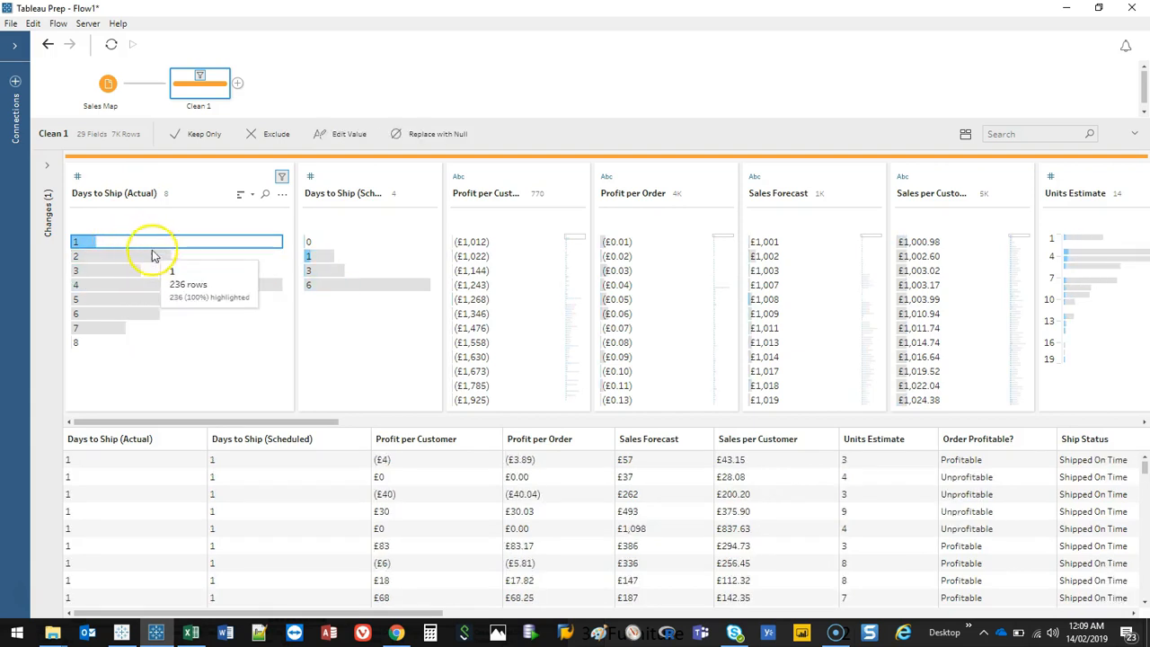
pyautogui.keyDown('shift'); pyautogui.click(121, 284); pyautogui.keyUp('shift')
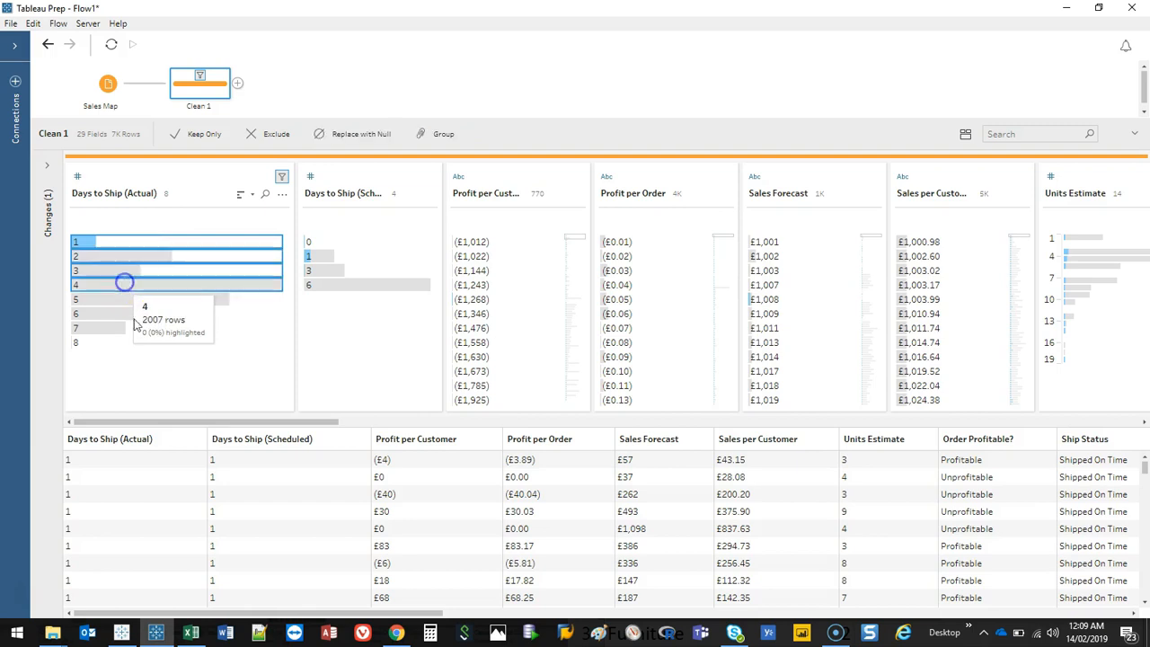
pyautogui.rightClick(114, 260)
pyautogui.click(170, 329)
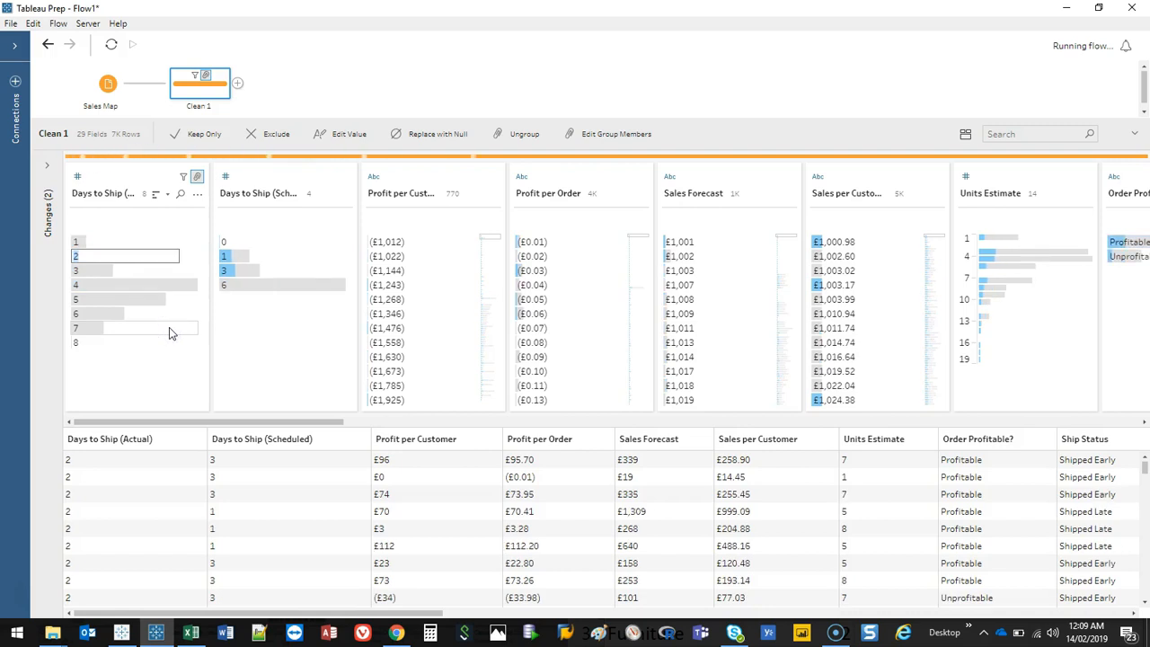
pyautogui.write('1-4')
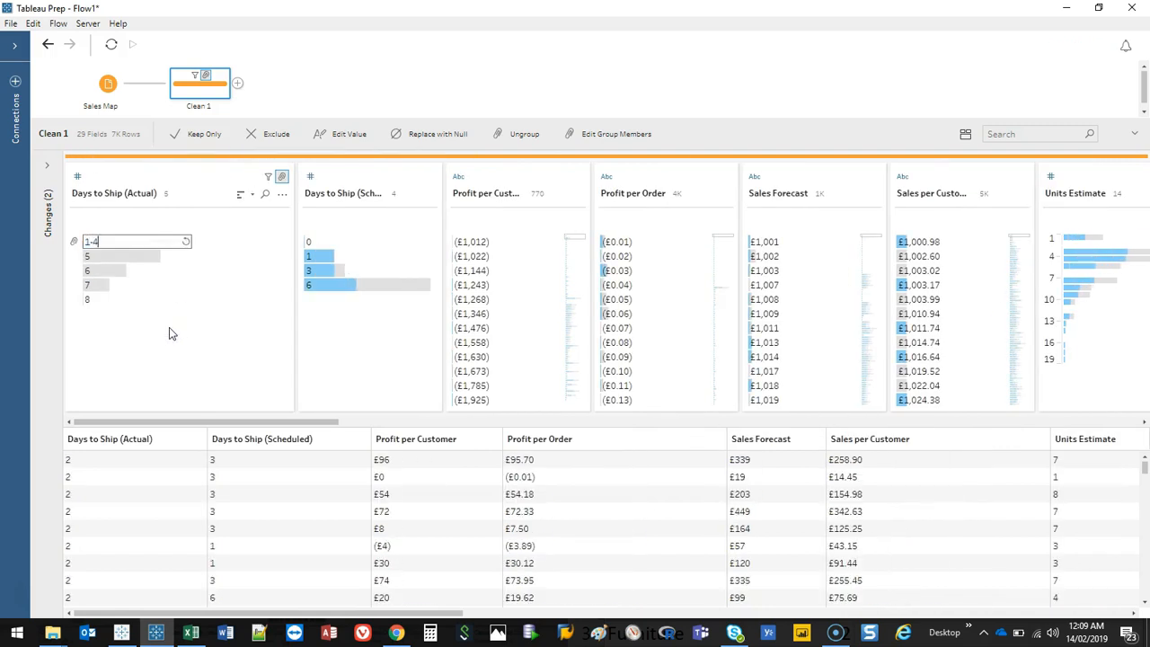
pyautogui.press('Return')
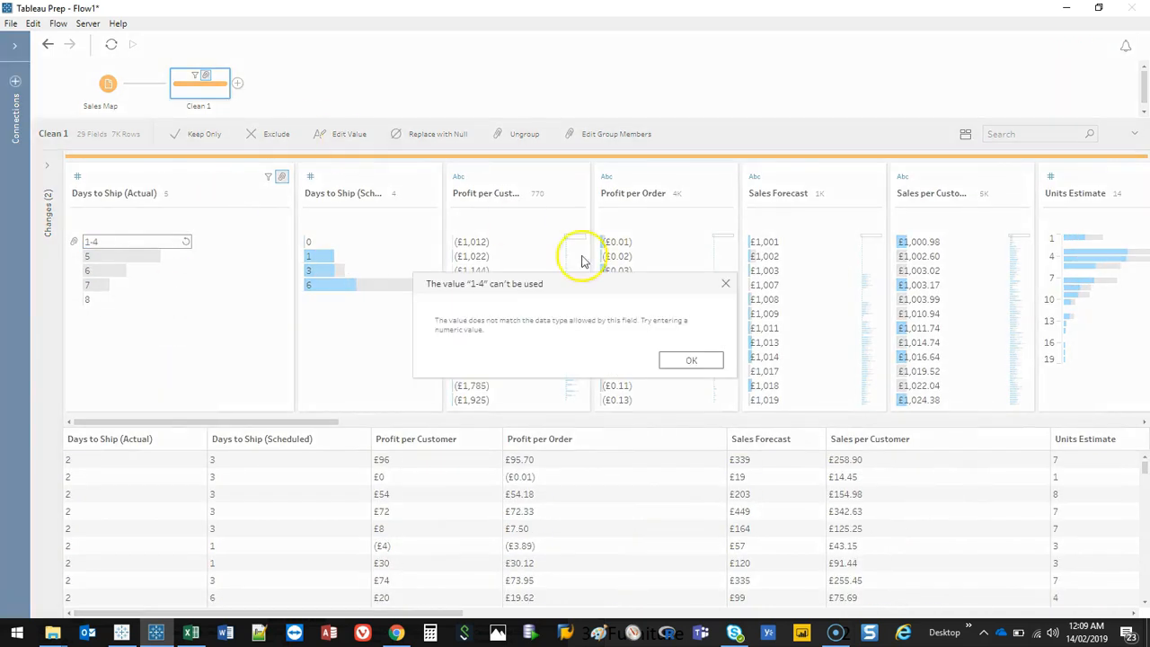
pyautogui.click(691, 359)
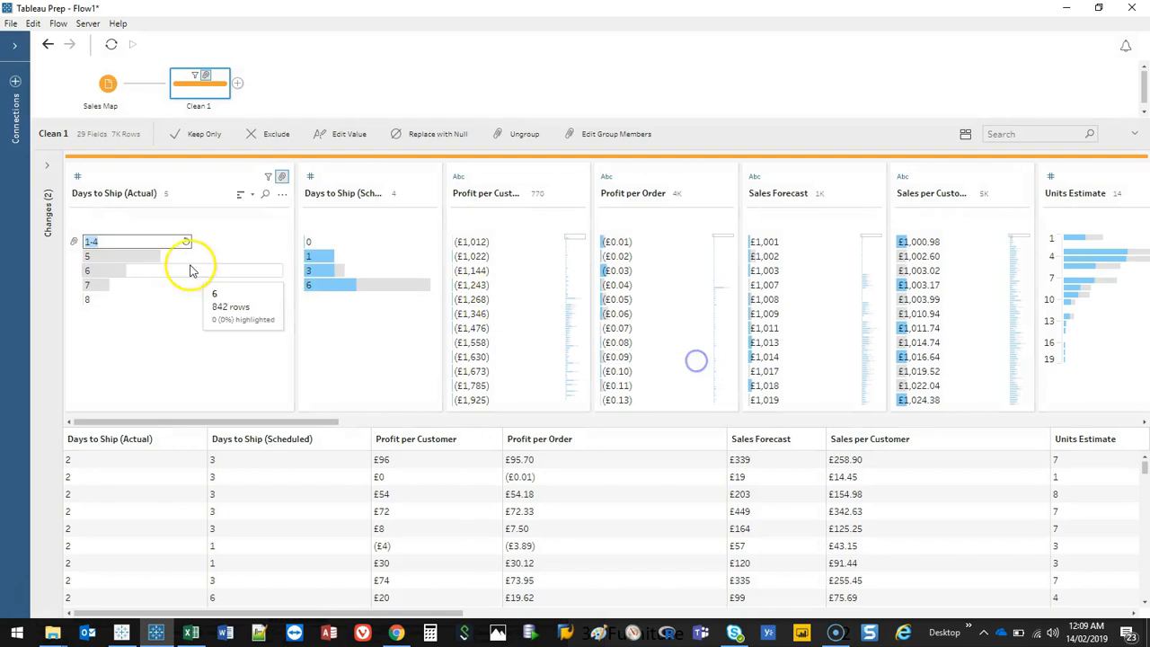
pyautogui.click(105, 239)
pyautogui.click(202, 253)
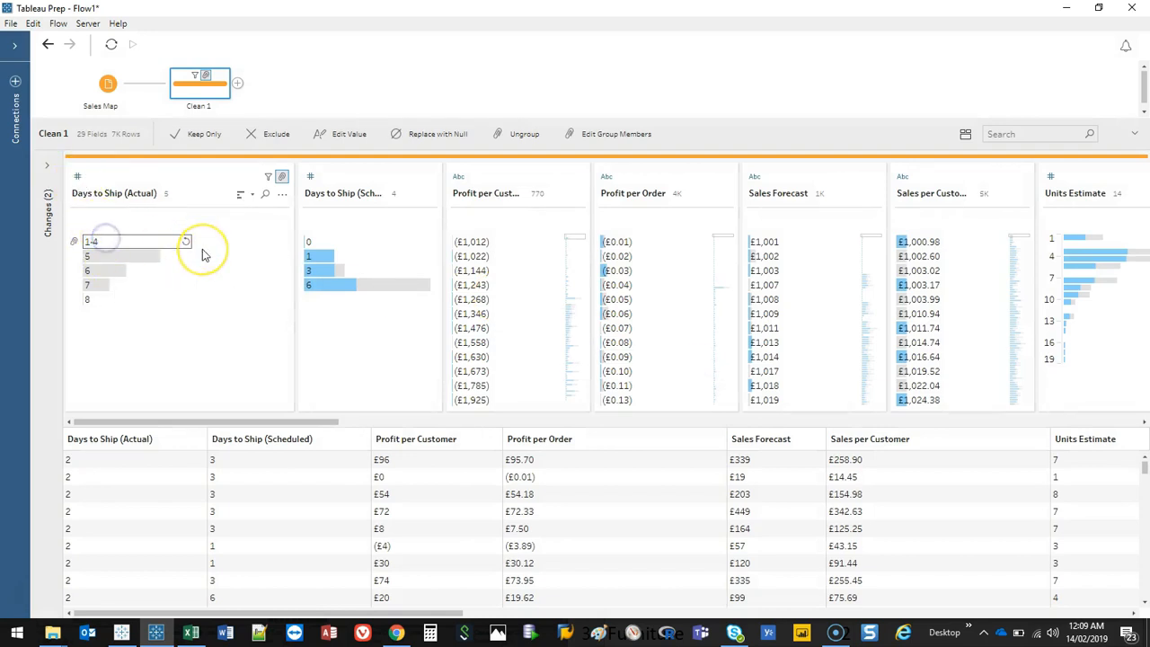
# Step: Group the Days to Ship (Actual) values 5 to 8 into a single group named 8
pyautogui.click(134, 256)
pyautogui.click(128, 256)
pyautogui.keyDown('shift'); pyautogui.click(109, 302); pyautogui.keyUp('shift')
pyautogui.rightClick(125, 276)
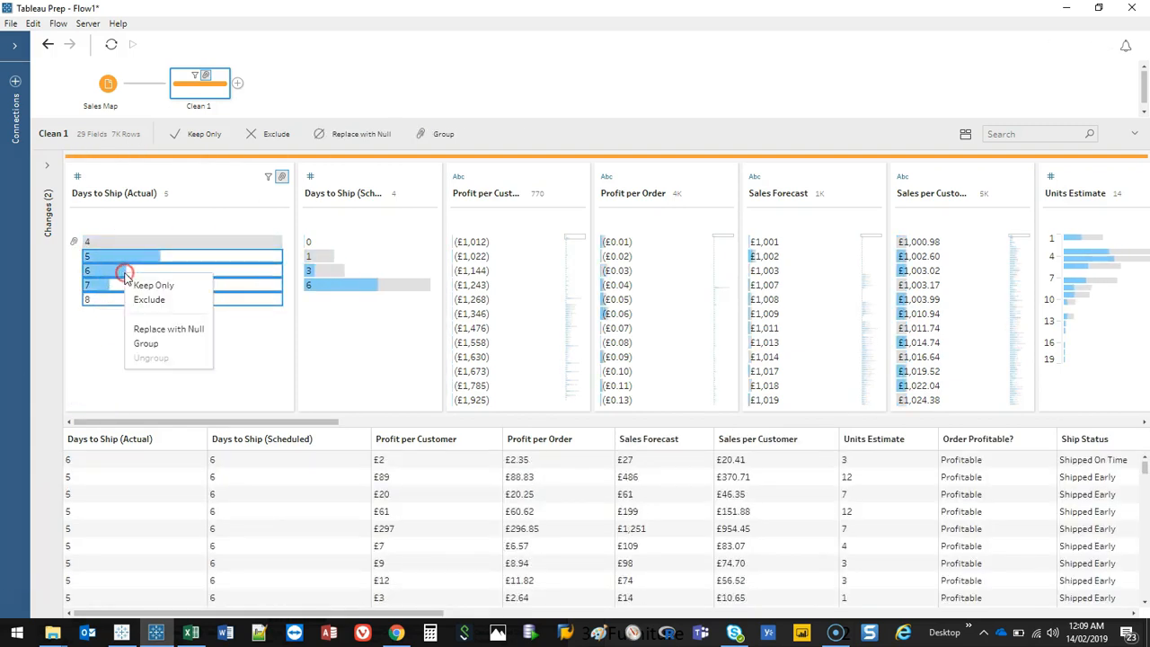
pyautogui.click(147, 344)
pyautogui.write('8')
pyautogui.click(155, 319)
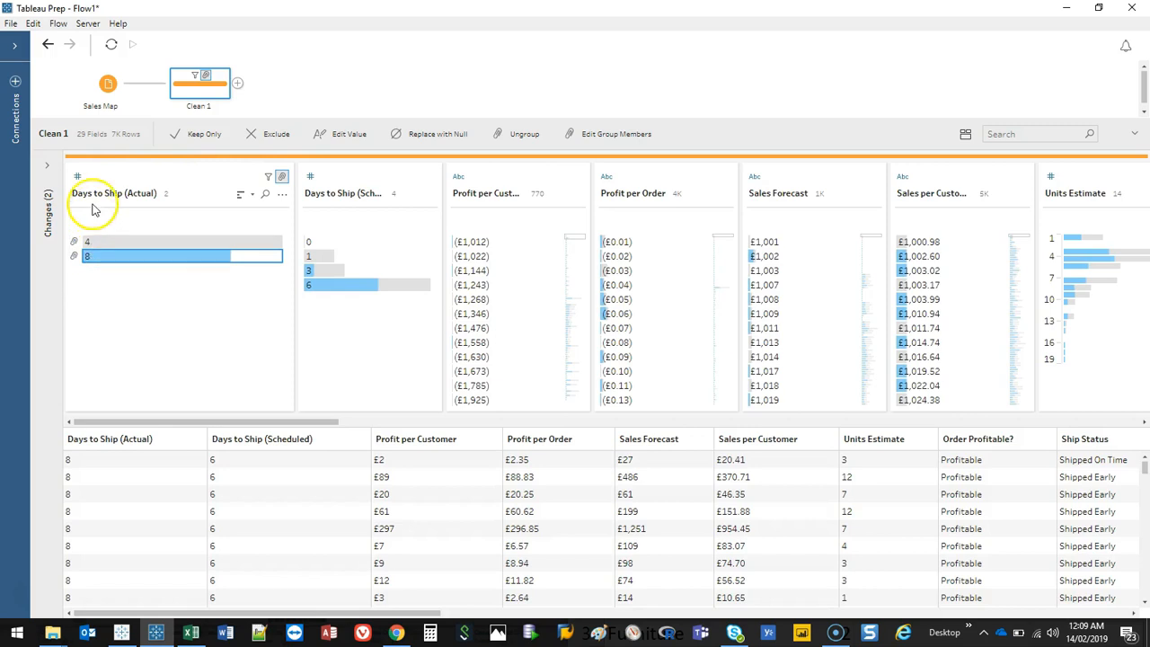
# Step: Change Days to Ship (Actual) to the String data type and rename the 4 group value as 1-4
pyautogui.click(77, 176)
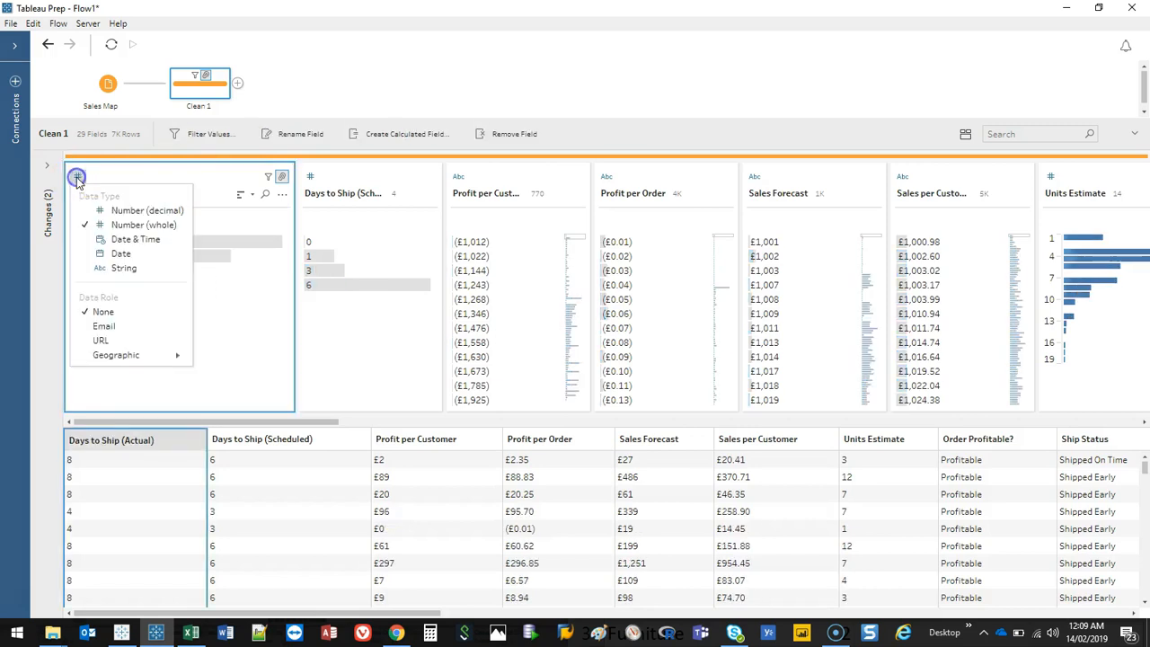
pyautogui.click(115, 267)
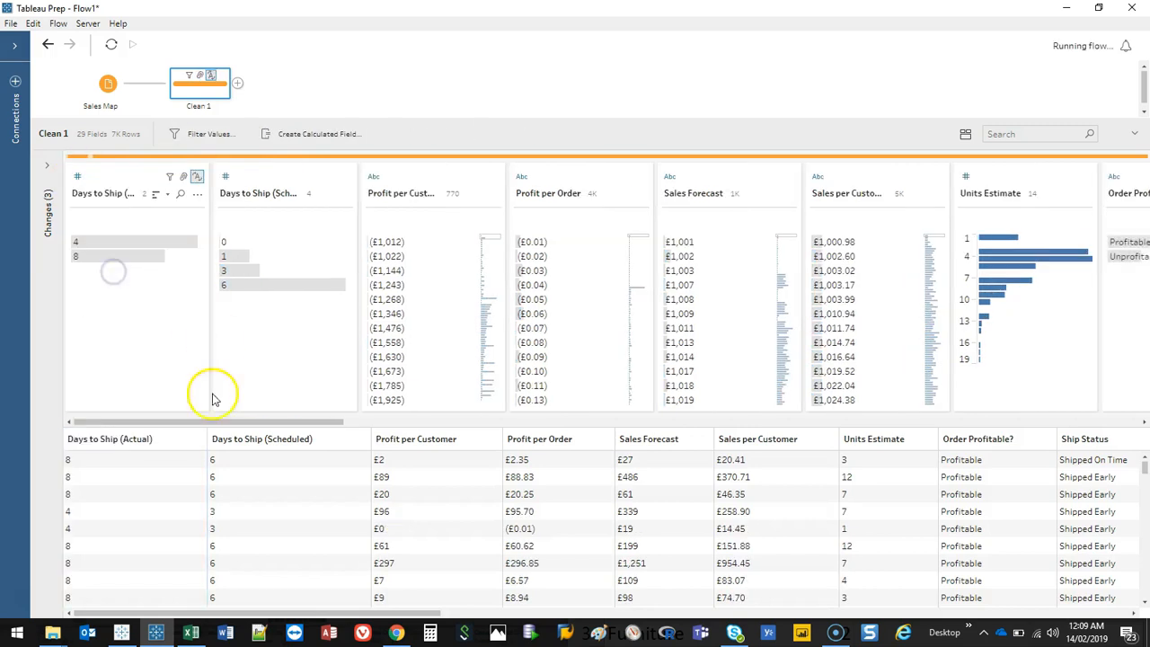
pyautogui.rightClick(88, 243)
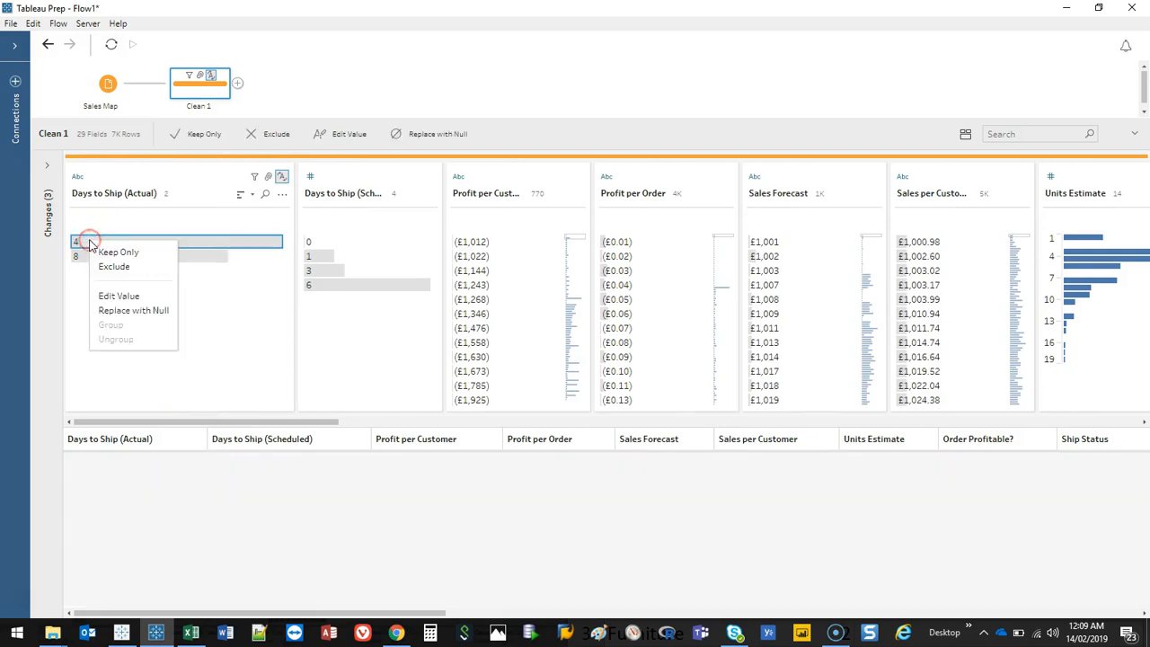
pyautogui.click(105, 297)
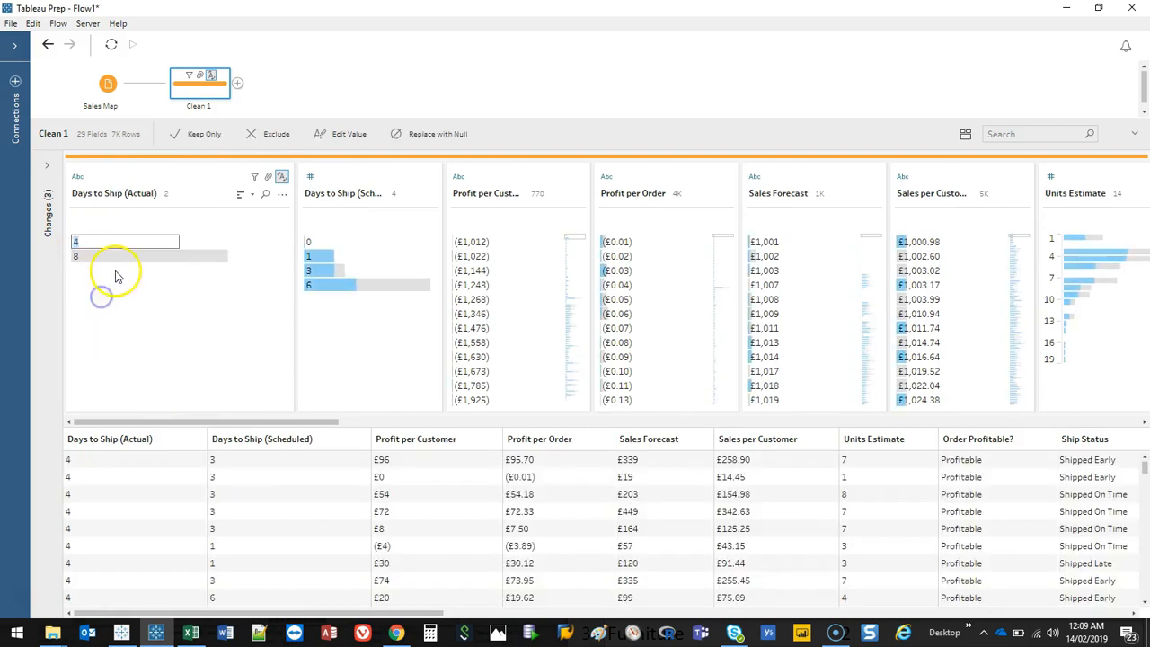
pyautogui.write('1-4')
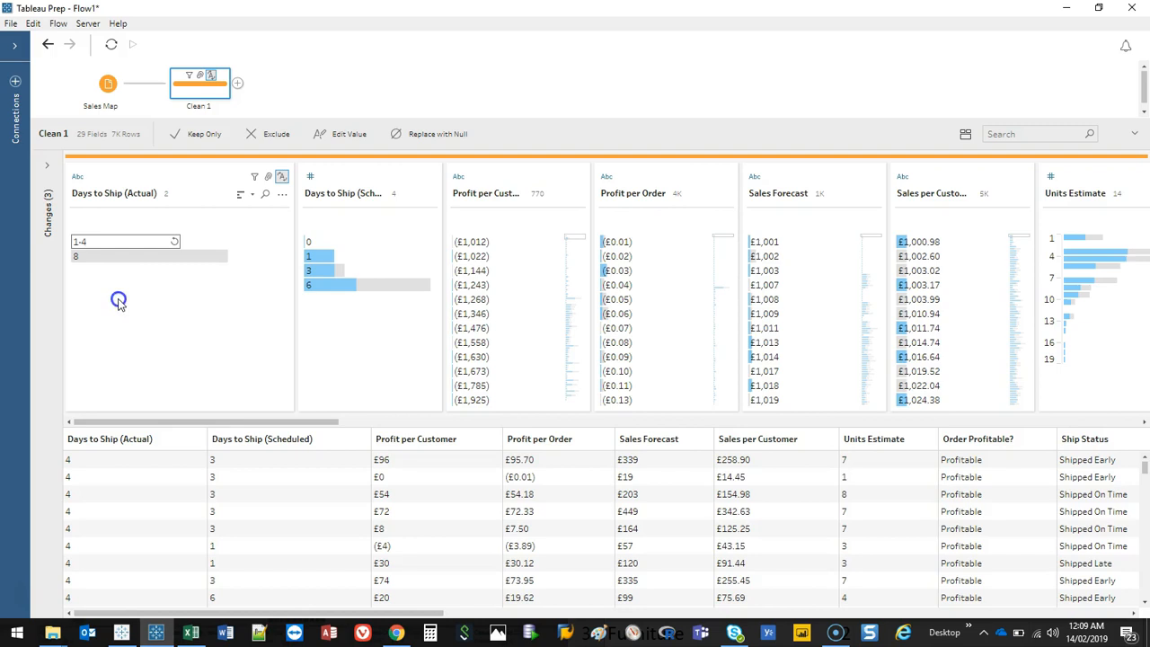
pyautogui.press('Return')
# Step: Rename the 8 group value of Days to Ship (Actual) as 5-8
pyautogui.click(88, 257)
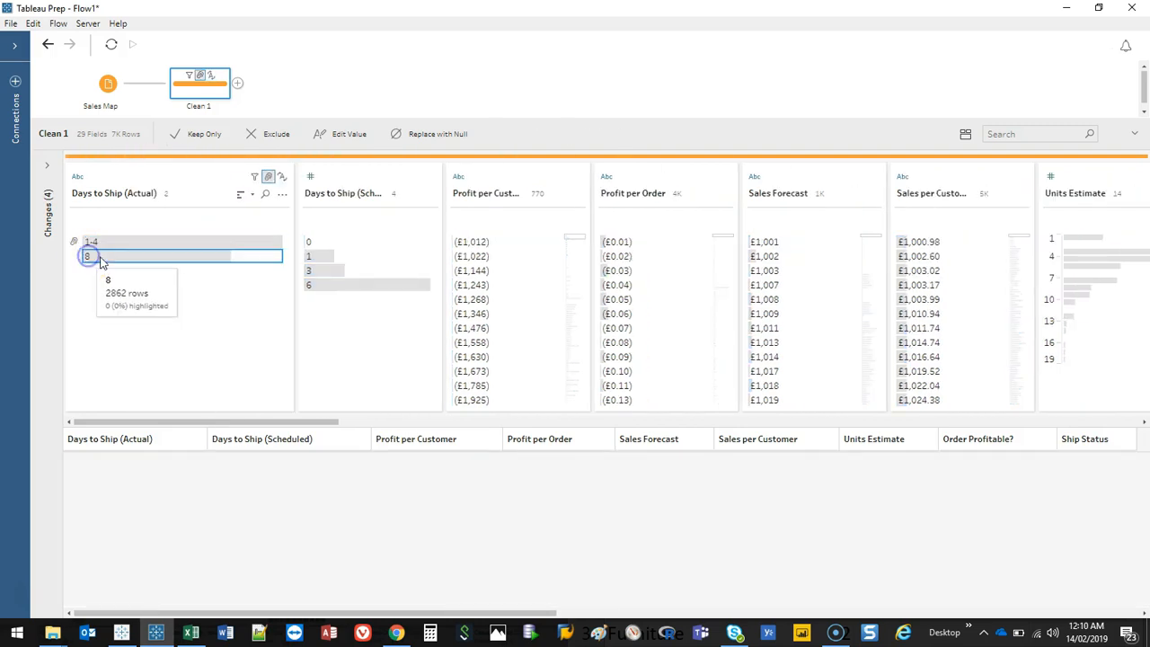
pyautogui.rightClick(90, 258)
pyautogui.click(140, 312)
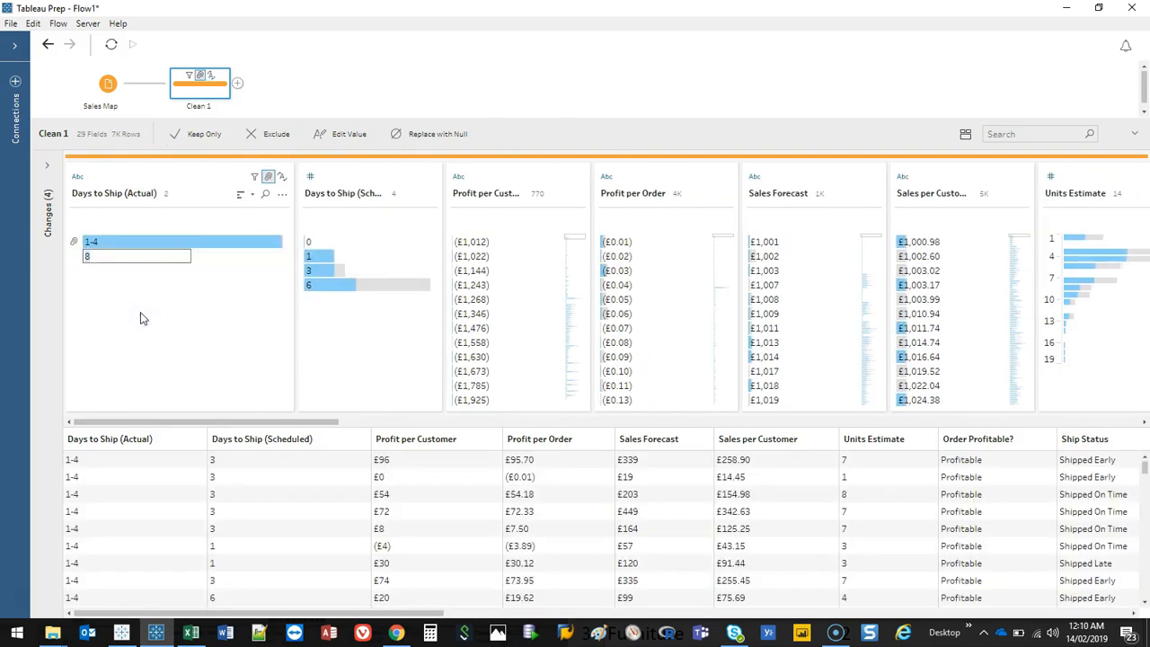
pyautogui.write('5-8')
pyautogui.press('Return')
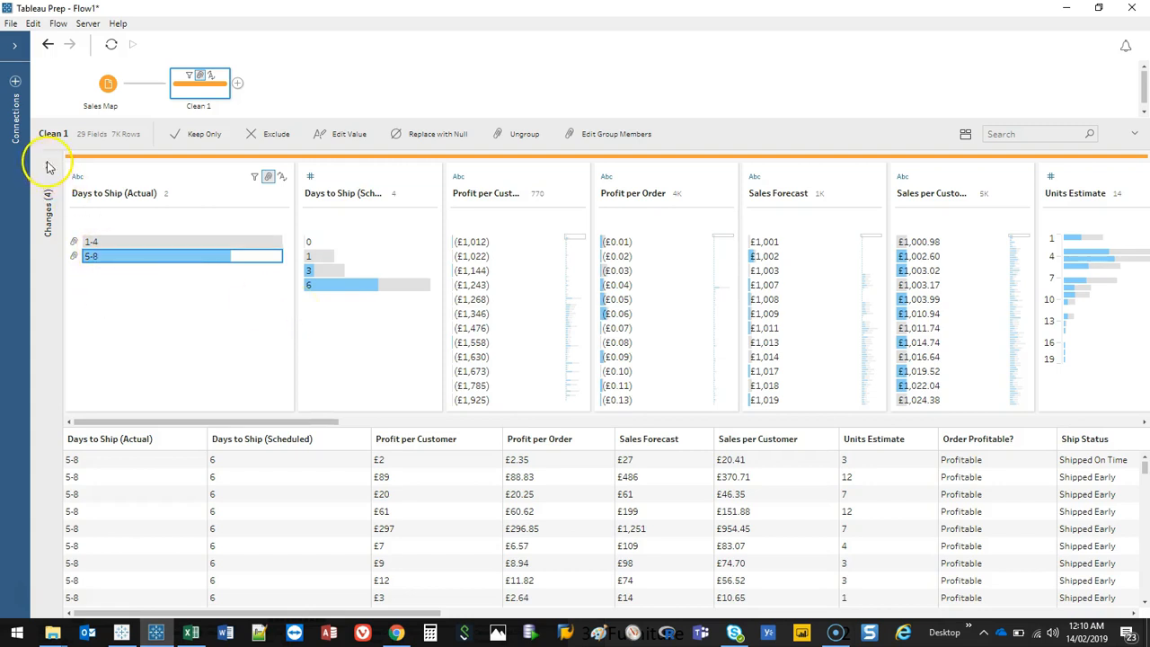
pyautogui.hotkey('ctrl', 'shift', 'd')
pyautogui.moveTo(54, 157); pyautogui.dragTo(55, 154)
pyautogui.press('Escape')
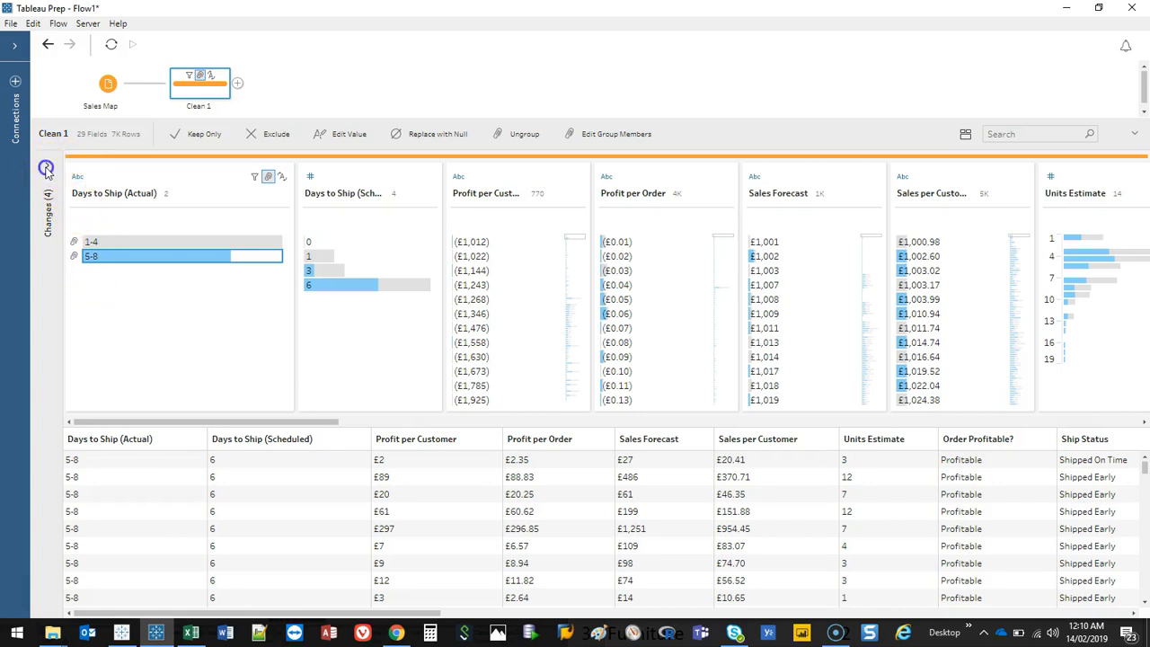
# Step: Step through each recorded change to Days to Ship (Actual) in the changes list to review its history
pyautogui.click(47, 164)
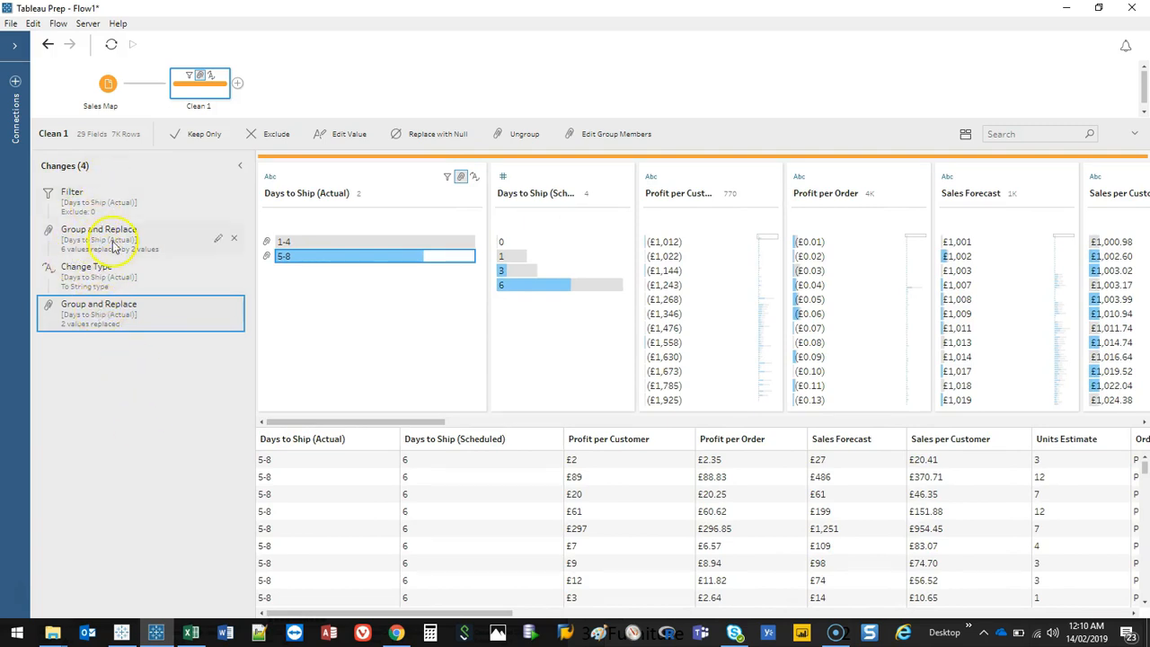
pyautogui.click(112, 199)
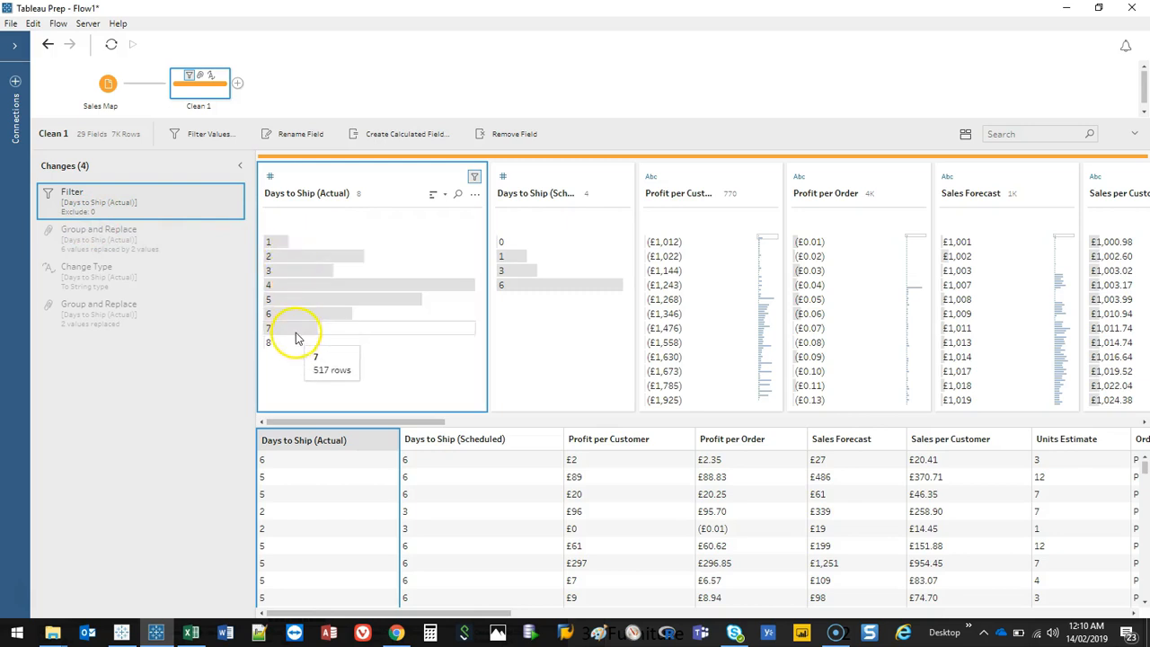
pyautogui.click(139, 239)
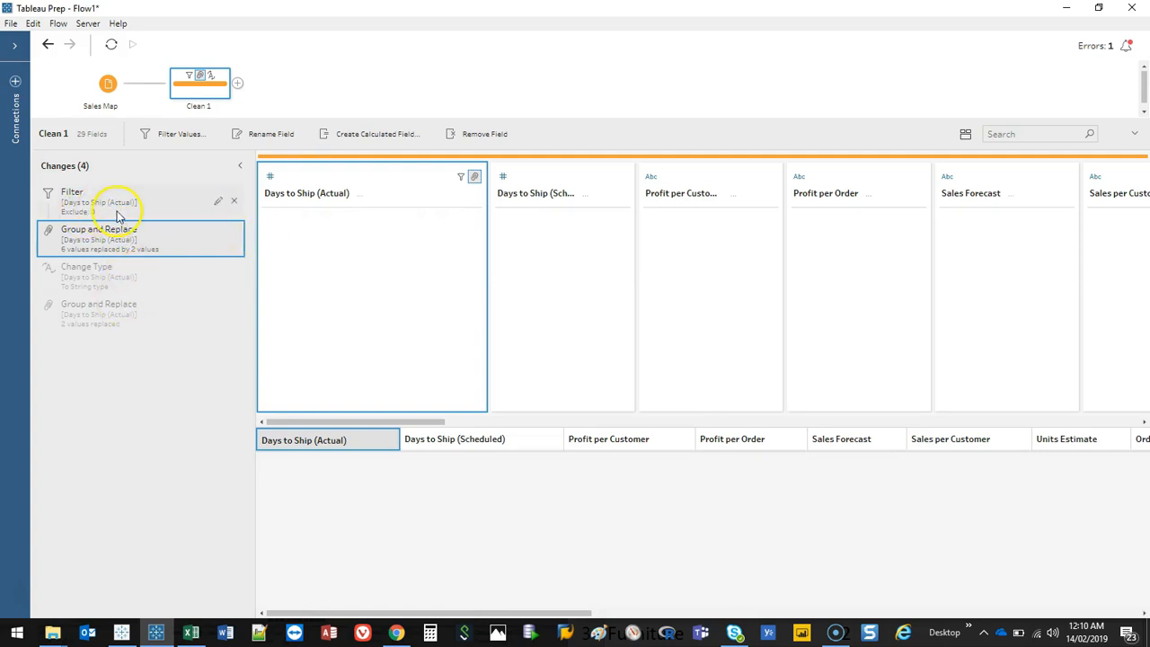
pyautogui.click(179, 199)
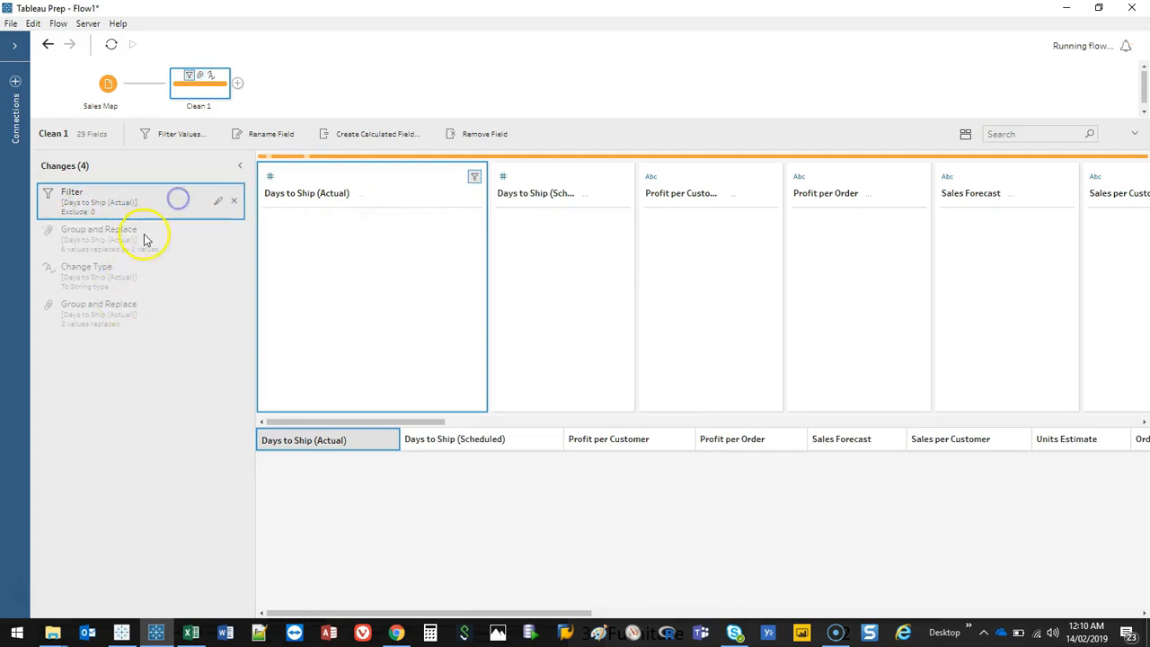
pyautogui.click(120, 241)
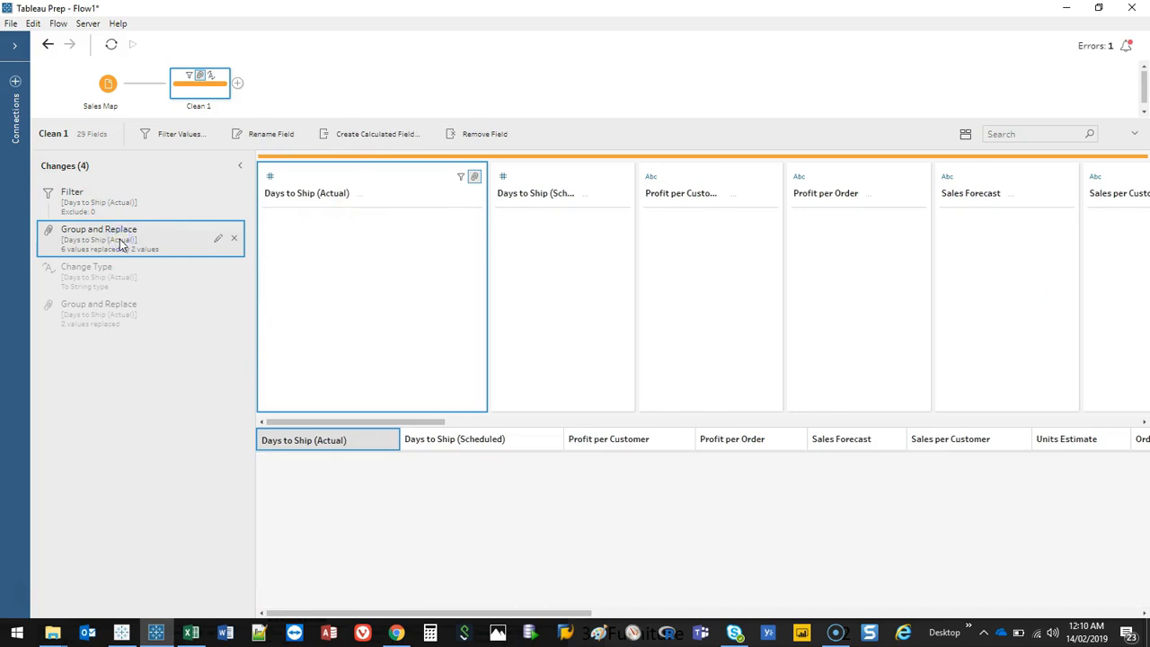
pyautogui.click(127, 271)
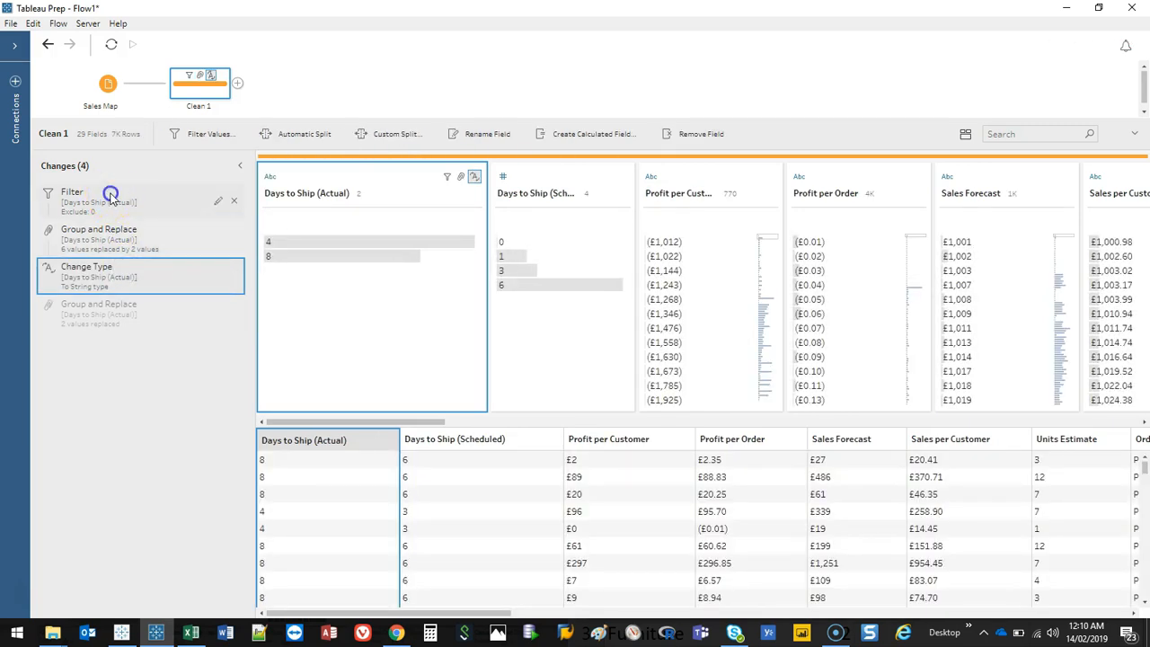
pyautogui.click(110, 196)
pyautogui.click(120, 235)
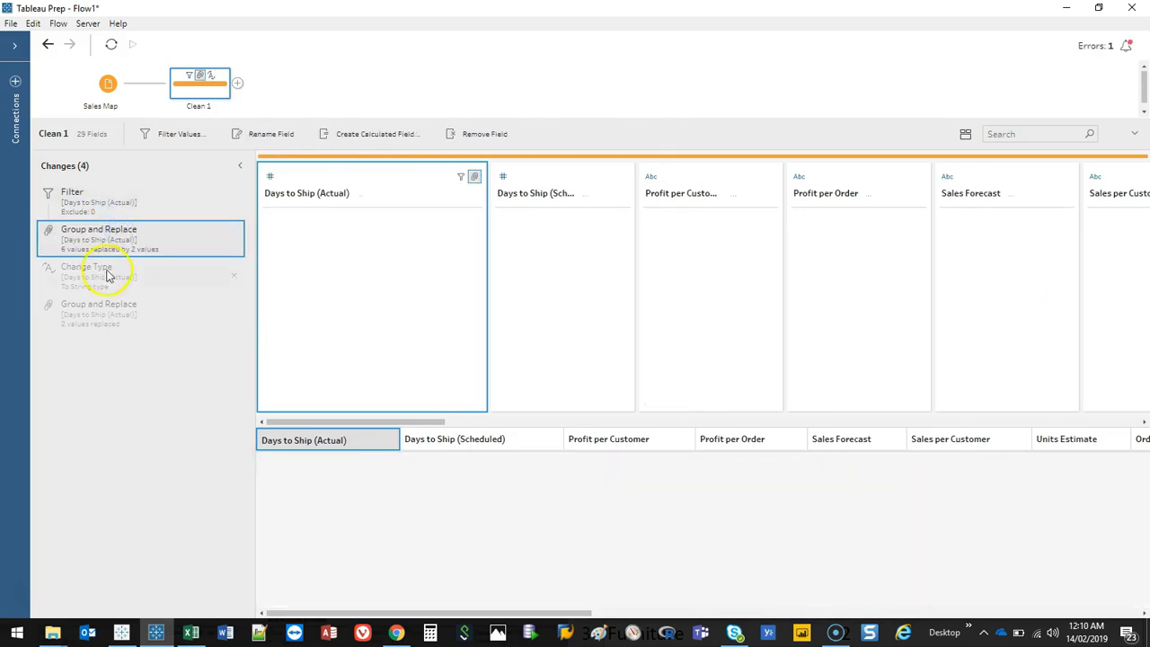
pyautogui.click(136, 282)
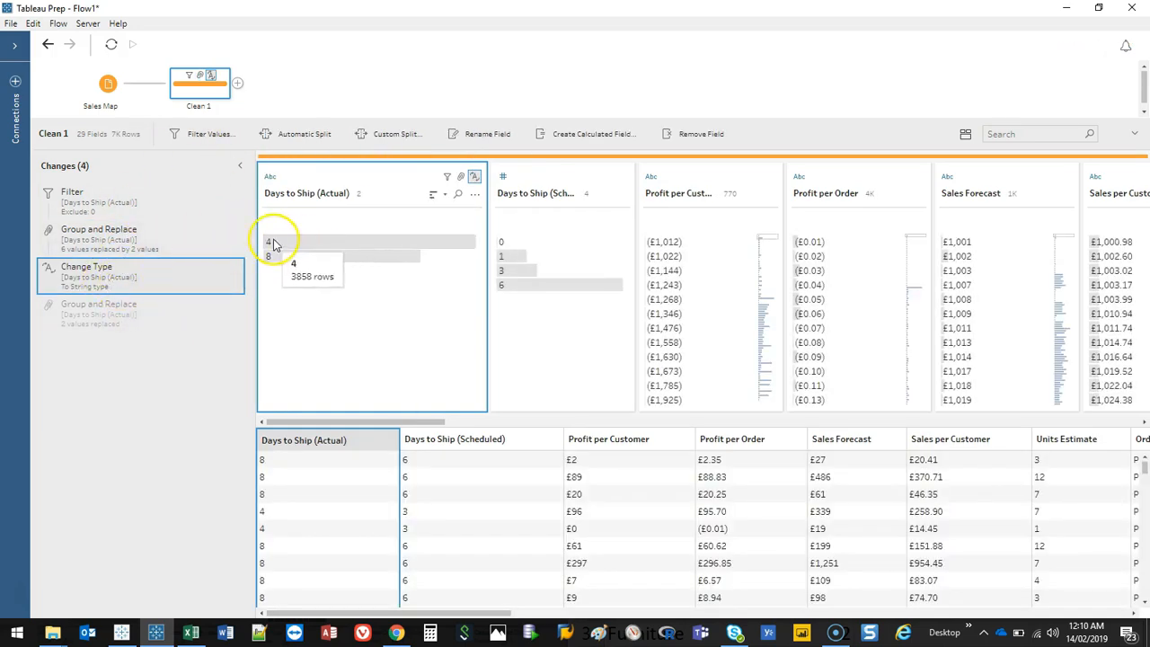
pyautogui.click(126, 316)
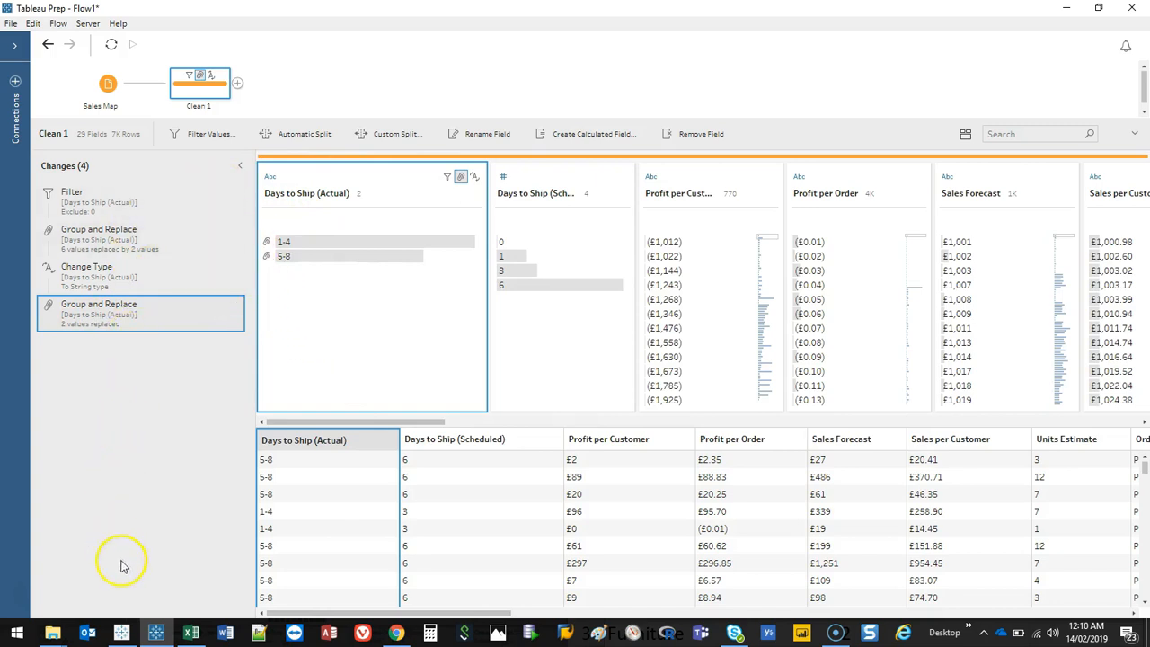
pyautogui.click(143, 263)
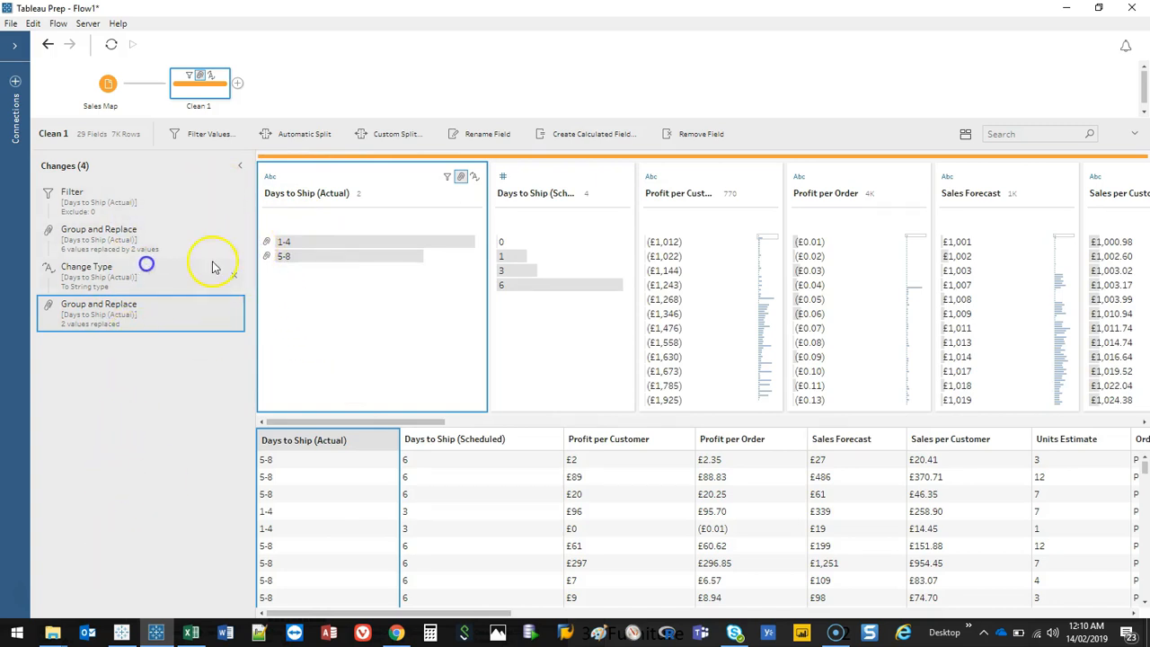
pyautogui.click(256, 286)
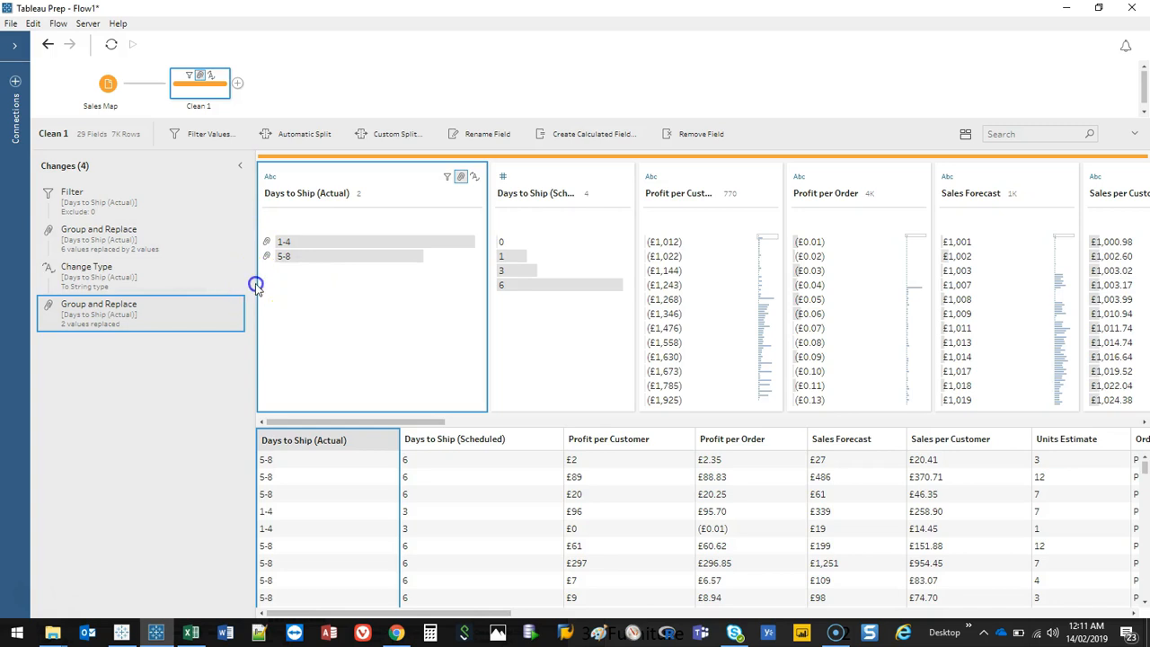
pyautogui.click(239, 169)
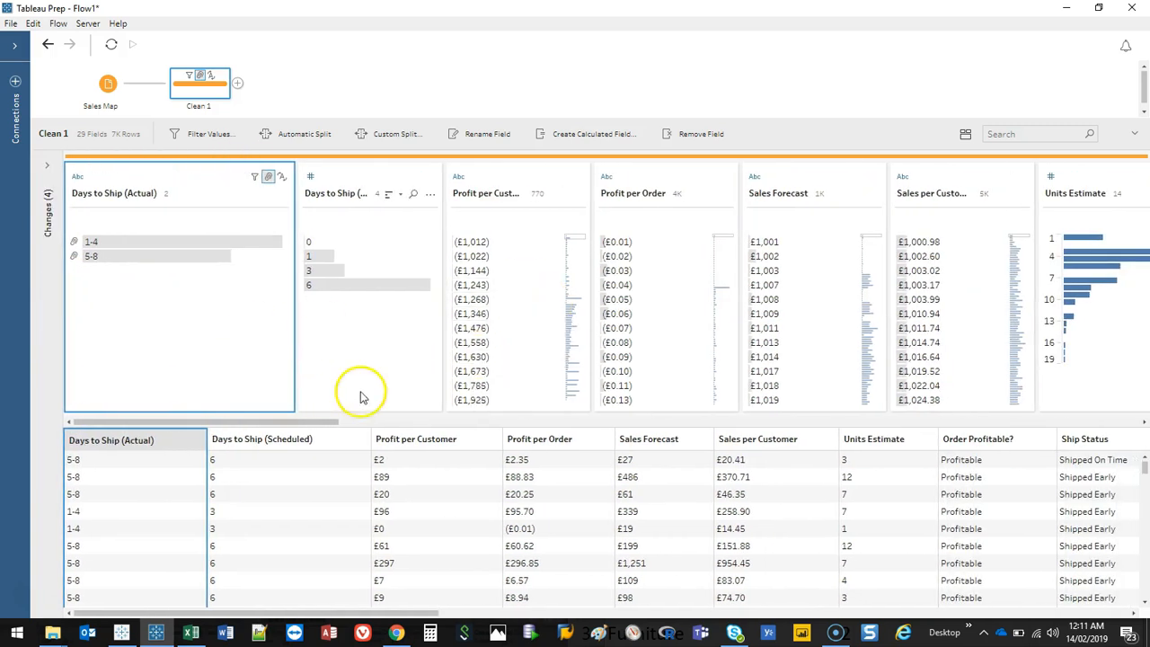
# Step: Remove punctuation from the Profit per Customer field's values
pyautogui.moveTo(299, 425); pyautogui.dragTo(316, 423)
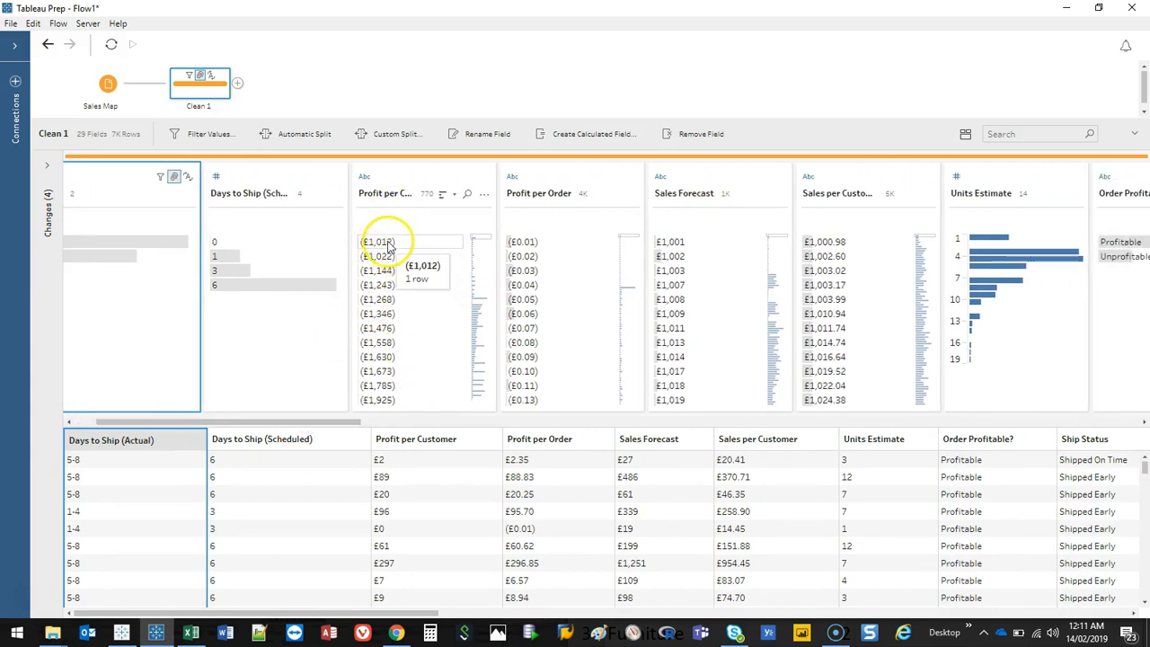
pyautogui.scroll(-3, 427, 329)
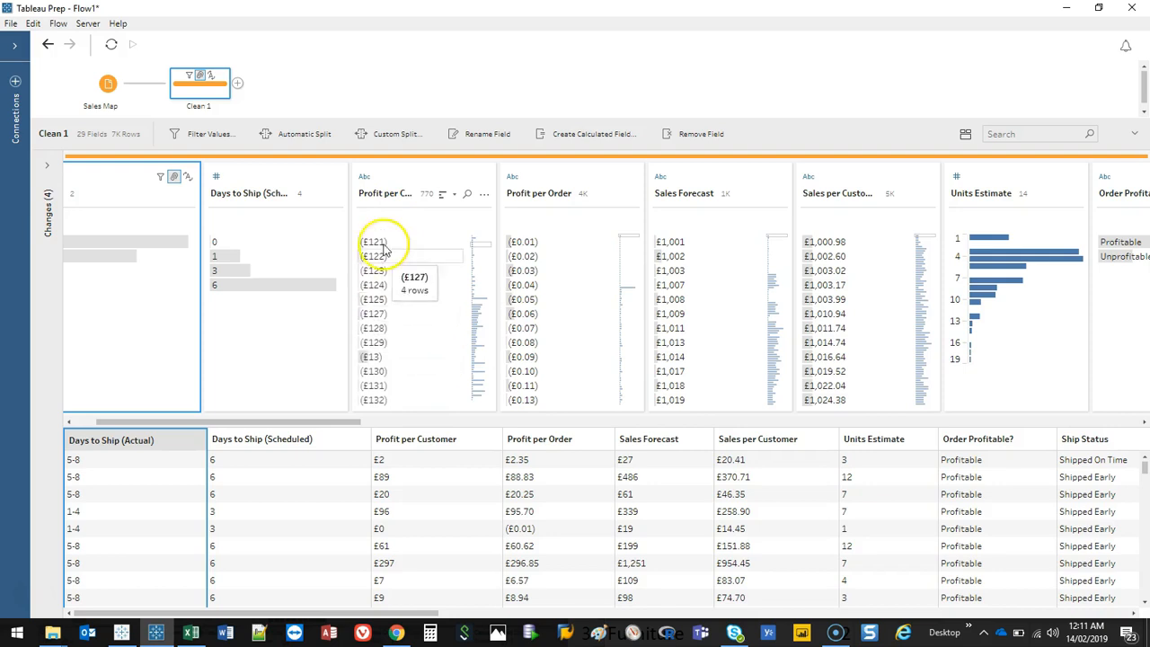
pyautogui.scroll(3, 390, 341)
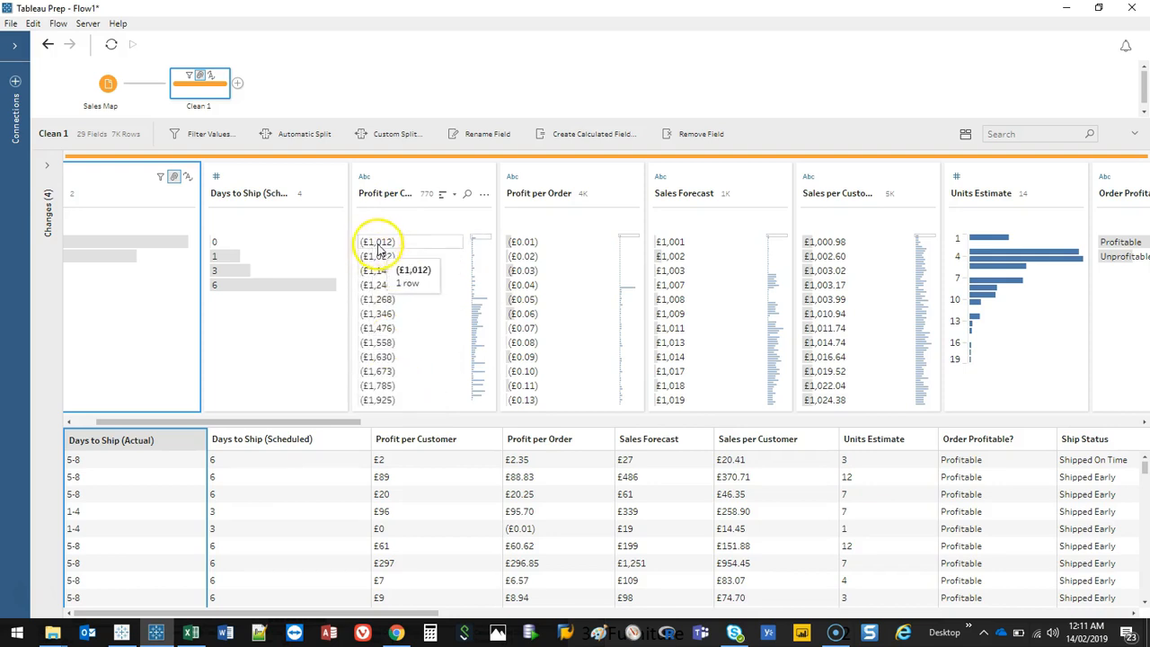
pyautogui.click(484, 195)
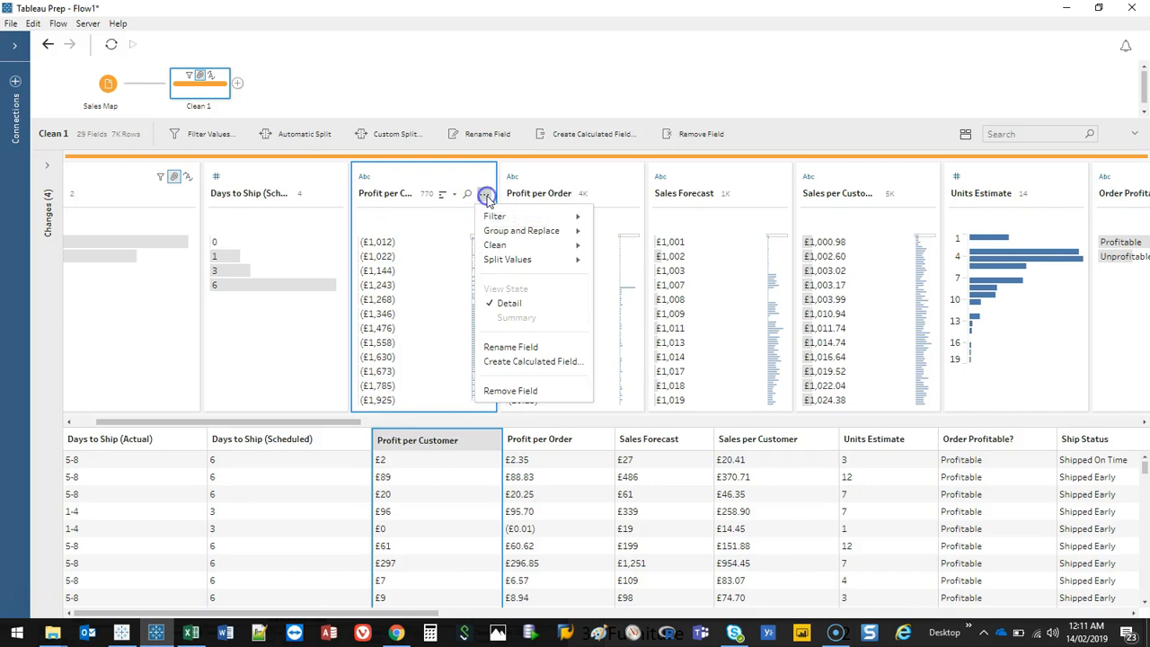
pyautogui.click(512, 246)
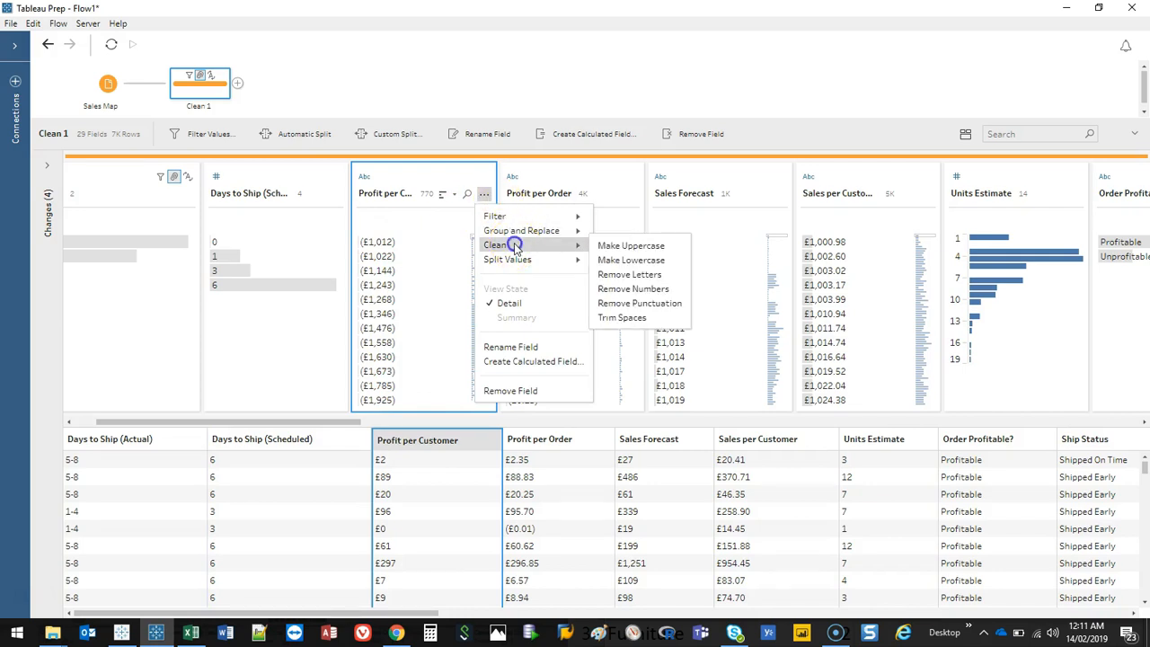
pyautogui.click(666, 303)
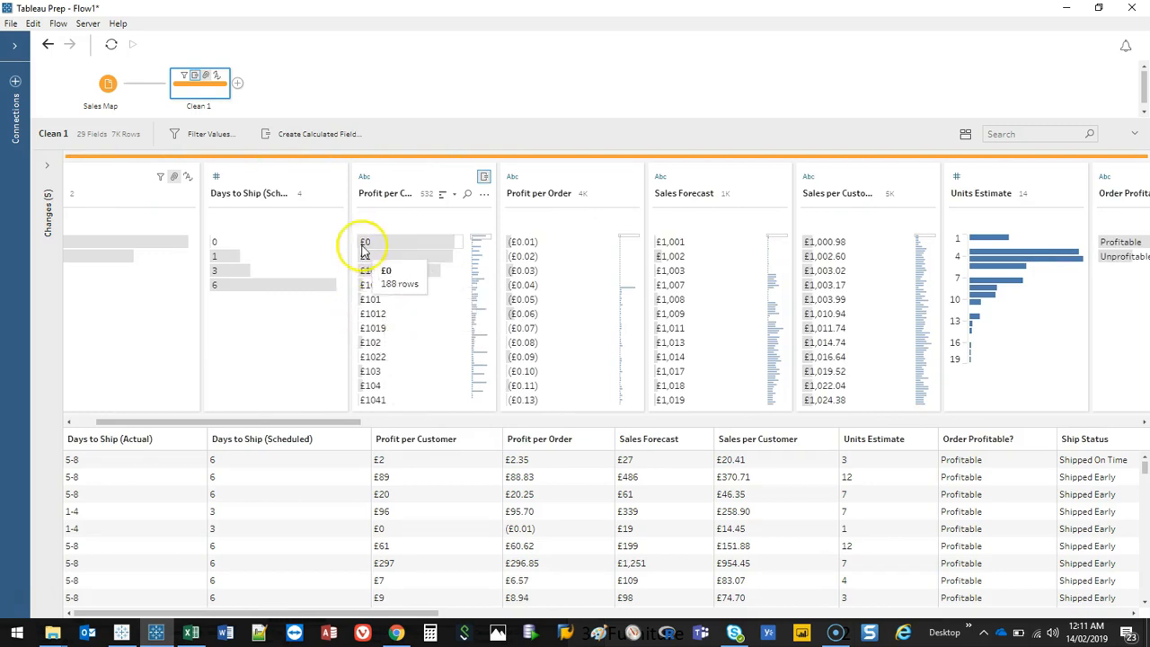
pyautogui.click(484, 196)
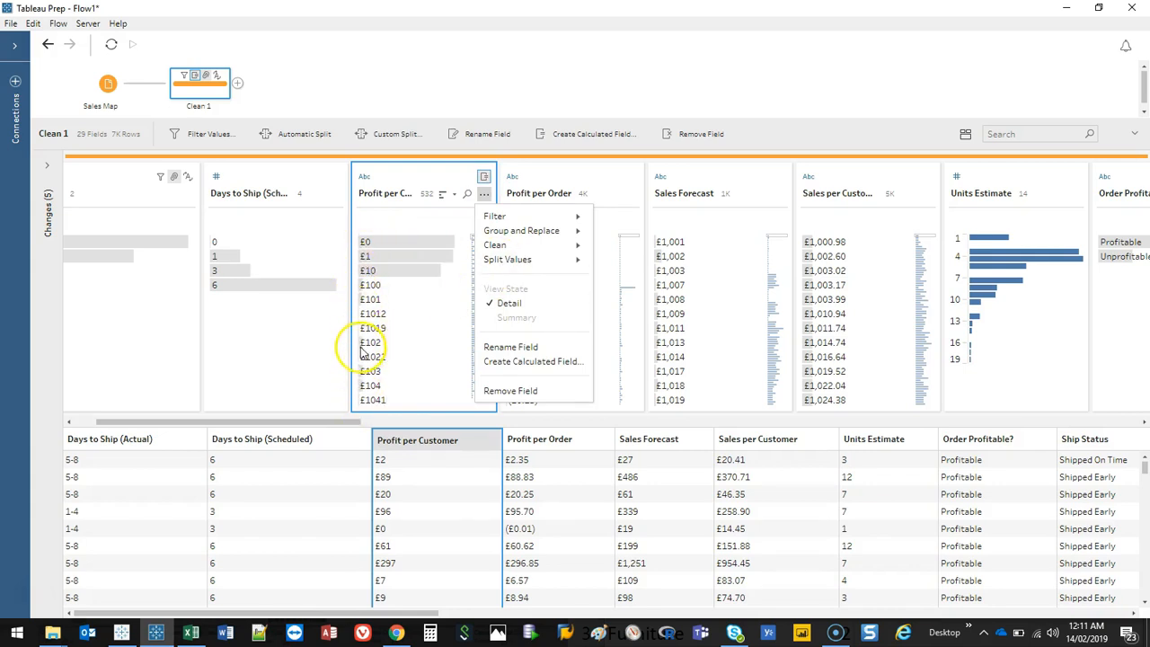
pyautogui.moveTo(515, 250)
pyautogui.rightClick(439, 178)
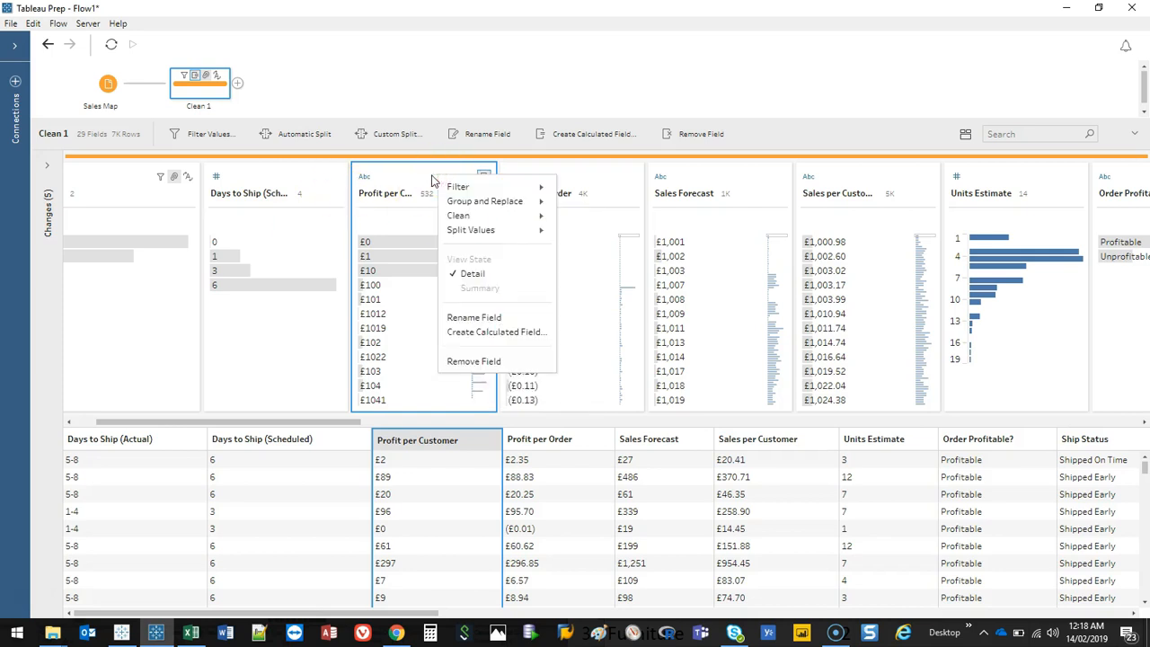
pyautogui.click(527, 339)
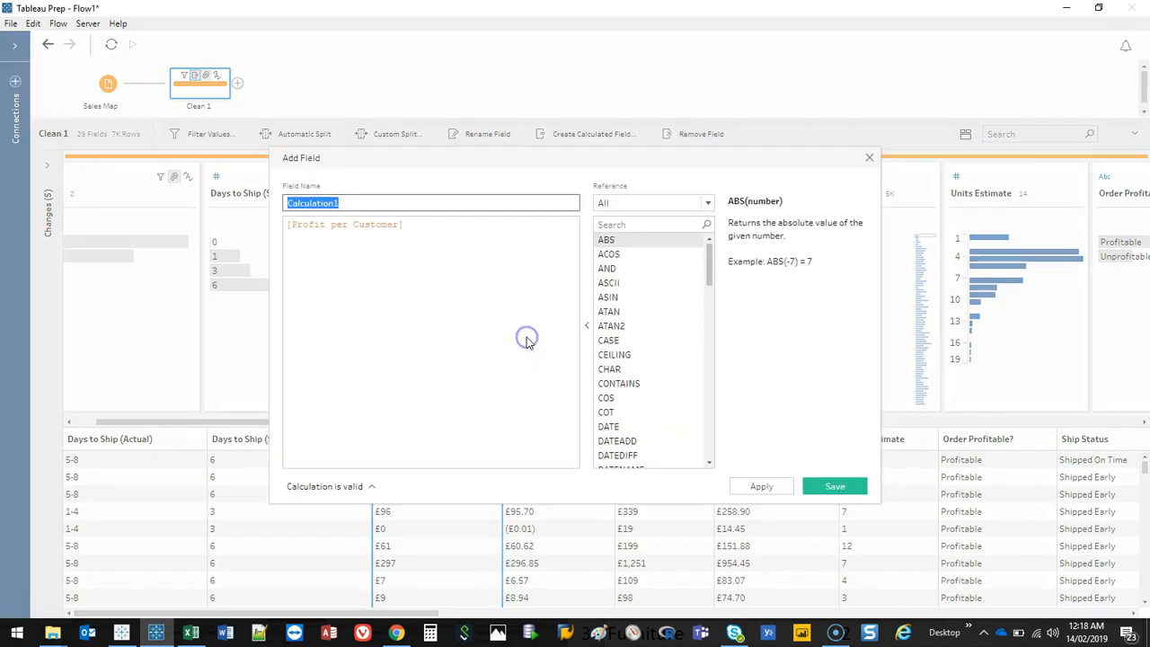
pyautogui.click(627, 224)
pyautogui.write('replace')
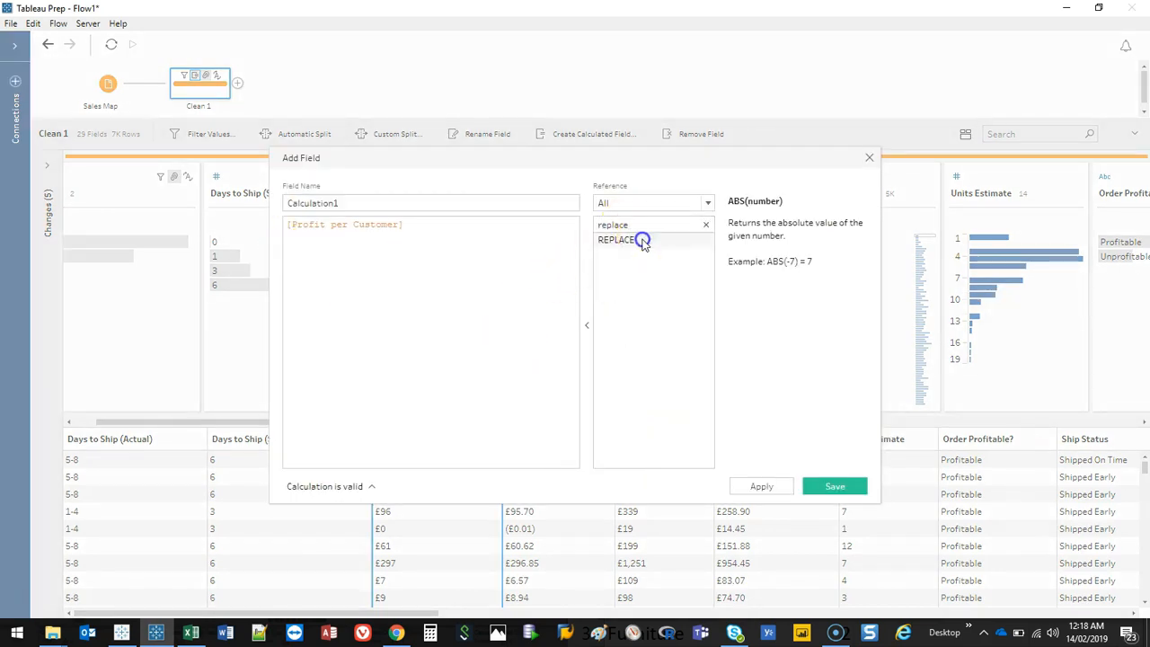
pyautogui.click(641, 239)
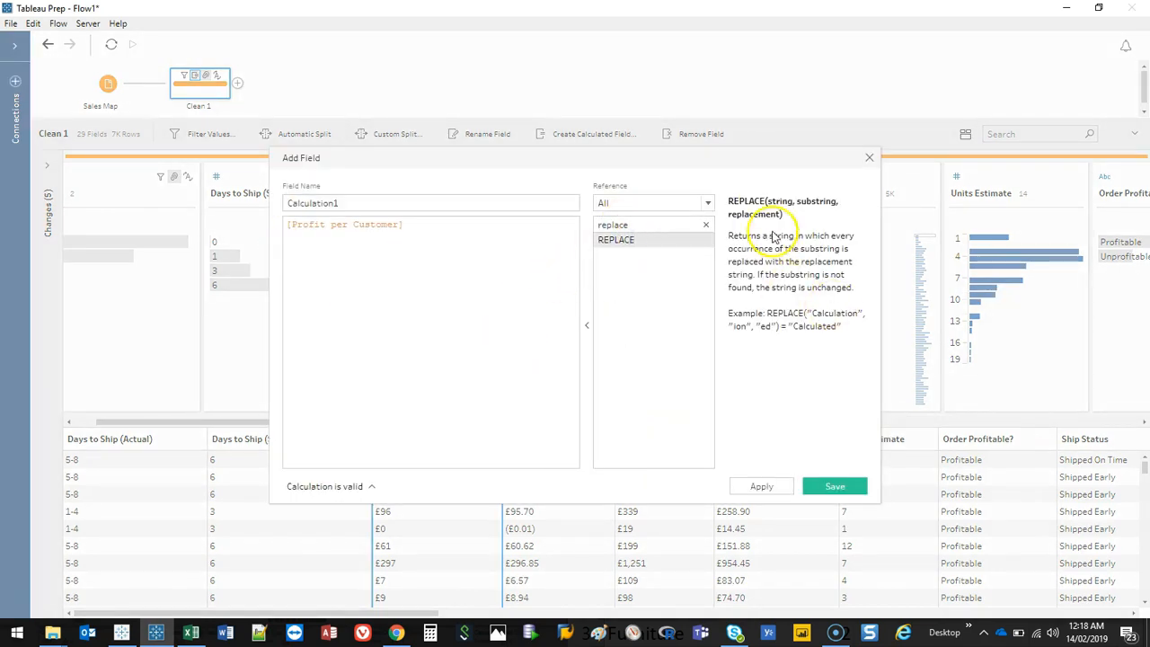
pyautogui.write('replace(')
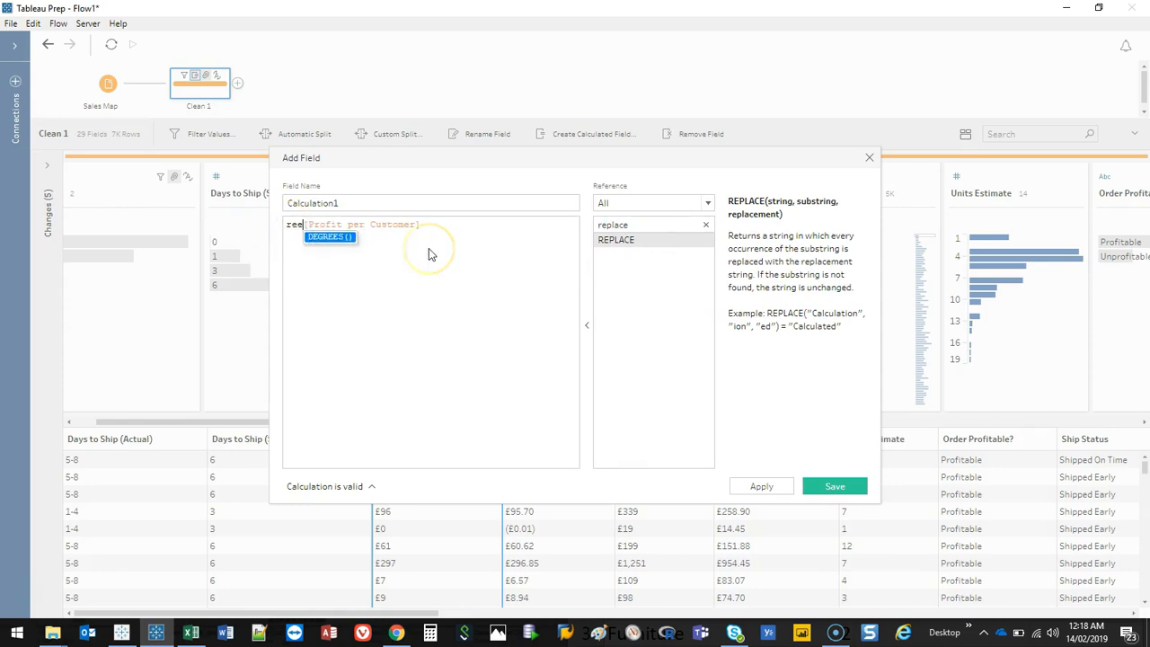
pyautogui.press('BackSpace')
pyautogui.press('BackSpace')
pyautogui.press('BackSpace')
pyautogui.press('BackSpace')
pyautogui.press('BackSpace')
pyautogui.press('BackSpace')
pyautogui.press('BackSpace')
pyautogui.press('BackSpace')
pyautogui.write('replace(')
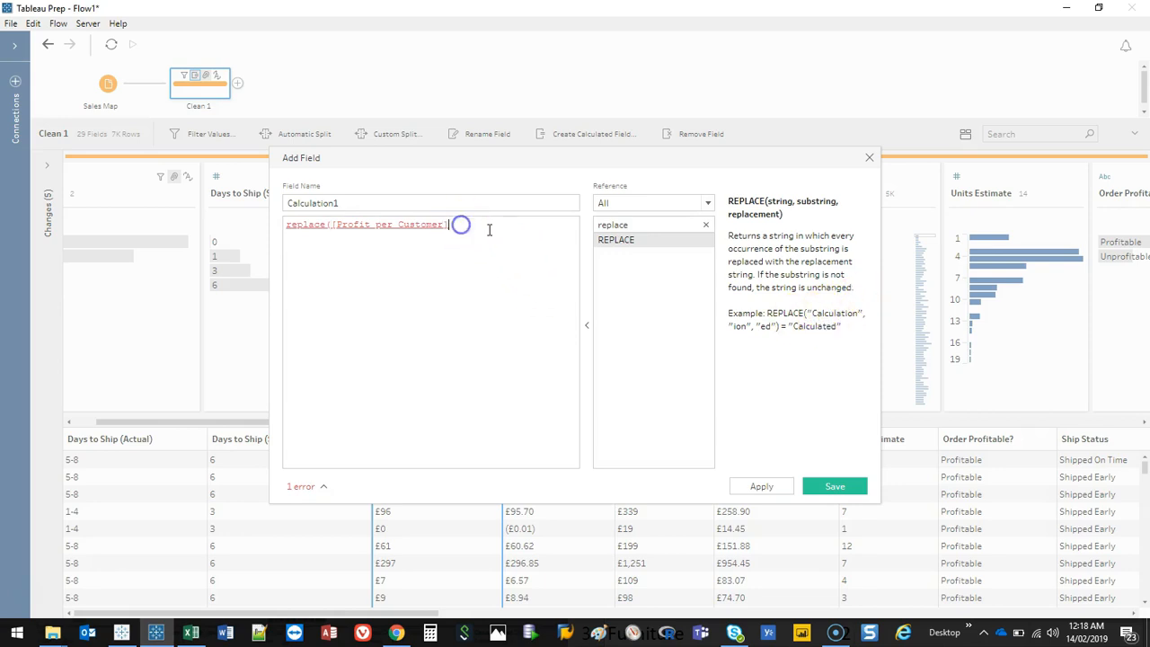
pyautogui.write(',')
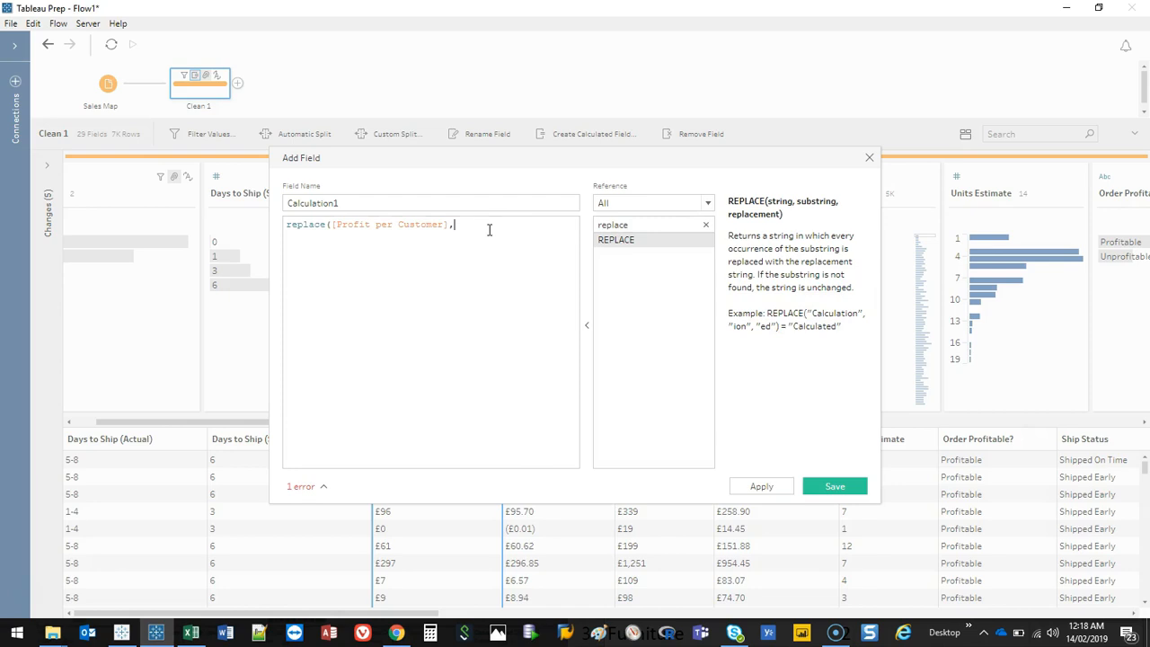
pyautogui.click(868, 157)
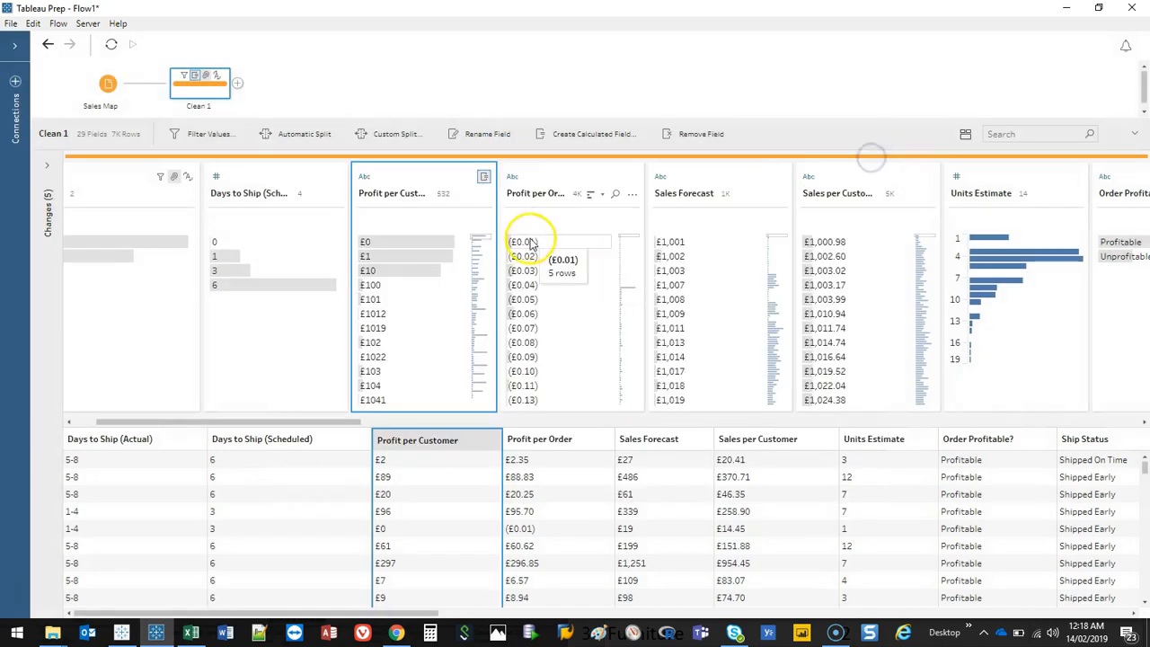
# Step: Create a calculated field named Profit per Customer using replace([Profit per Customer],"£","") to strip the pound sign
pyautogui.click(395, 243)
pyautogui.doubleClick(367, 242)
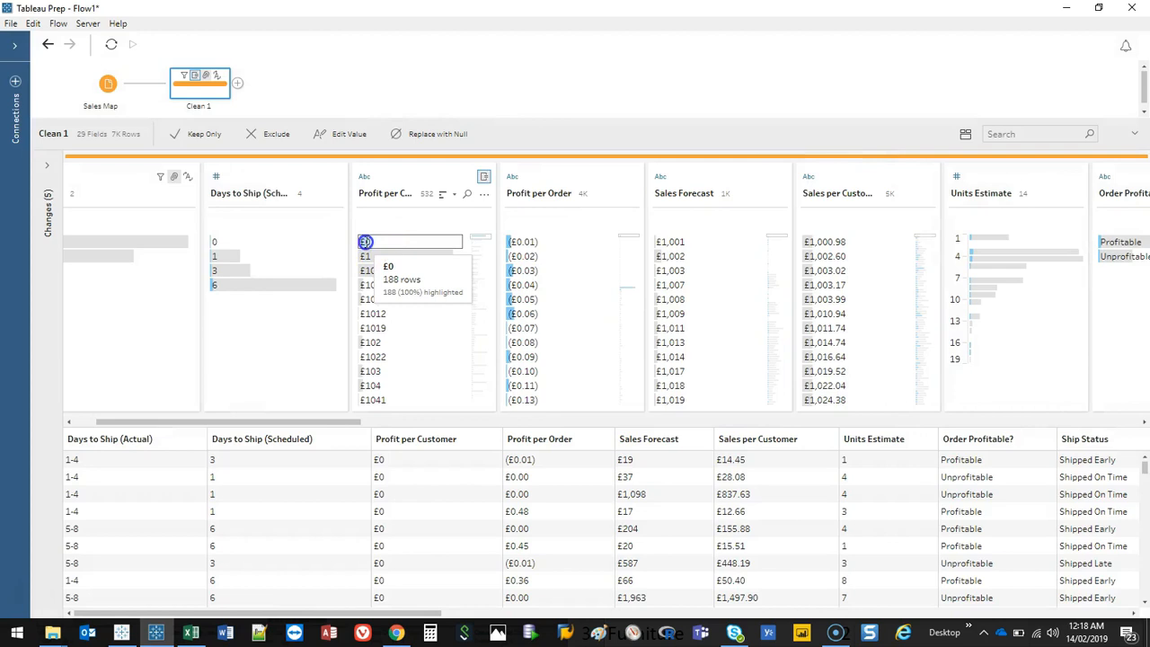
pyautogui.click(403, 249)
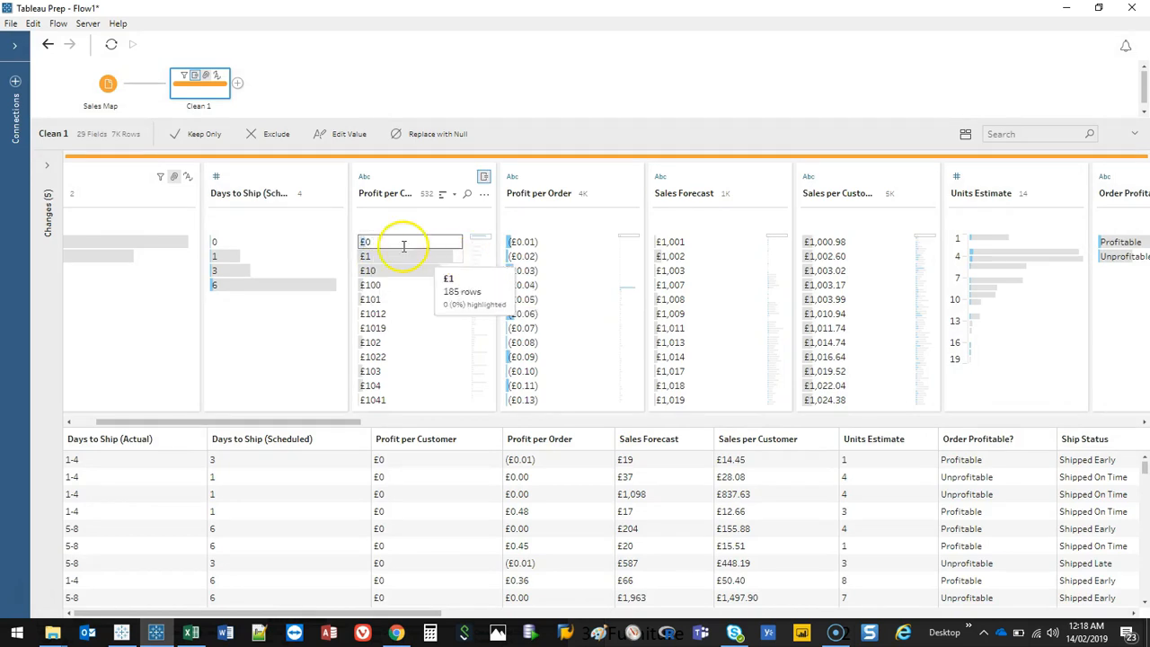
pyautogui.click(486, 194)
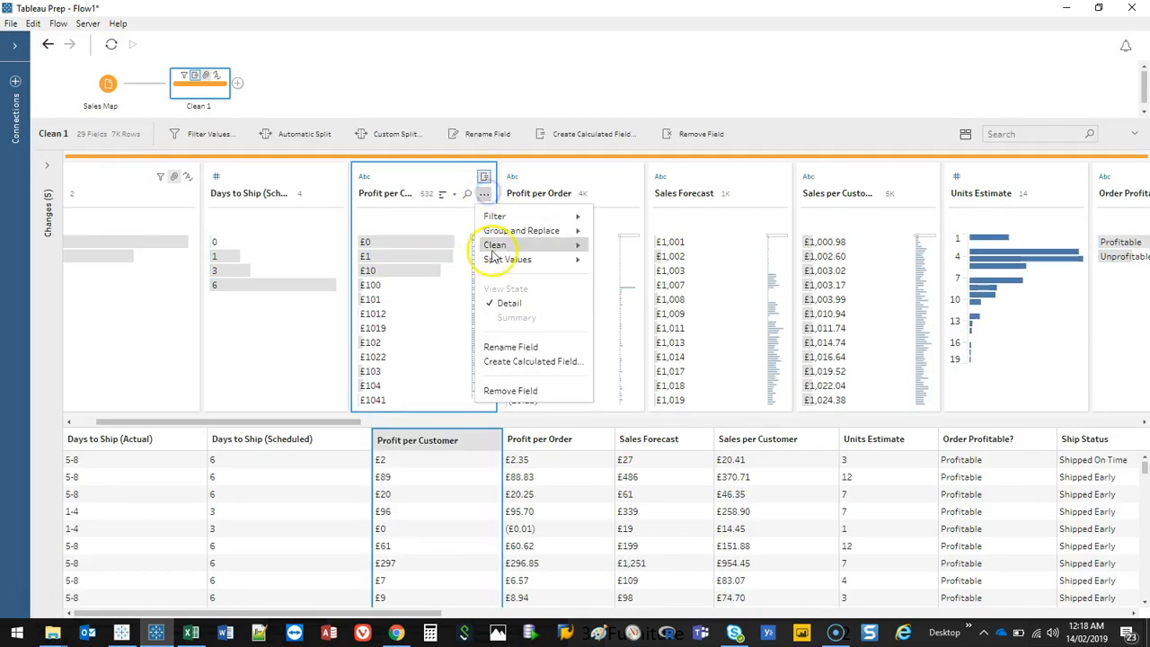
pyautogui.click(513, 359)
pyautogui.click(287, 226)
pyautogui.click(440, 234)
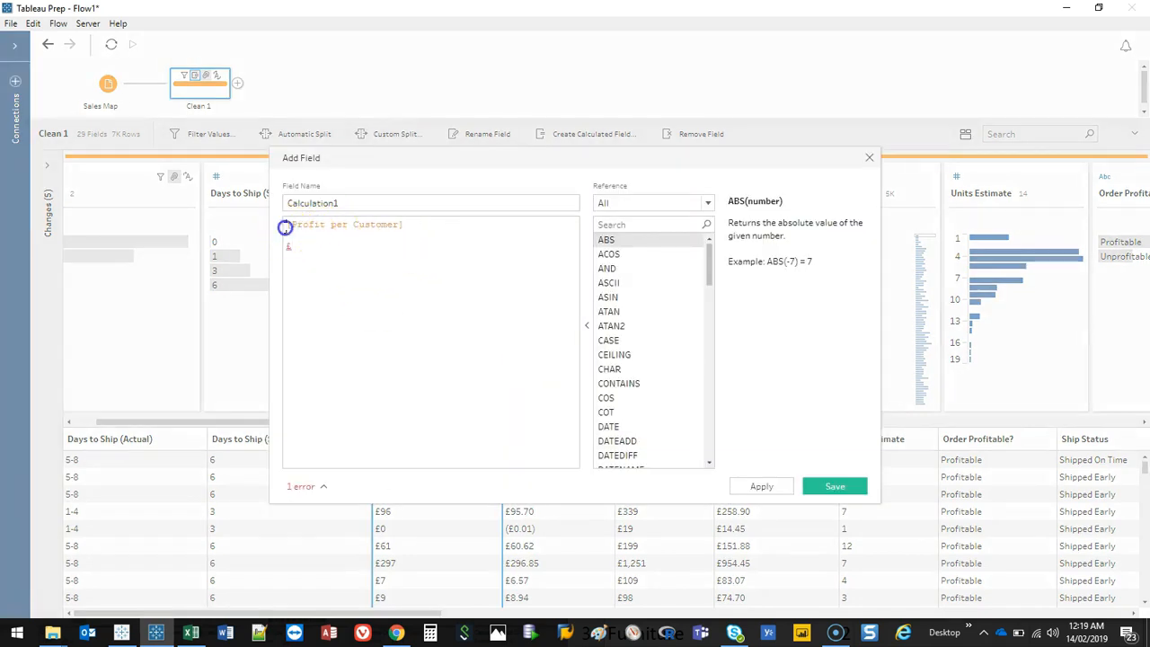
pyautogui.write('replace(')
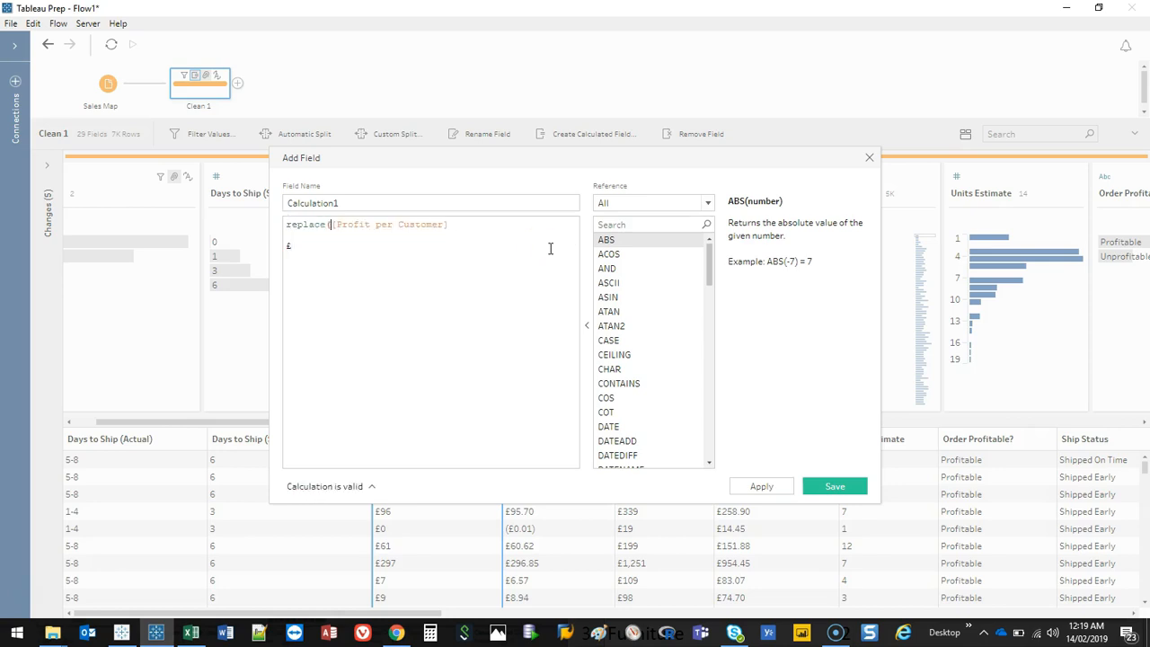
pyautogui.write(',')
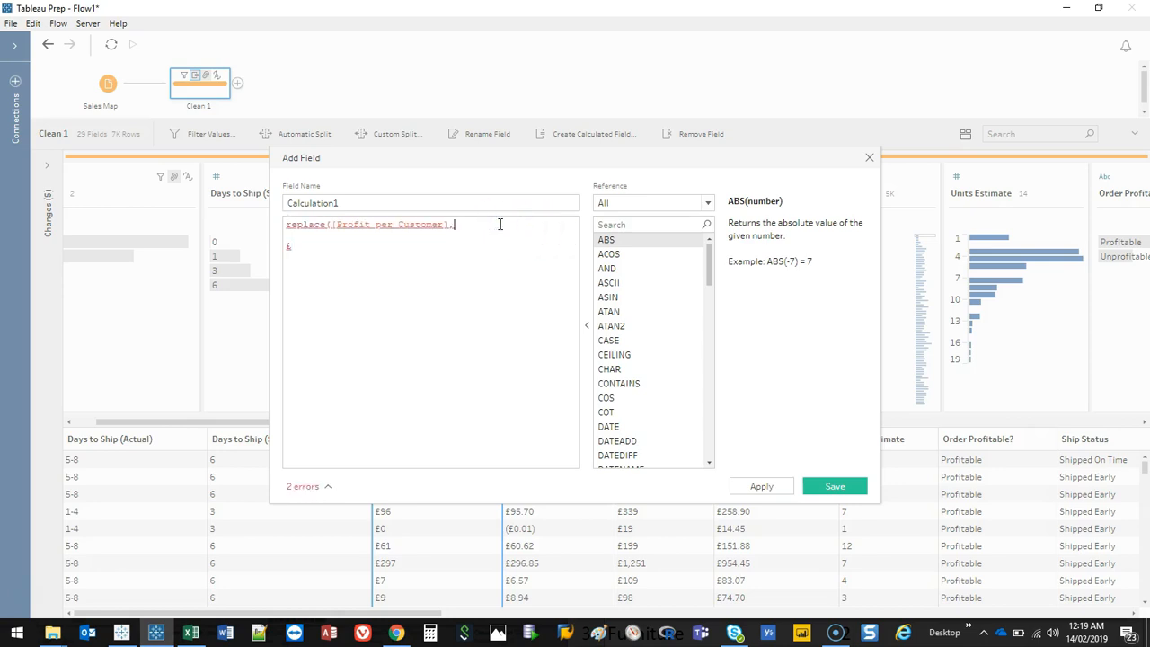
pyautogui.write('"£","")')
pyautogui.moveTo(409, 158); pyautogui.dragTo(414, 225)
pyautogui.click(359, 332)
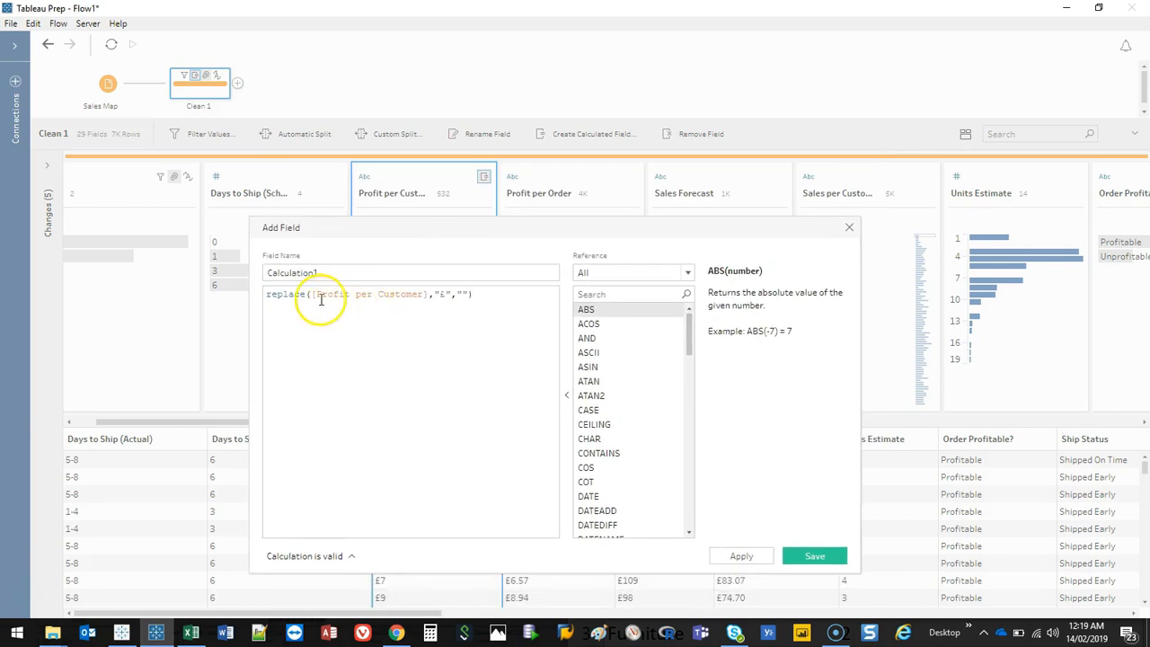
pyautogui.moveTo(336, 273); pyautogui.dragTo(279, 282)
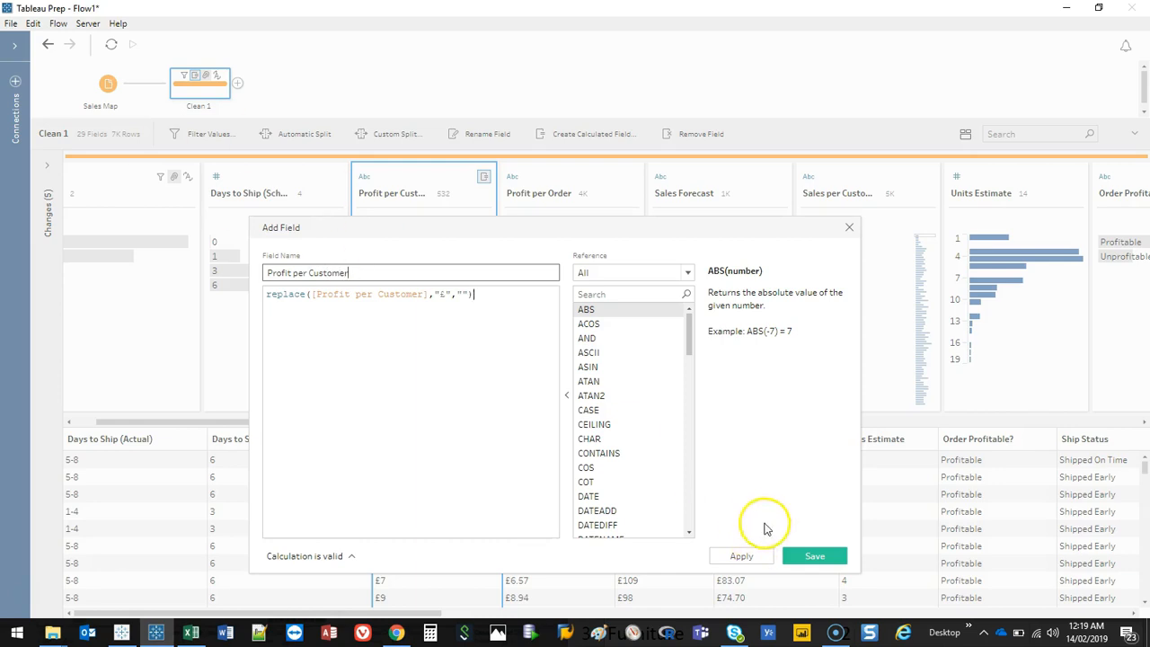
pyautogui.click(824, 555)
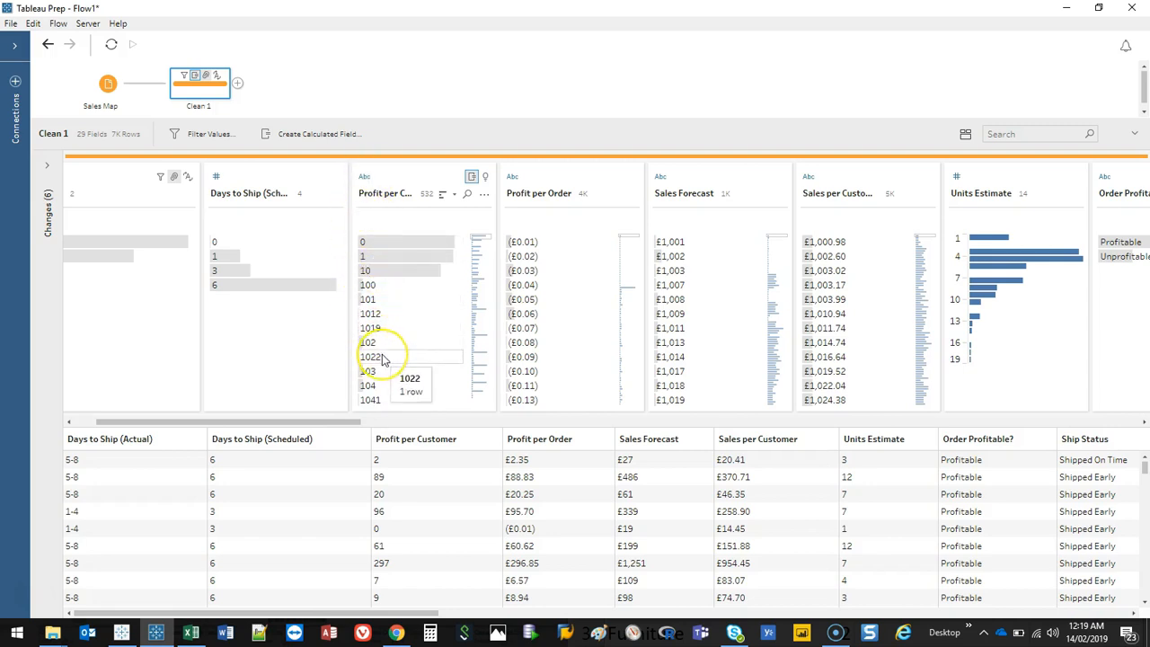
# Step: Change the Profit per Customer field to the Number (whole) data type
pyautogui.click(365, 176)
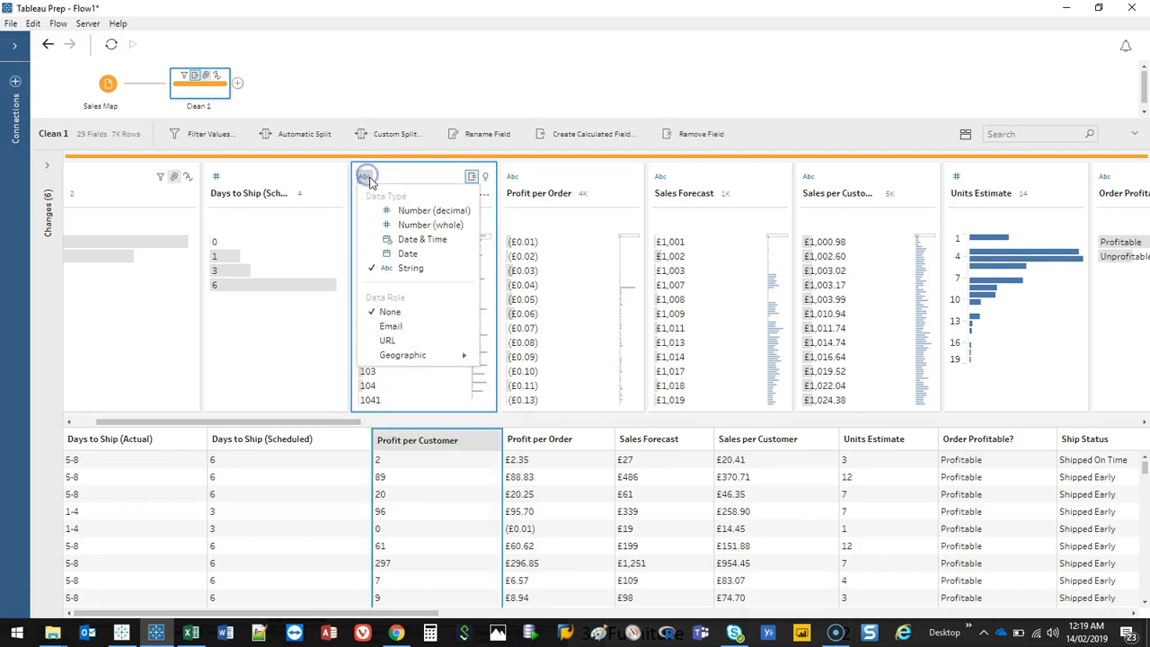
pyautogui.click(419, 226)
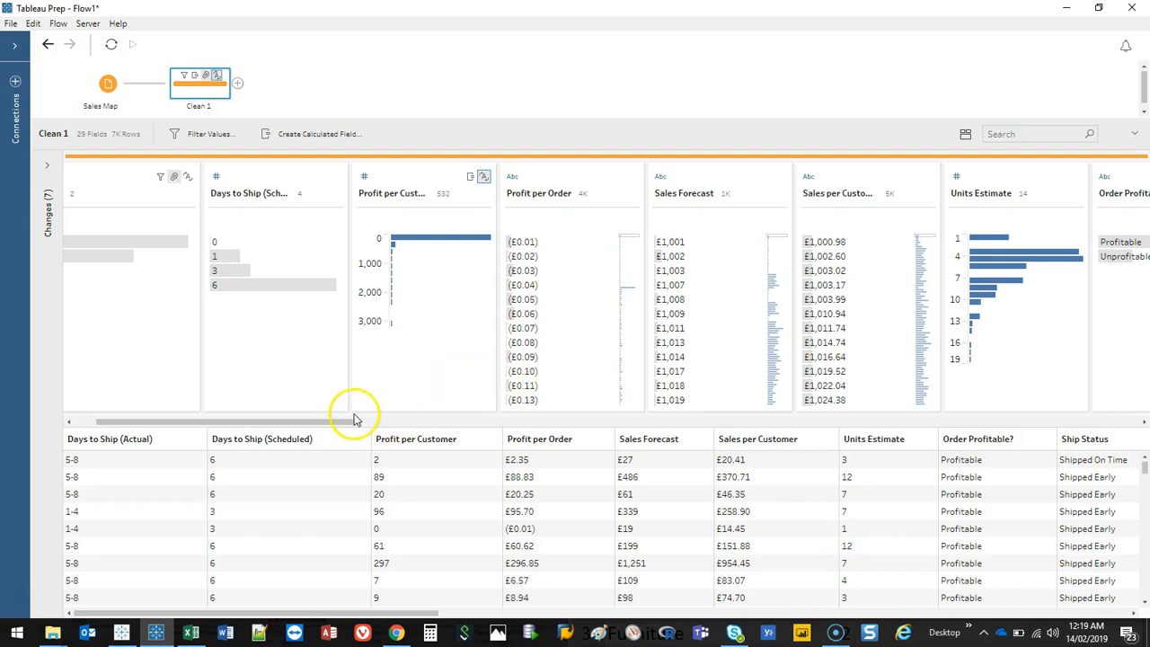
# Step: Rename the Order Profitable? values Profitable as Cash Positive and Unprofitable as Cash Negative
pyautogui.moveTo(259, 419); pyautogui.dragTo(429, 423)
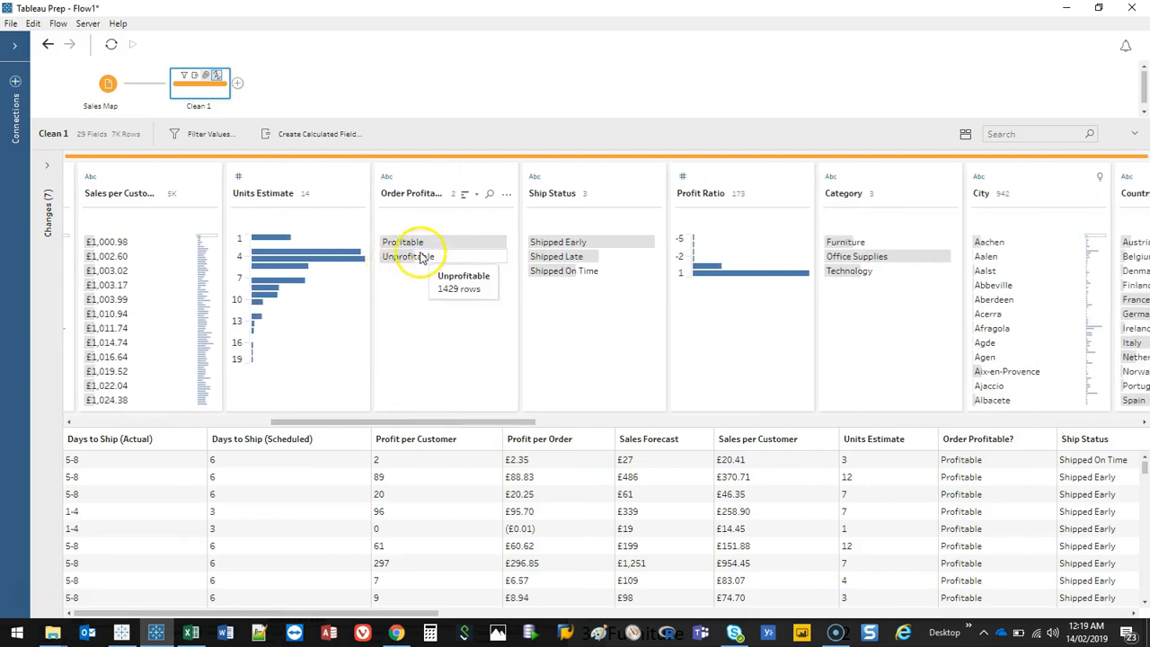
pyautogui.click(445, 176)
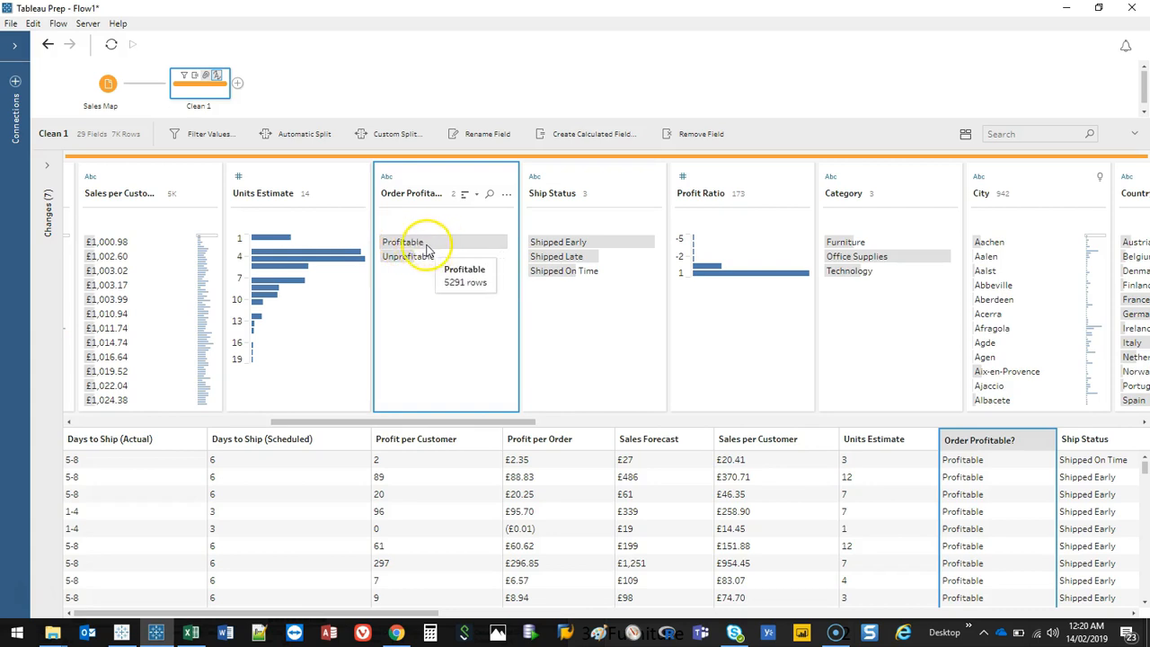
pyautogui.click(420, 244)
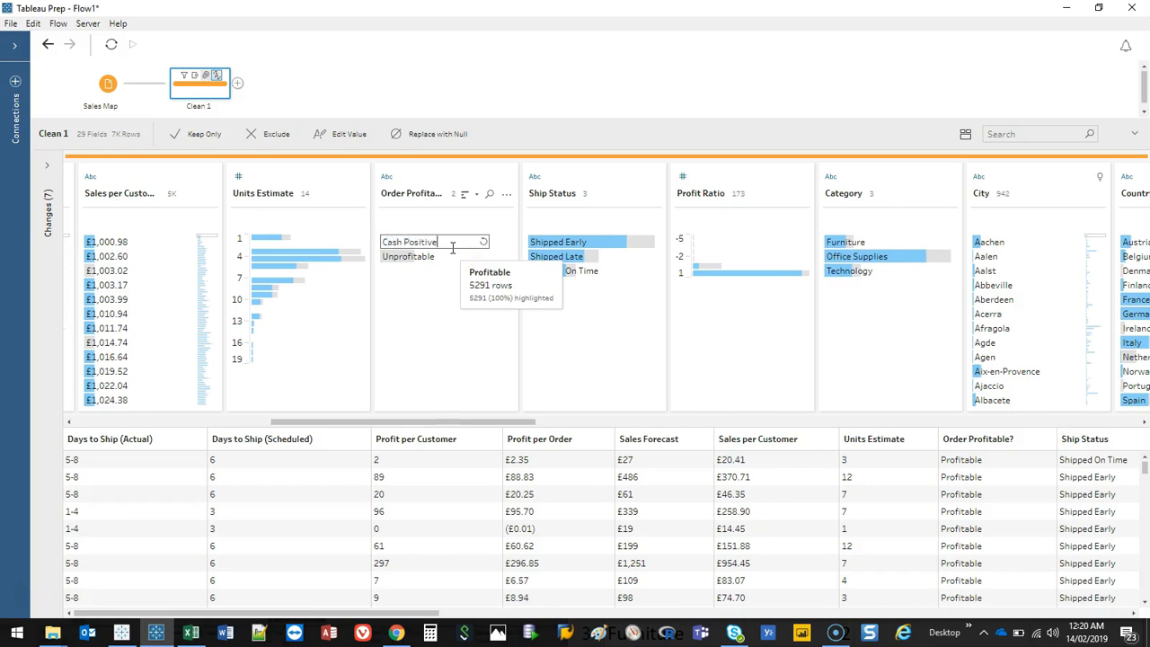
pyautogui.click(436, 258)
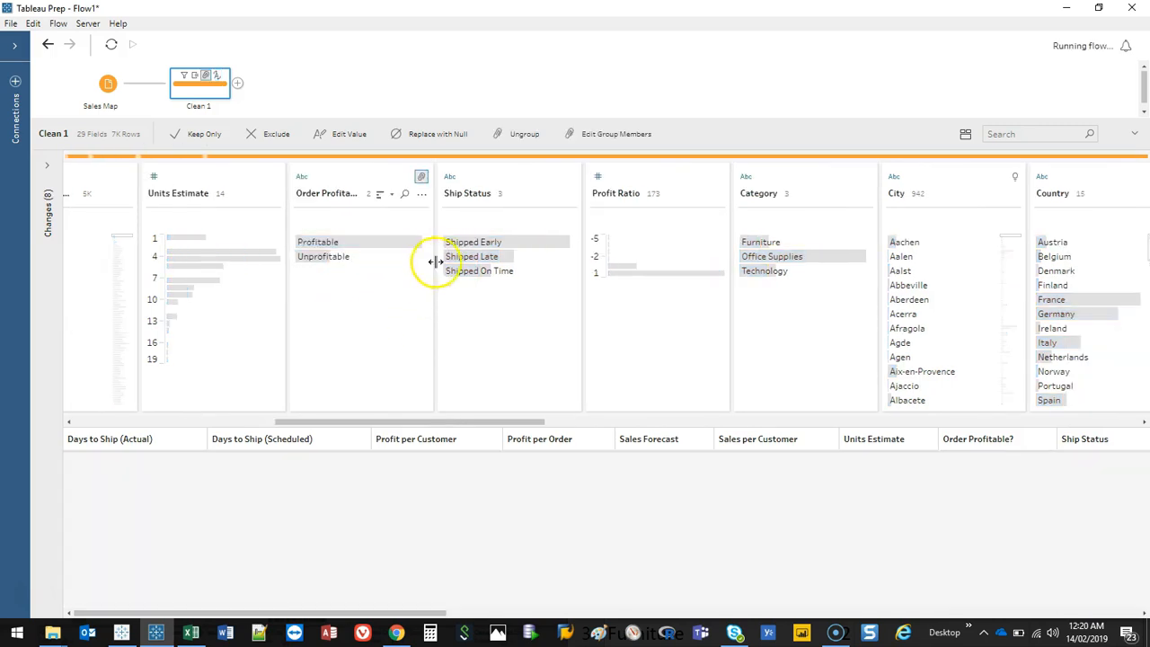
pyautogui.click(334, 255)
pyautogui.click(431, 260)
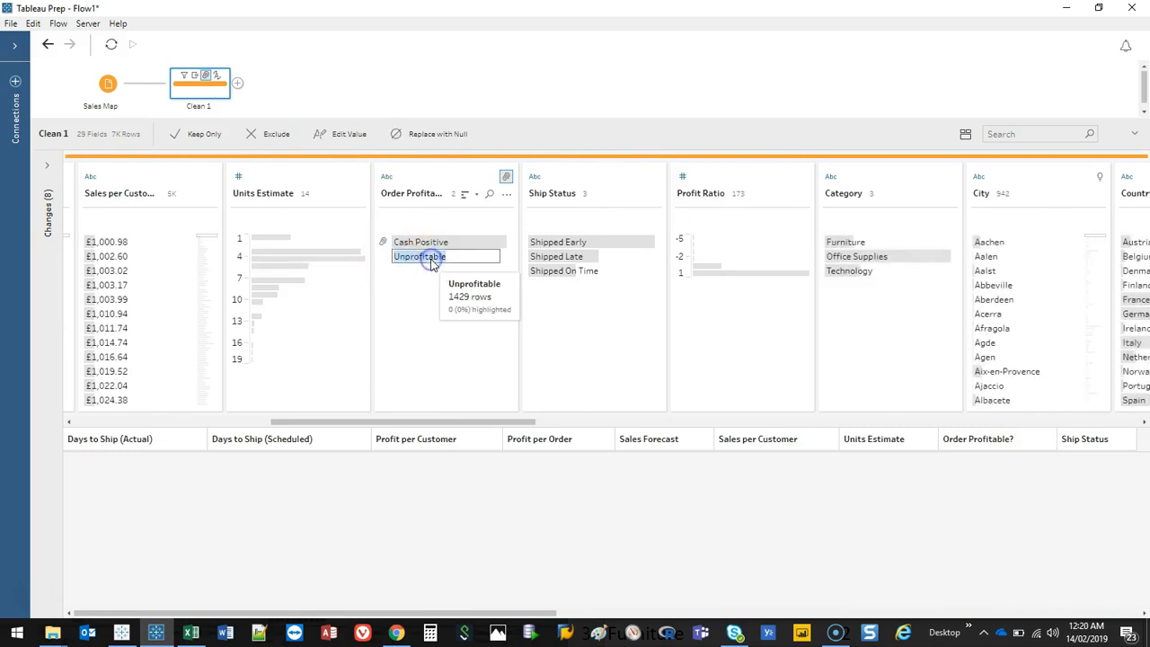
pyautogui.doubleClick(431, 259)
pyautogui.write('Case')
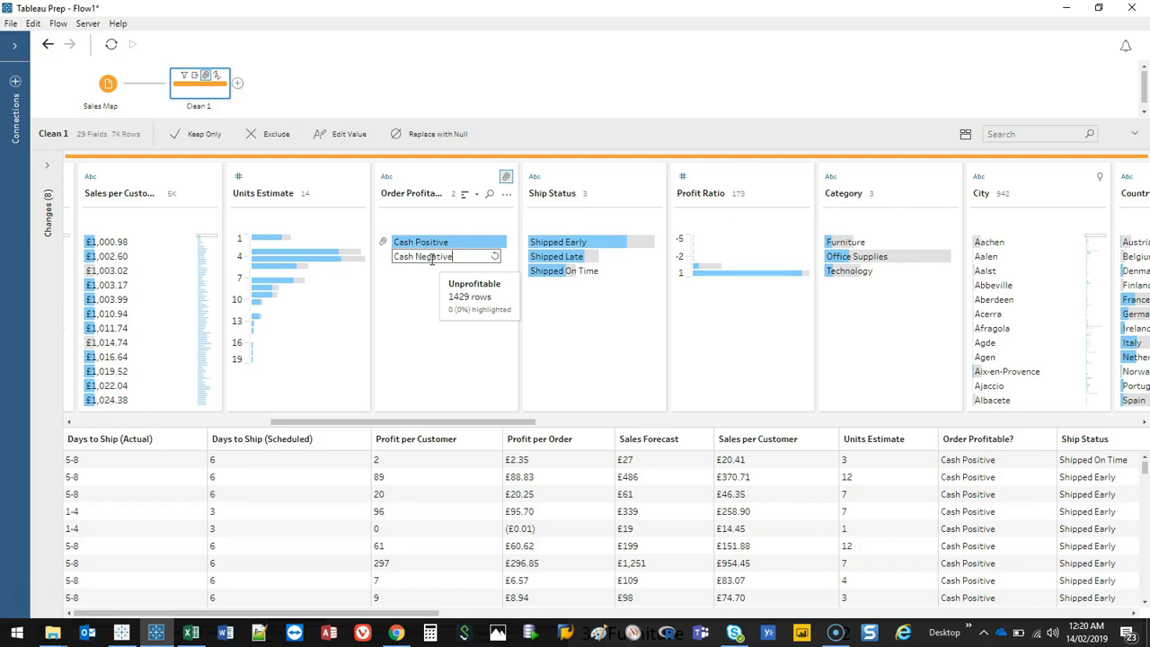
pyautogui.press('Return')
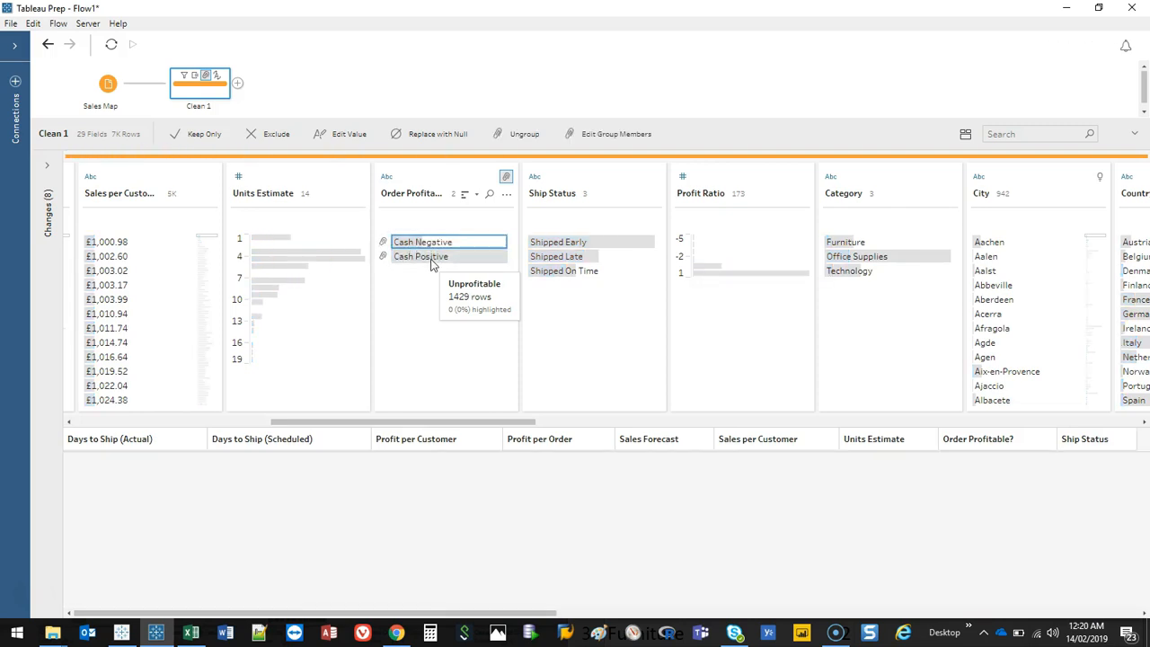
# Step: Convert the Ship Status field's values to uppercase
pyautogui.moveTo(468, 424); pyautogui.dragTo(531, 422)
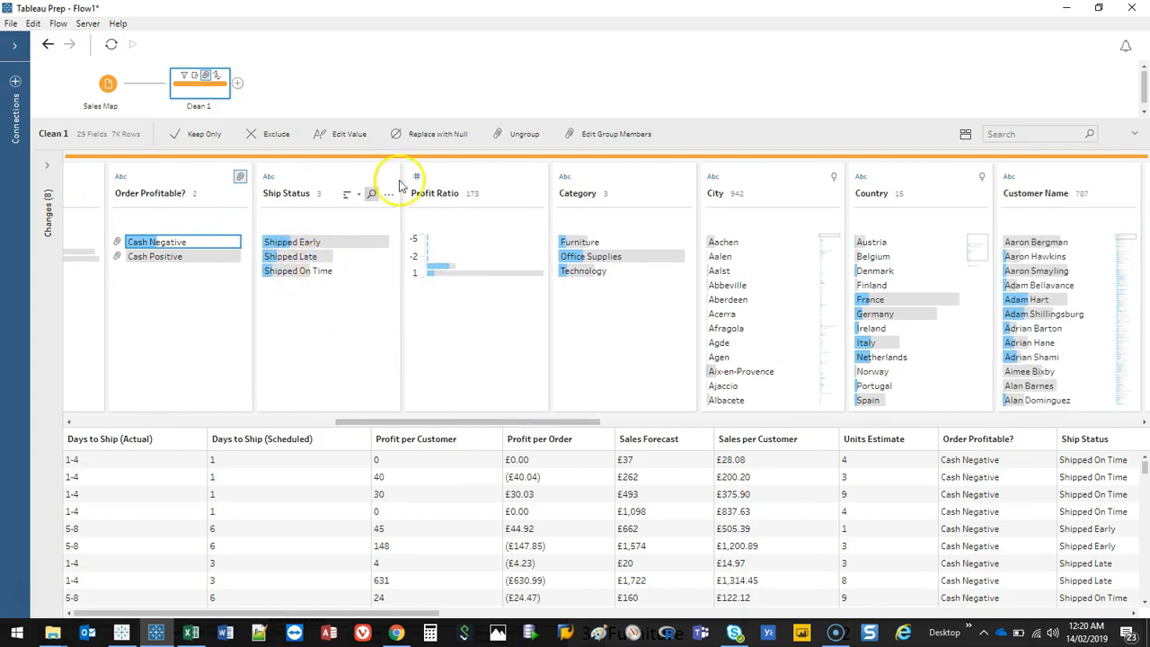
pyautogui.click(388, 194)
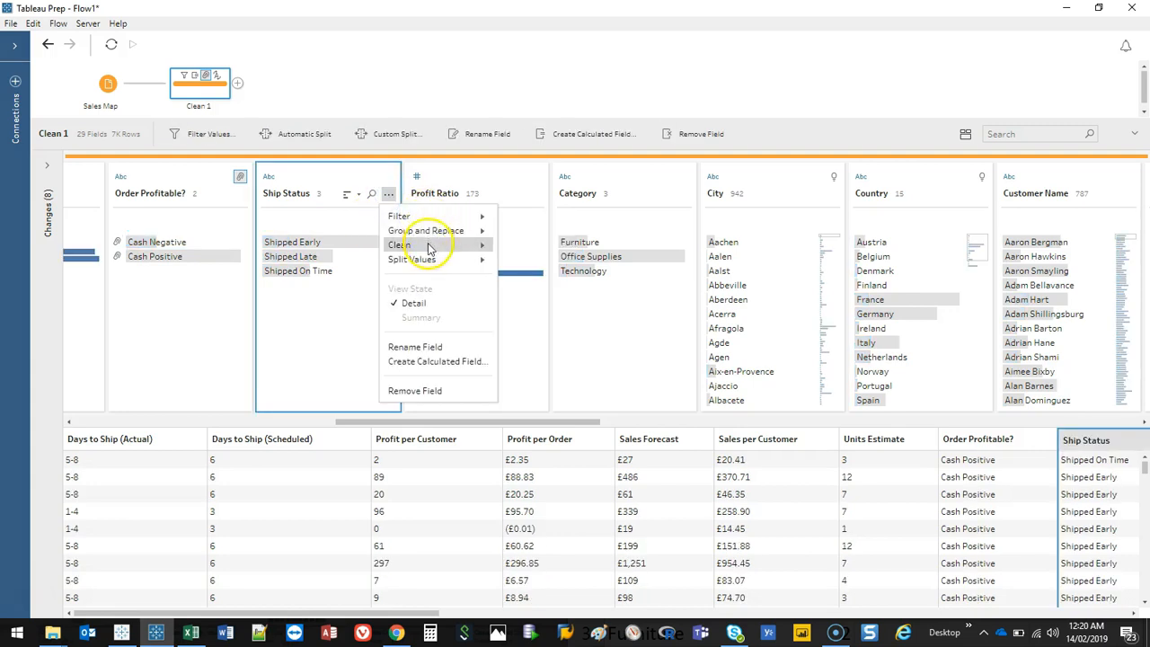
pyautogui.moveTo(476, 245)
pyautogui.click(532, 245)
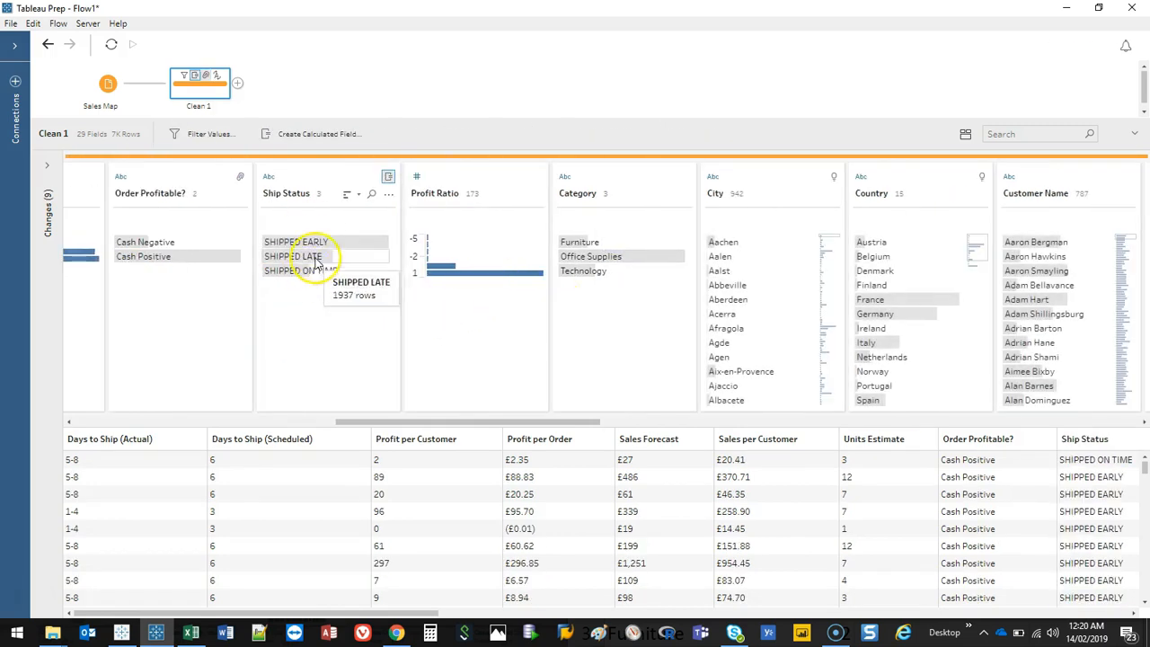
pyautogui.click(387, 194)
pyautogui.moveTo(428, 249)
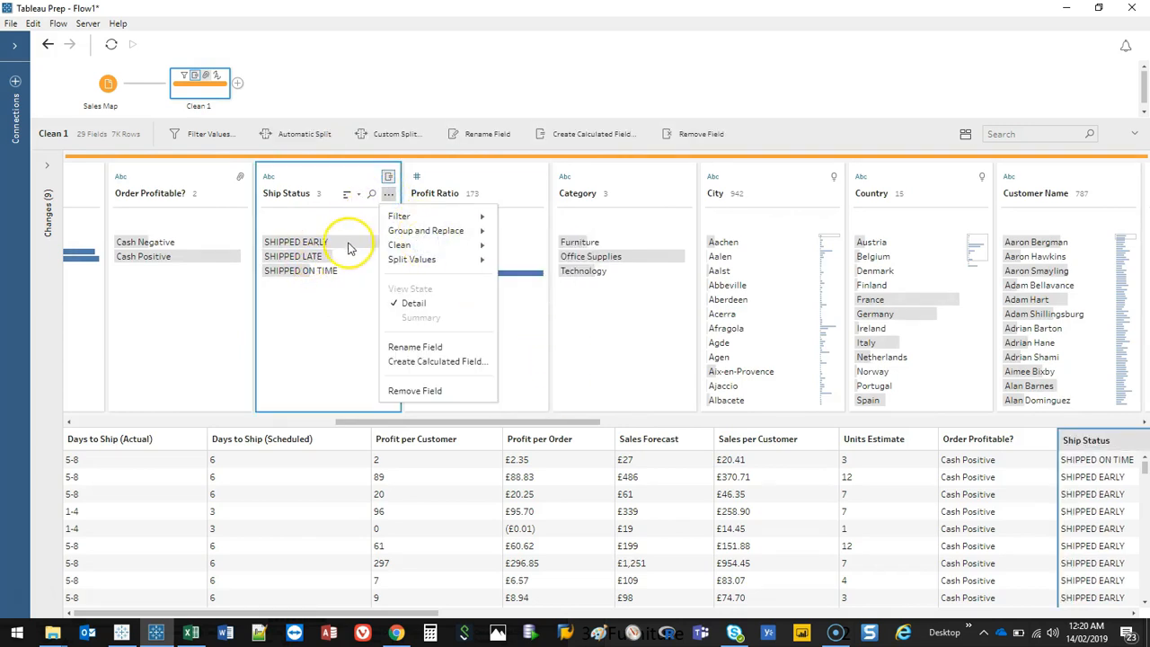
pyautogui.moveTo(460, 230)
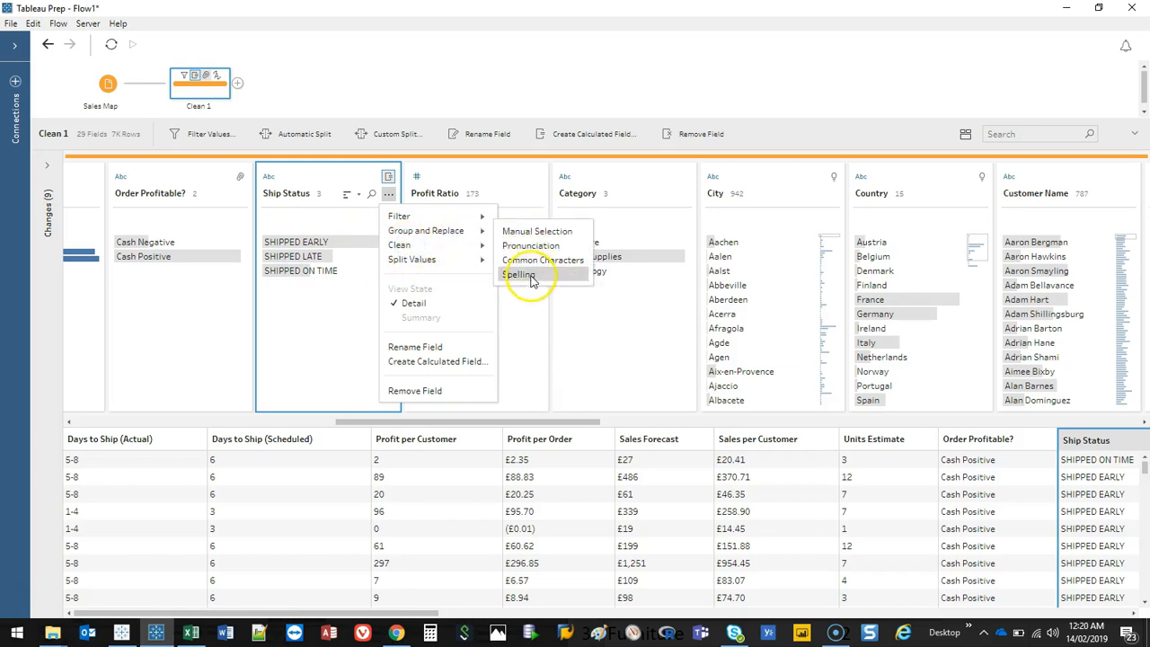
pyautogui.moveTo(431, 216)
pyautogui.click(314, 347)
pyautogui.moveTo(585, 423); pyautogui.dragTo(666, 419)
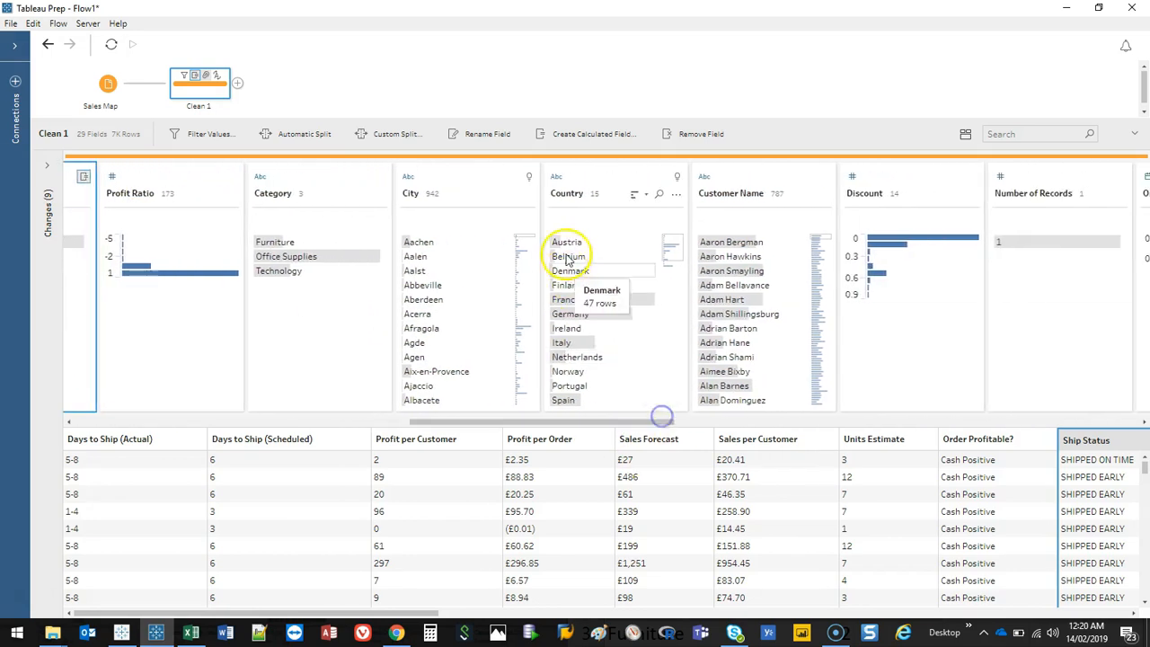
pyautogui.click(615, 177)
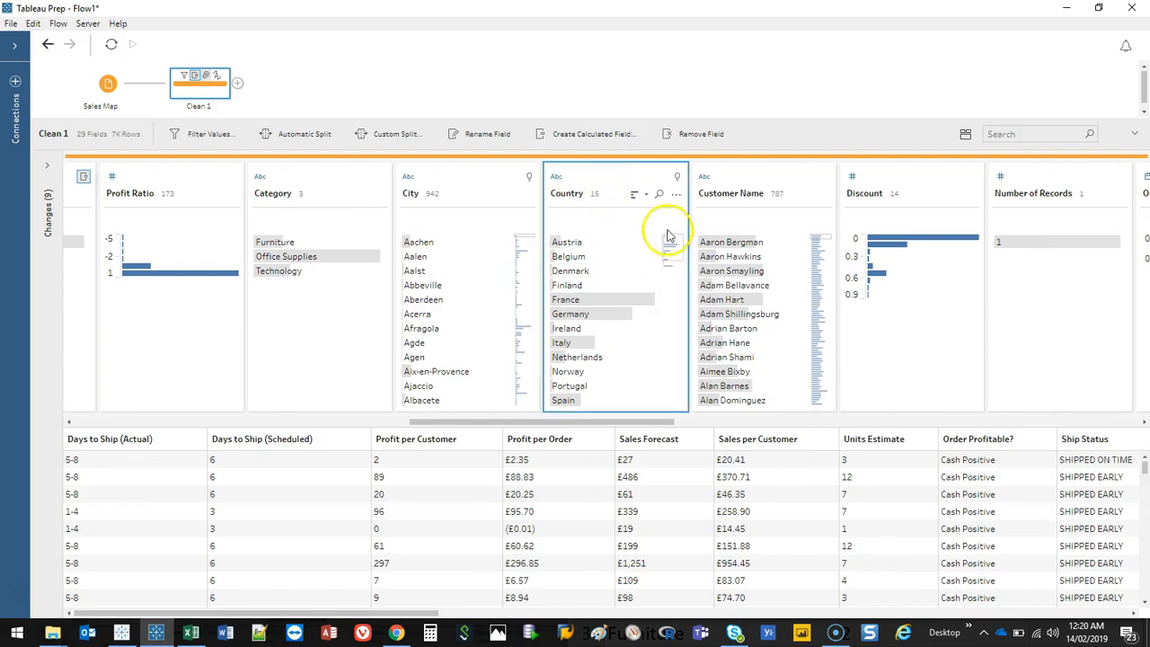
pyautogui.moveTo(675, 238)
pyautogui.mouseDown()
pyautogui.moveTo(677, 257)
pyautogui.moveTo(675, 236)
pyautogui.mouseUp()
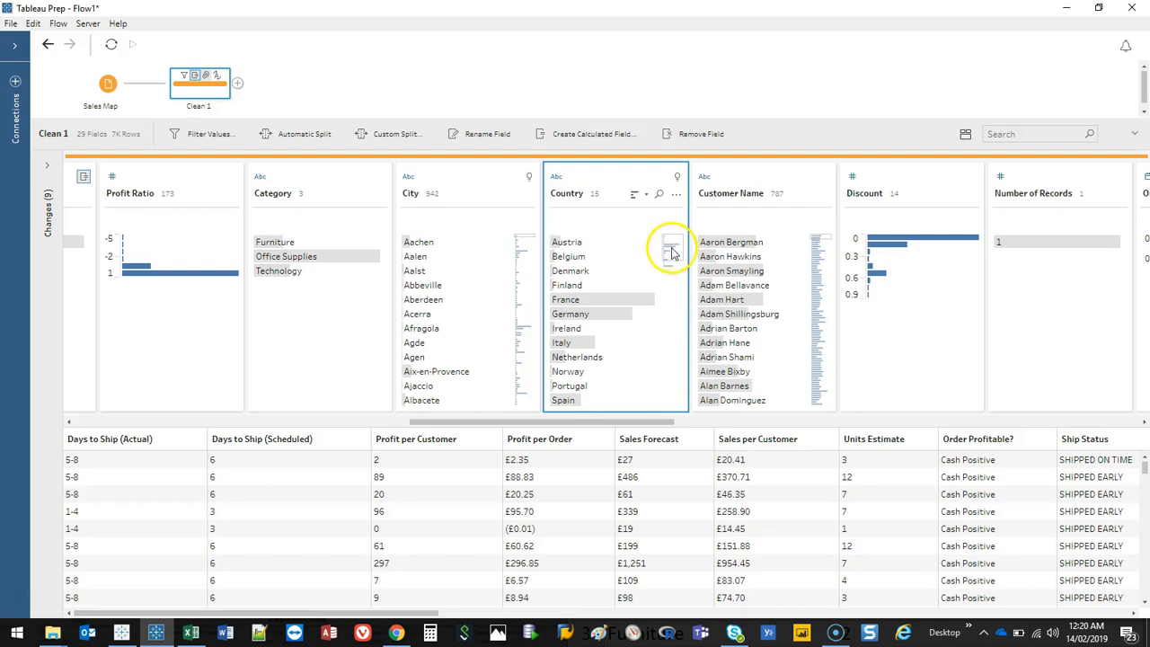
# Step: Browse the Customer Name values and sort the Country field's values by frequency
pyautogui.moveTo(558, 422); pyautogui.dragTo(576, 421)
pyautogui.click(689, 168)
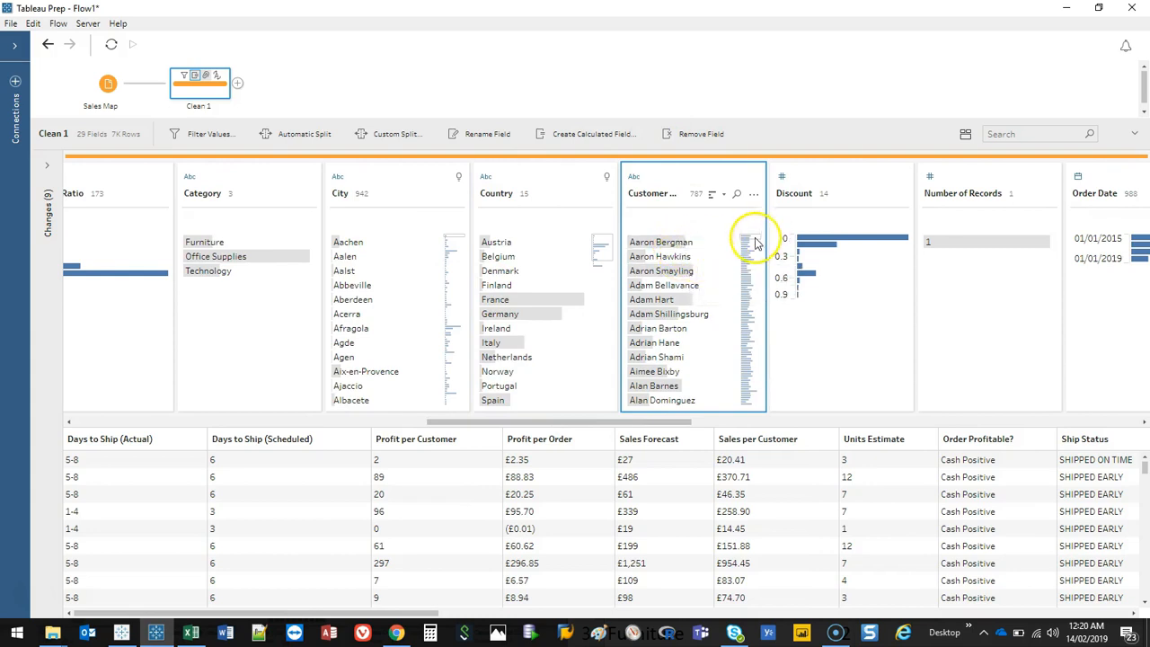
pyautogui.scroll(-15, 708, 295)
pyautogui.scroll(-5, 696, 315)
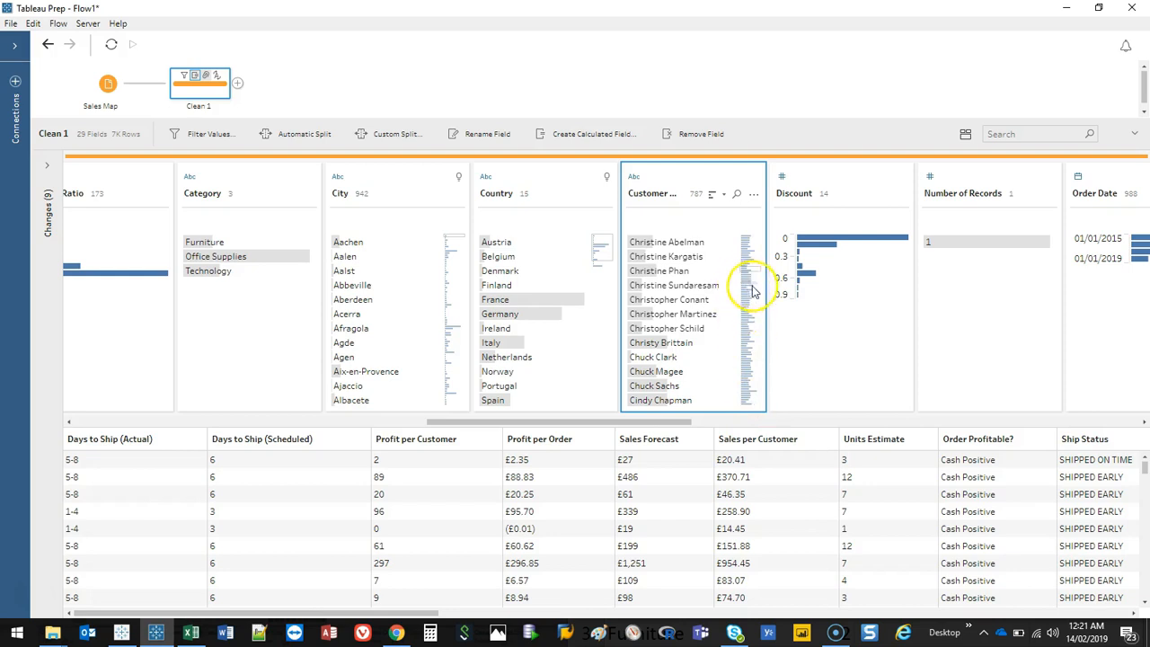
pyautogui.click(607, 262)
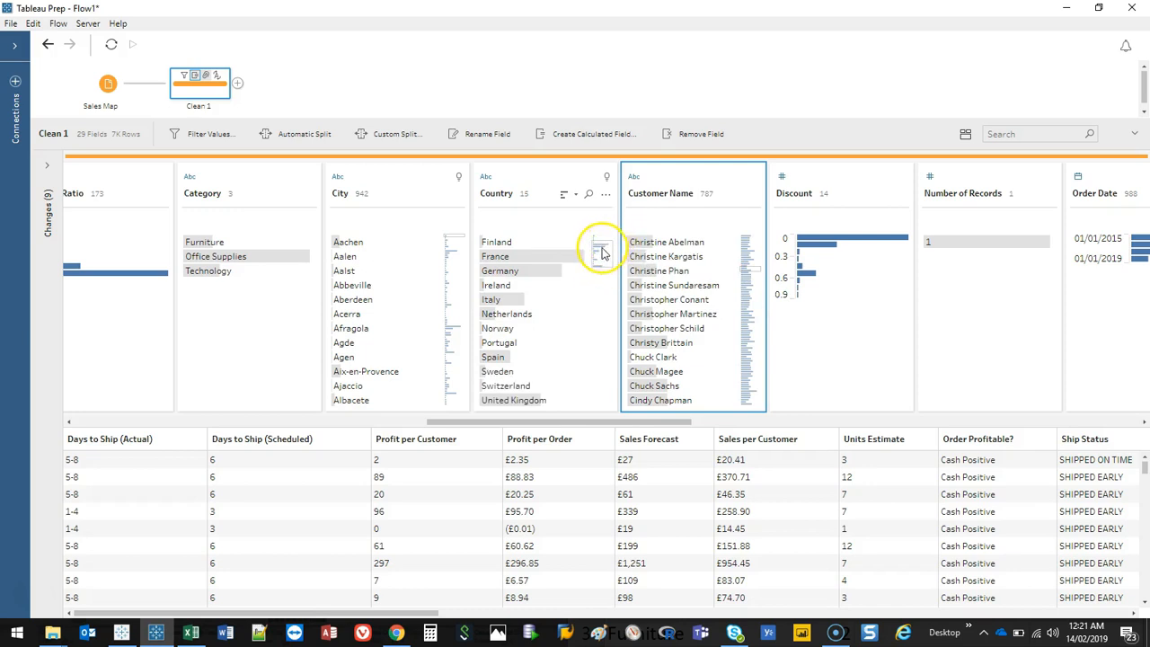
pyautogui.moveTo(605, 268); pyautogui.dragTo(605, 250)
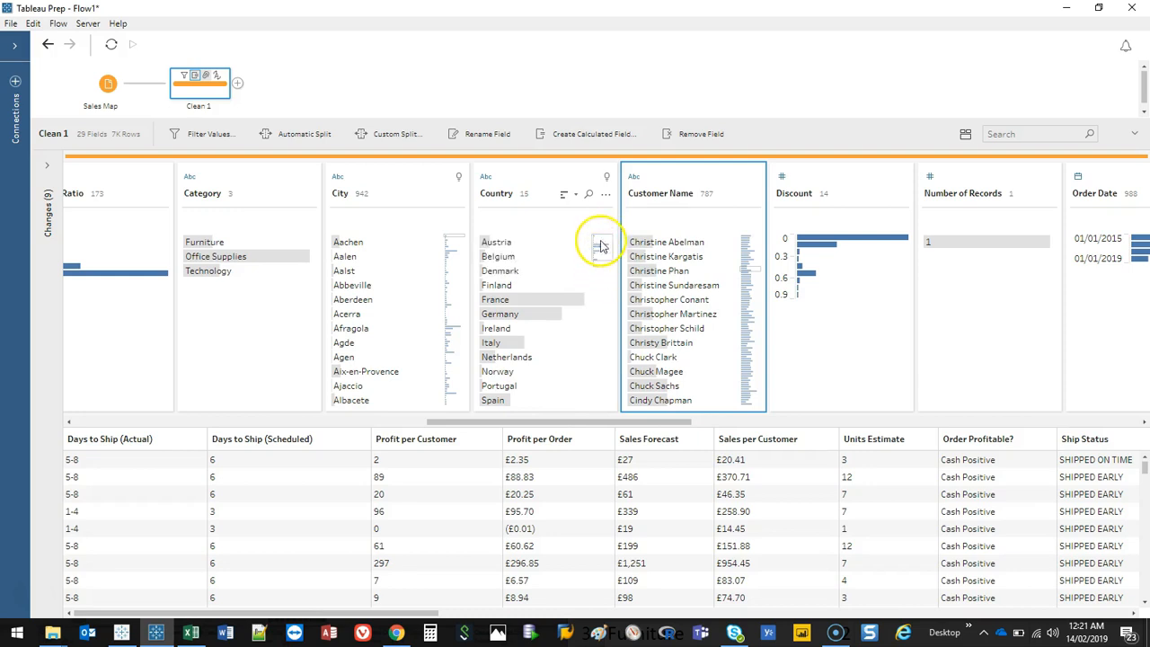
pyautogui.click(566, 196)
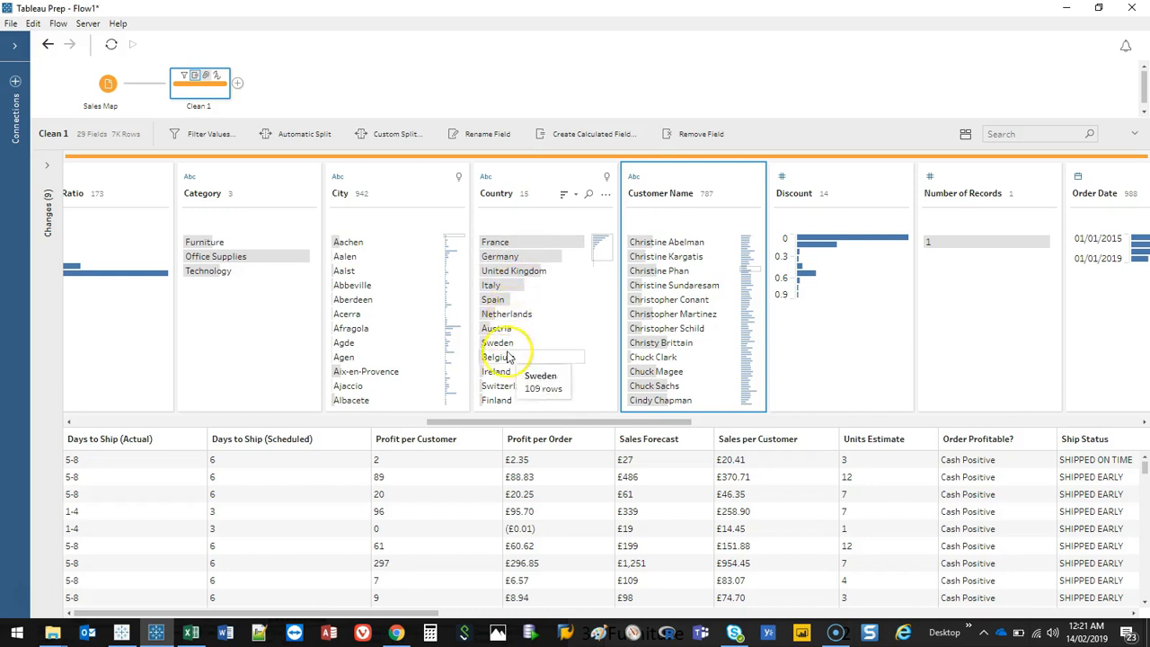
pyautogui.scroll(-1, 526, 374)
pyautogui.scroll(1, 528, 377)
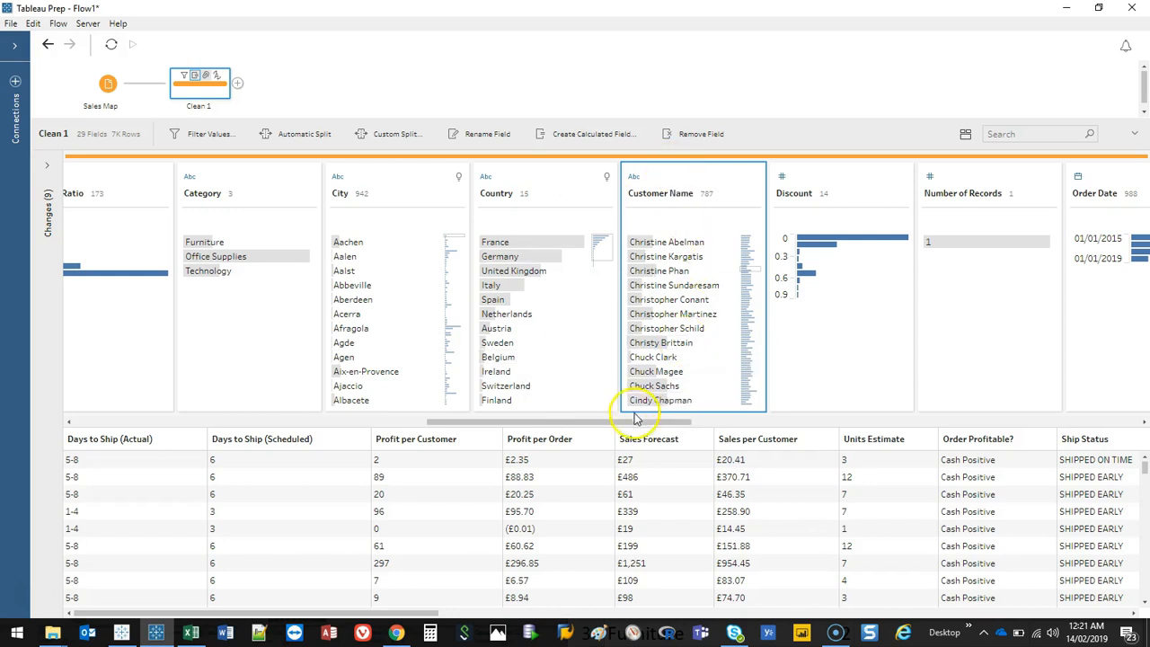
# Step: Open the data type options of the Order Date field and close them without a change
pyautogui.moveTo(655, 421); pyautogui.dragTo(805, 434)
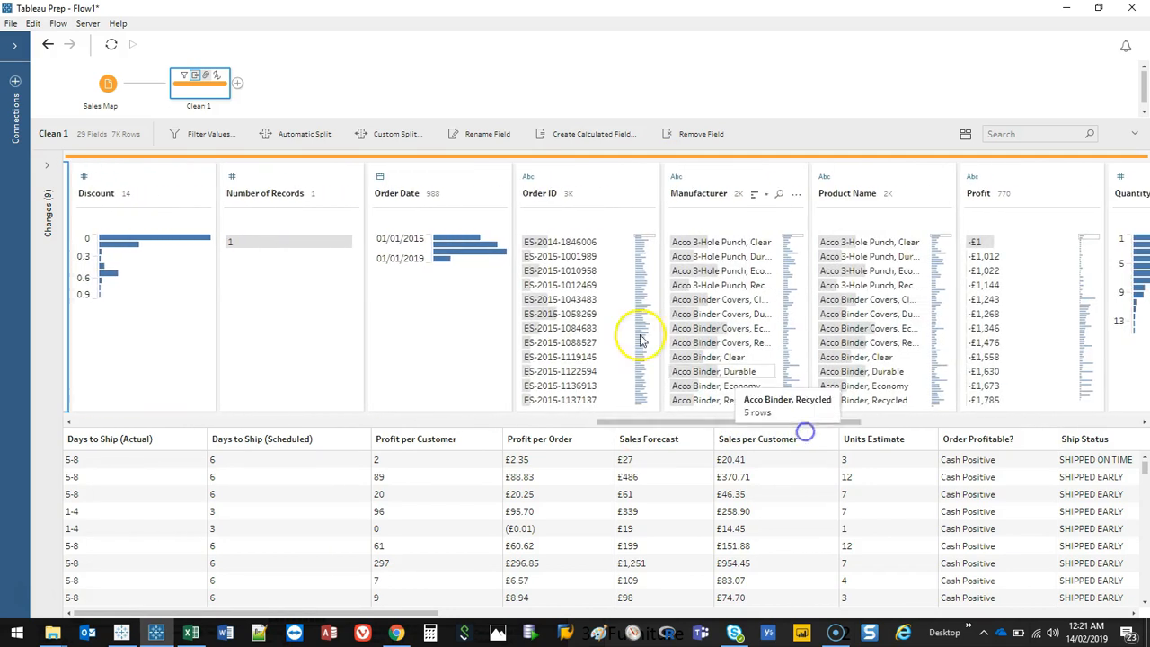
pyautogui.moveTo(716, 421); pyautogui.dragTo(732, 422)
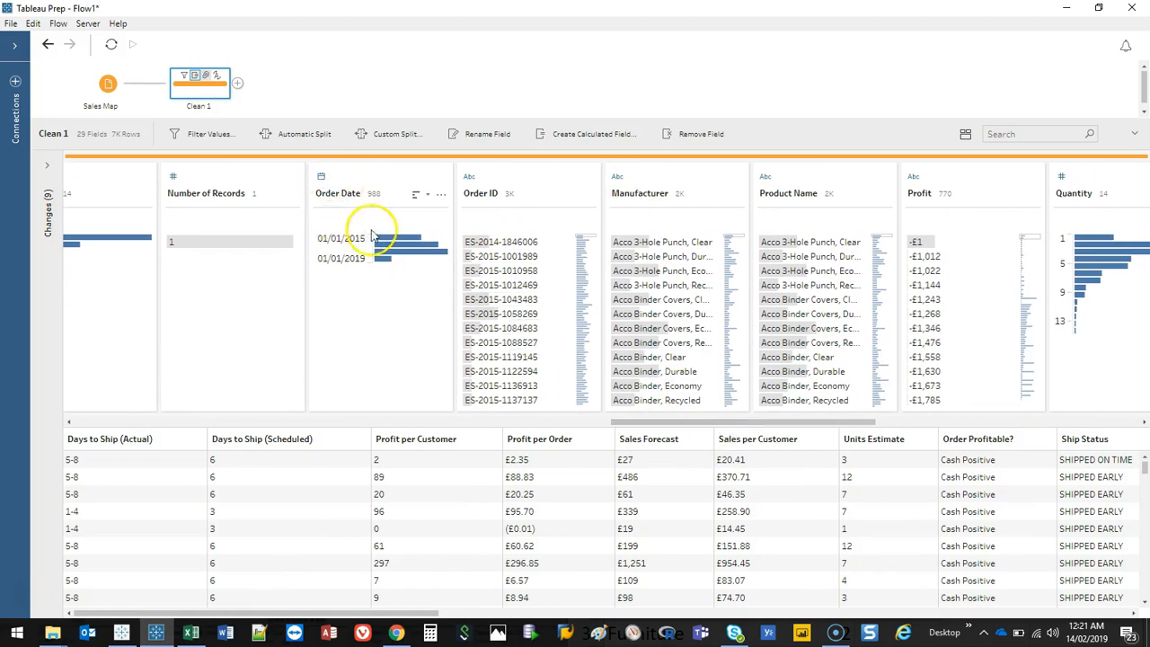
pyautogui.click(322, 180)
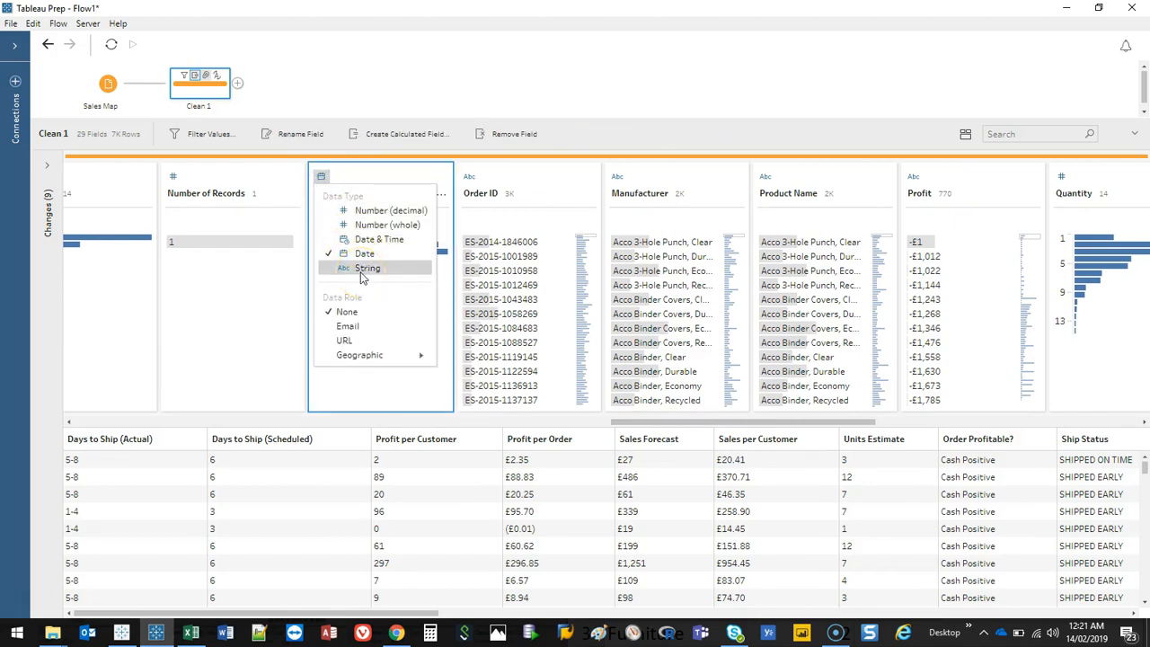
pyautogui.click(290, 308)
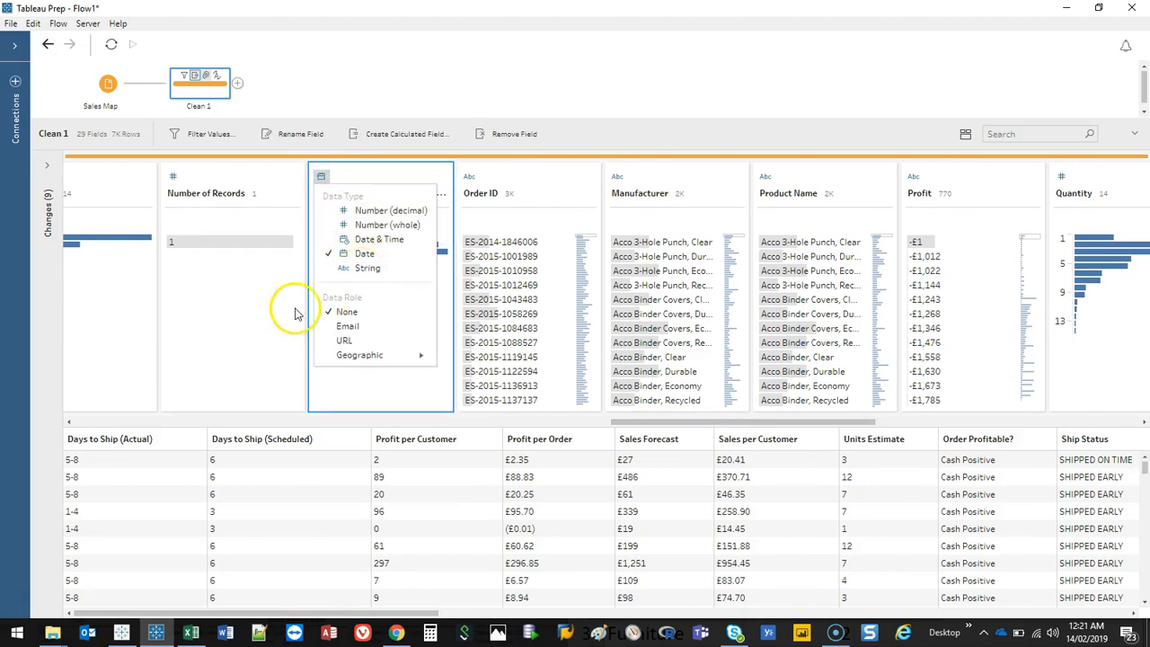
# Step: Switch to Notepad++ and write the sample date 11/jan/19 in a new file
pyautogui.click(259, 632)
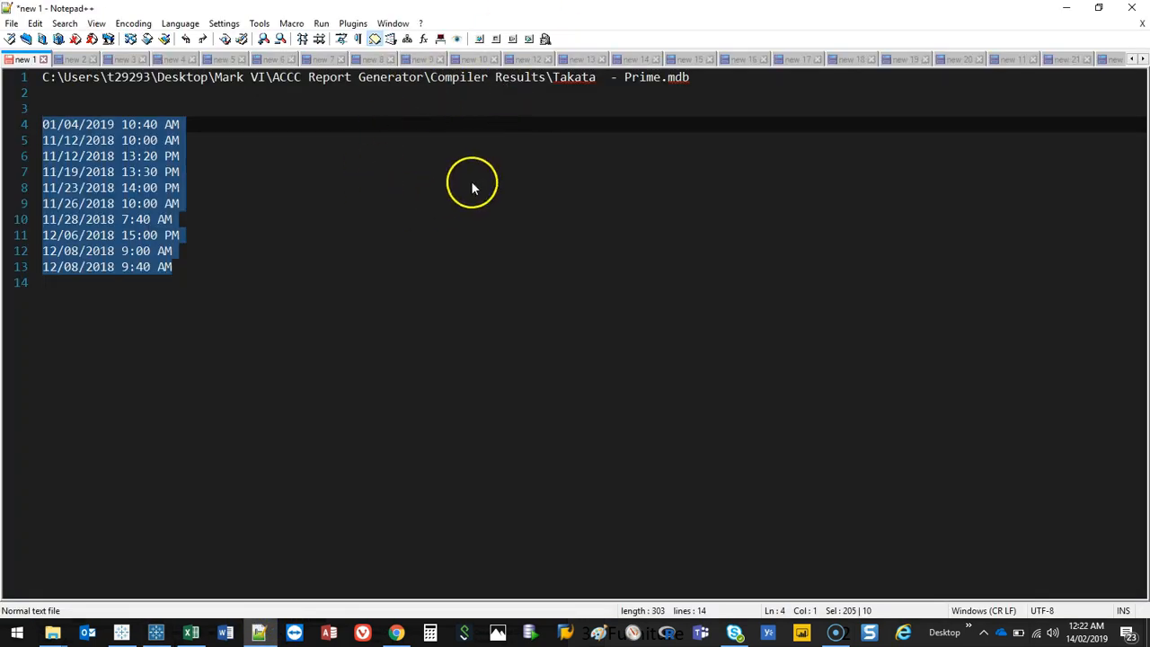
pyautogui.hotkey('ctrl', 'n')
pyautogui.write('11/jan')
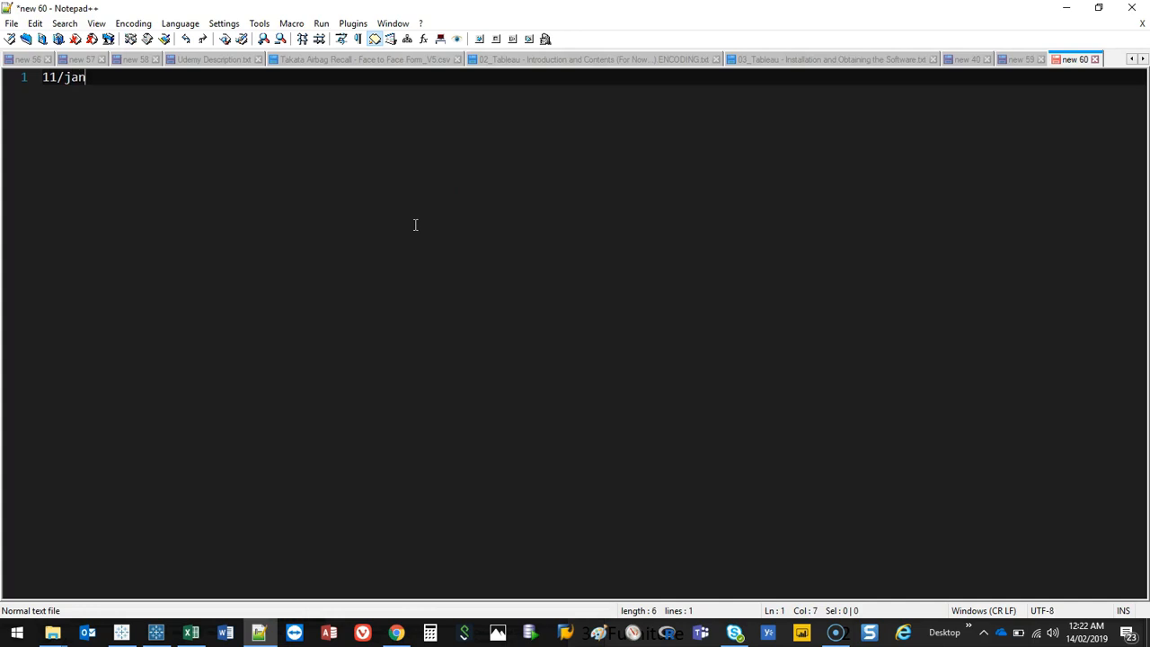
pyautogui.write('/2019')
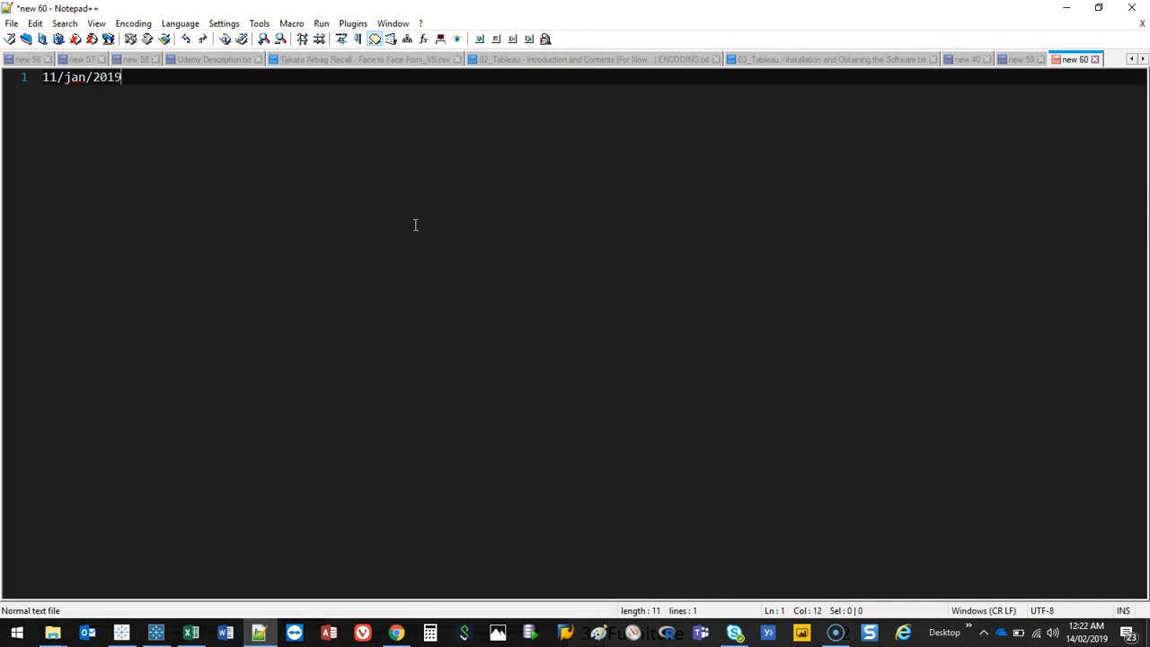
pyautogui.hotkey('shift', 'Left')
pyautogui.hotkey('shift', 'Left')
pyautogui.press('Delete')
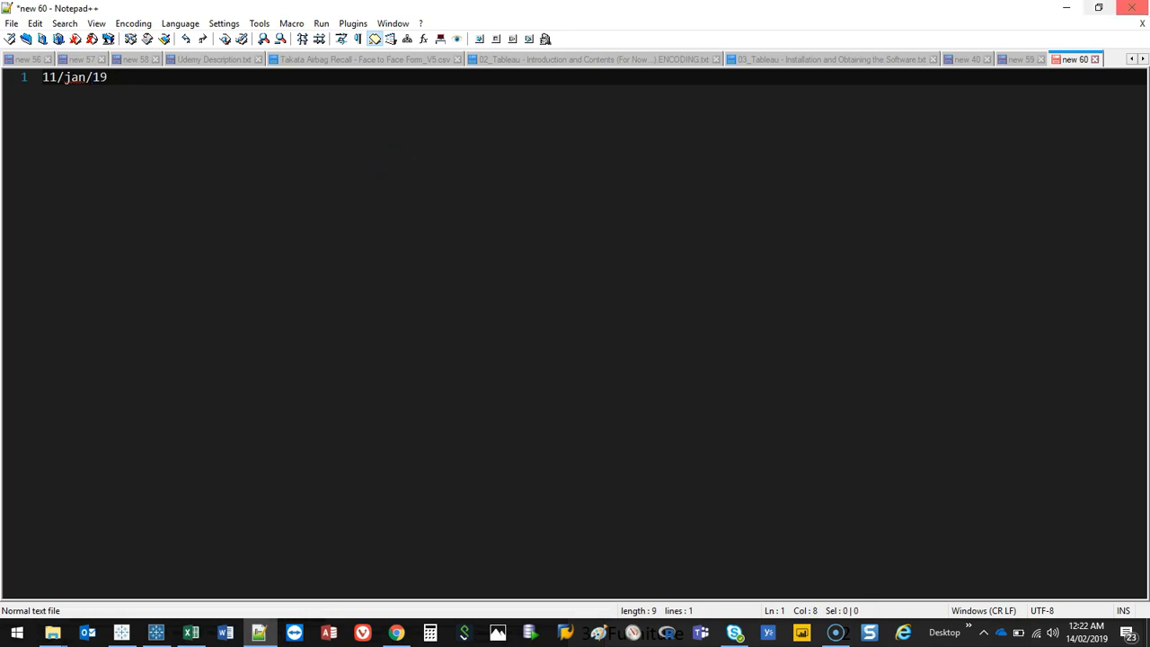
pyautogui.click(1066, 8)
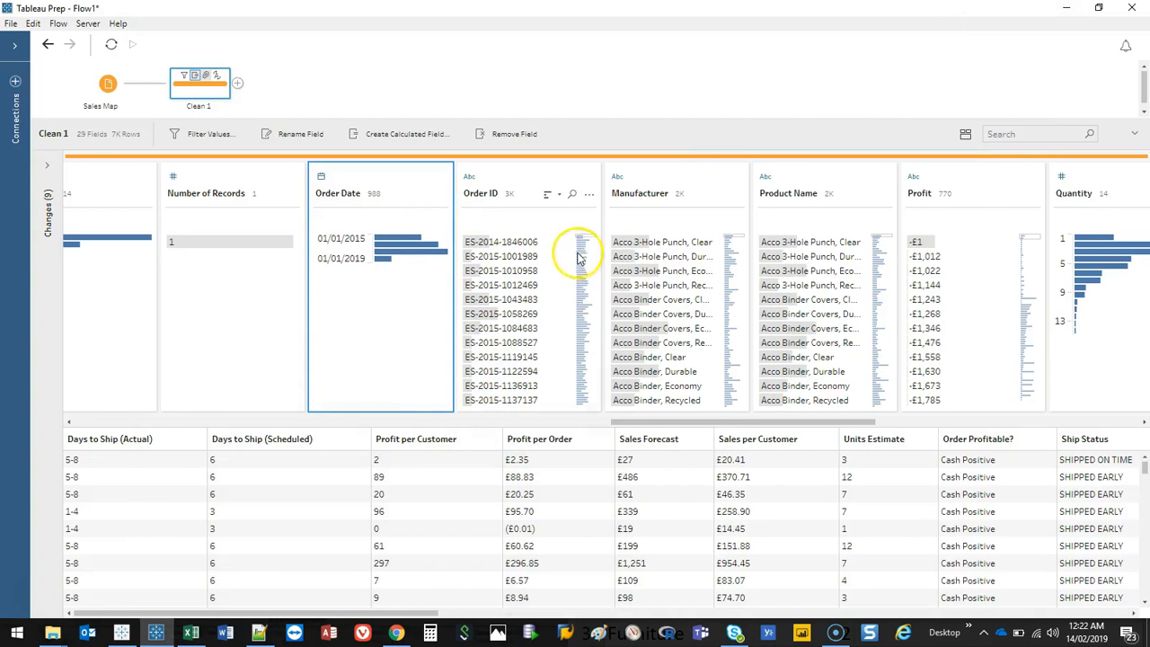
# Step: Remove the Ship Mode field
pyautogui.moveTo(624, 422); pyautogui.dragTo(710, 423)
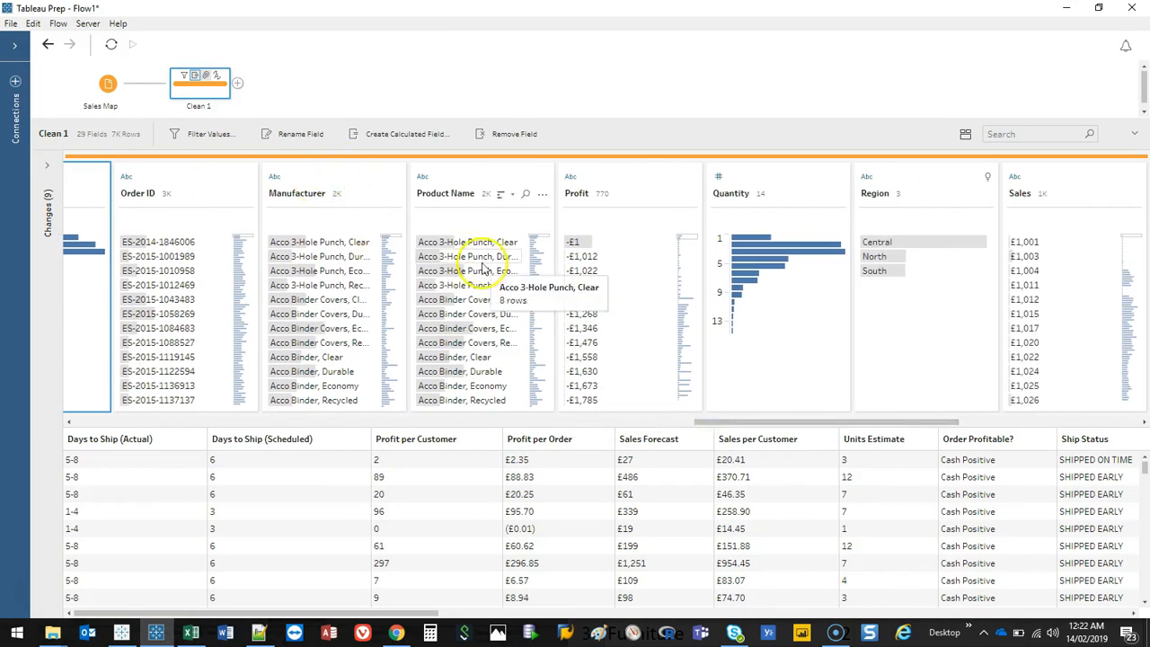
pyautogui.moveTo(933, 418); pyautogui.dragTo(1117, 413)
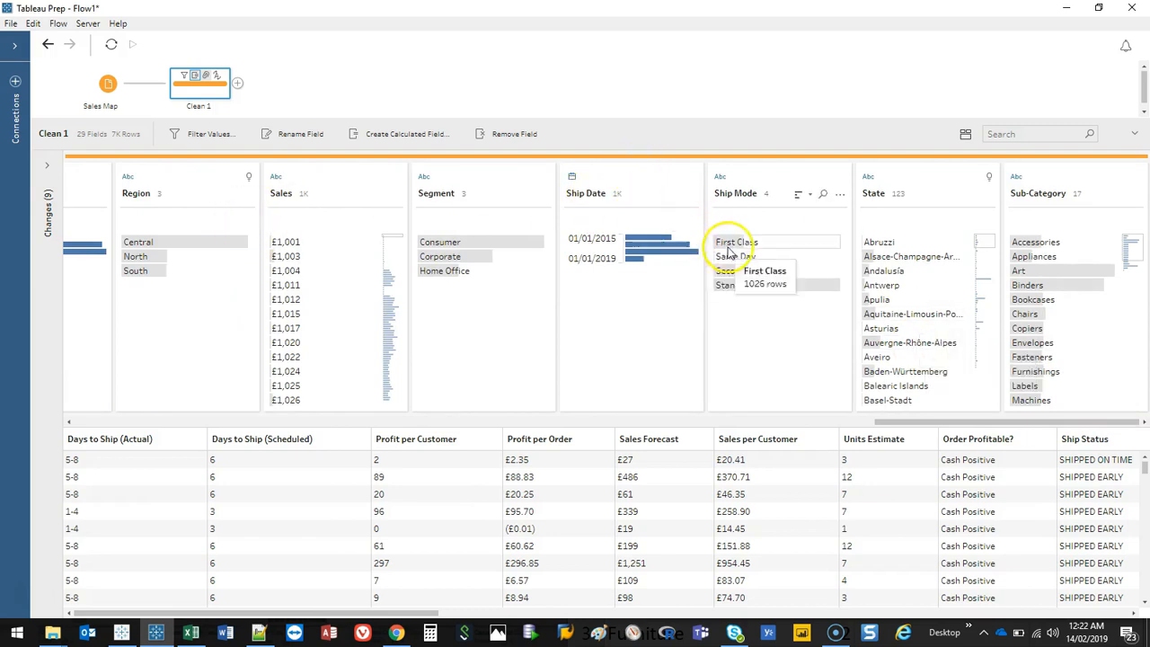
pyautogui.click(839, 195)
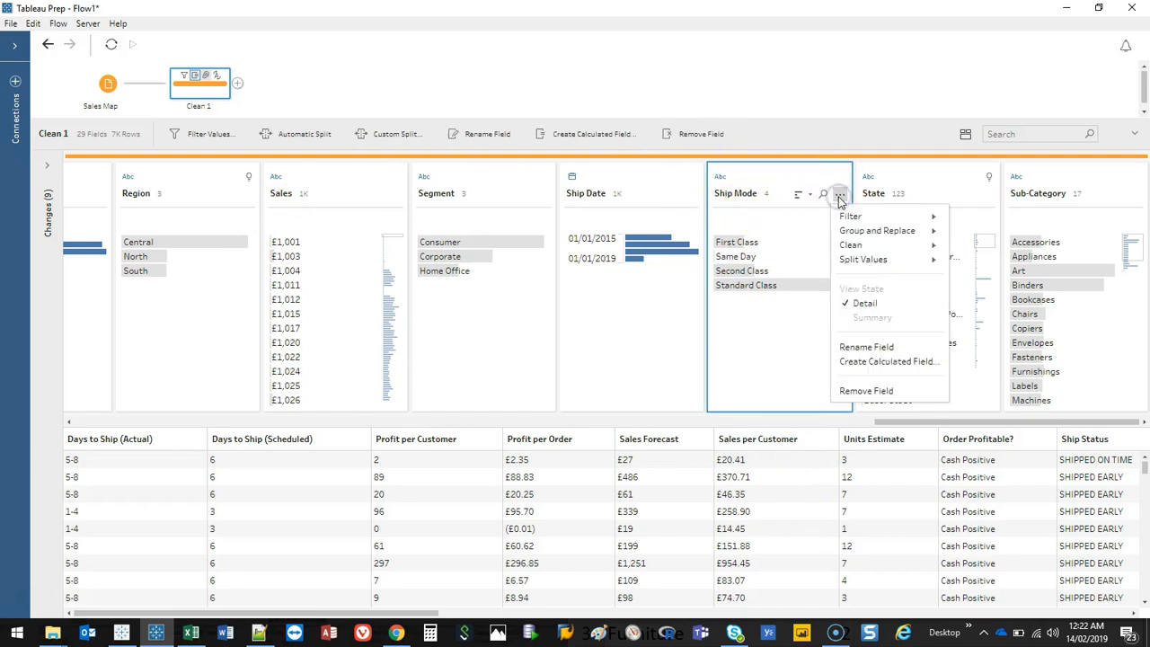
pyautogui.click(878, 389)
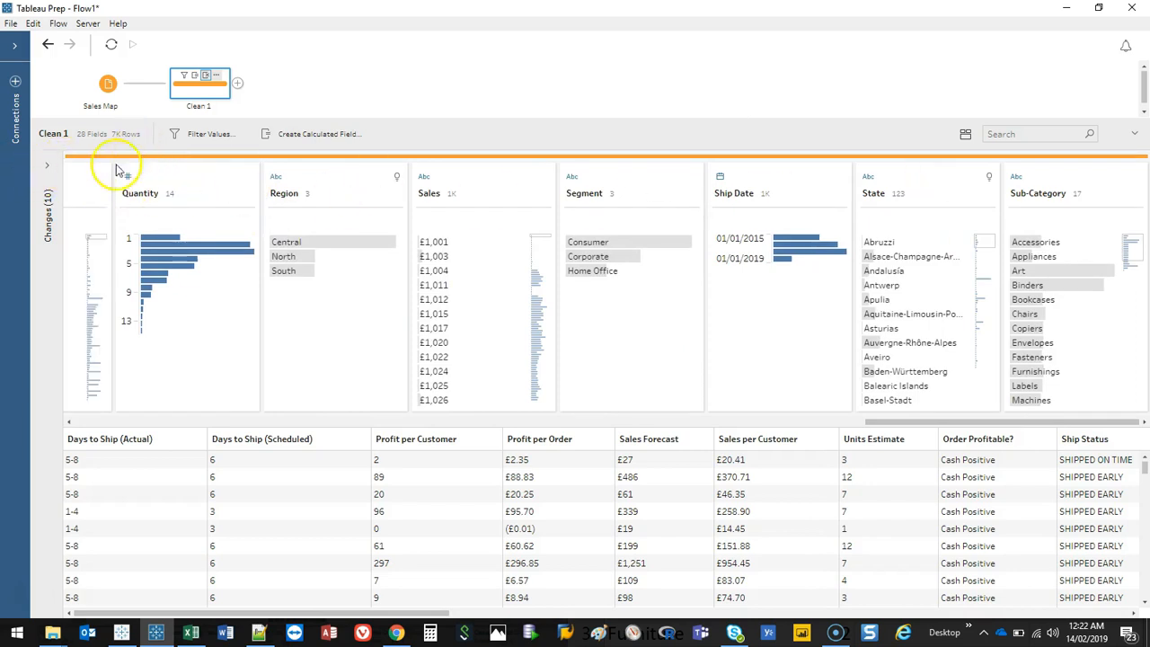
# Step: Review the list of applied changes in the Changes pane, then collapse the pane
pyautogui.click(46, 166)
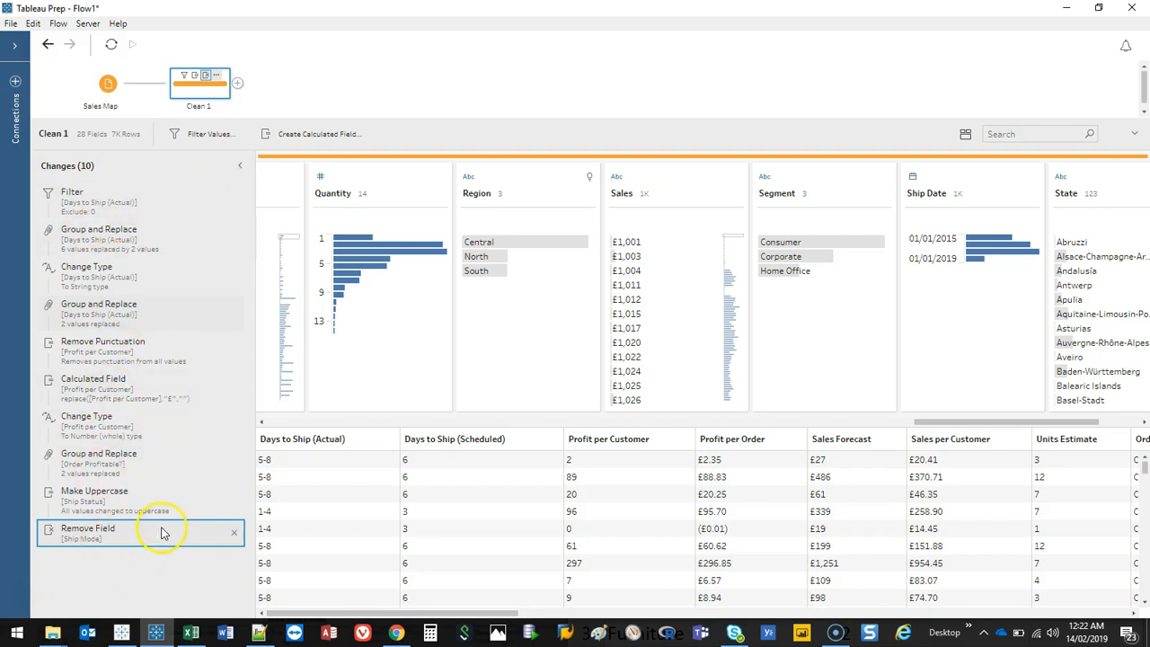
pyautogui.click(101, 552)
pyautogui.moveTo(94, 541); pyautogui.dragTo(139, 534)
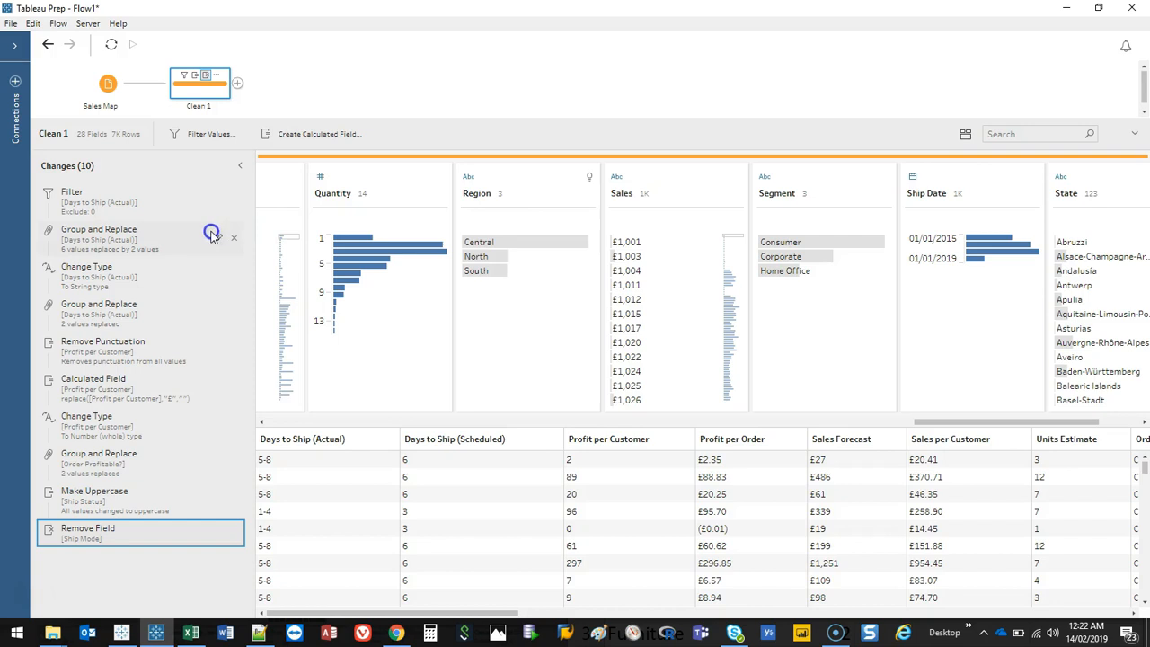
pyautogui.moveTo(378, 332)
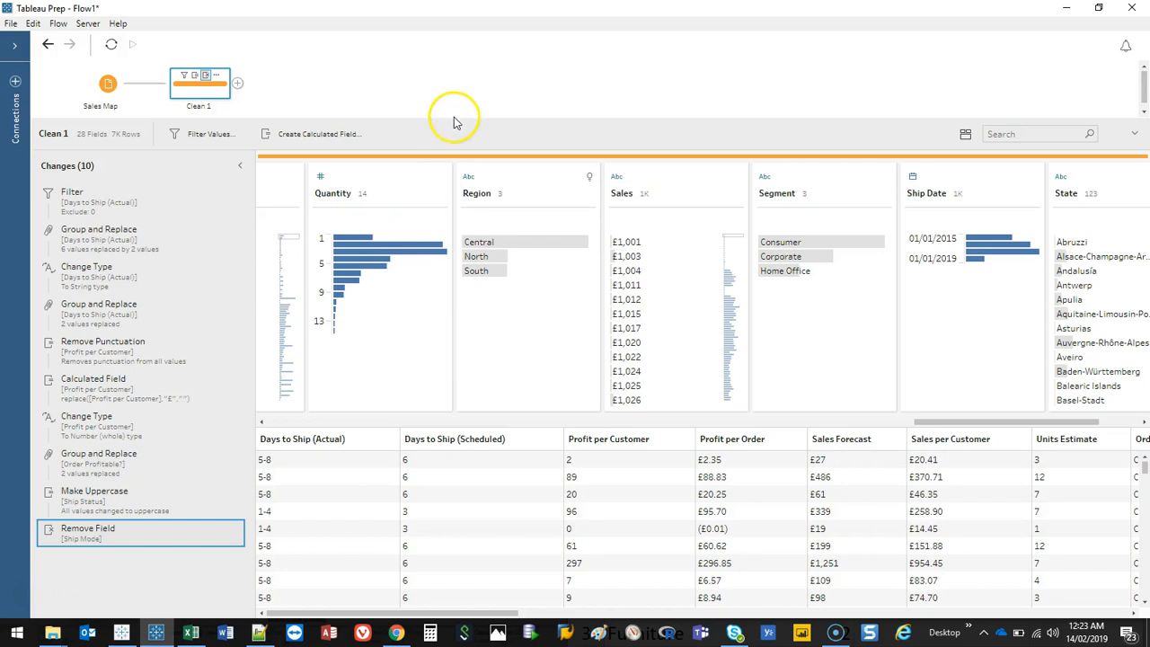
pyautogui.moveTo(925, 421); pyautogui.dragTo(1077, 410)
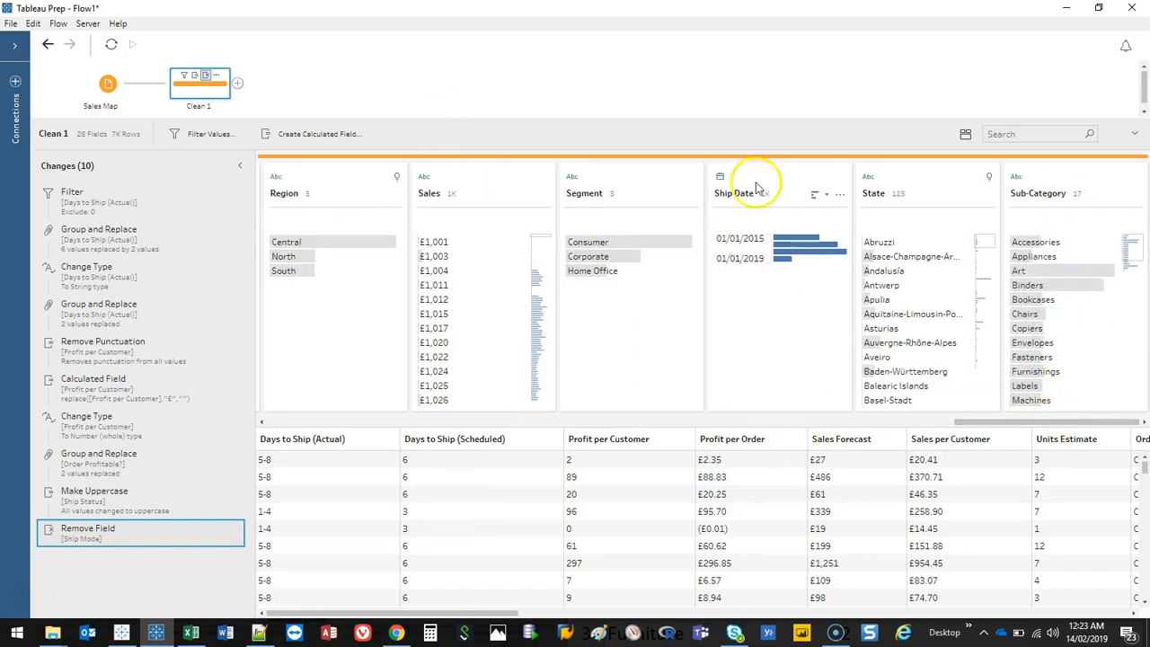
pyautogui.moveTo(1037, 420); pyautogui.dragTo(249, 449)
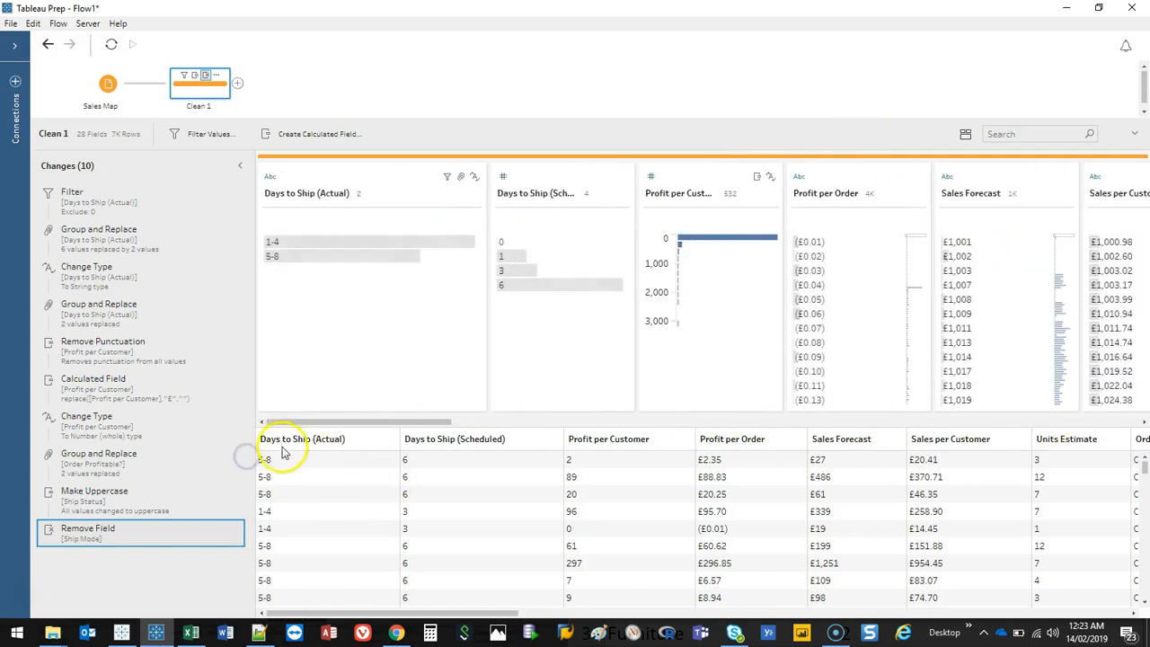
pyautogui.click(240, 166)
pyautogui.moveTo(134, 241)
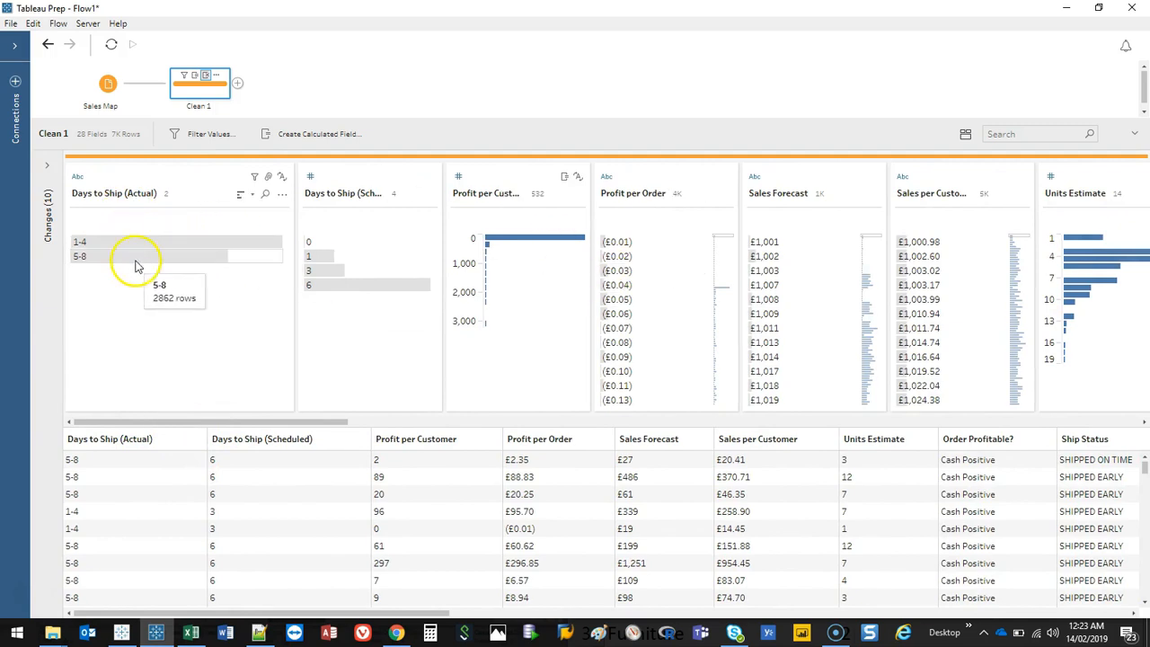
# Step: Highlight the 1-4 value of Days to Ship (Actual) and examine the related values across the fields and data grid
pyautogui.click(135, 244)
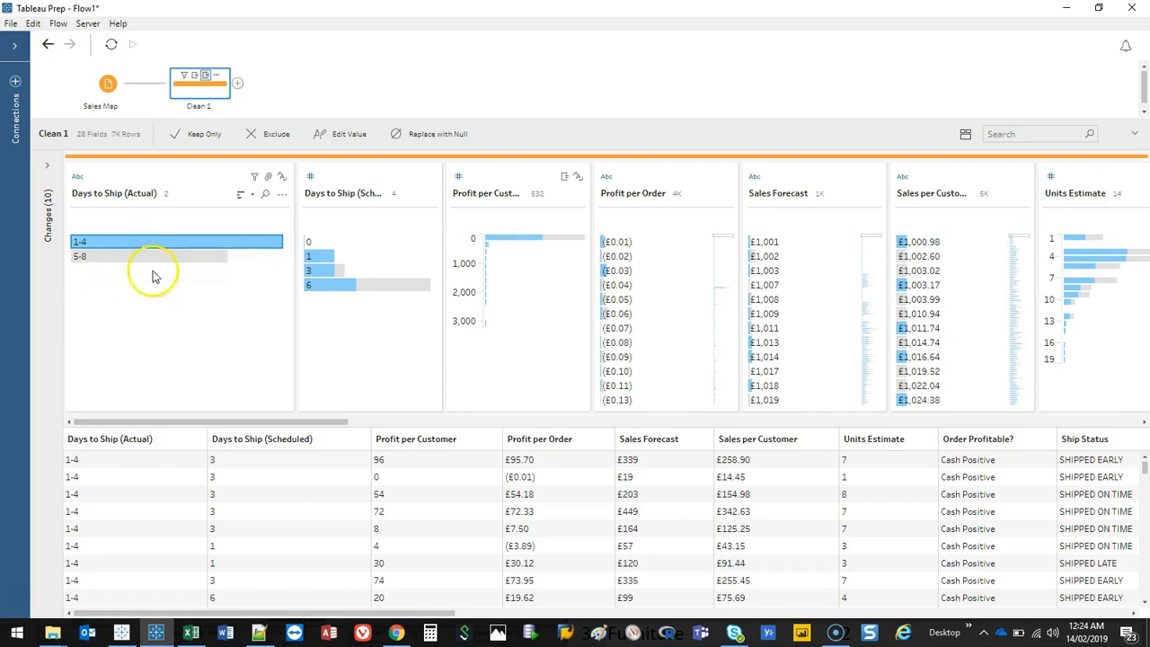
pyautogui.moveTo(203, 265)
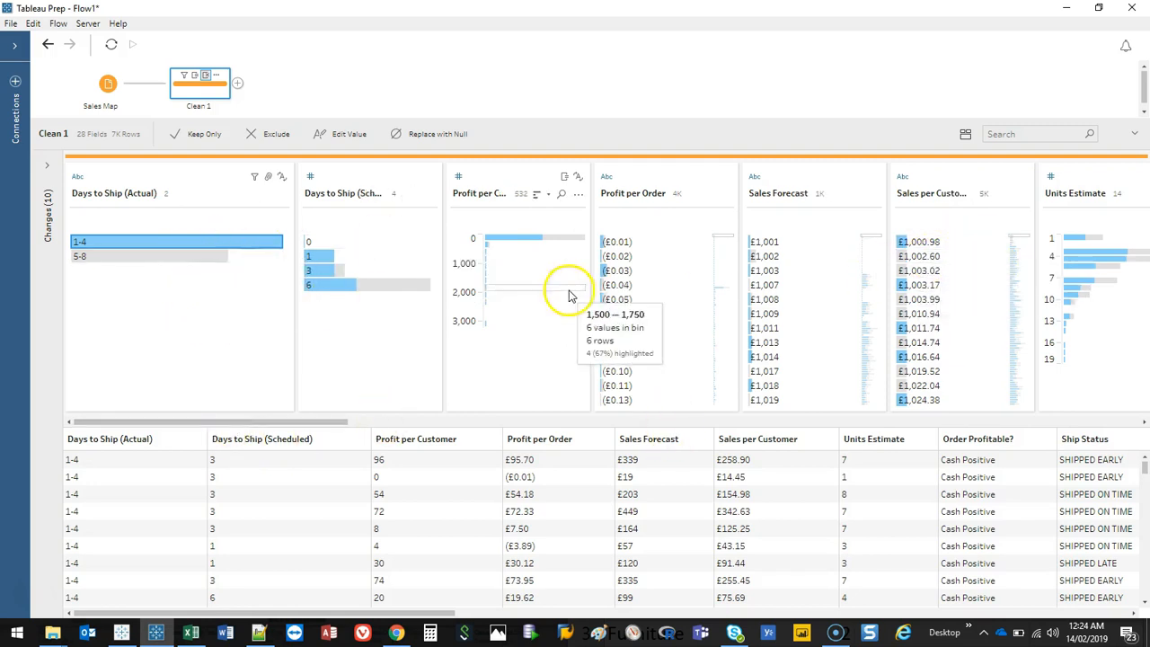
pyautogui.moveTo(315, 420); pyautogui.dragTo(639, 402)
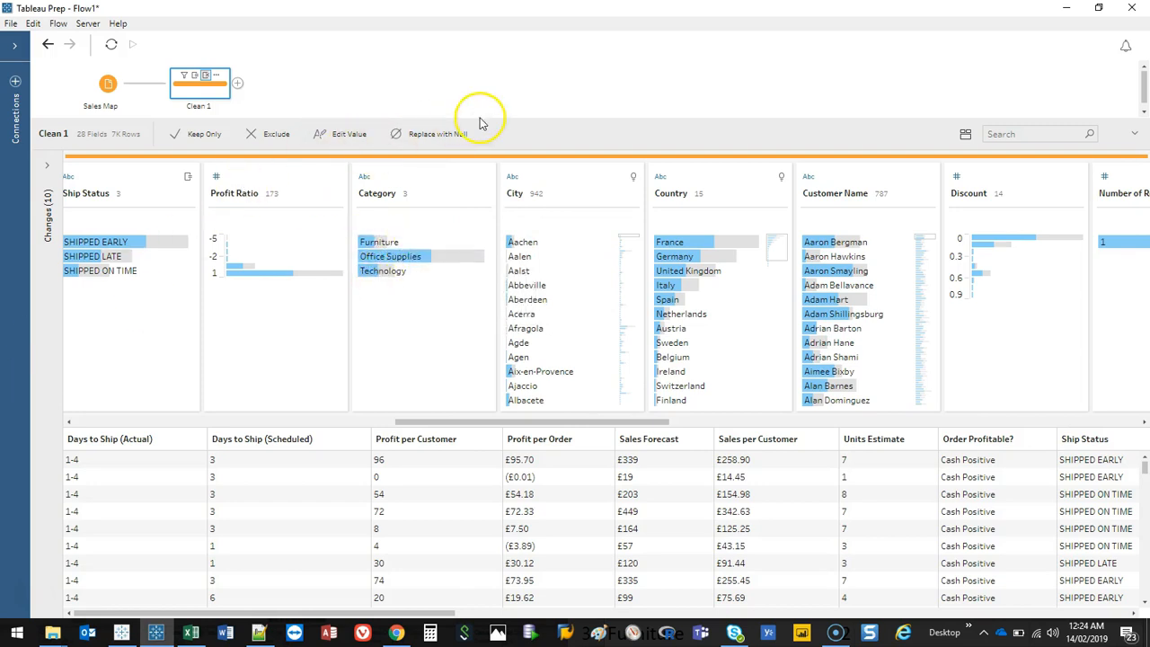
pyautogui.moveTo(685, 120); pyautogui.dragTo(680, 48)
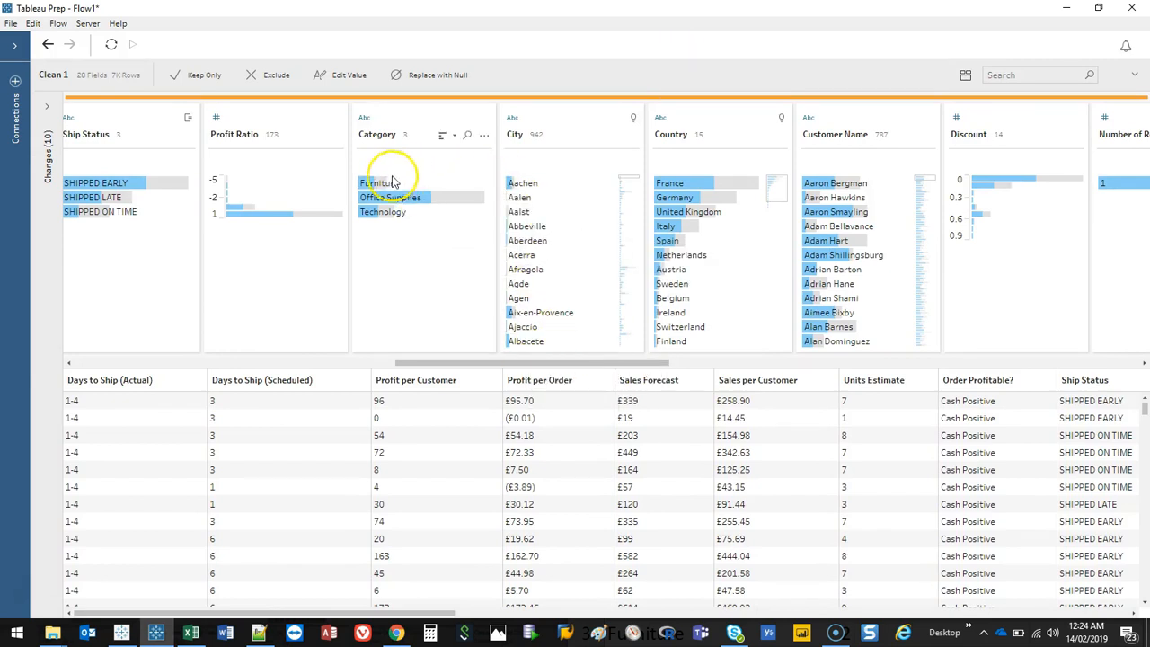
pyautogui.moveTo(470, 364); pyautogui.dragTo(146, 364)
pyautogui.scroll(-5, 385, 470)
pyautogui.scroll(10, 389, 471)
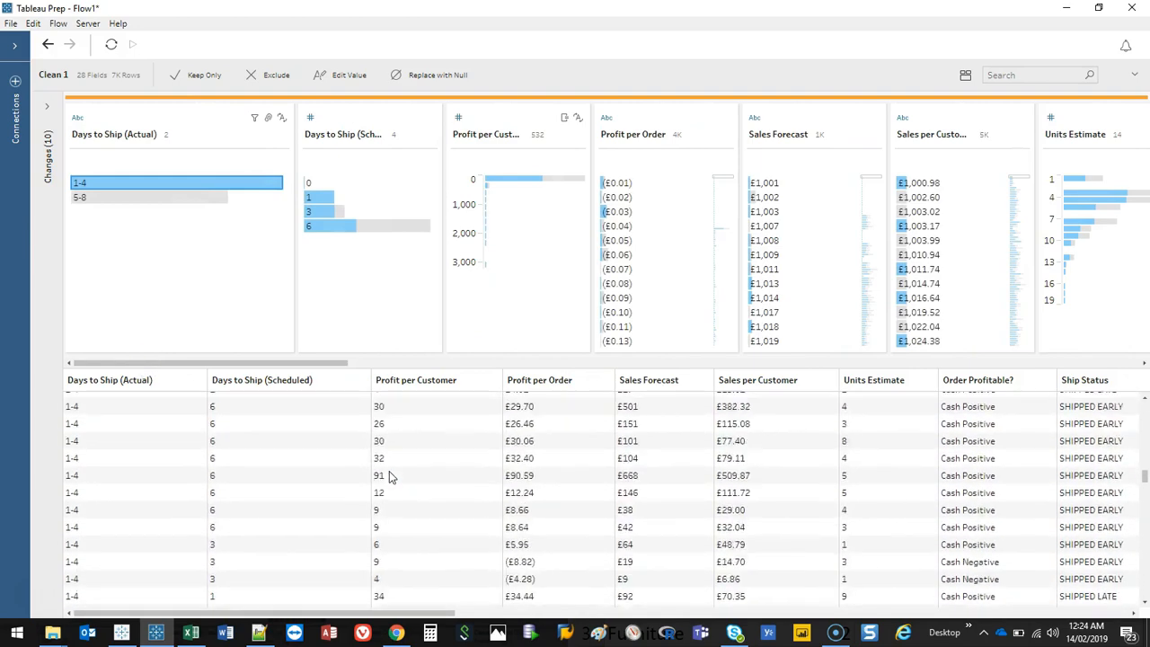
pyautogui.scroll(5, 389, 470)
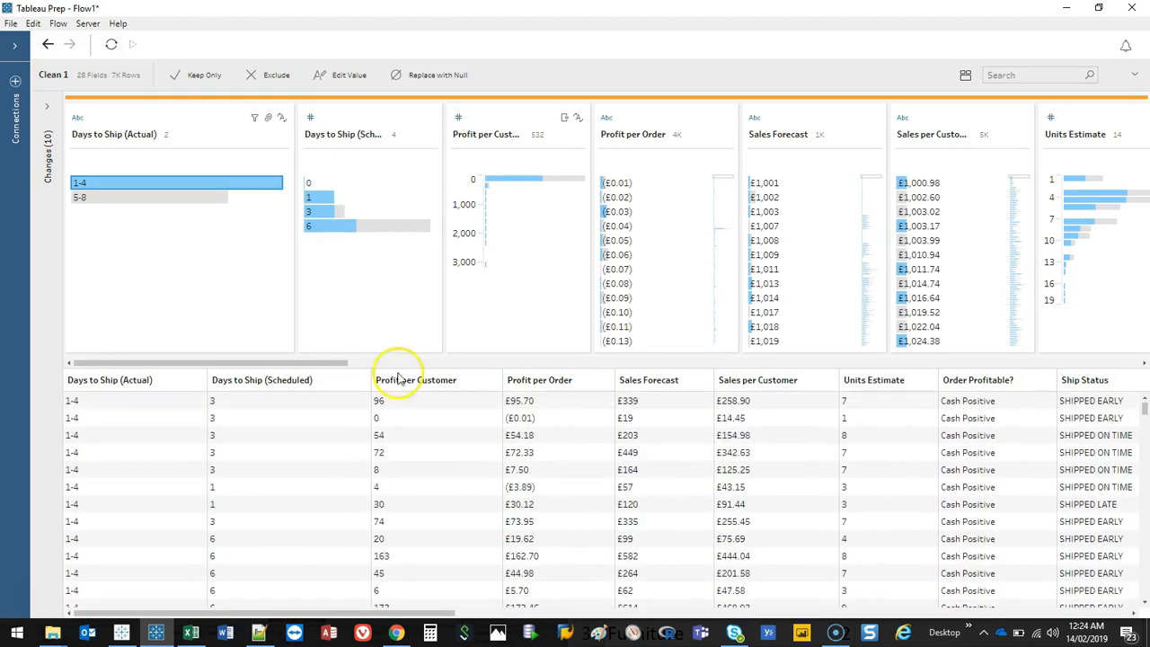
pyautogui.moveTo(519, 62); pyautogui.dragTo(499, 288)
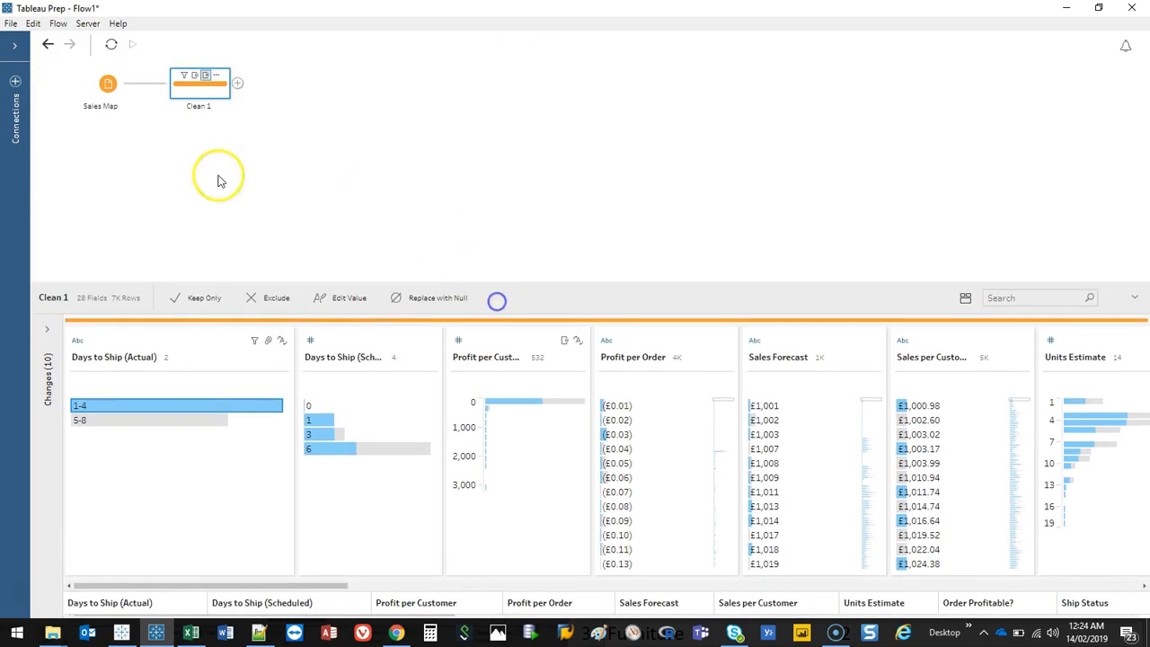
pyautogui.click(239, 84)
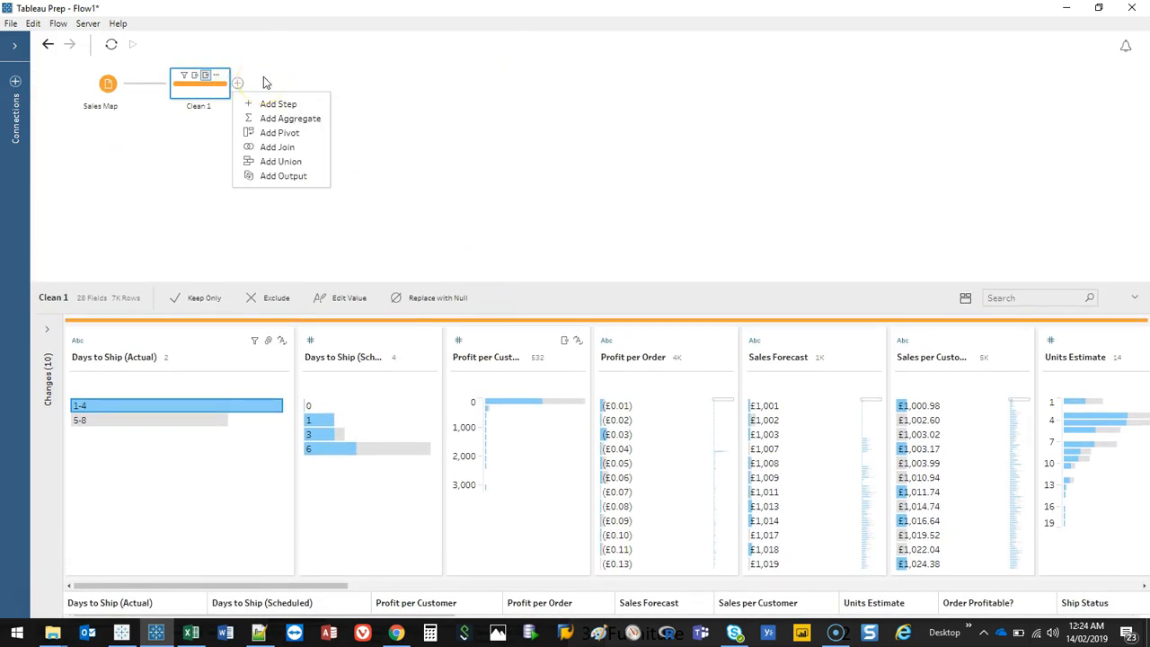
pyautogui.click(495, 111)
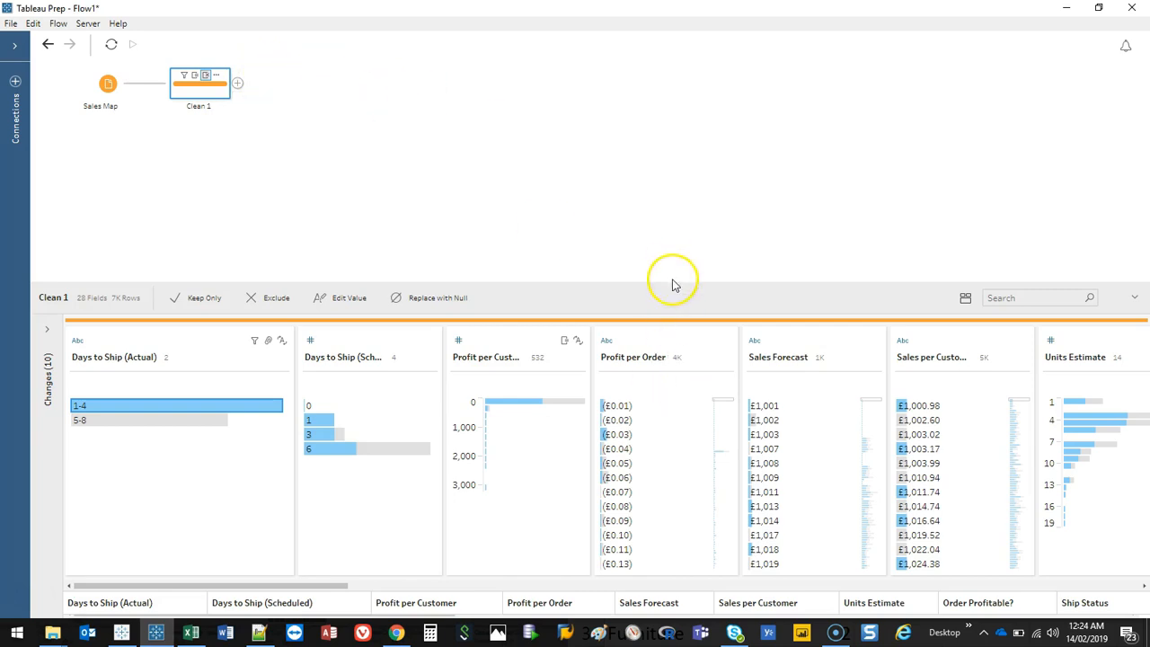
pyautogui.moveTo(670, 283); pyautogui.dragTo(674, 174)
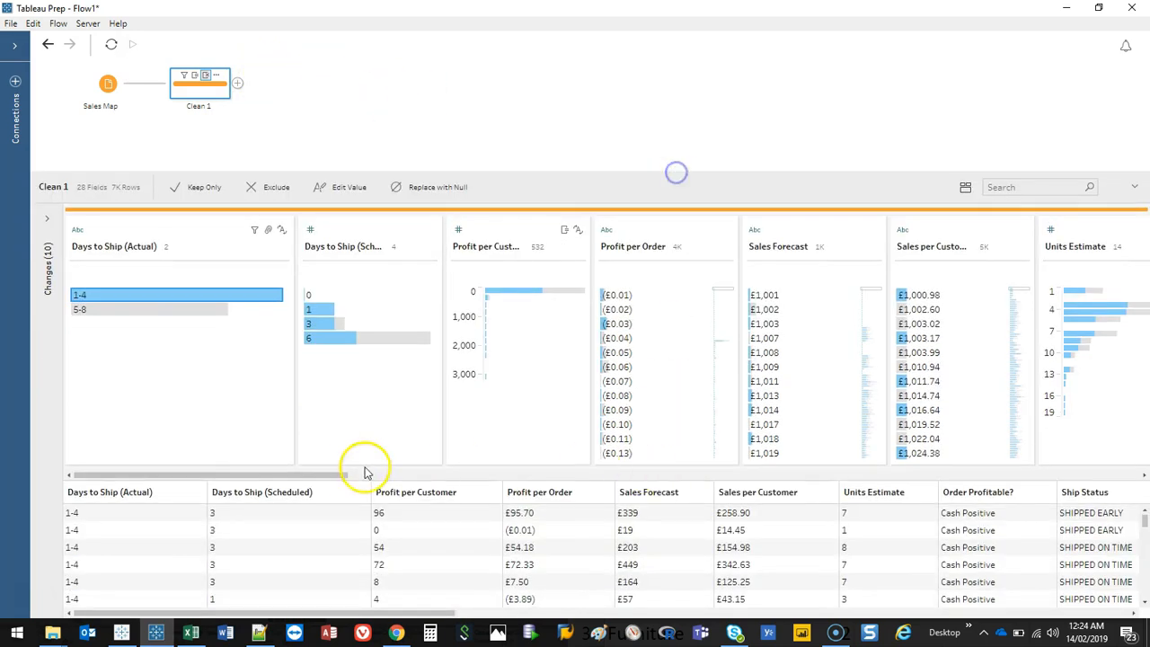
pyautogui.moveTo(357, 474); pyautogui.dragTo(1145, 451)
pyautogui.hscroll(3, 1132, 454)
pyautogui.hscroll(-5, 997, 462)
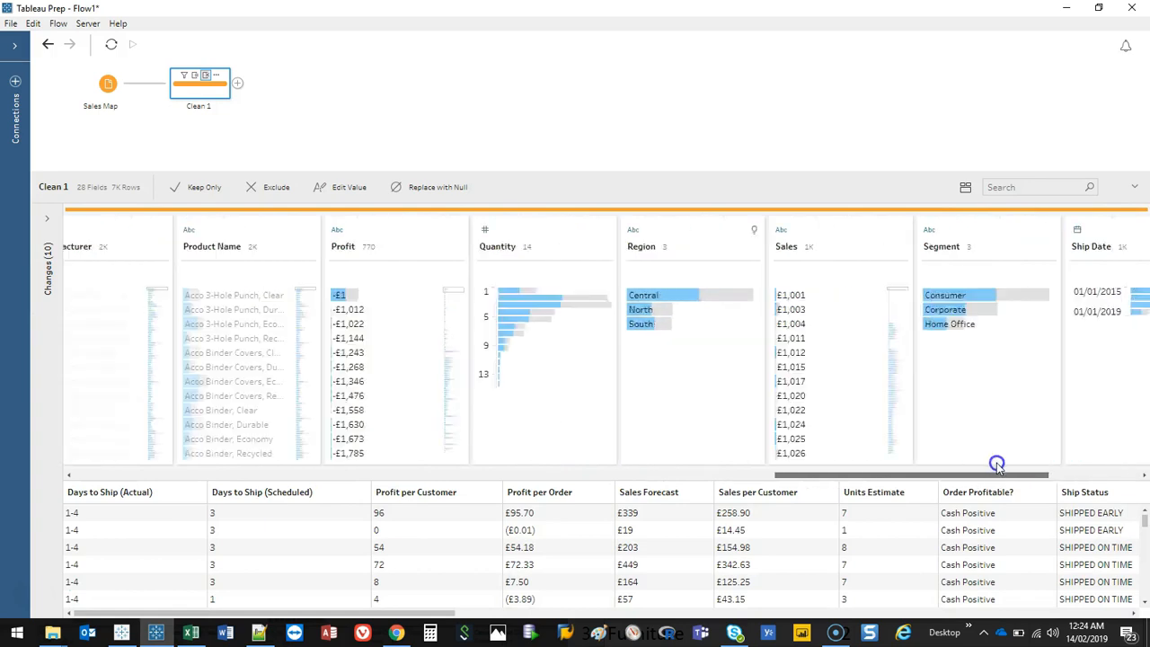
# Step: Browse the Clean 1 fields, selecting the Units Estimate and Profit per Customer profiles
pyautogui.hscroll(2, 1015, 465)
pyautogui.moveTo(1015, 465); pyautogui.dragTo(452, 485)
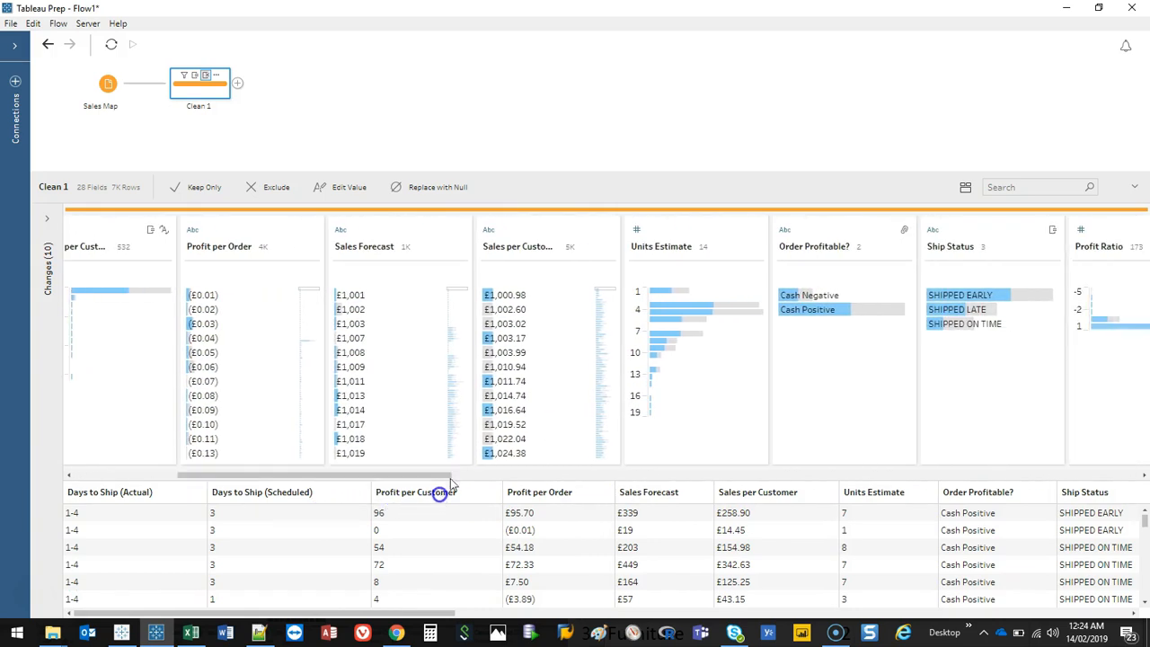
pyautogui.click(663, 239)
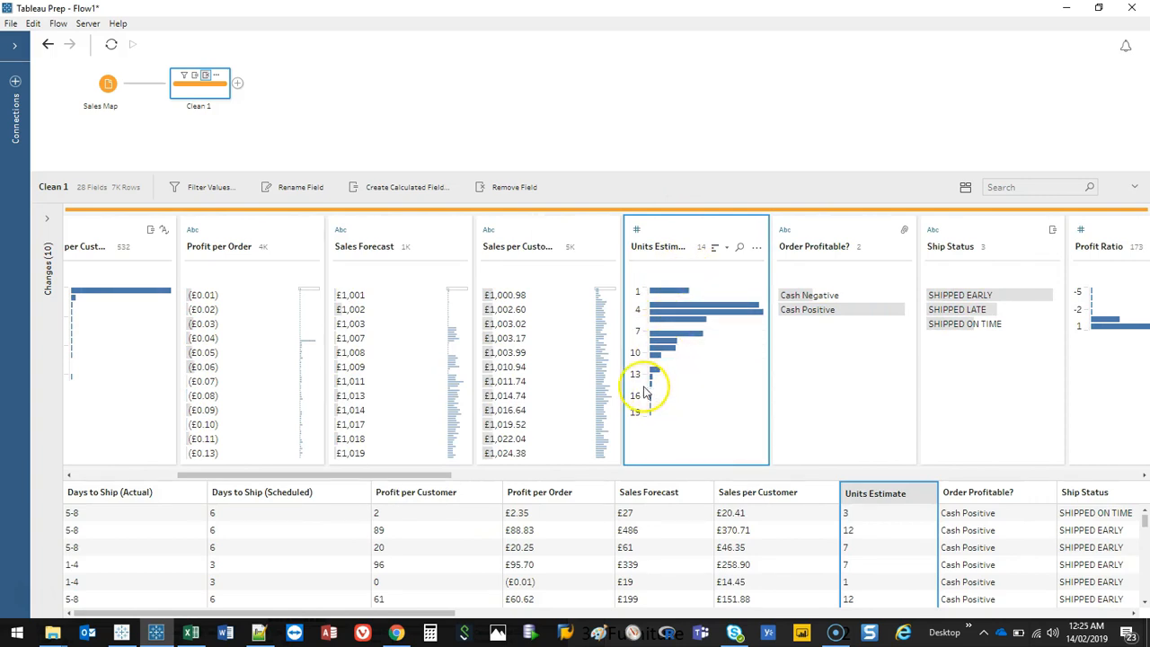
pyautogui.moveTo(404, 475); pyautogui.dragTo(220, 474)
pyautogui.click(498, 235)
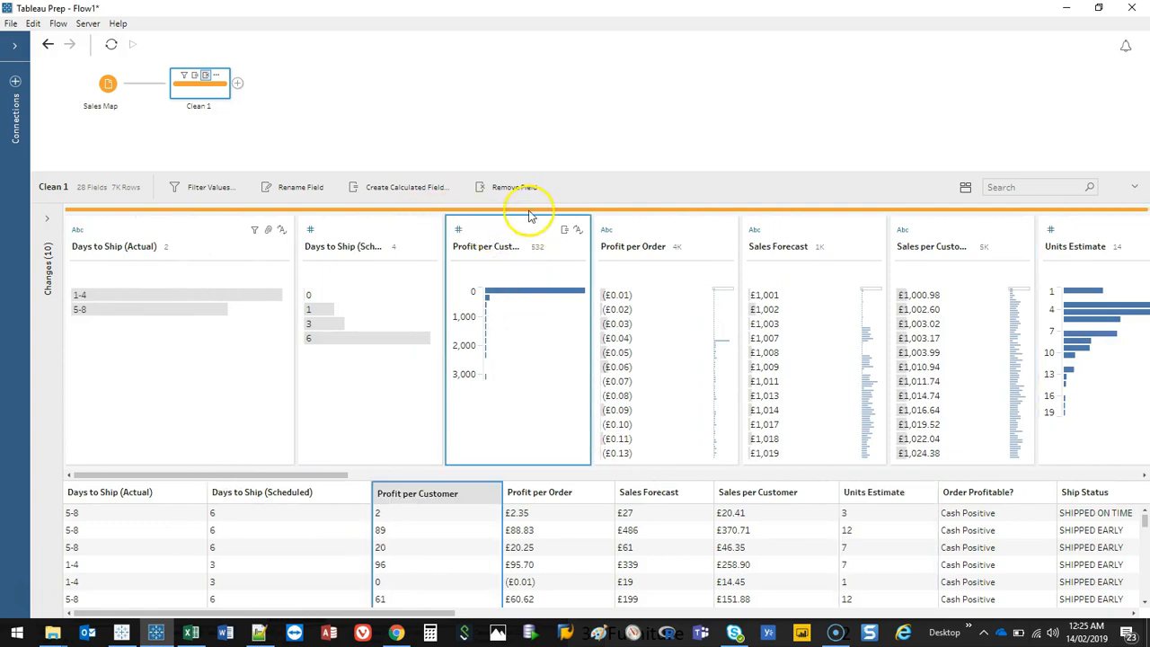
pyautogui.moveTo(562, 175); pyautogui.dragTo(562, 239)
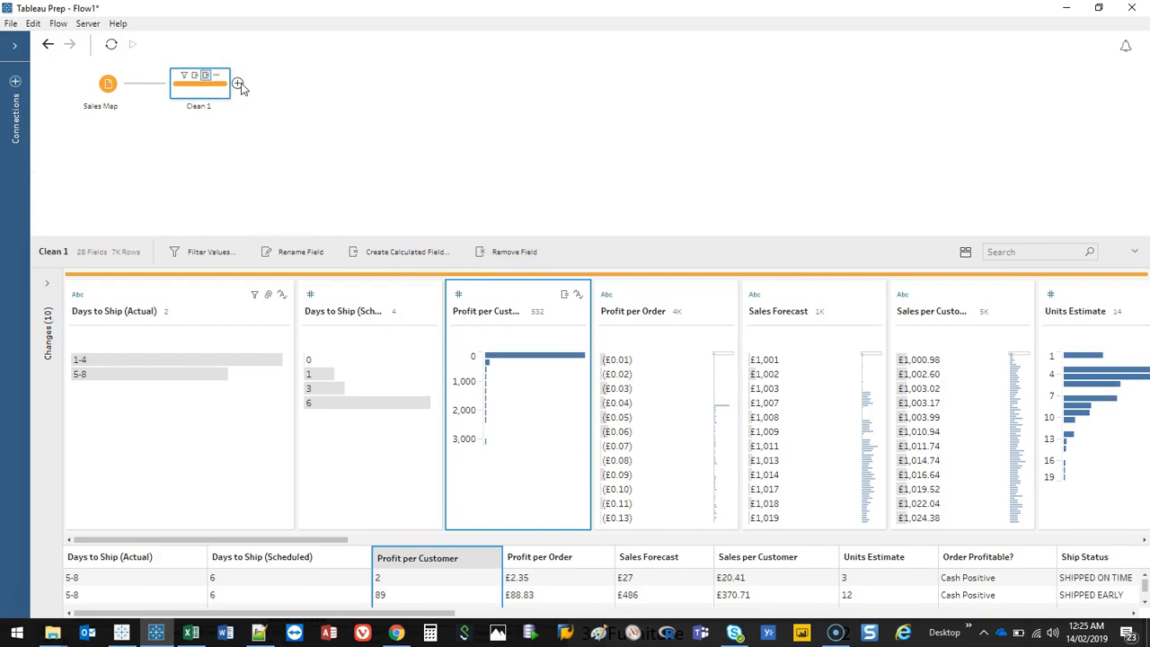
pyautogui.click(238, 84)
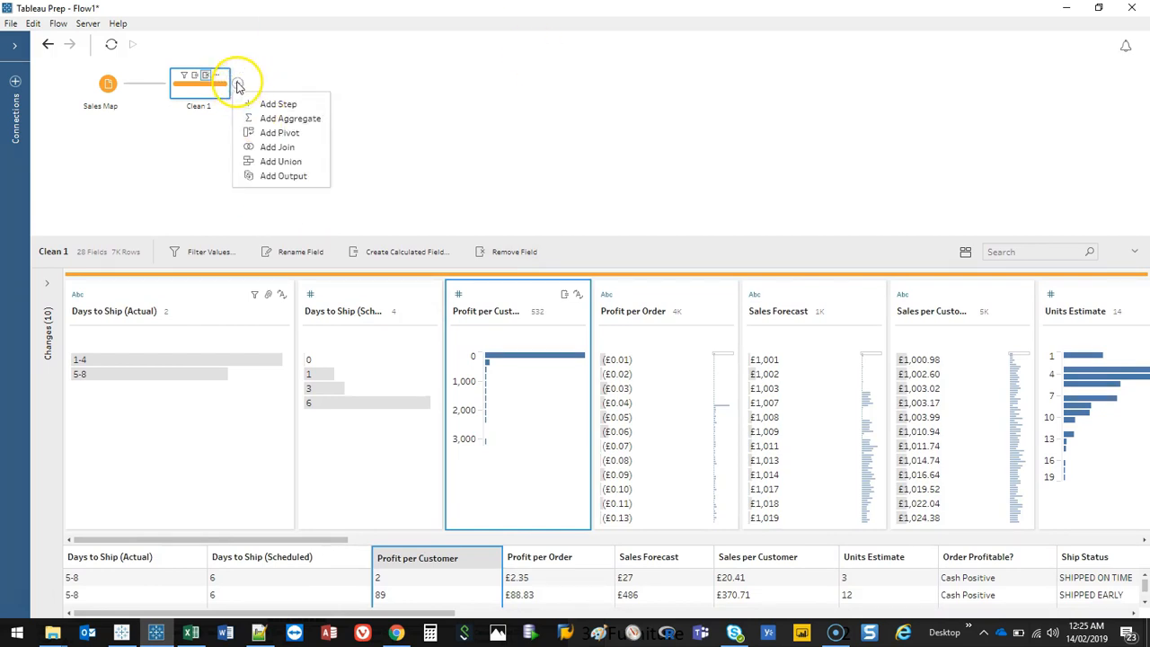
pyautogui.click(274, 104)
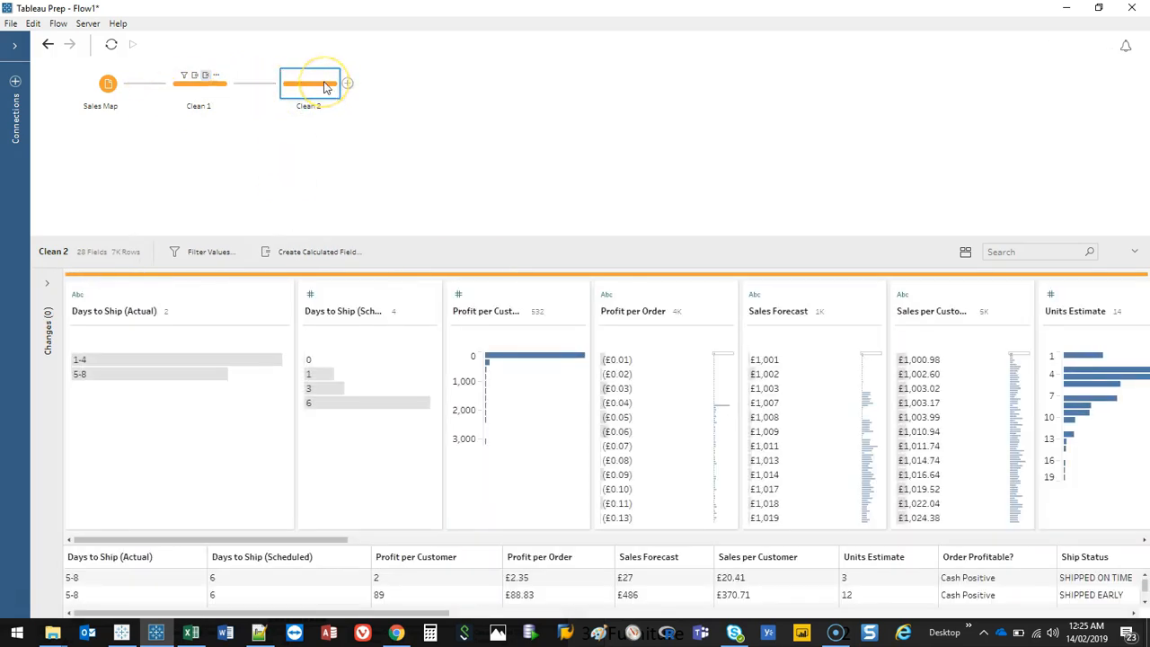
pyautogui.rightClick(314, 93)
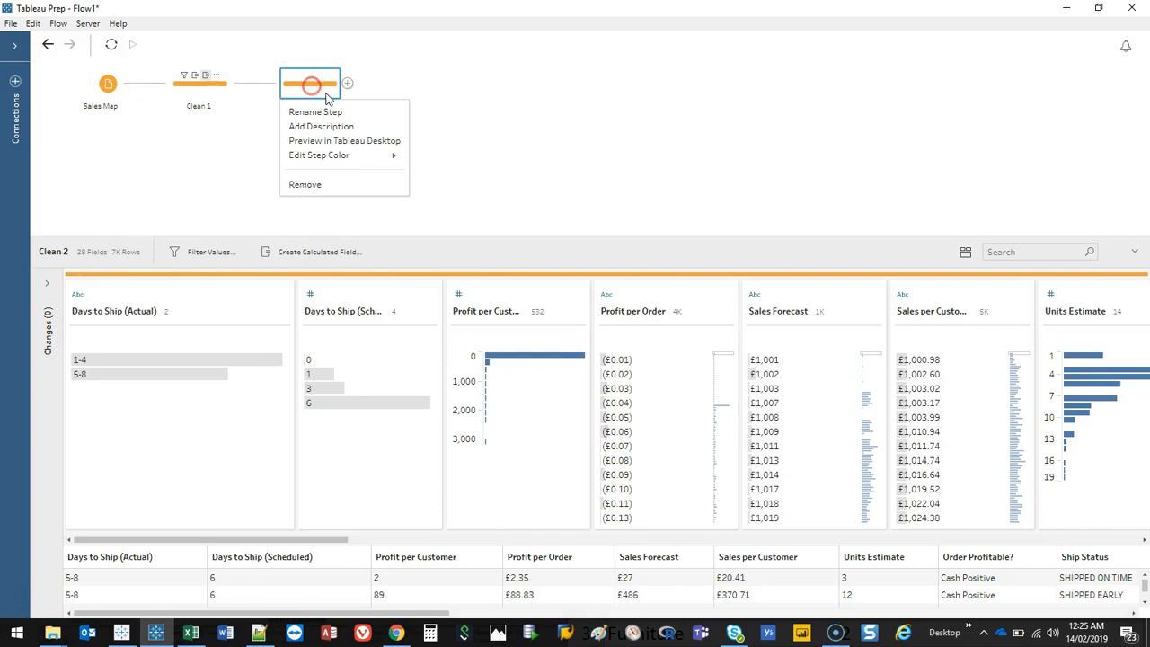
pyautogui.click(333, 183)
# Step: Add an Aggregate step after Clean 1 and aggregate the sum of Profit per Customer
pyautogui.click(238, 86)
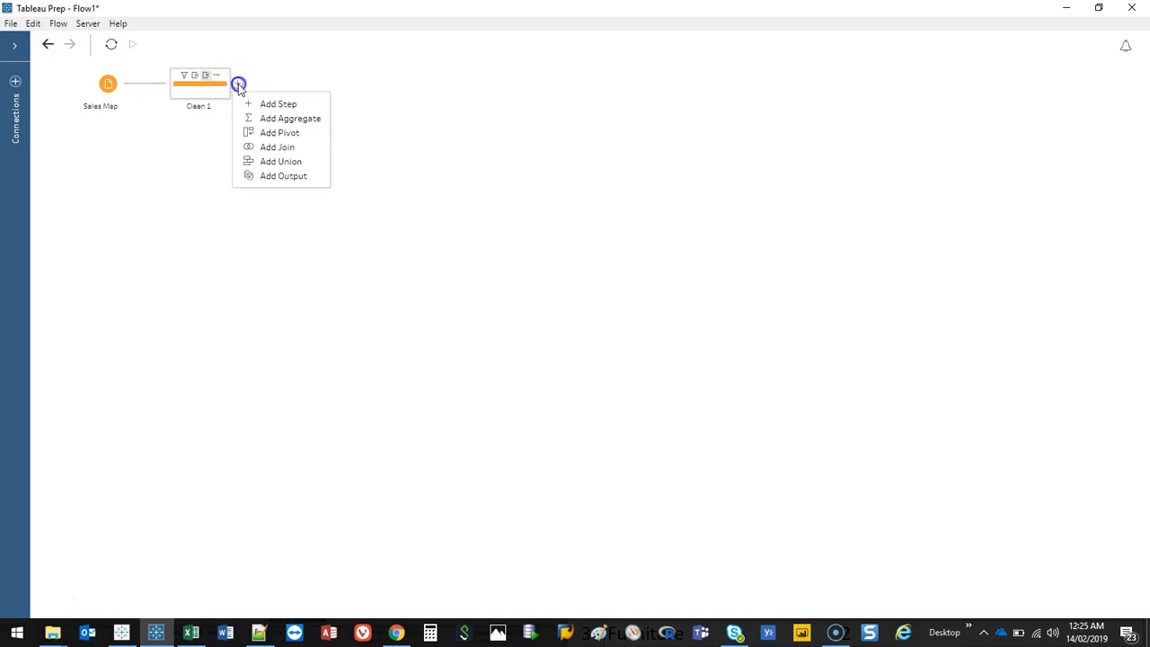
pyautogui.click(290, 118)
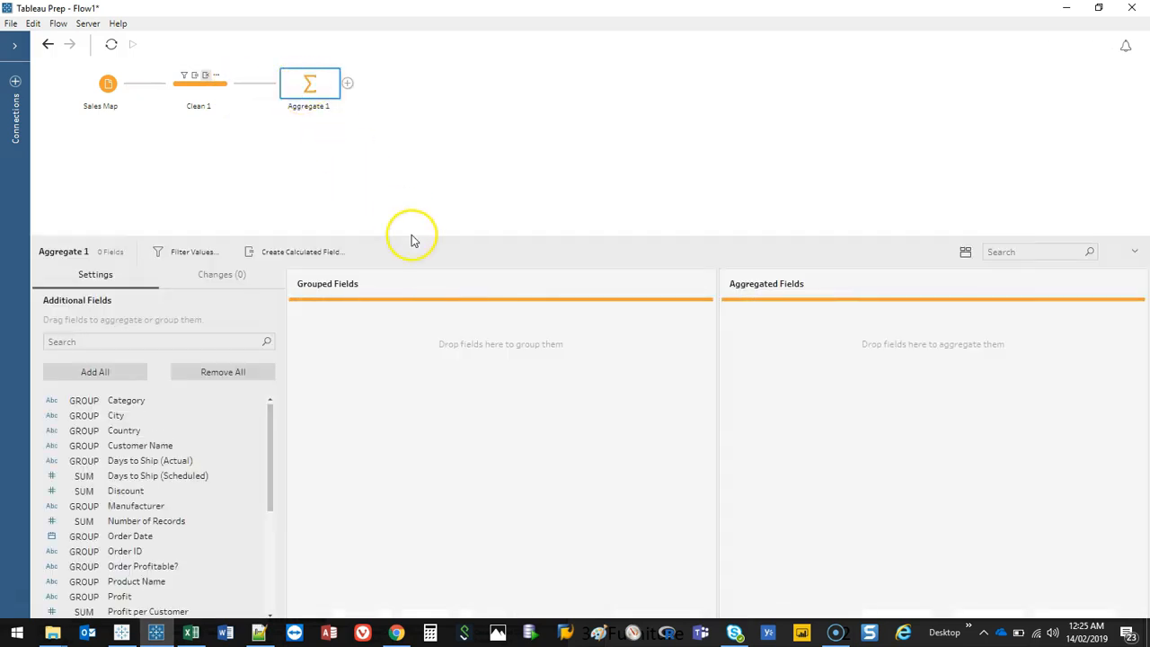
pyautogui.moveTo(412, 238); pyautogui.dragTo(415, 157)
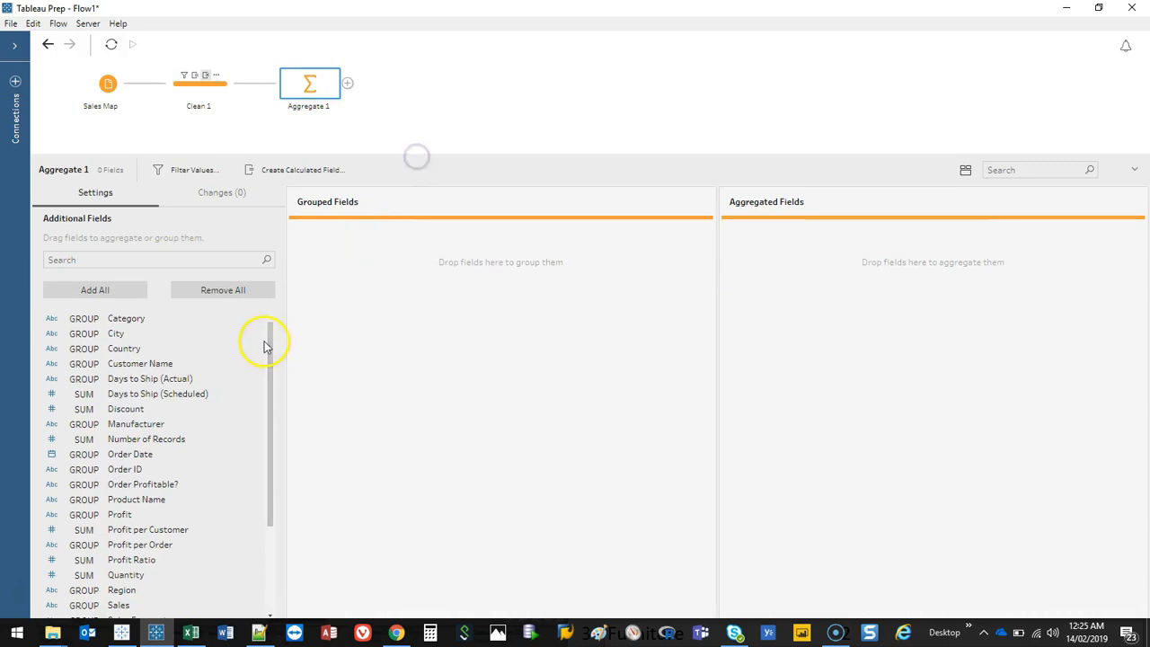
pyautogui.click(214, 97)
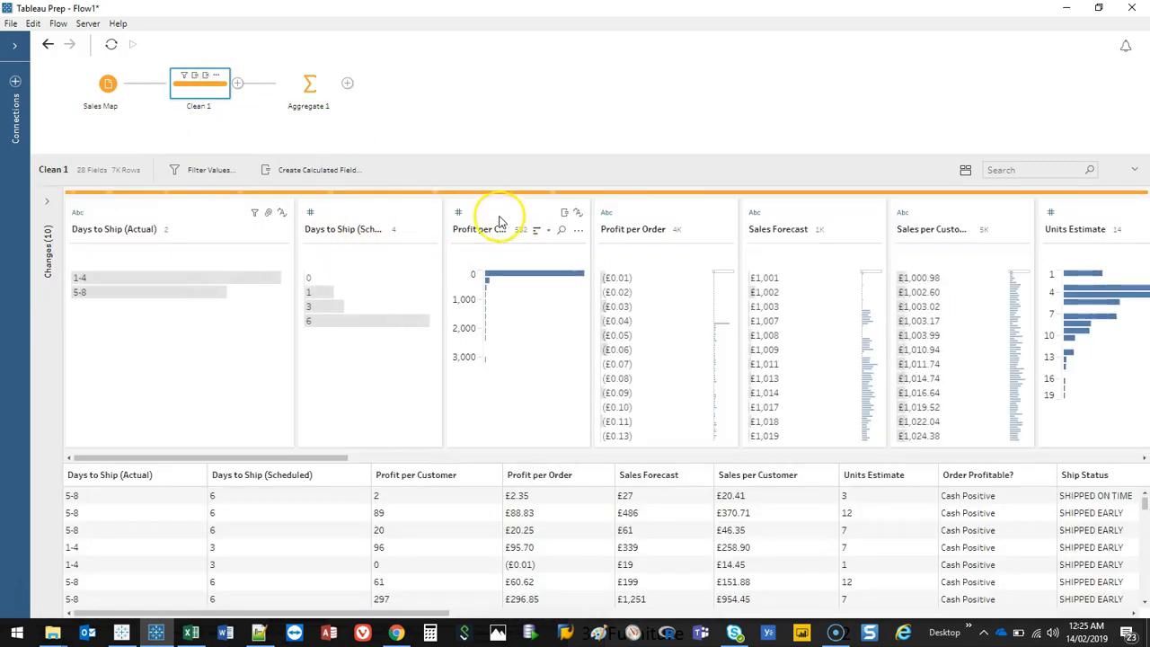
pyautogui.click(308, 83)
pyautogui.moveTo(270, 388); pyautogui.dragTo(270, 456)
pyautogui.moveTo(148, 426); pyautogui.dragTo(964, 301)
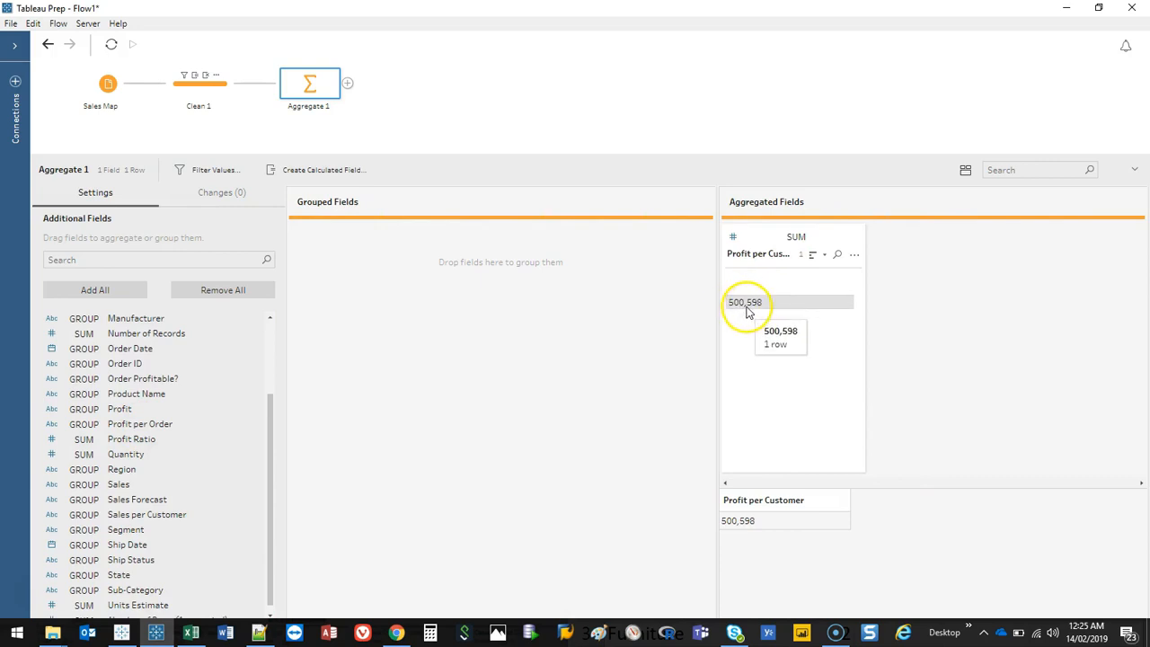
# Step: Group the aggregate by Category and Sub-Category
pyautogui.moveTo(272, 431); pyautogui.dragTo(259, 336)
pyautogui.moveTo(135, 321); pyautogui.dragTo(503, 323)
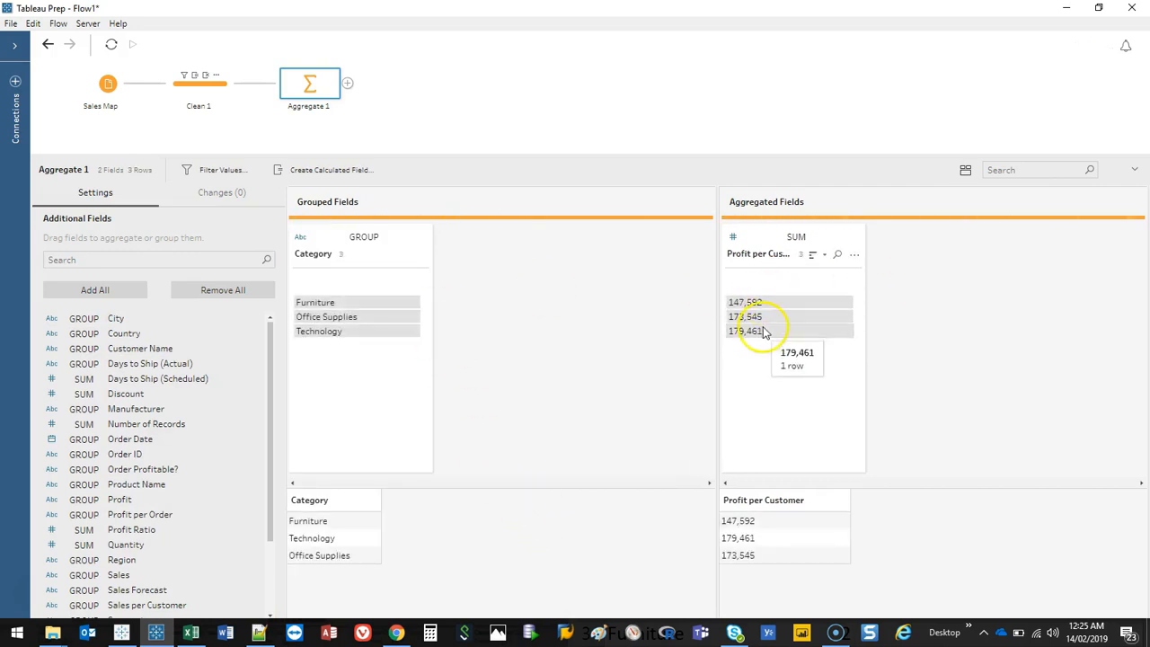
pyautogui.moveTo(266, 361); pyautogui.dragTo(265, 459)
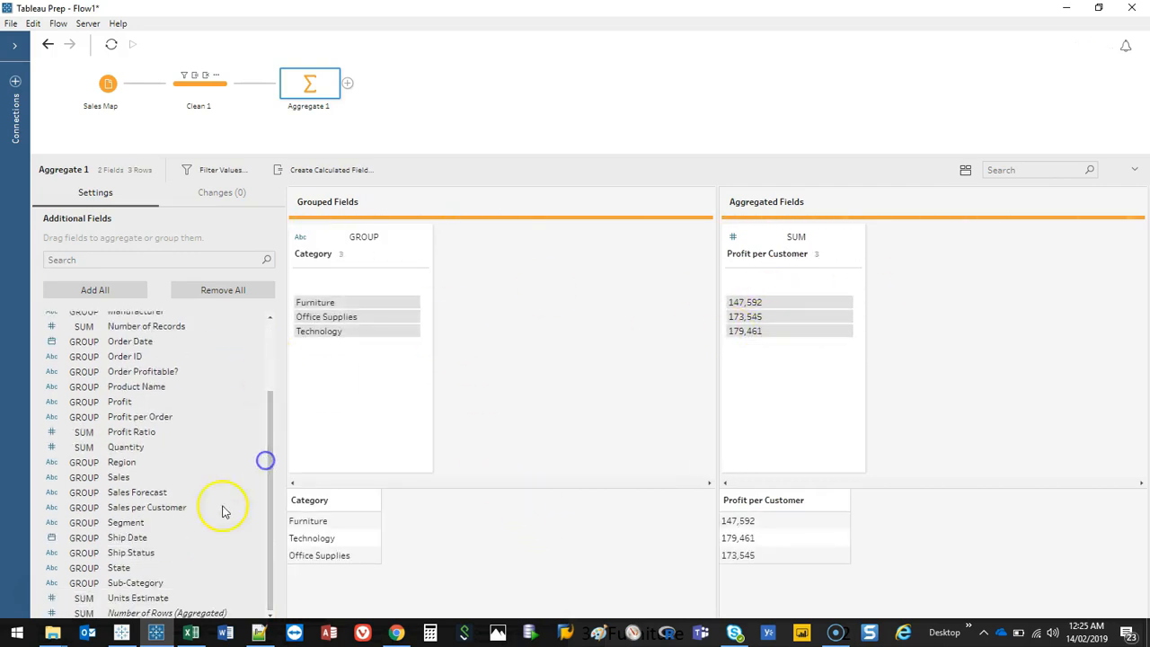
pyautogui.moveTo(158, 590); pyautogui.dragTo(523, 318)
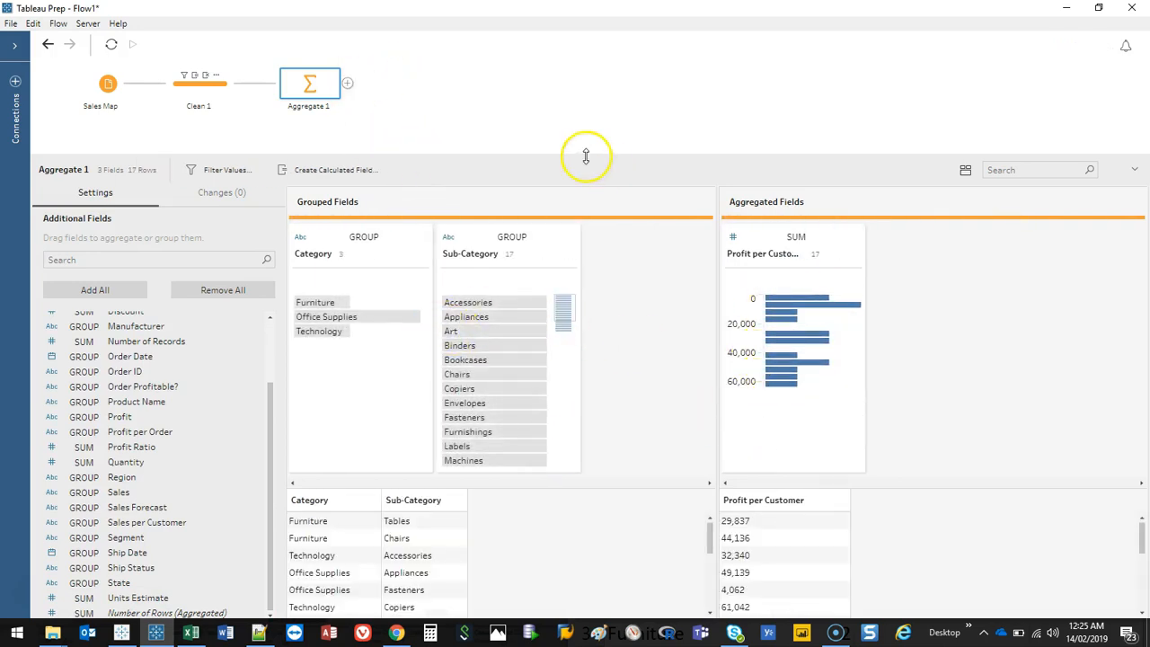
# Step: Add an Output step after Aggregate 1 and set its output type to Comma Separated Values (.csv)
pyautogui.moveTo(586, 156); pyautogui.dragTo(581, 232)
pyautogui.click(349, 86)
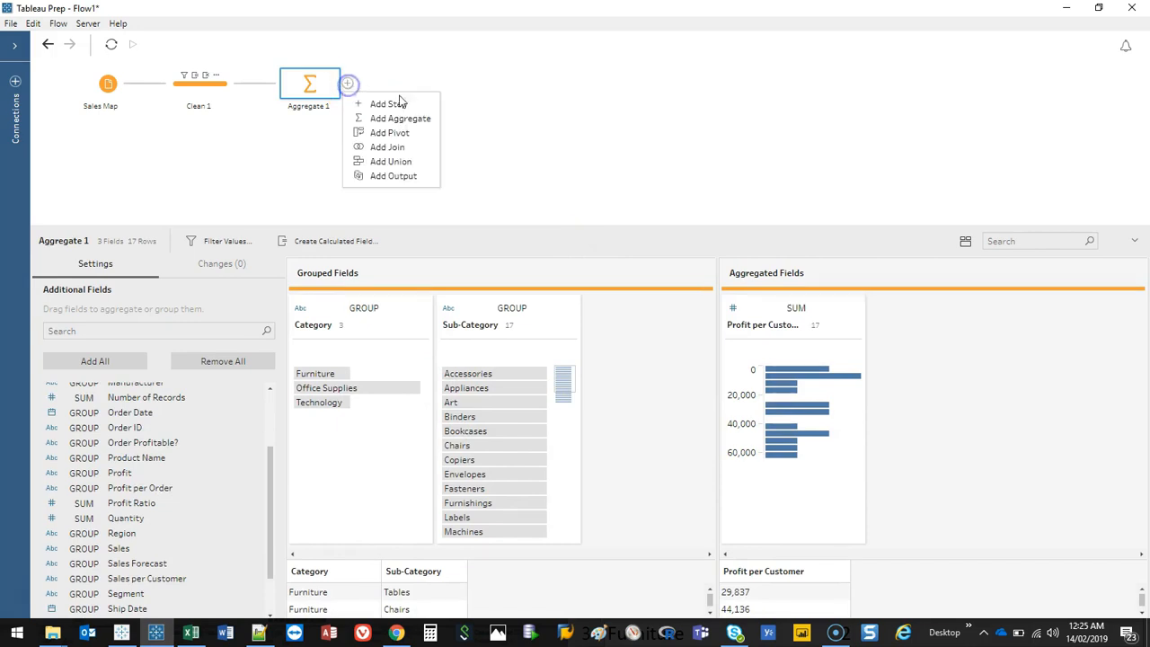
pyautogui.click(404, 175)
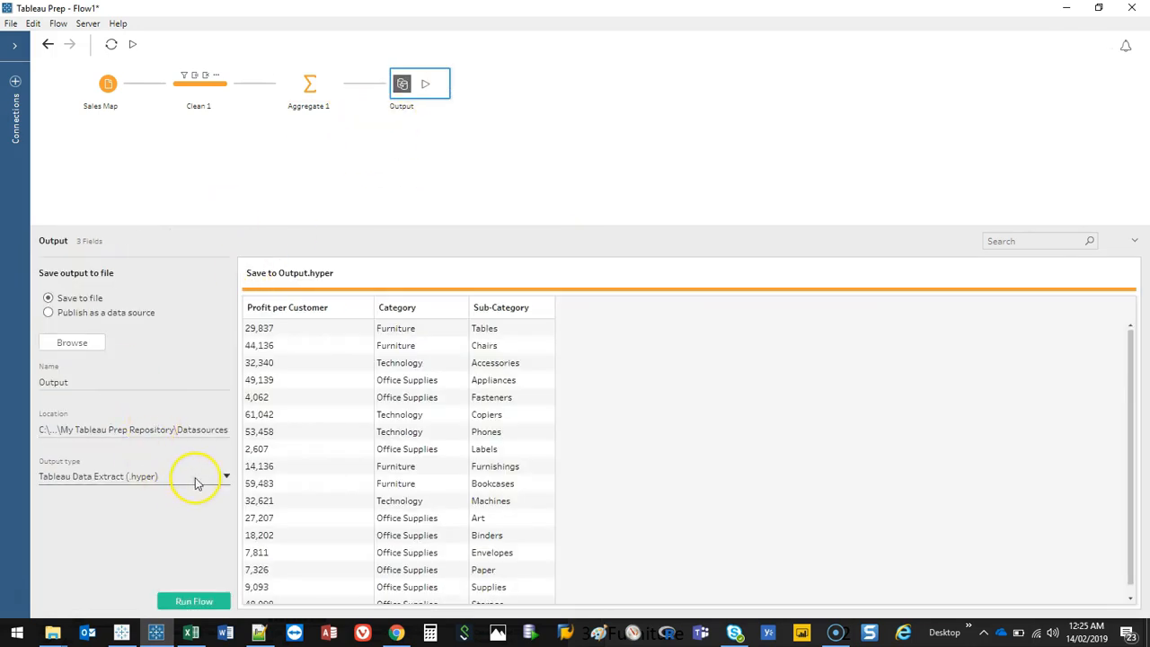
pyautogui.click(196, 482)
pyautogui.click(167, 528)
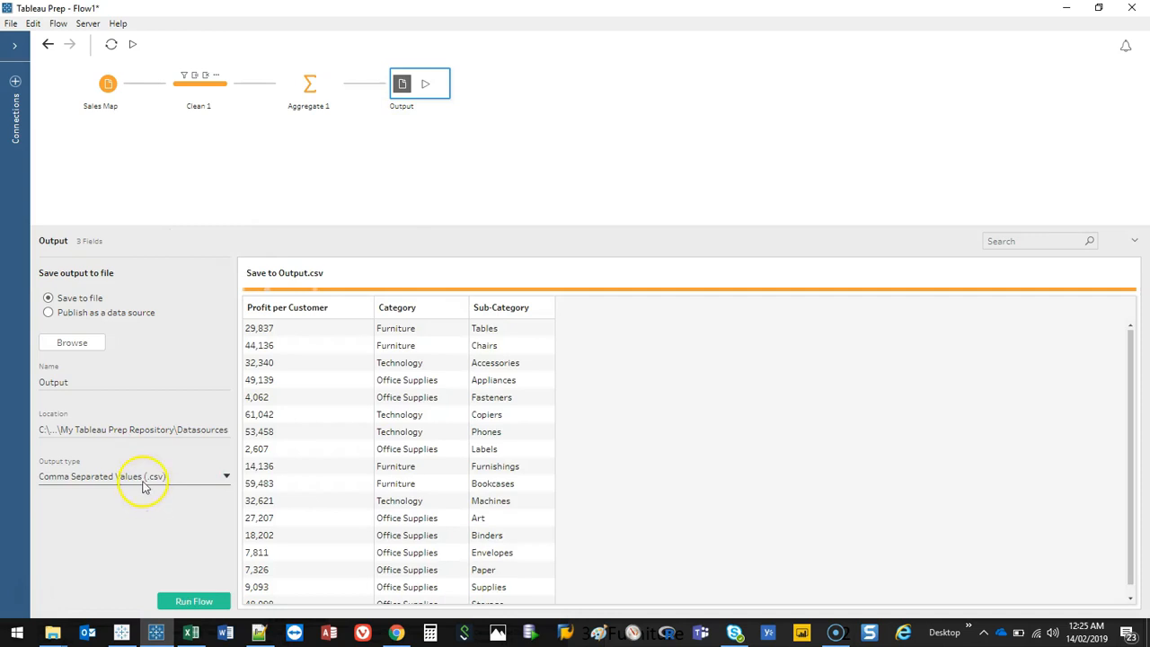
# Step: Save the output as Output.csv in the Downloads folder, replacing the existing file
pyautogui.click(78, 342)
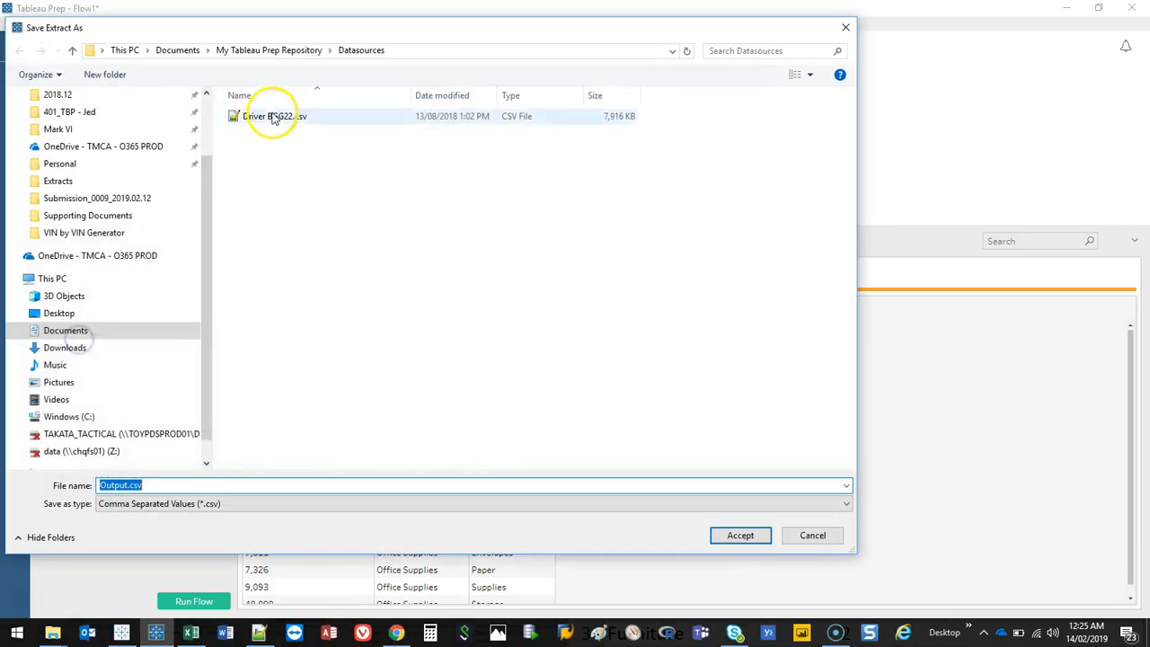
pyautogui.click(81, 348)
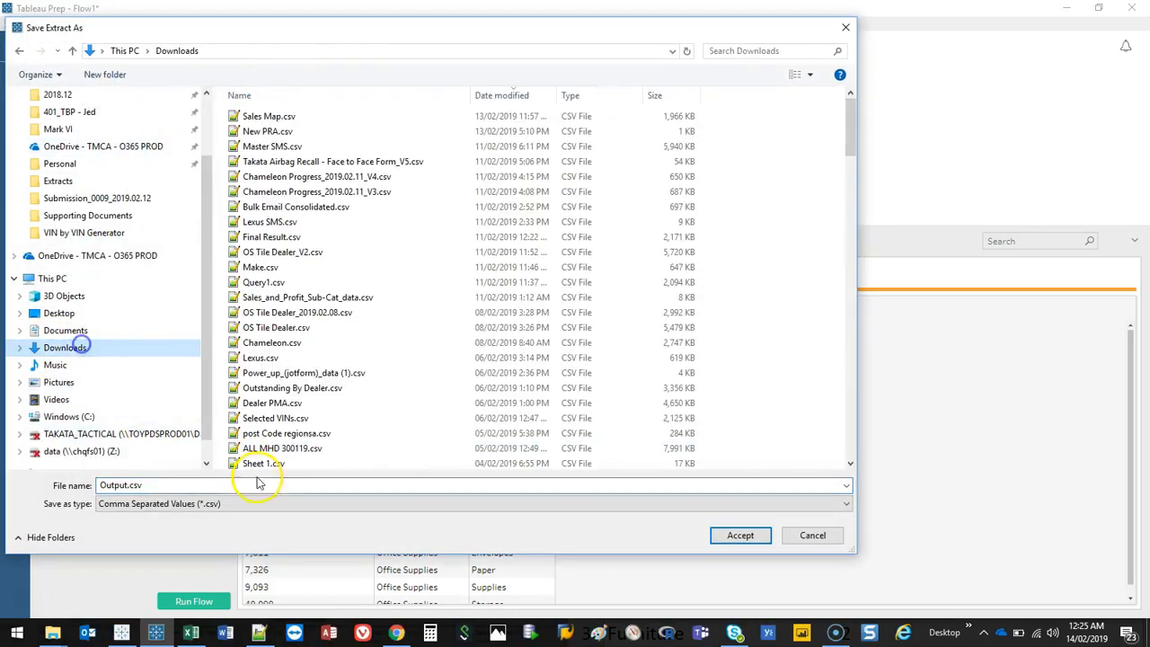
pyautogui.click(745, 539)
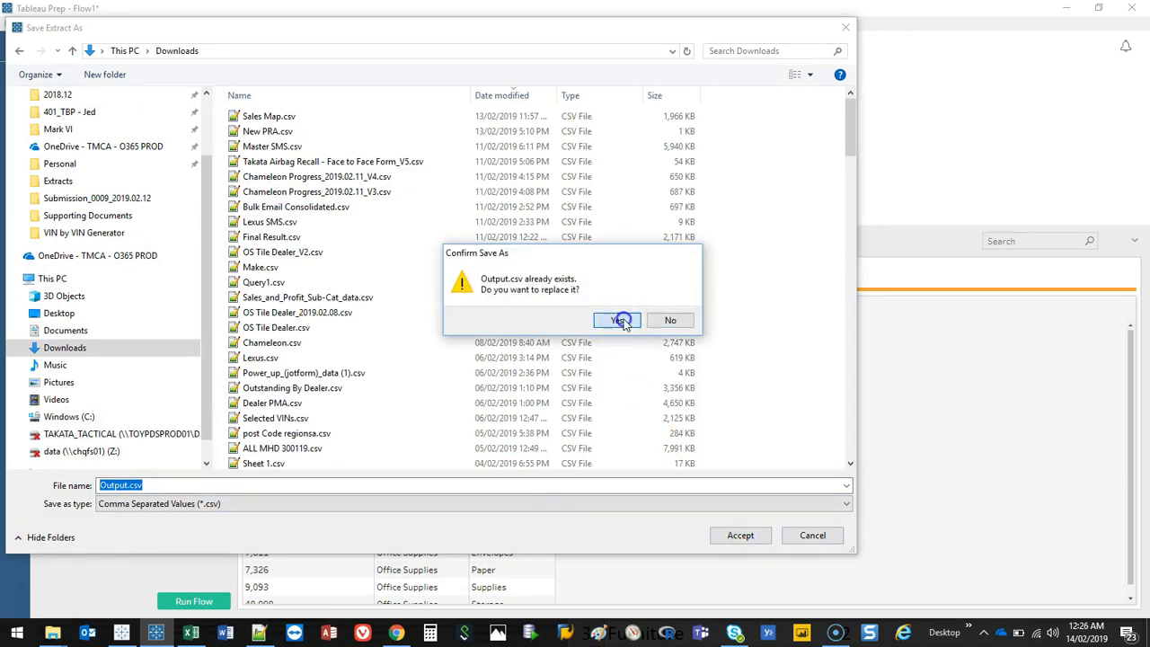
pyautogui.click(618, 321)
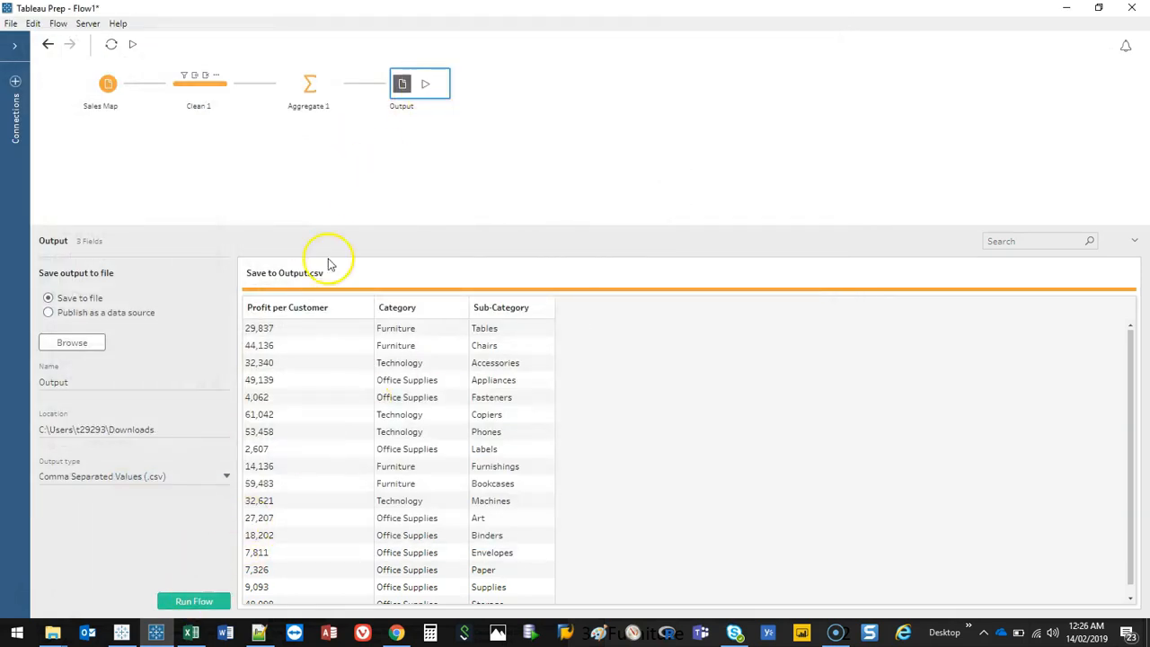
# Step: Run the flow, replacing the existing output file, and close the finished dialog
pyautogui.click(194, 602)
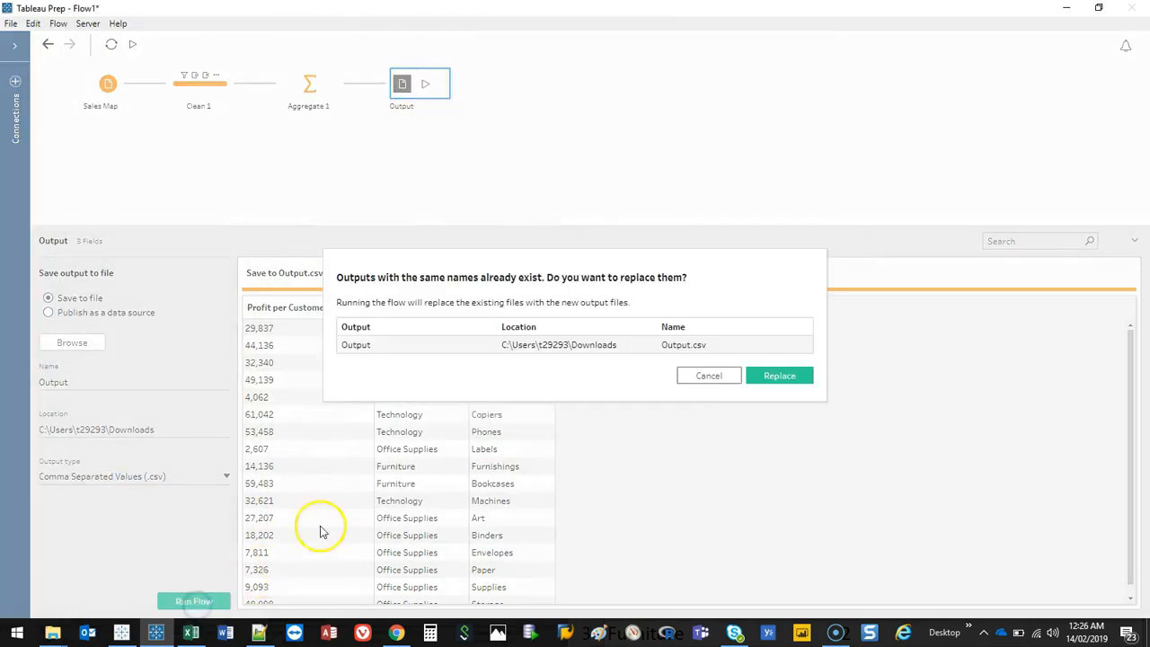
pyautogui.click(777, 376)
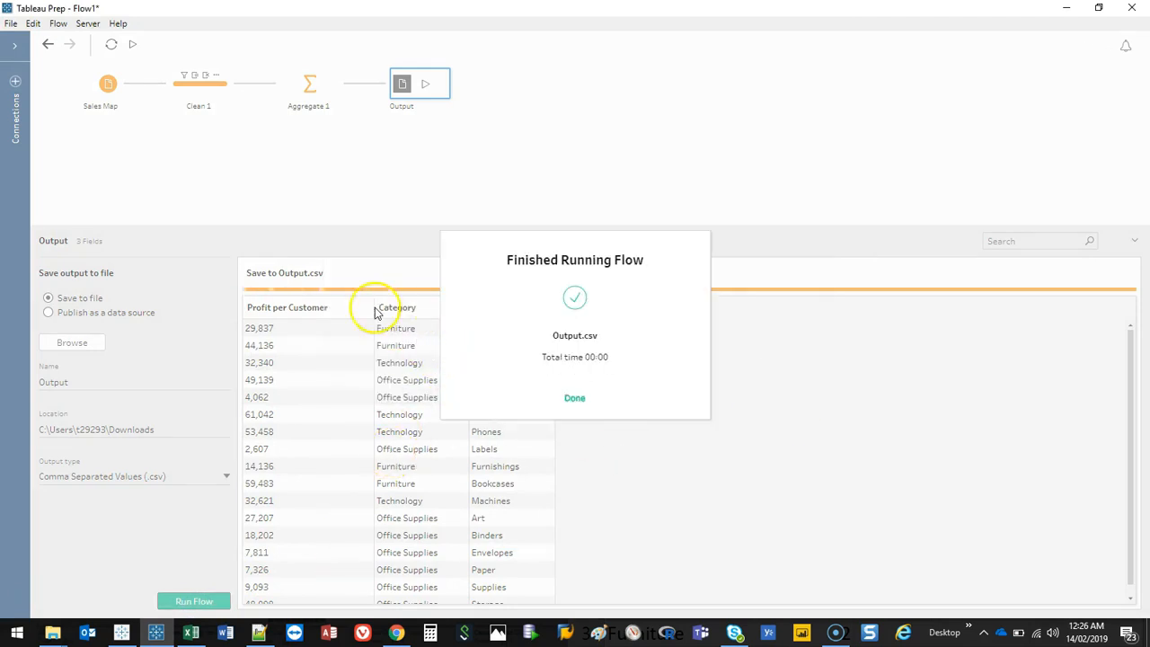
pyautogui.moveTo(230, 63)
pyautogui.mouseDown()
pyautogui.moveTo(311, 67)
pyautogui.moveTo(189, 63)
pyautogui.mouseUp()
pyautogui.moveTo(302, 52)
pyautogui.mouseDown()
pyautogui.moveTo(302, 35)
pyautogui.moveTo(289, 52)
pyautogui.mouseUp()
pyautogui.moveTo(434, 81); pyautogui.dragTo(609, 83)
pyautogui.press('Escape')
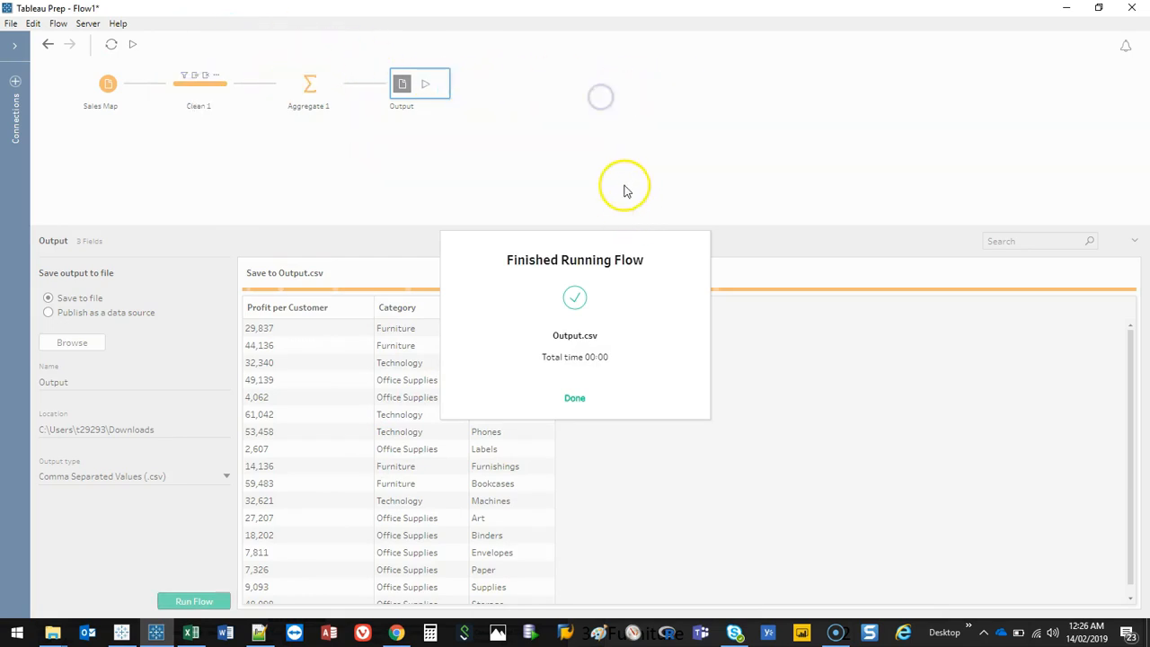
pyautogui.click(574, 397)
# Step: Open Output.csv from the Downloads folder in Excel and maximize its window
pyautogui.moveTo(52, 631)
pyautogui.click(40, 573)
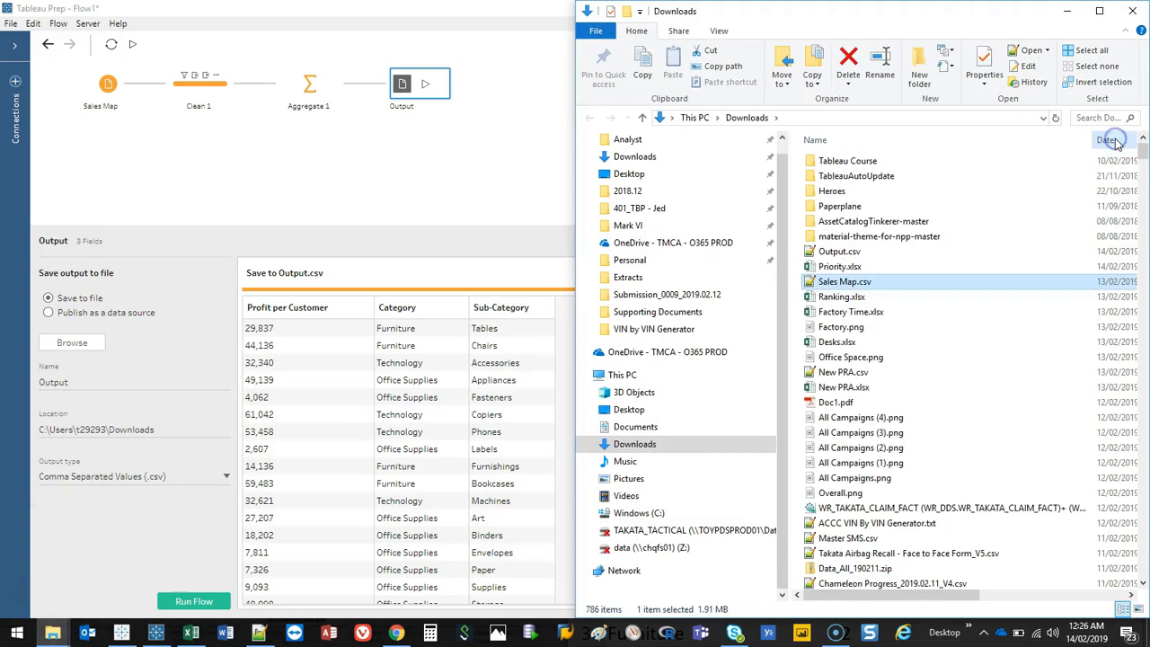
pyautogui.rightClick(842, 256)
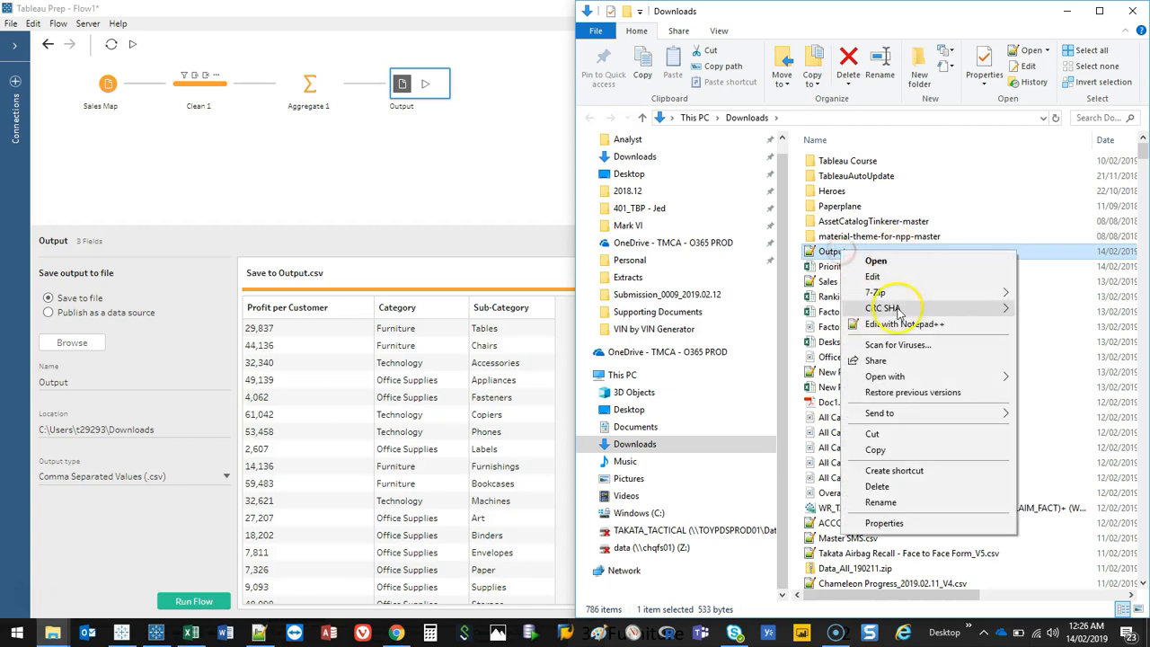
pyautogui.click(885, 376)
pyautogui.click(801, 379)
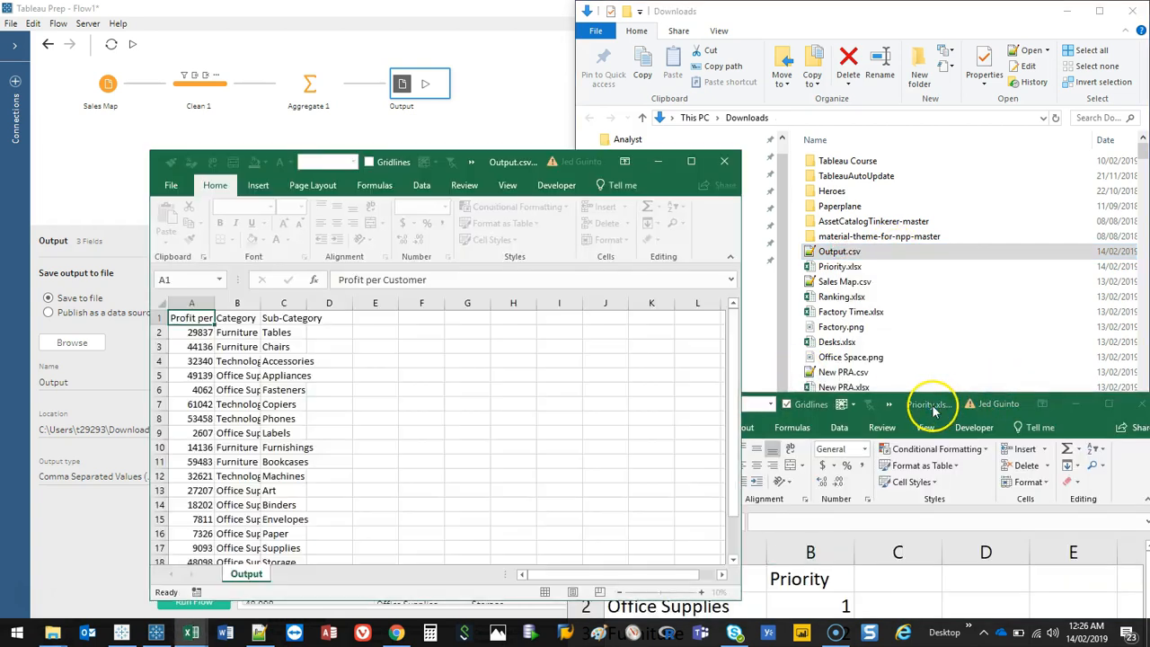
pyautogui.doubleClick(506, 162)
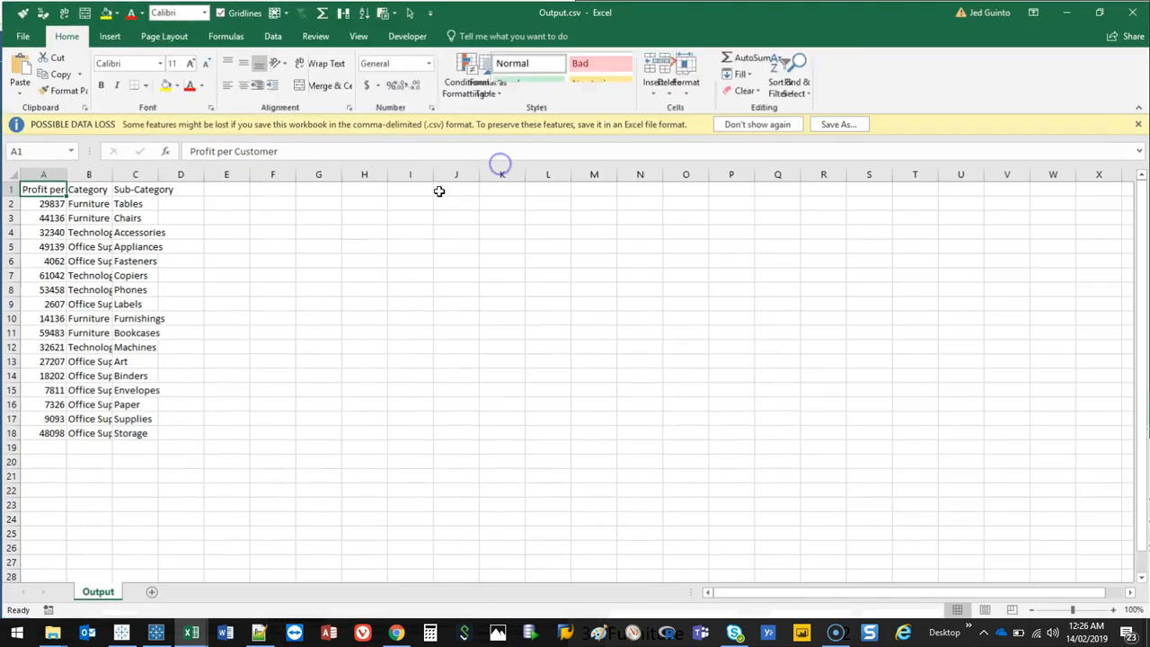
# Step: Autofit columns A to C of Output.csv and minimize Excel
pyautogui.moveTo(41, 173)
pyautogui.mouseDown()
pyautogui.moveTo(104, 183)
pyautogui.moveTo(21, 175)
pyautogui.mouseUp()
pyautogui.doubleClick(64, 174)
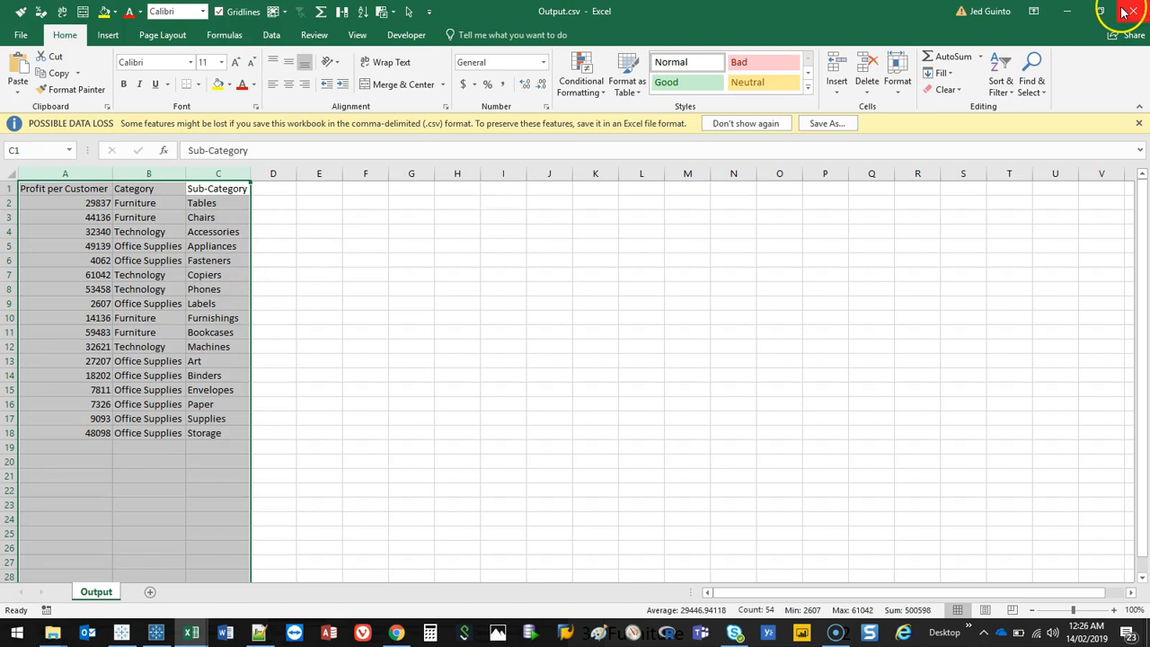
pyautogui.click(1071, 11)
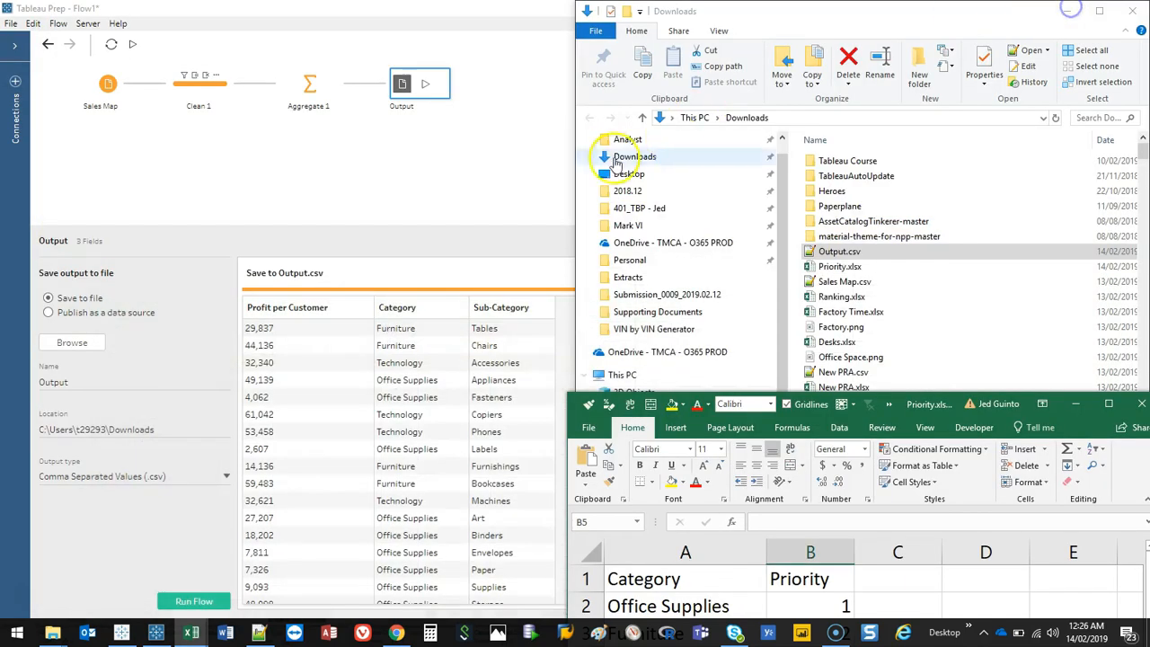
# Step: Return to Tableau Prep and add a second Aggregate branch from Clean 1
pyautogui.click(417, 176)
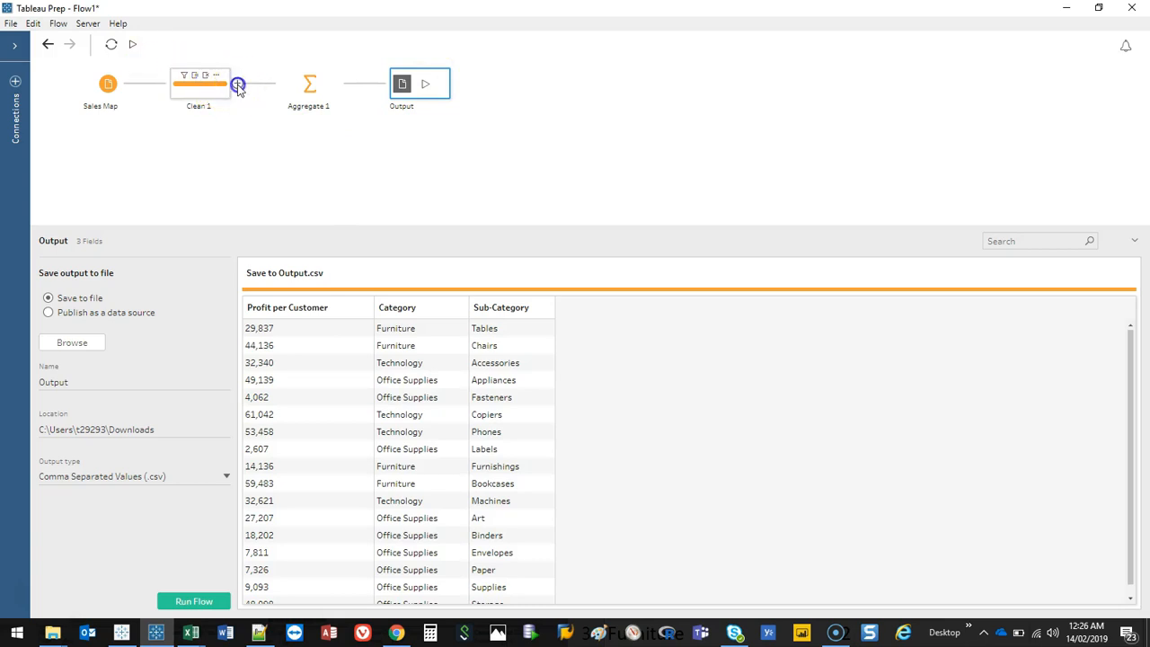
pyautogui.click(238, 85)
pyautogui.click(314, 132)
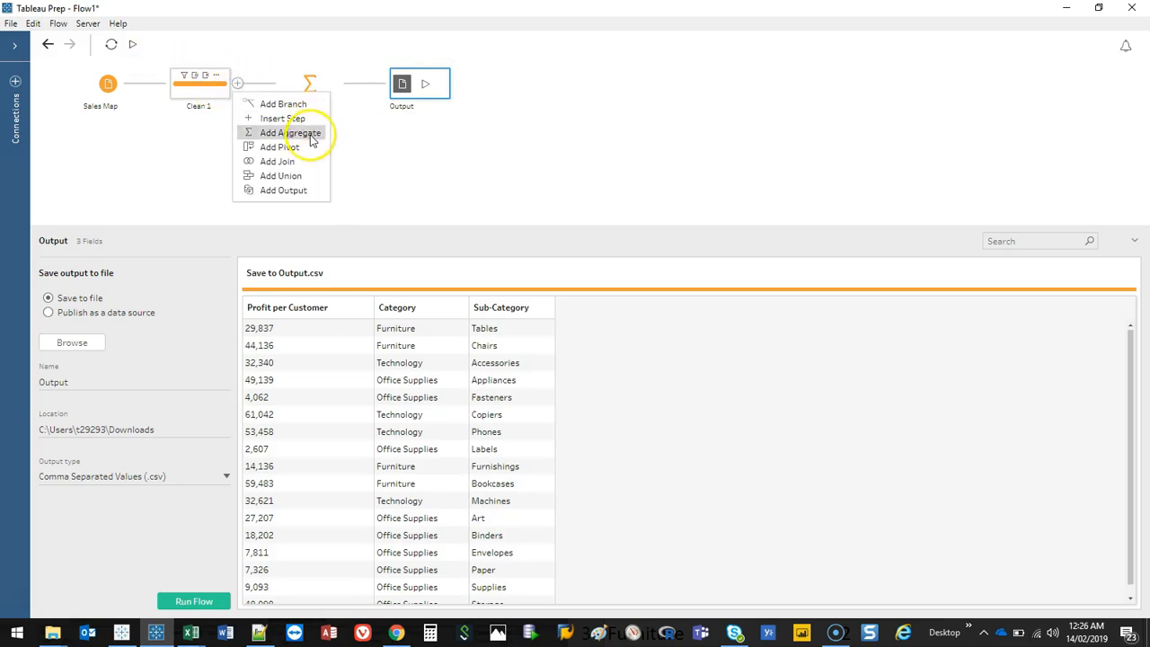
pyautogui.click(289, 133)
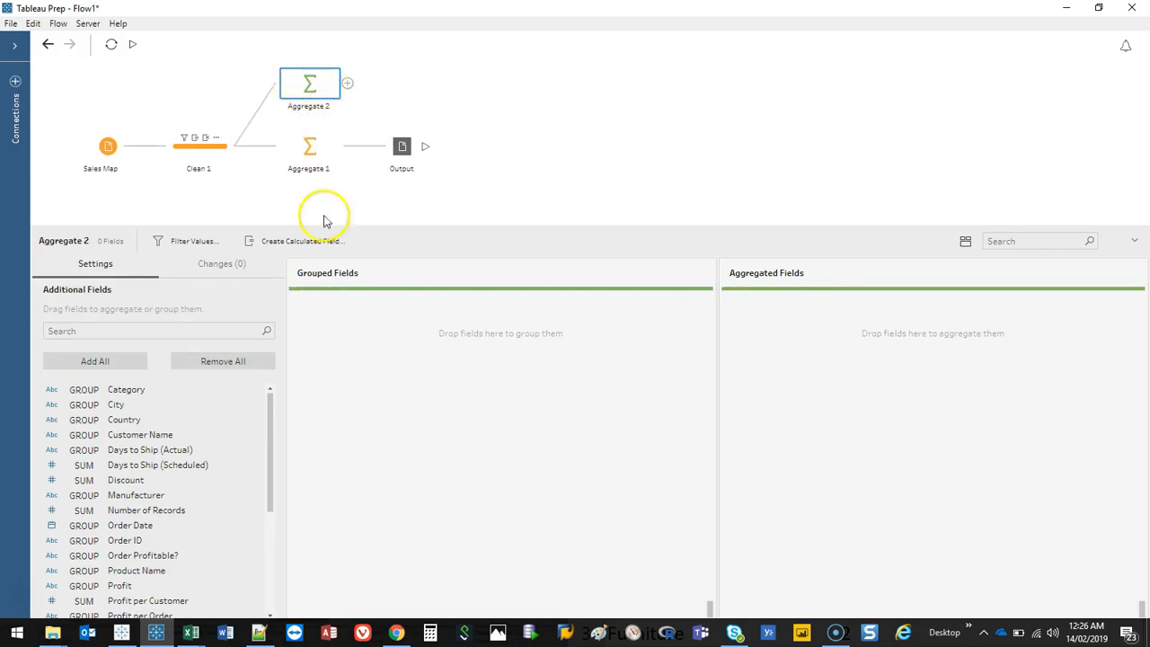
pyautogui.moveTo(240, 225); pyautogui.dragTo(257, 142)
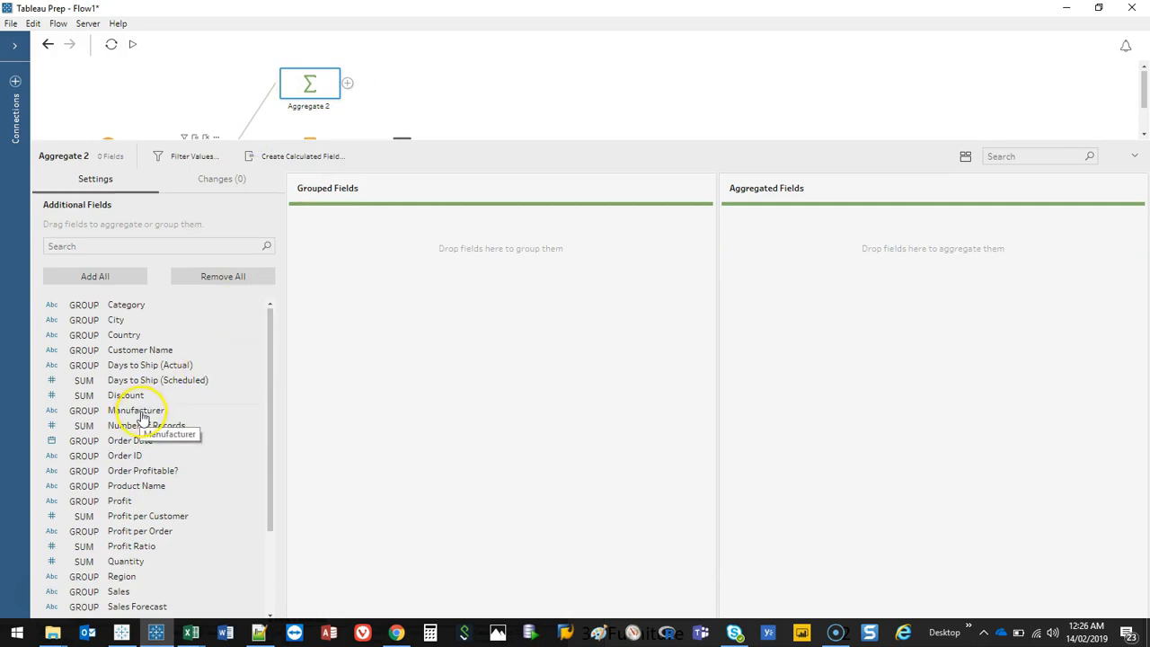
# Step: In Aggregate 2, group by Region and aggregate Discount as an Average
pyautogui.moveTo(270, 423); pyautogui.dragTo(268, 392)
pyautogui.moveTo(132, 407); pyautogui.dragTo(878, 315)
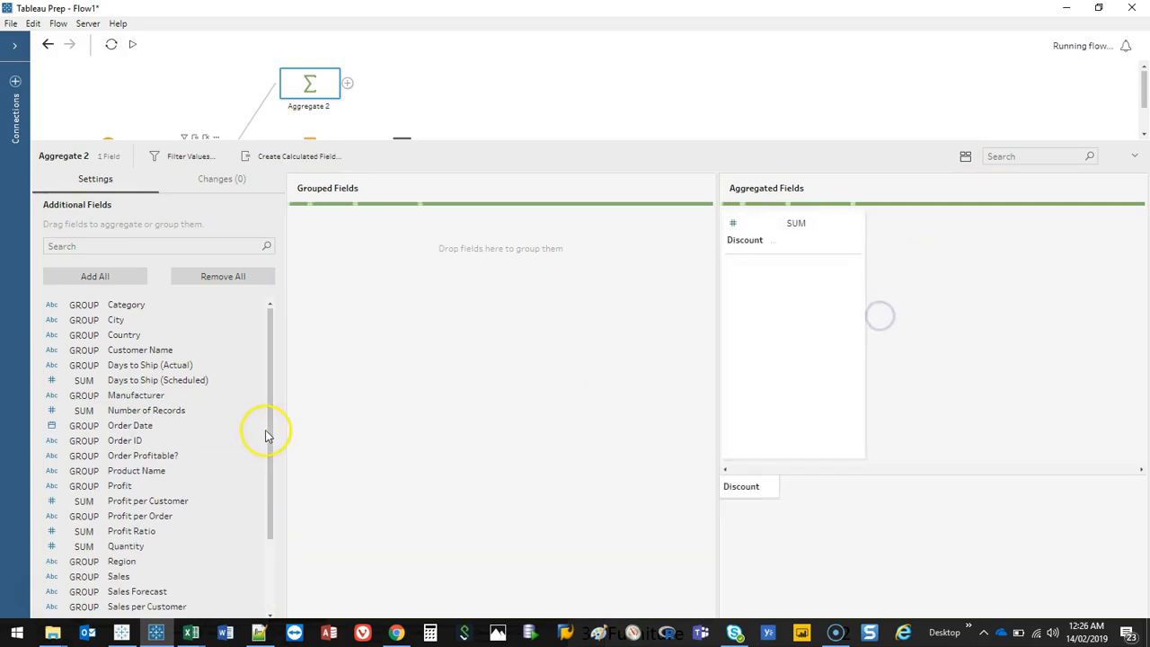
pyautogui.moveTo(268, 436); pyautogui.dragTo(269, 515)
pyautogui.moveTo(149, 475); pyautogui.dragTo(326, 403)
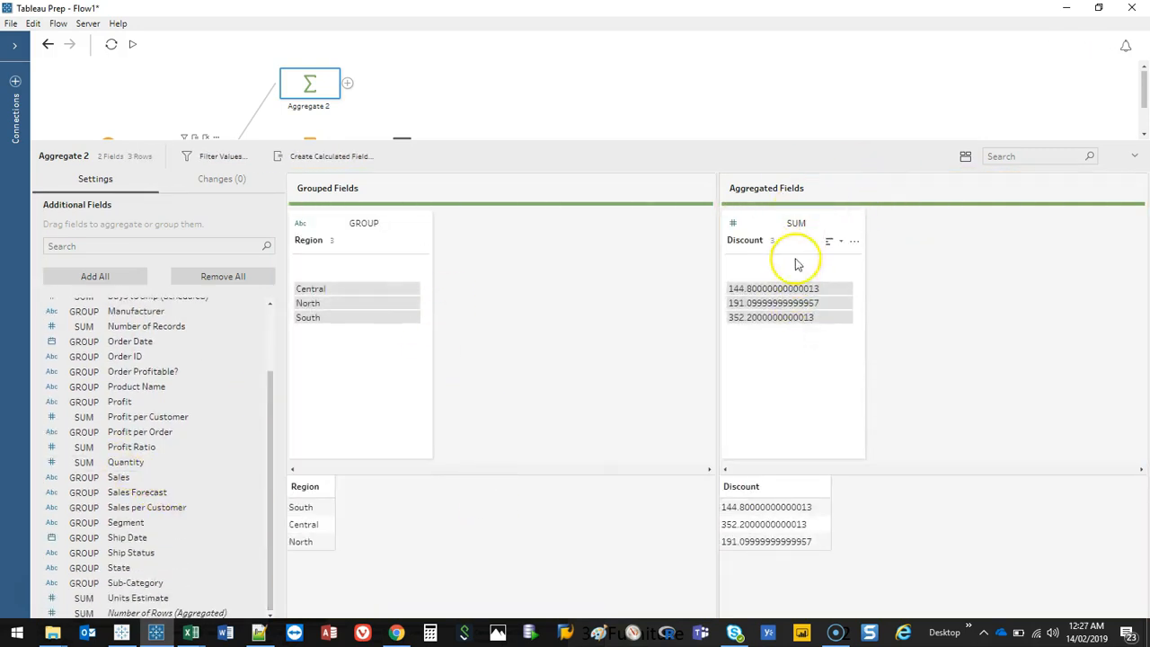
pyautogui.click(792, 225)
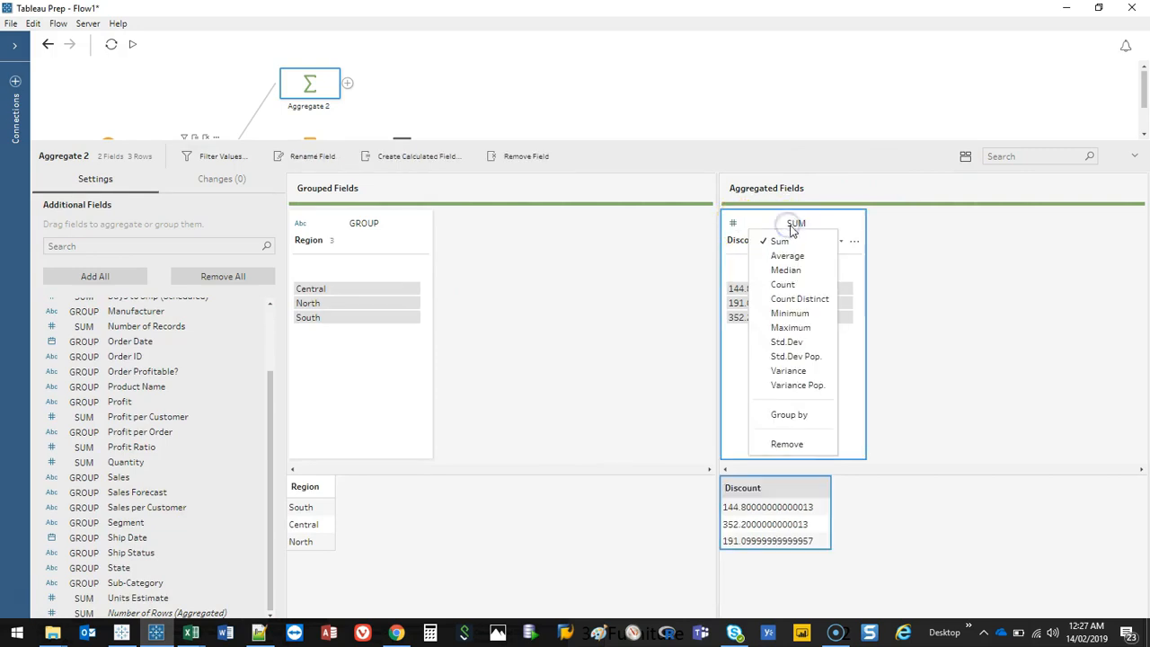
pyautogui.click(785, 256)
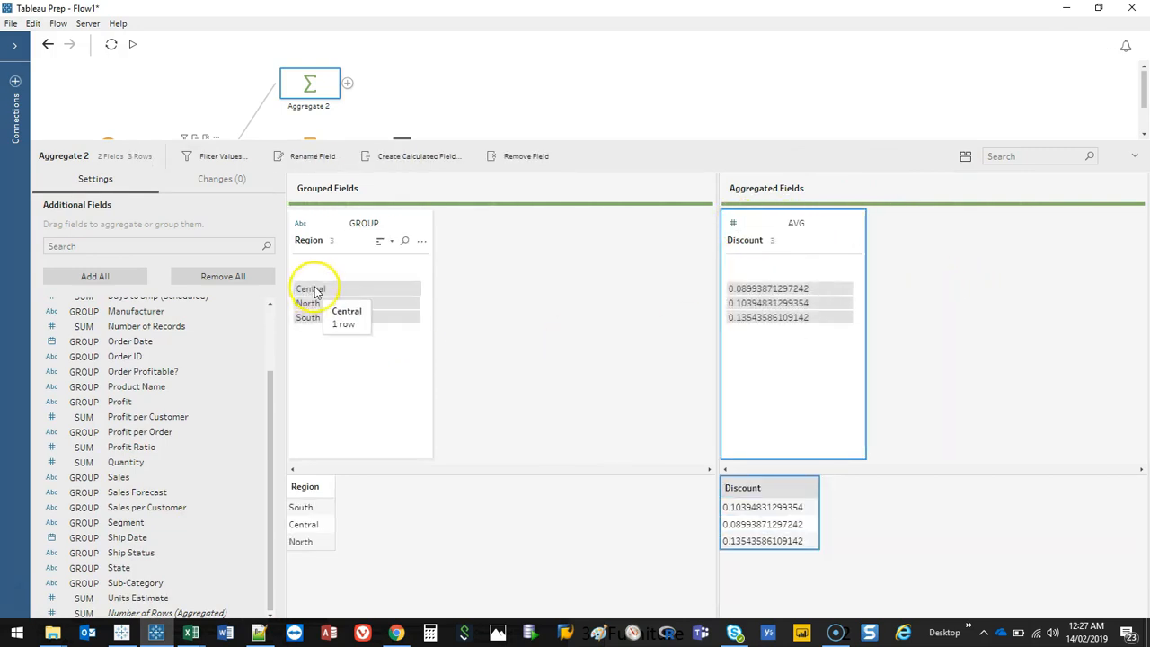
# Step: Add an output step after Aggregate 2
pyautogui.moveTo(378, 142); pyautogui.dragTo(373, 270)
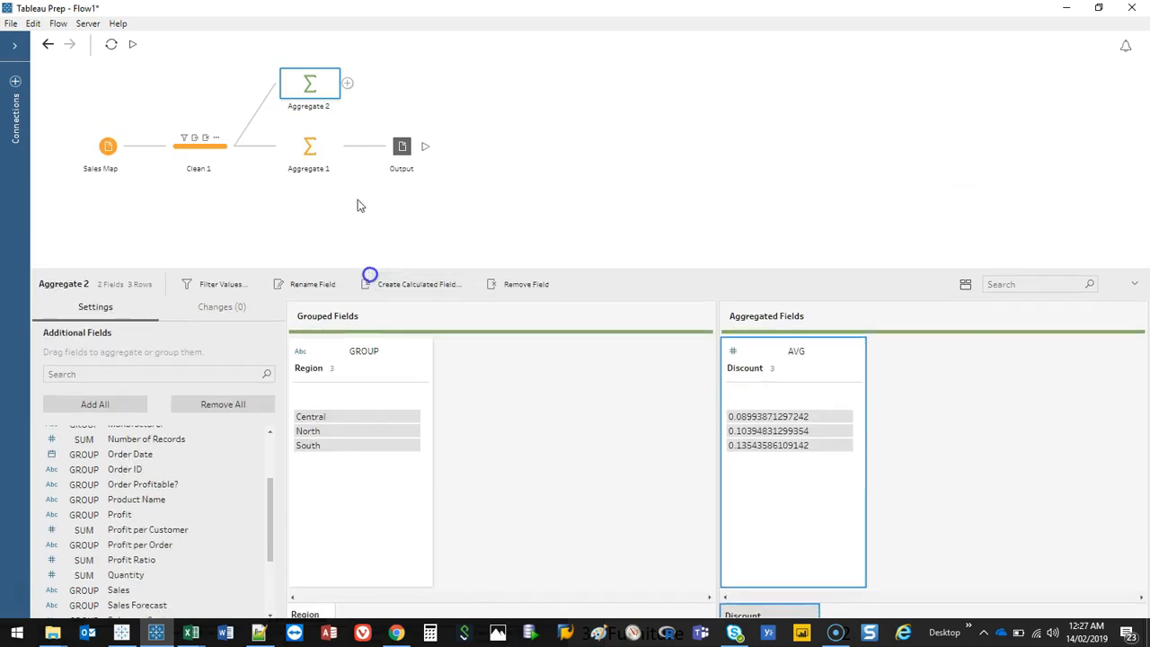
pyautogui.click(347, 83)
pyautogui.click(377, 176)
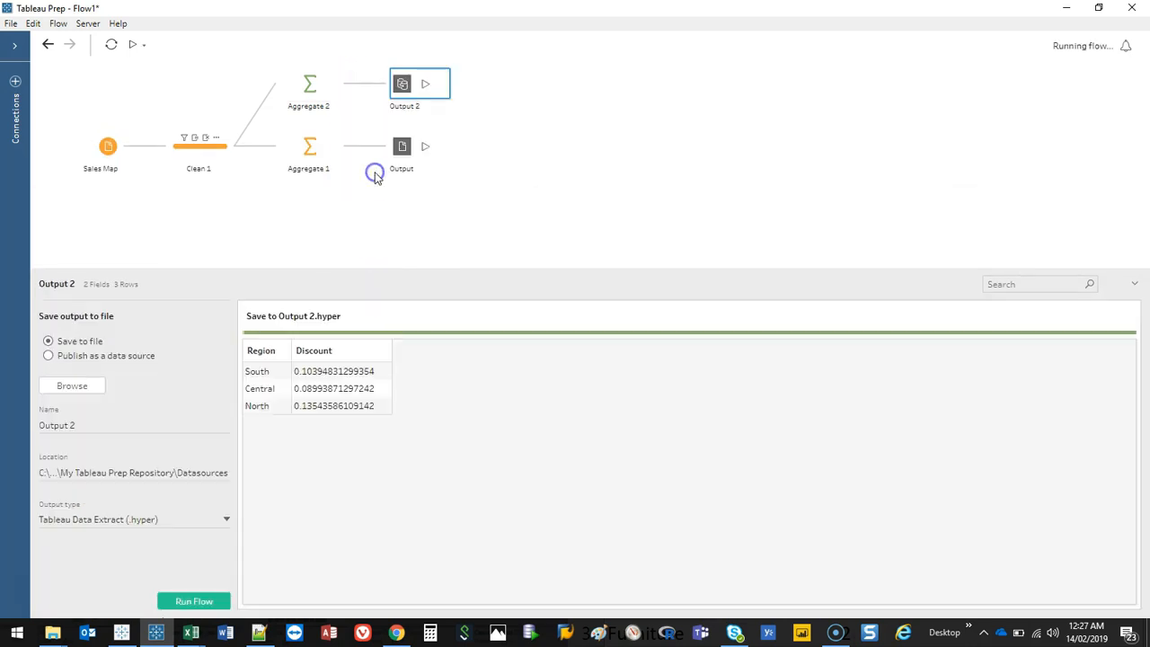
# Step: Set Output 2 to save as Comma Separated Values (.csv) in the Downloads folder
pyautogui.click(161, 528)
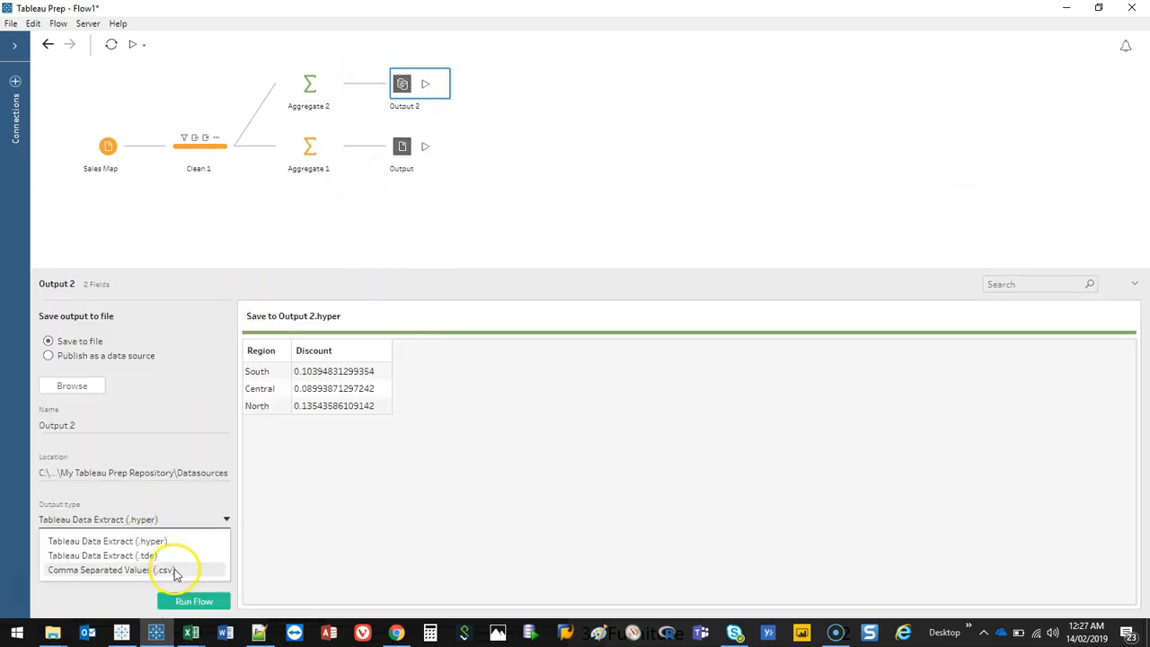
pyautogui.click(159, 570)
pyautogui.click(72, 386)
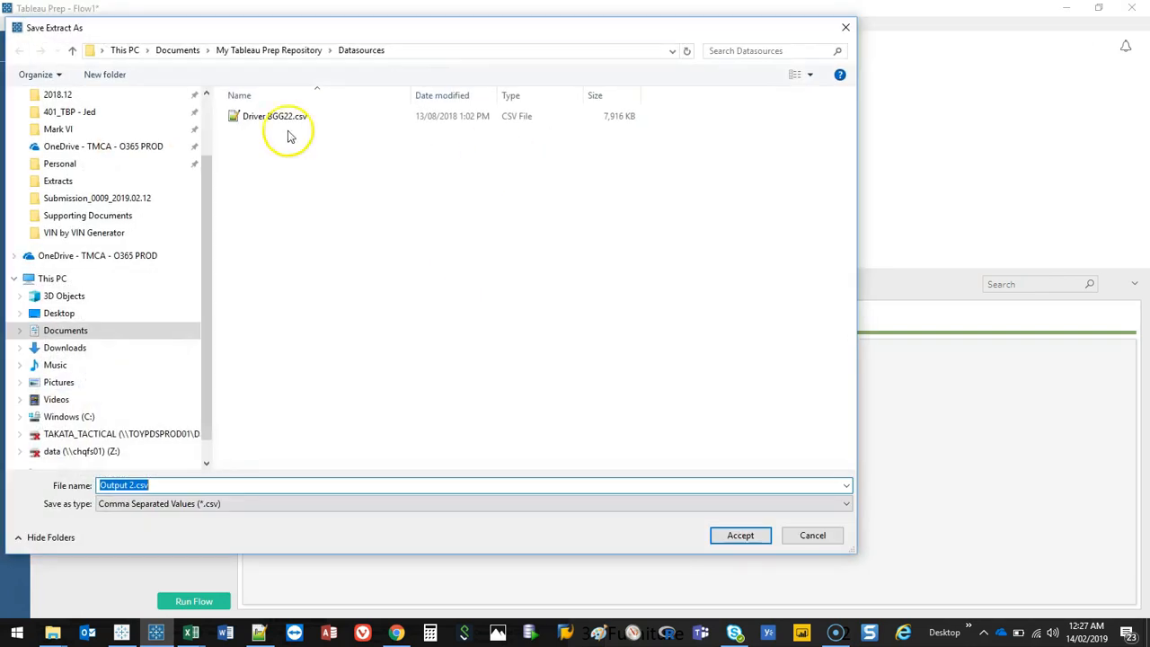
pyautogui.click(65, 347)
pyautogui.click(740, 534)
pyautogui.click(603, 318)
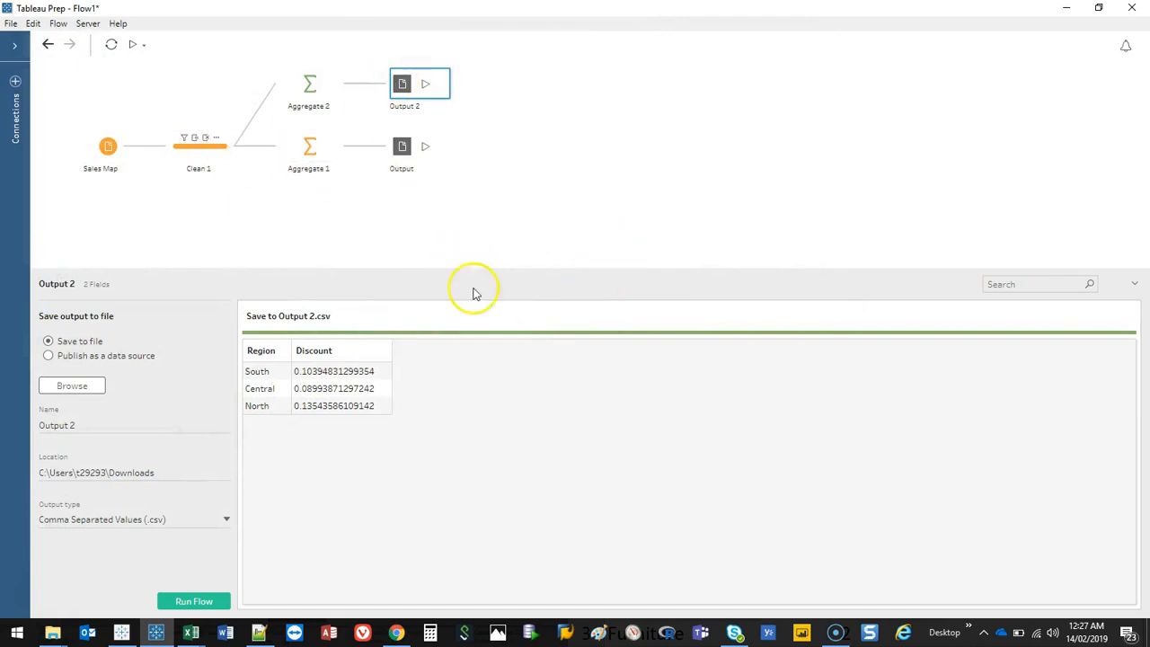
# Step: Try to run all flows and dismiss the resulting dialog
pyautogui.moveTo(477, 271); pyautogui.dragTo(493, 355)
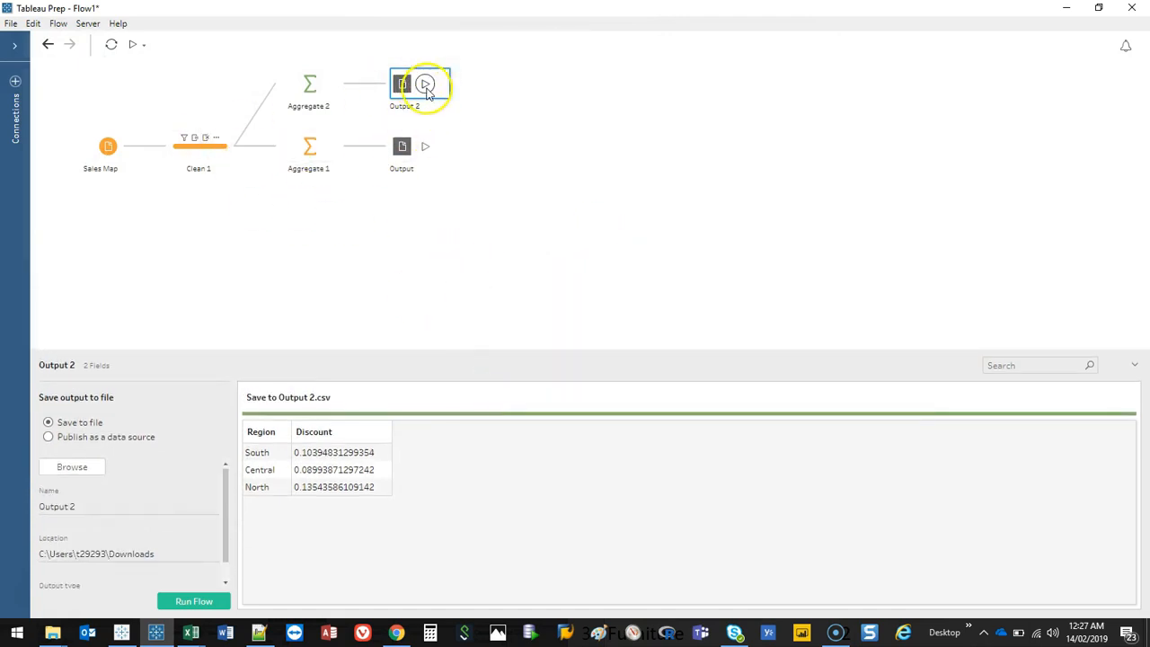
pyautogui.click(132, 44)
pyautogui.click(778, 375)
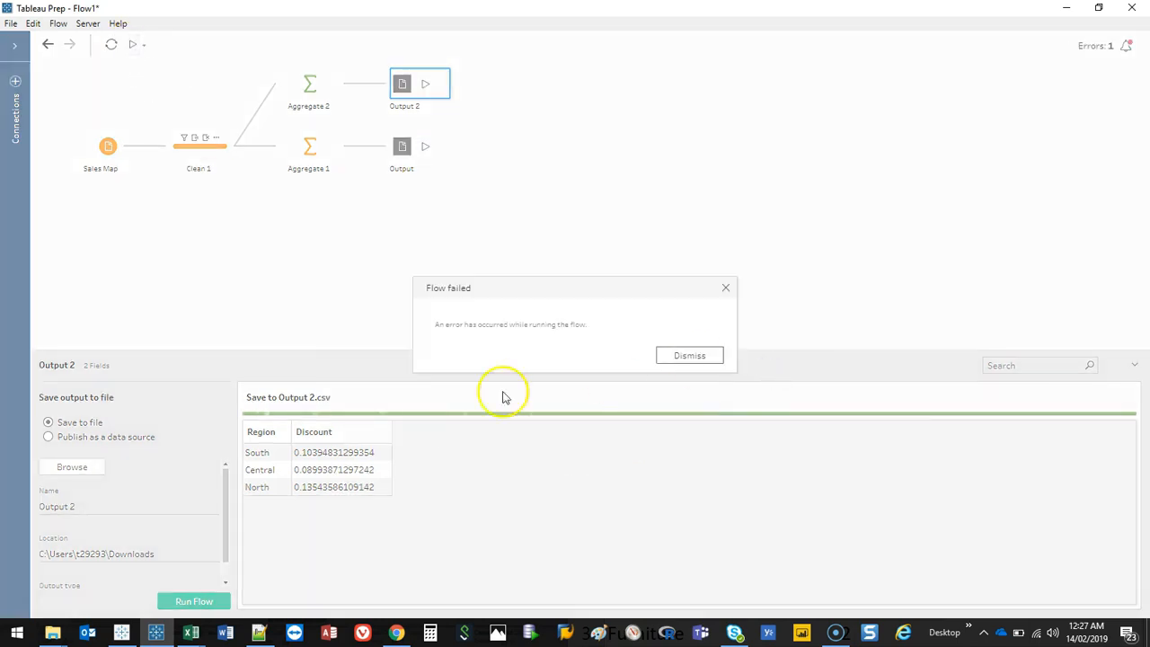
pyautogui.click(689, 356)
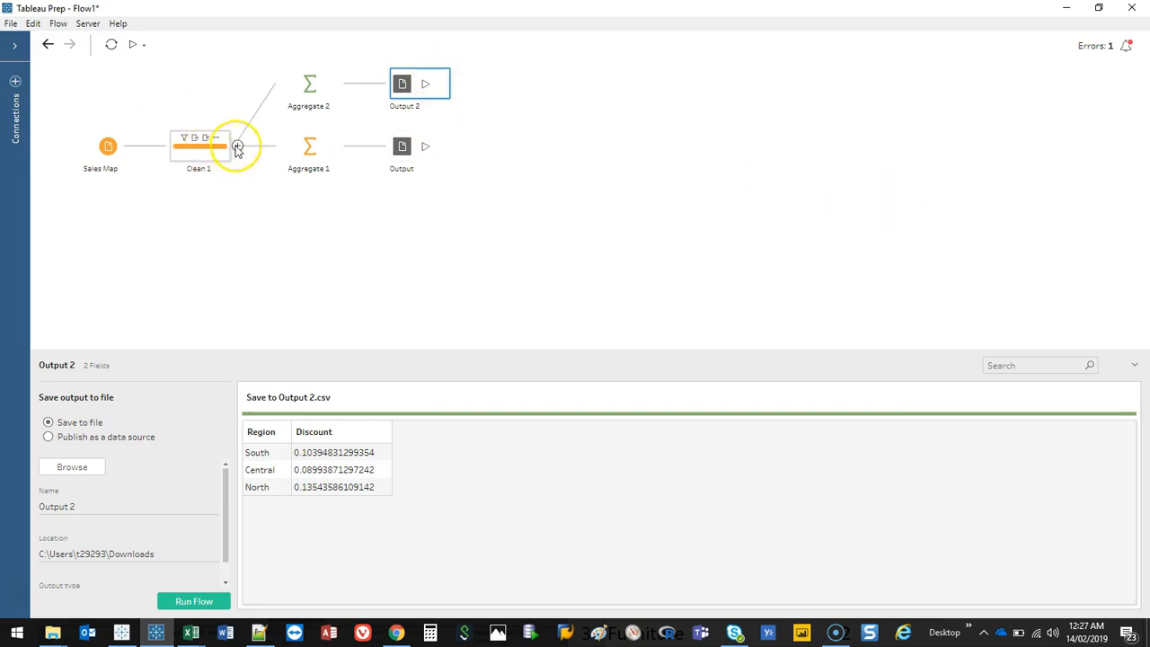
# Step: Bring the Priority.xlsx workbook window into view over the flow
pyautogui.click(237, 146)
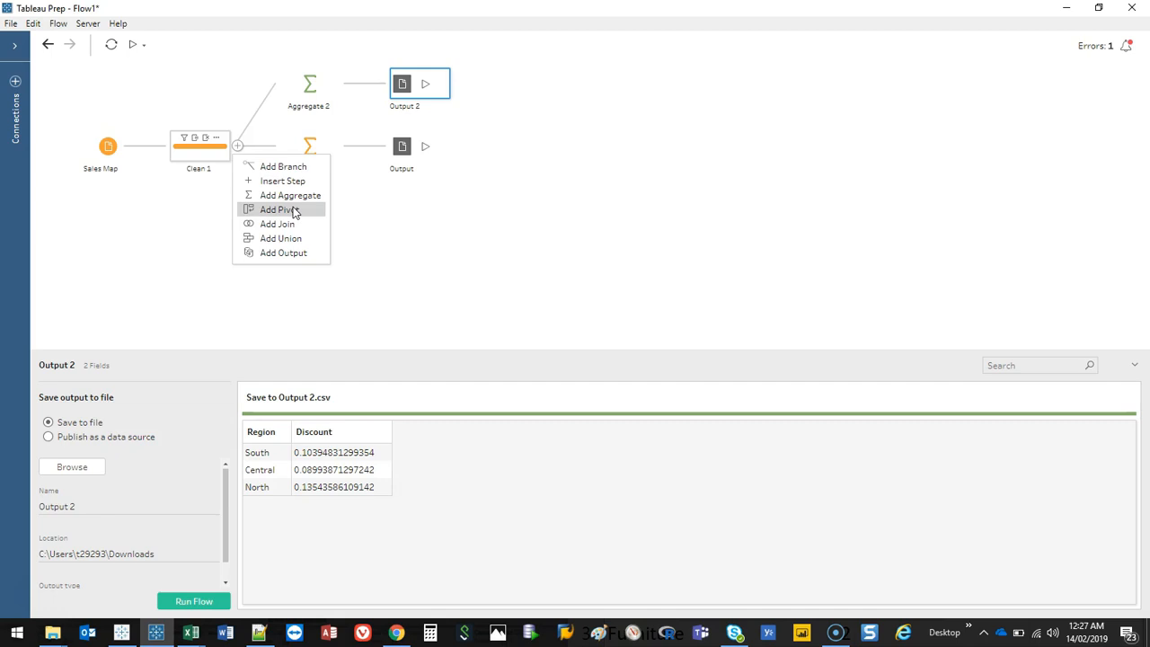
pyautogui.moveTo(191, 633)
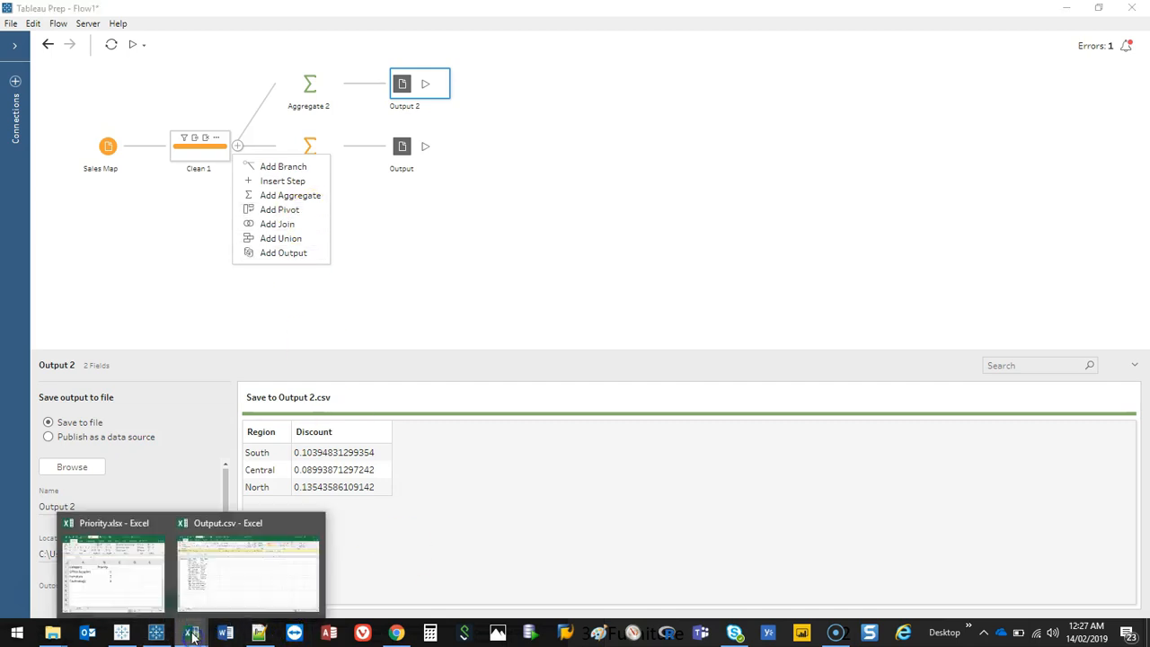
pyautogui.click(155, 599)
pyautogui.moveTo(925, 328); pyautogui.dragTo(417, 138)
# Step: Open Sales Map.csv from Excel's recent files and maximize its window
pyautogui.click(190, 632)
pyautogui.click(185, 492)
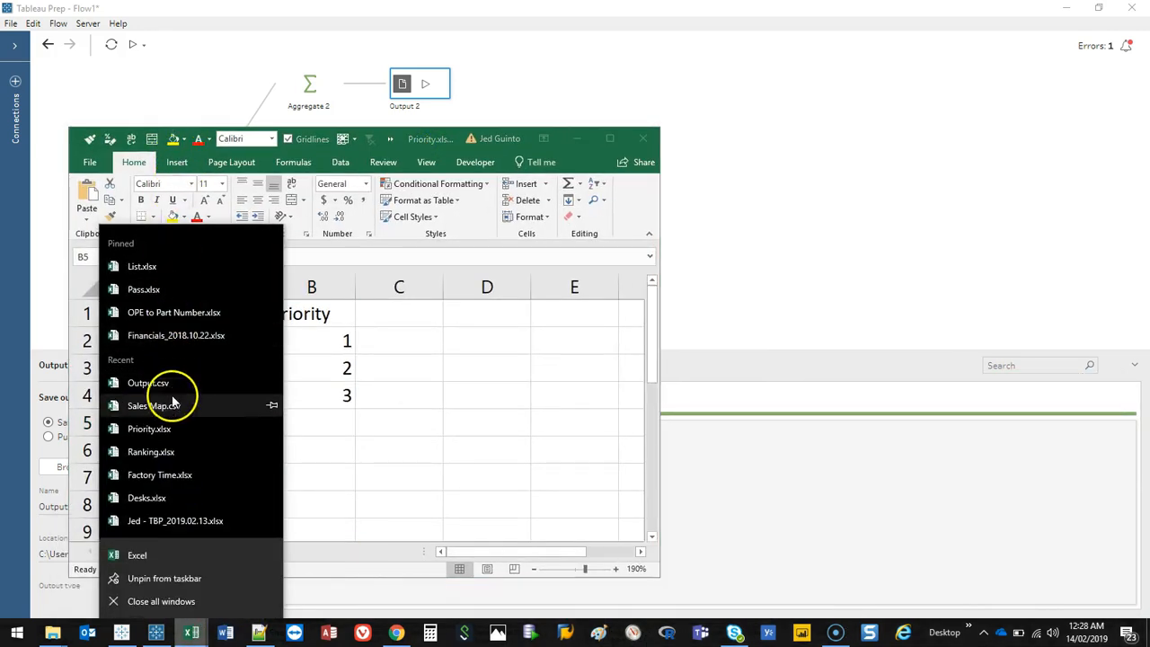
pyautogui.press('Escape')
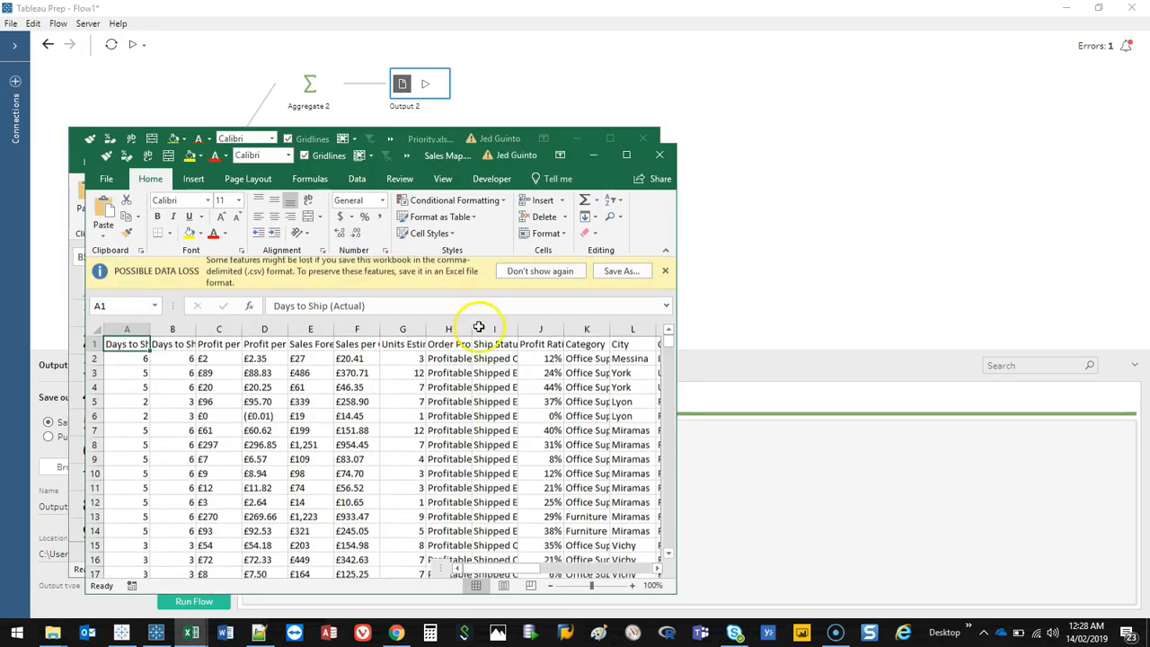
pyautogui.click(629, 144)
# Step: Insert a PivotTable of all the Sales Map data on a new sheet
pyautogui.click(262, 303)
pyautogui.hotkey('ctrl', 'a')
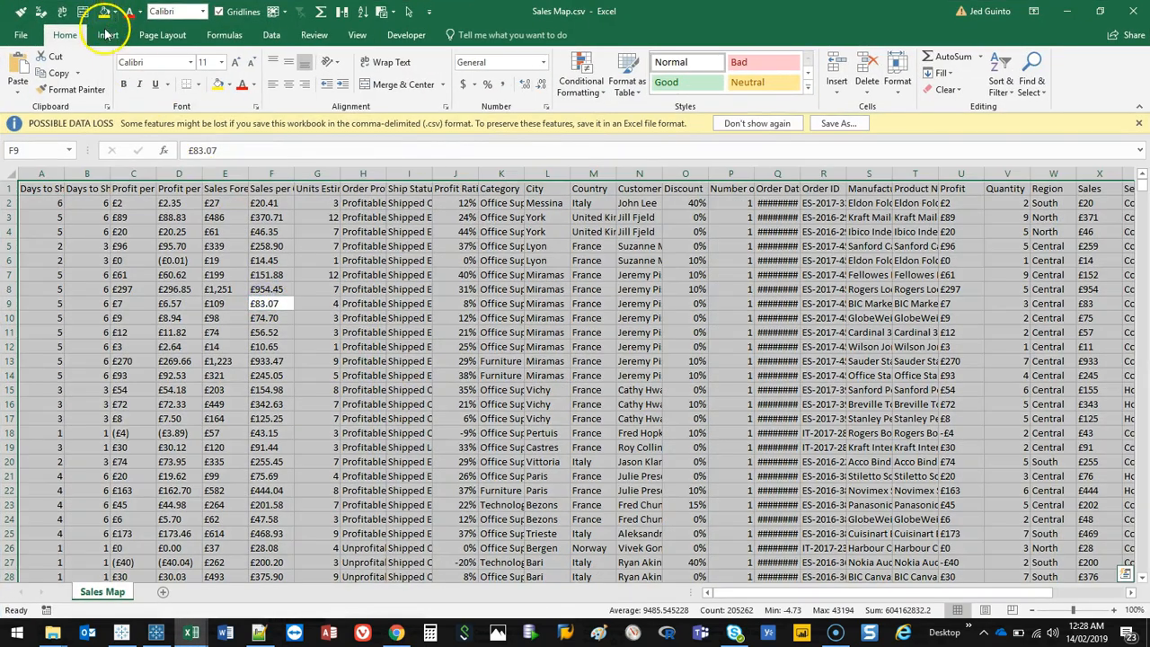
pyautogui.click(107, 34)
pyautogui.click(23, 70)
pyautogui.click(443, 346)
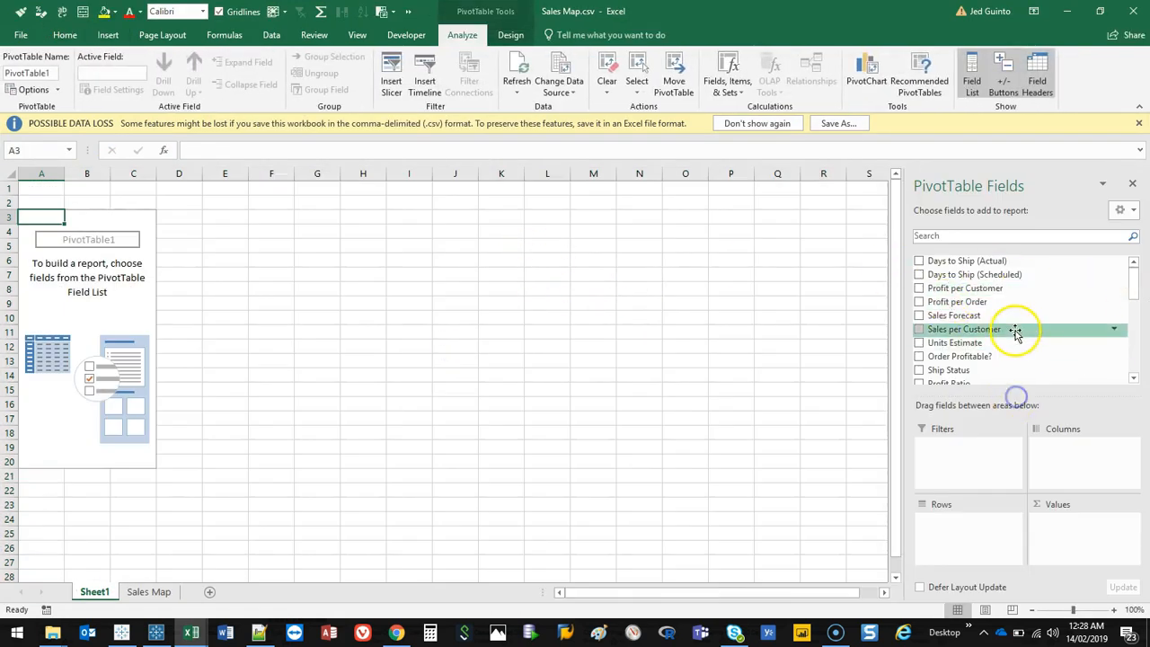
# Step: Build the pivot with Category in rows, Sub-Category in columns and Count of Sales as values
pyautogui.scroll(-1, 1135, 289)
pyautogui.moveTo(1134, 289); pyautogui.dragTo(1137, 306)
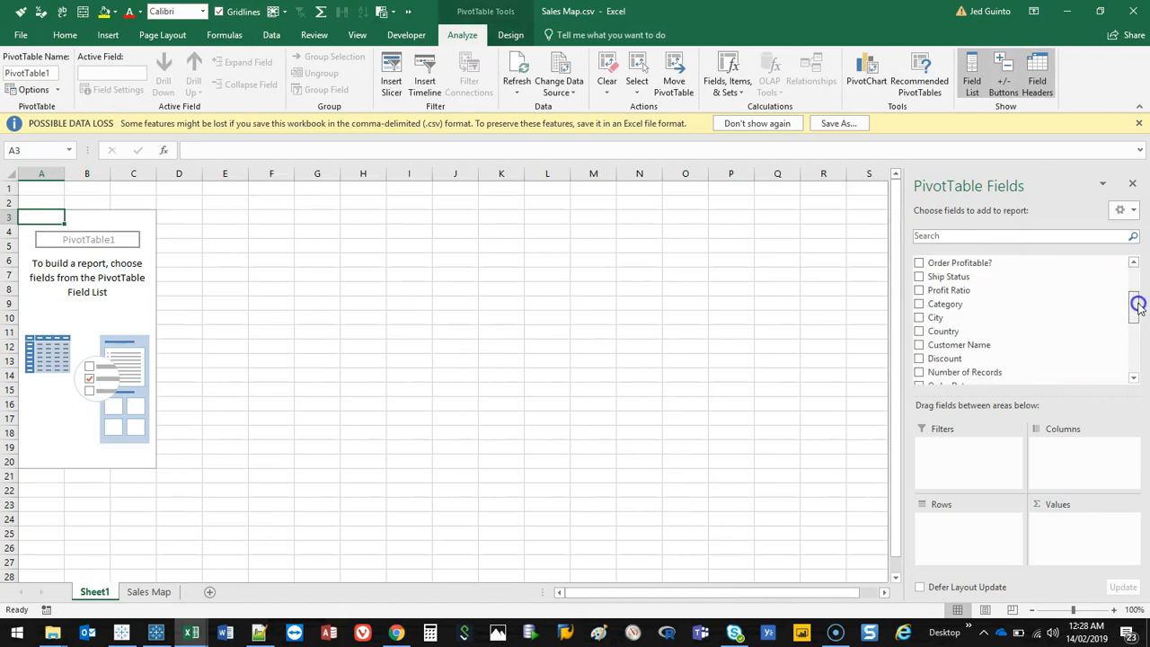
pyautogui.moveTo(945, 303); pyautogui.dragTo(975, 531)
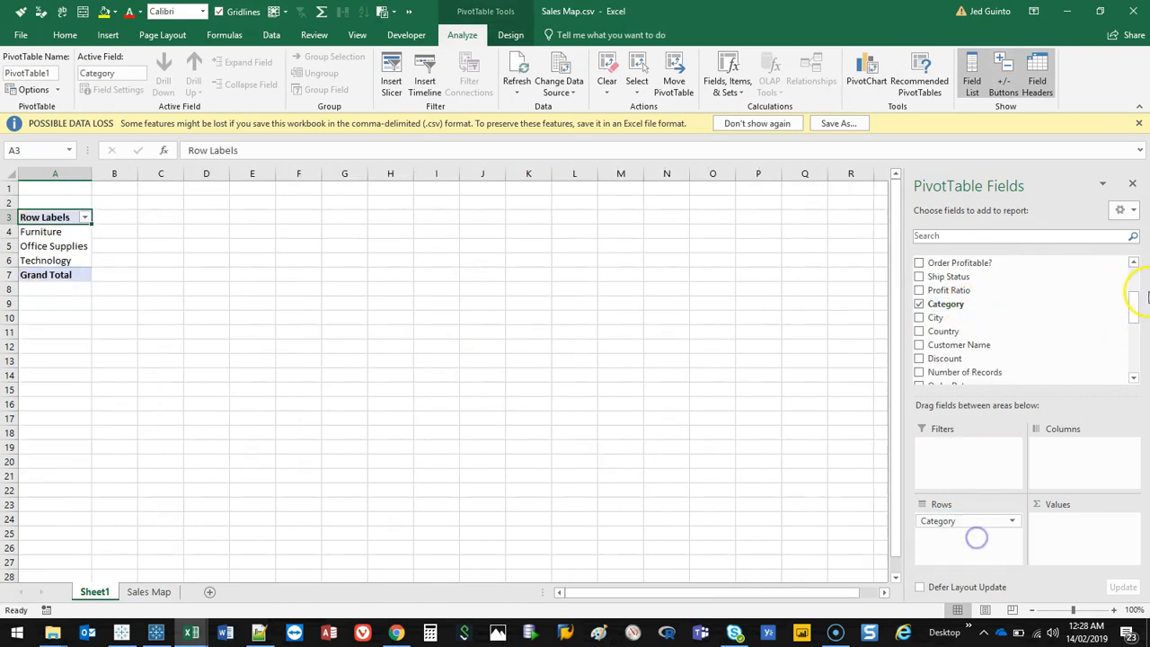
pyautogui.moveTo(1133, 303); pyautogui.dragTo(1134, 362)
pyautogui.moveTo(1008, 357); pyautogui.dragTo(1097, 467)
pyautogui.moveTo(1134, 360)
pyautogui.mouseDown()
pyautogui.moveTo(1134, 339)
pyautogui.moveTo(1133, 352)
pyautogui.mouseUp()
pyautogui.moveTo(937, 301); pyautogui.dragTo(1073, 539)
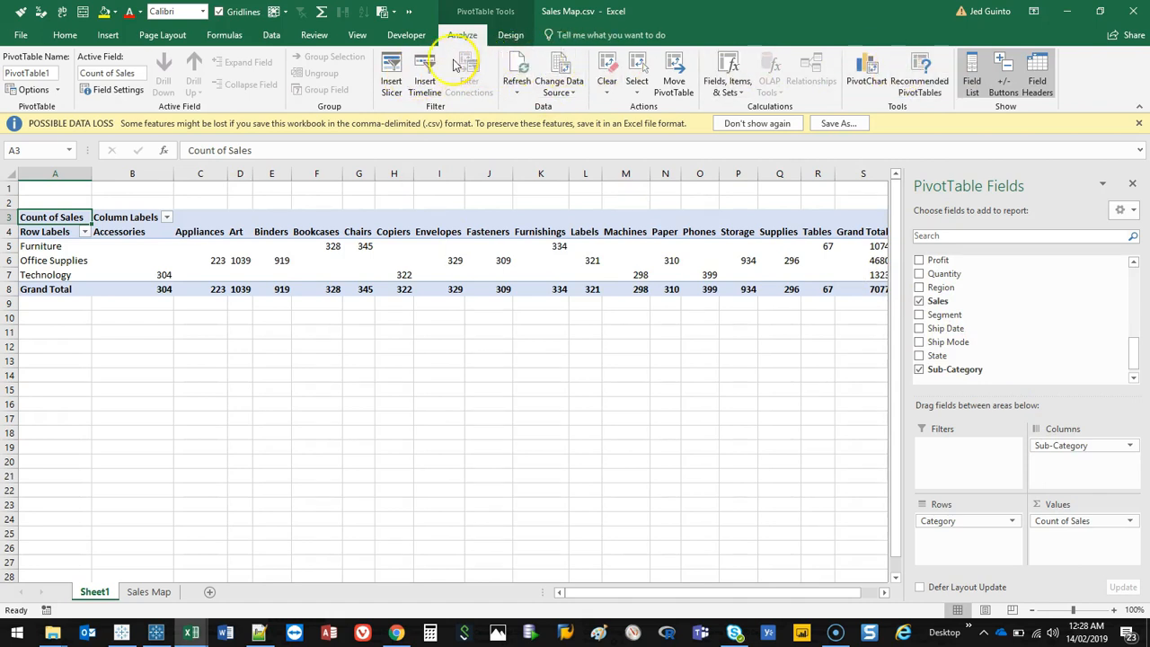
# Step: Swap the pivot so Sub-Category is in rows and Category in columns
pyautogui.click(509, 35)
pyautogui.click(467, 36)
pyautogui.moveTo(970, 521)
pyautogui.mouseDown()
pyautogui.moveTo(1060, 477)
pyautogui.moveTo(1076, 457)
pyautogui.moveTo(978, 536)
pyautogui.mouseUp()
pyautogui.click(160, 261)
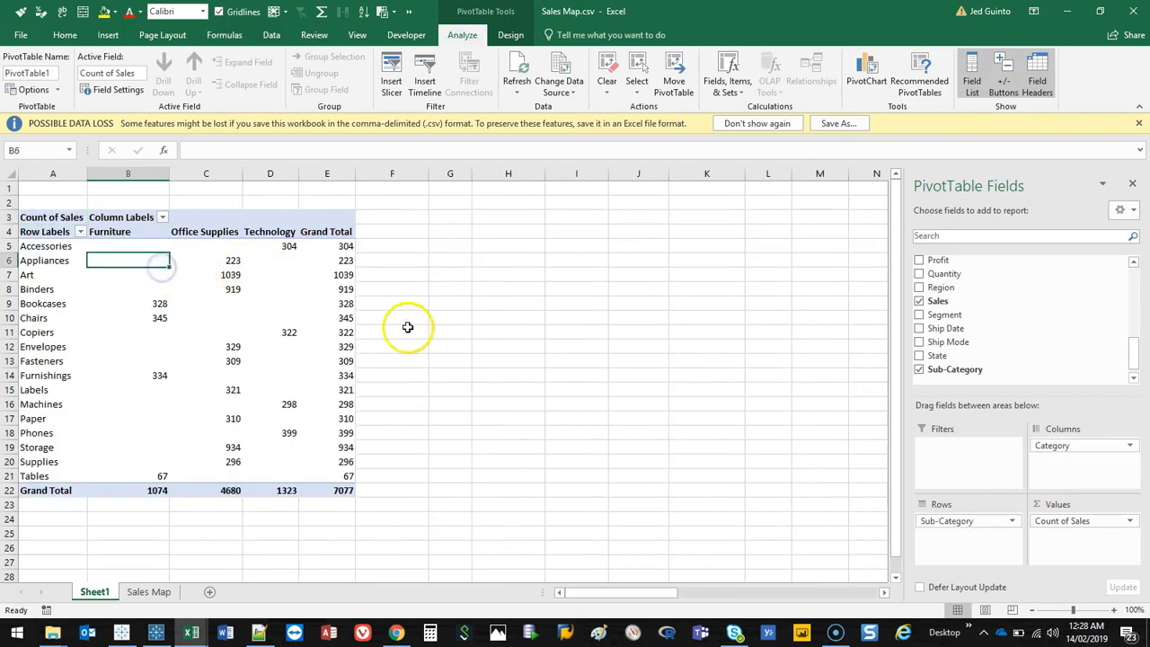
# Step: Move Category into rows beneath Sub-Category and hide the pivot's expand/collapse buttons
pyautogui.hotkey('ctrl', 'a')
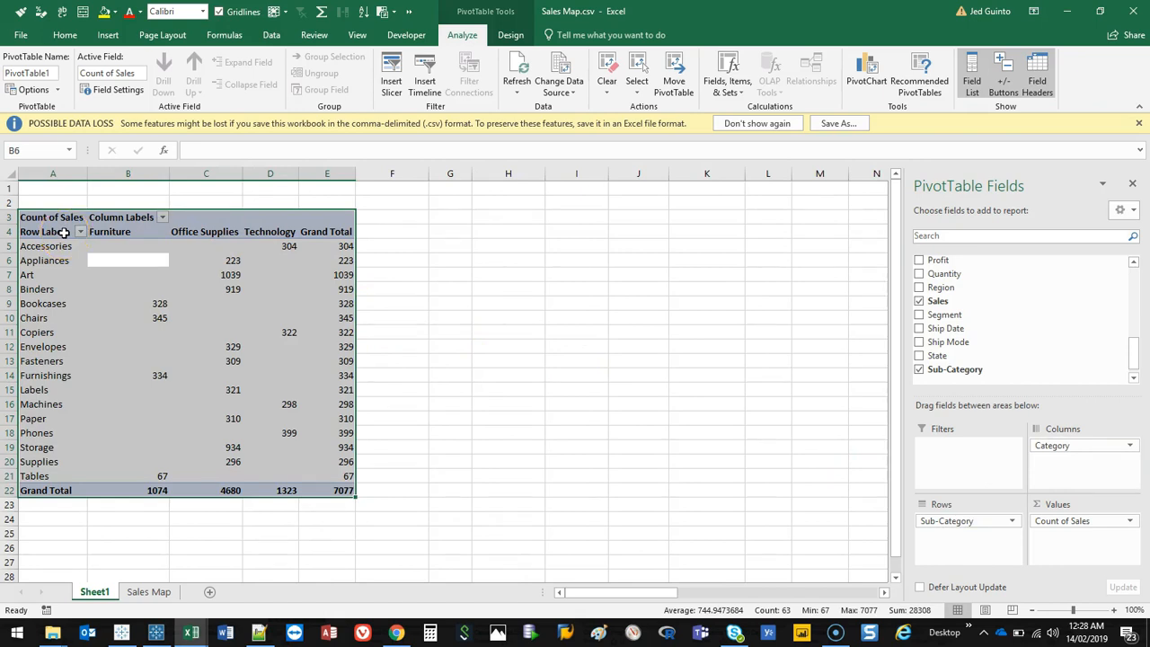
pyautogui.moveTo(1093, 440); pyautogui.dragTo(992, 539)
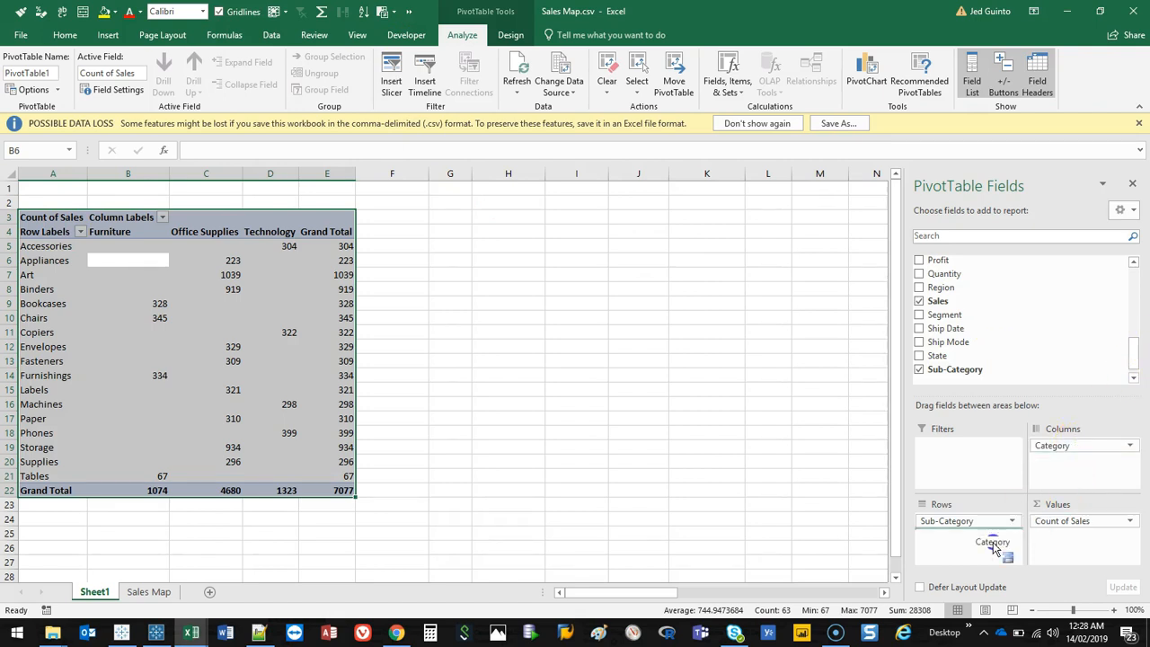
pyautogui.click(1004, 81)
pyautogui.click(509, 34)
pyautogui.click(97, 86)
pyautogui.click(89, 116)
# Step: Turn off subtotals in the pivot table
pyautogui.click(56, 82)
pyautogui.click(22, 79)
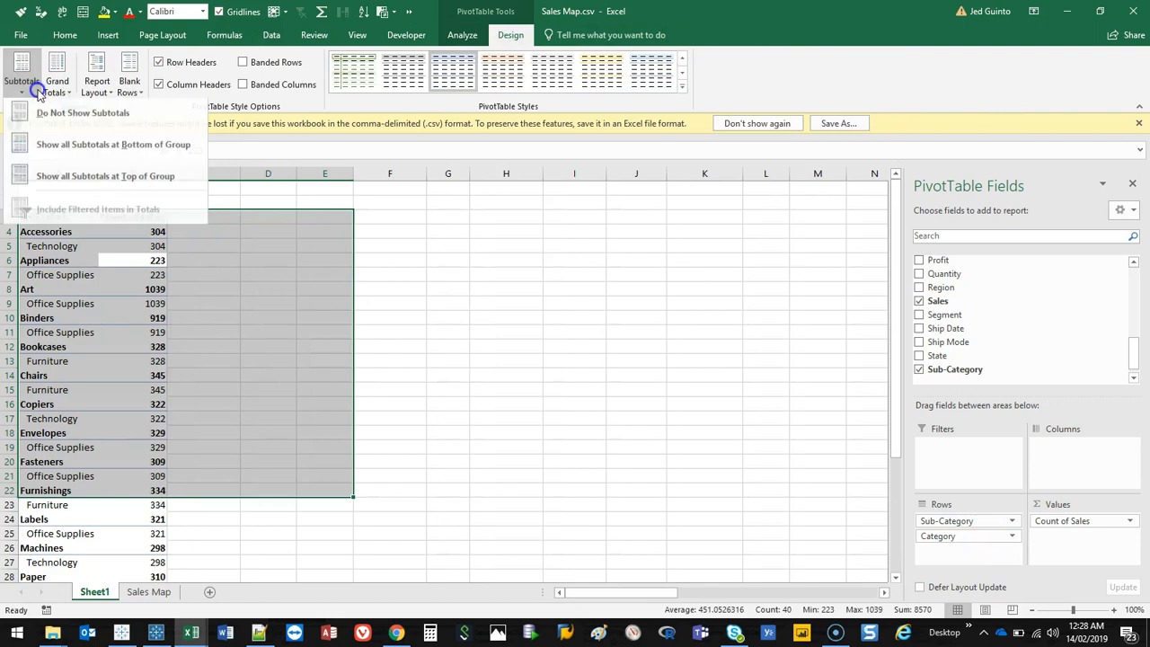
pyautogui.click(78, 113)
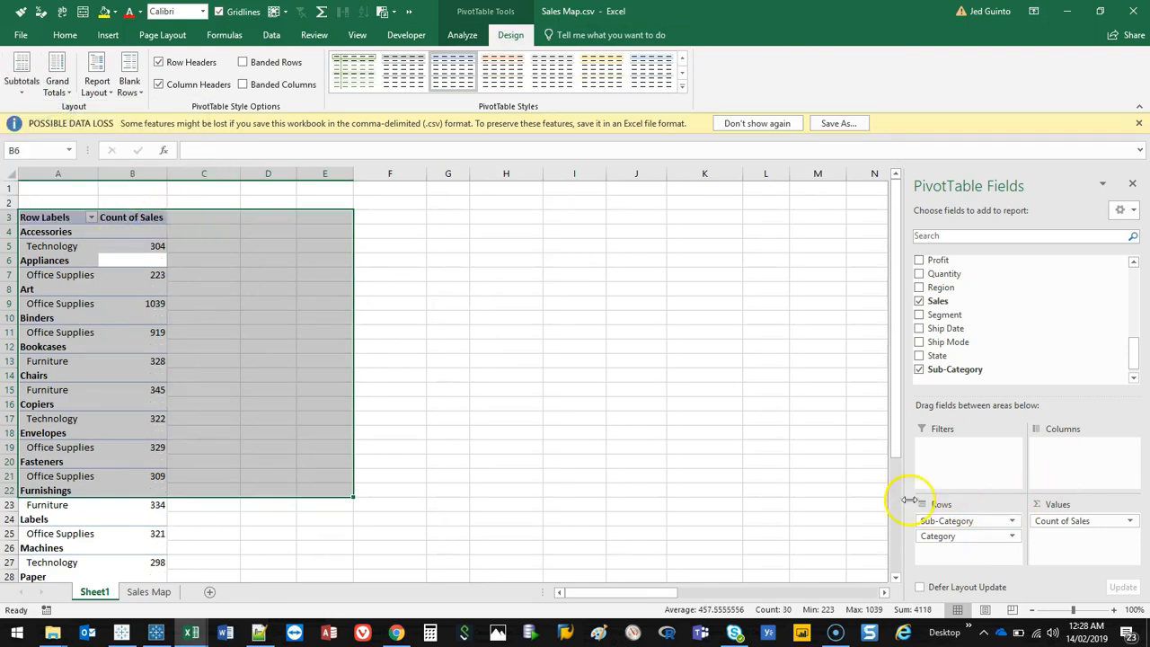
# Step: Switch the pivot's report layout to tabular form so Category sits beside Sub-Category
pyautogui.click(97, 86)
pyautogui.click(139, 193)
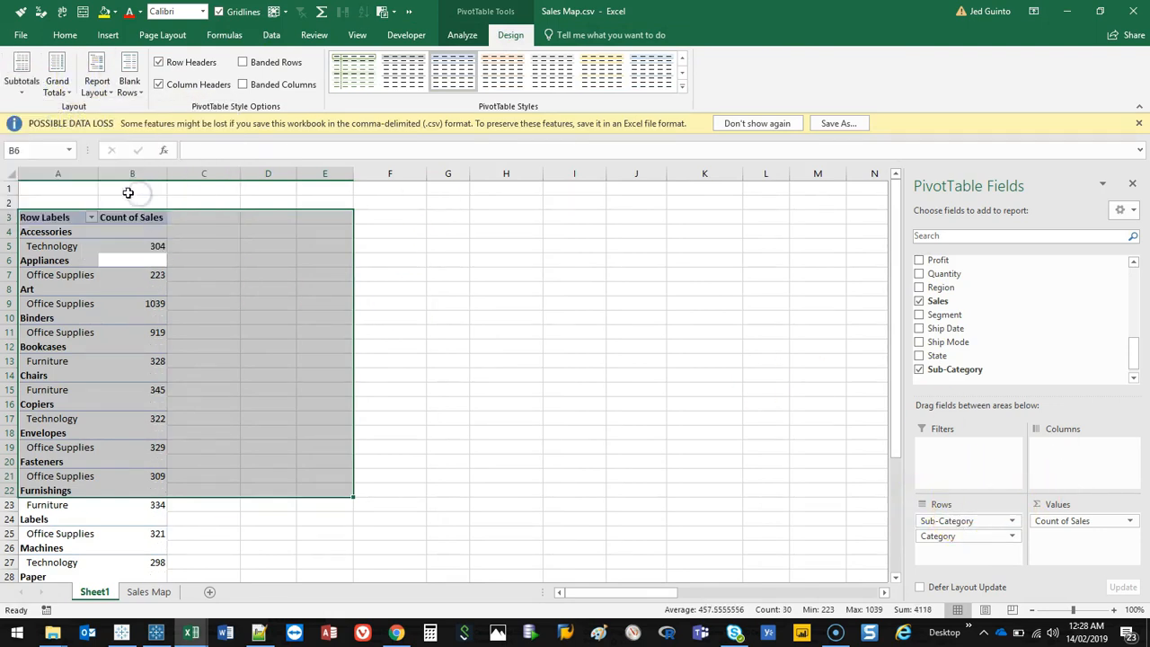
pyautogui.click(65, 258)
pyautogui.click(97, 88)
pyautogui.click(120, 180)
pyautogui.click(143, 306)
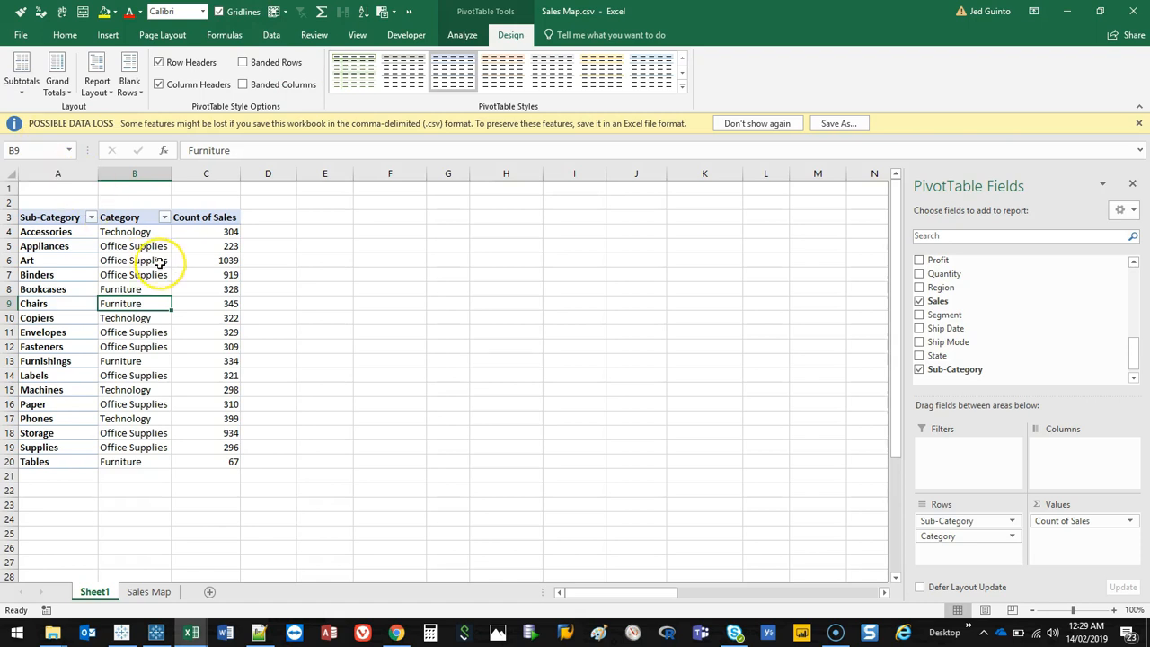
pyautogui.moveTo(141, 200); pyautogui.dragTo(167, 486)
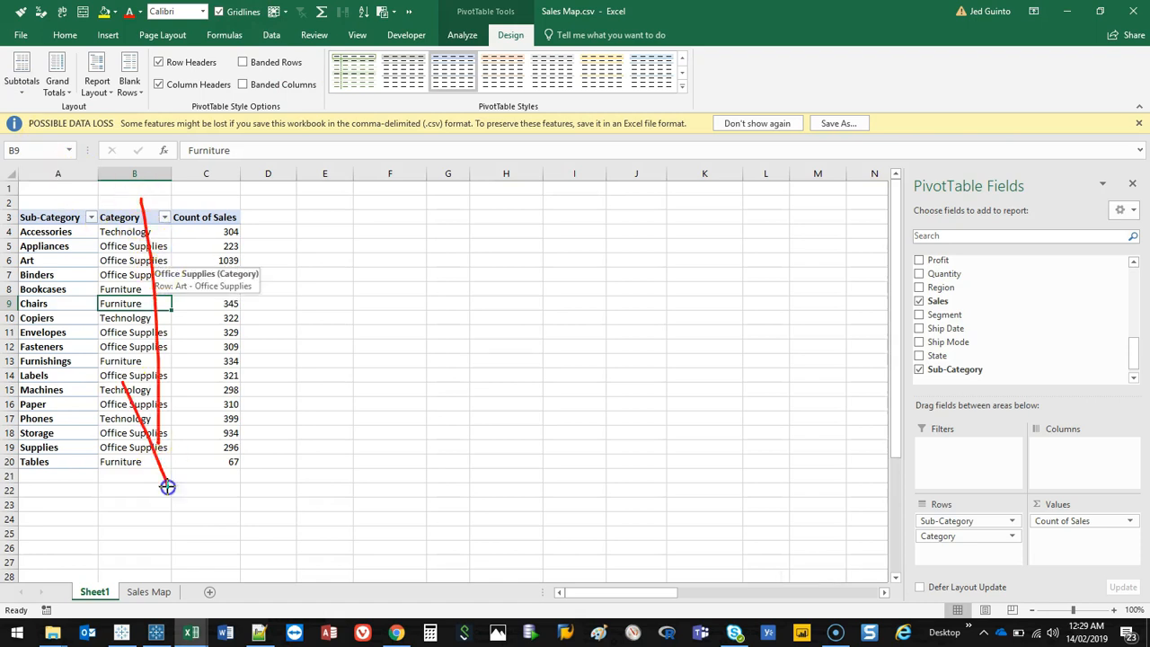
pyautogui.click(377, 373)
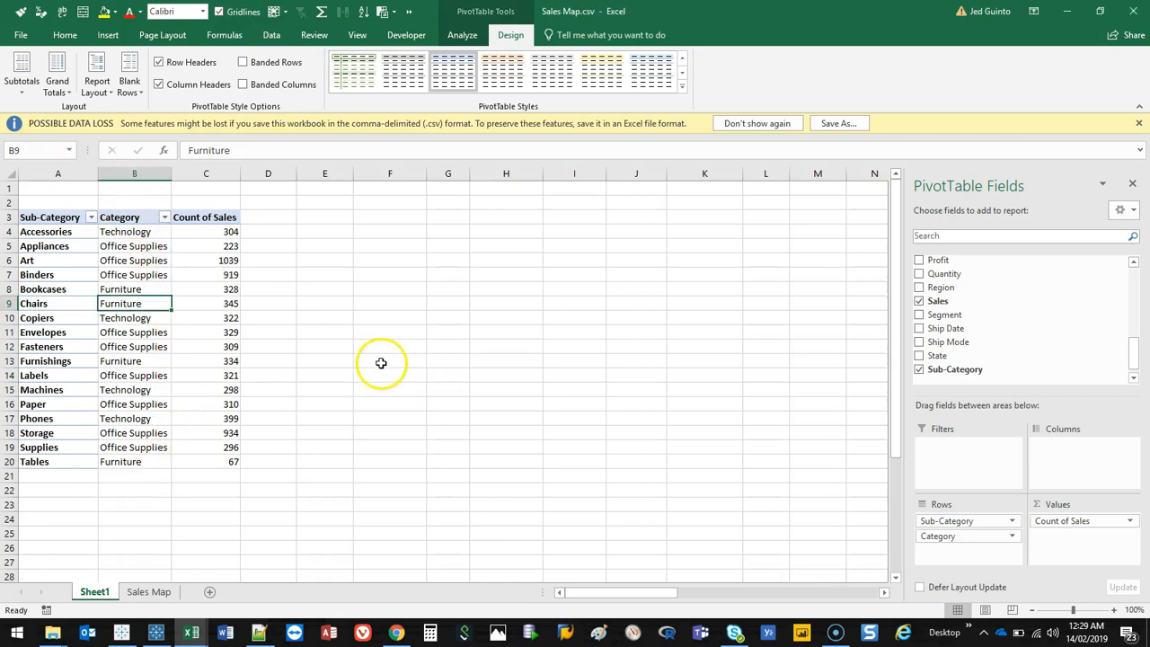
# Step: Undo the last four pivot changes and redo one
pyautogui.hotkey('ctrl', 'z')
pyautogui.hotkey('ctrl', 'z')
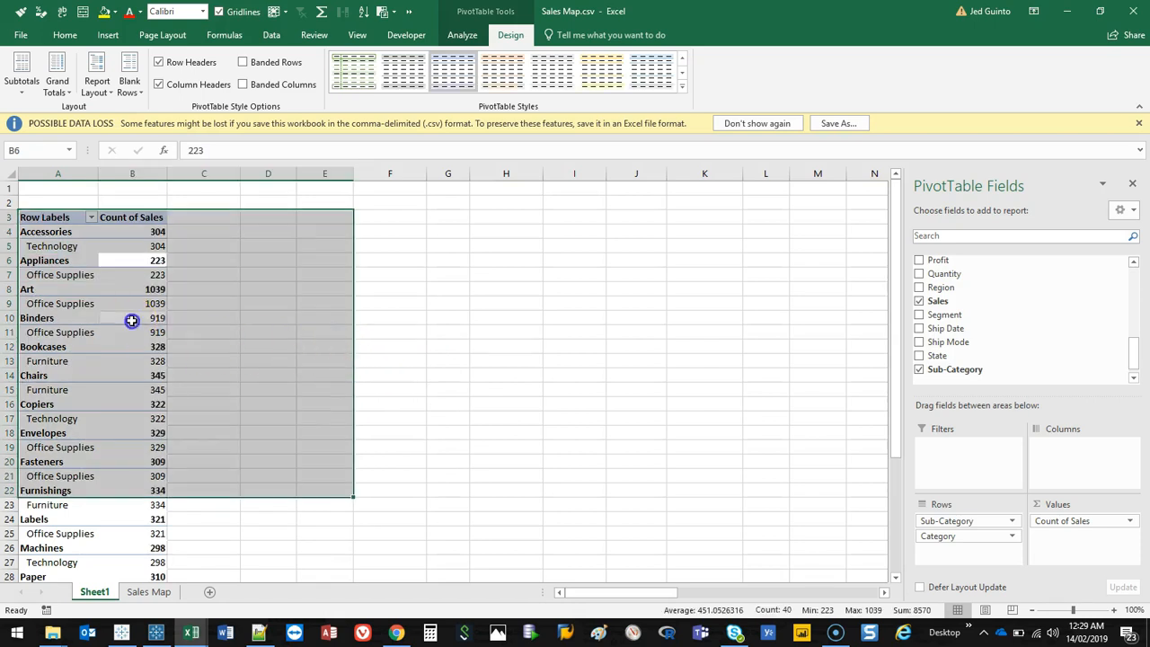
pyautogui.hotkey('ctrl', 'z')
pyautogui.hotkey('ctrl', 'z')
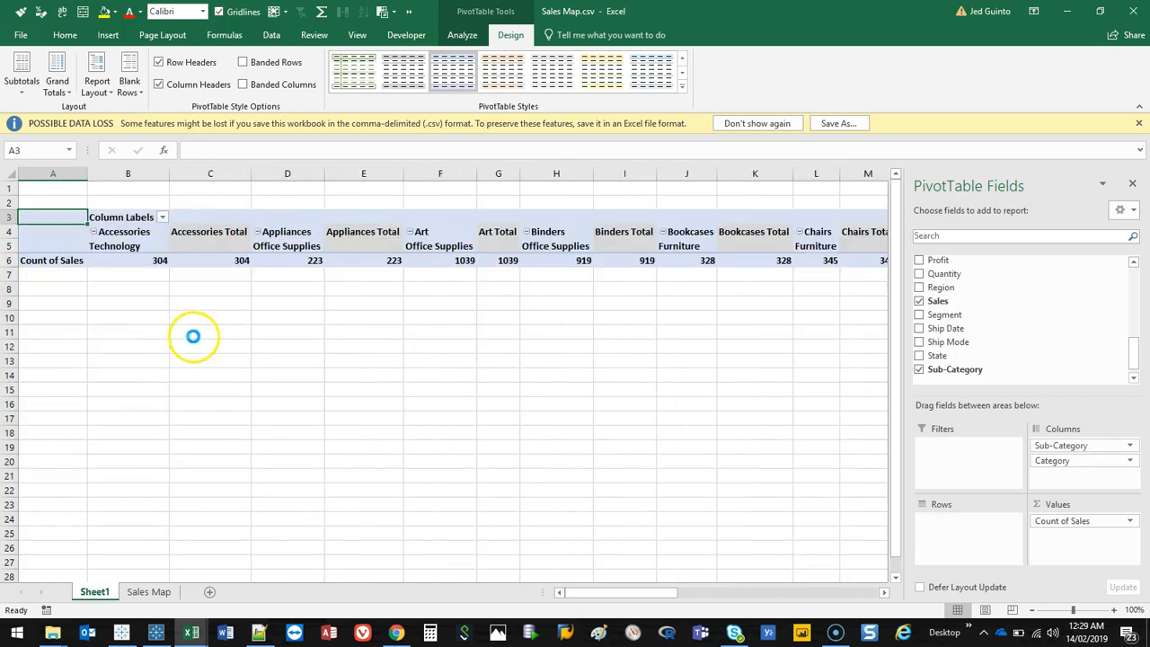
pyautogui.hotkey('ctrl', 'y')
# Step: Return to the flow and try to add a Pivot step after Clean 1
pyautogui.click(206, 298)
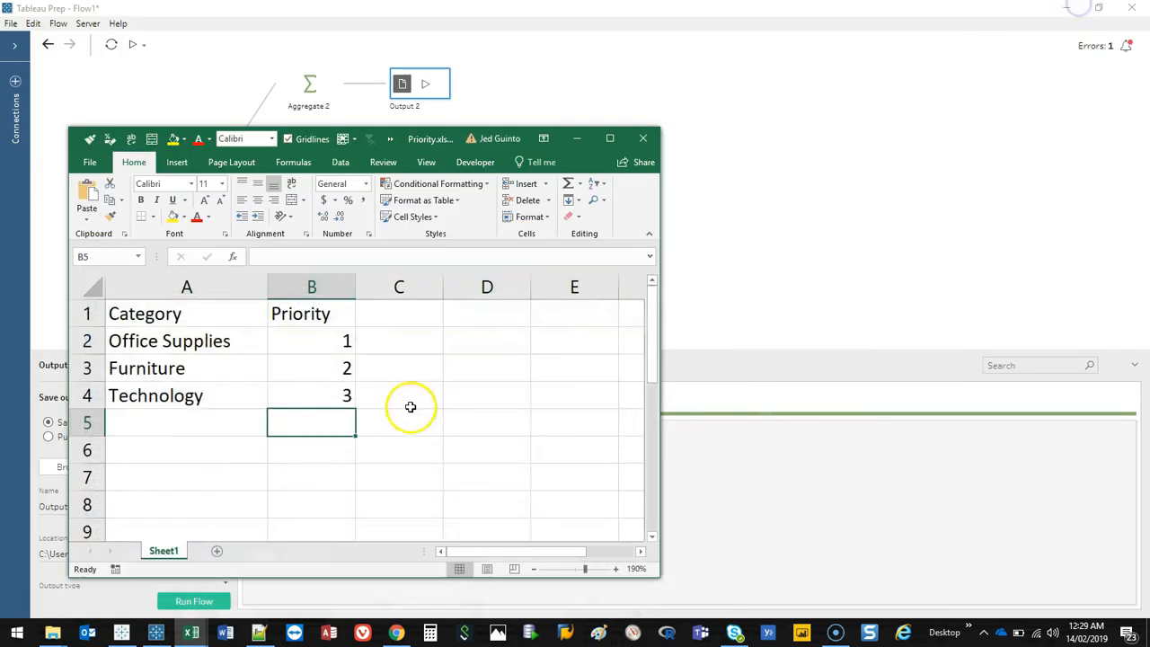
pyautogui.click(830, 83)
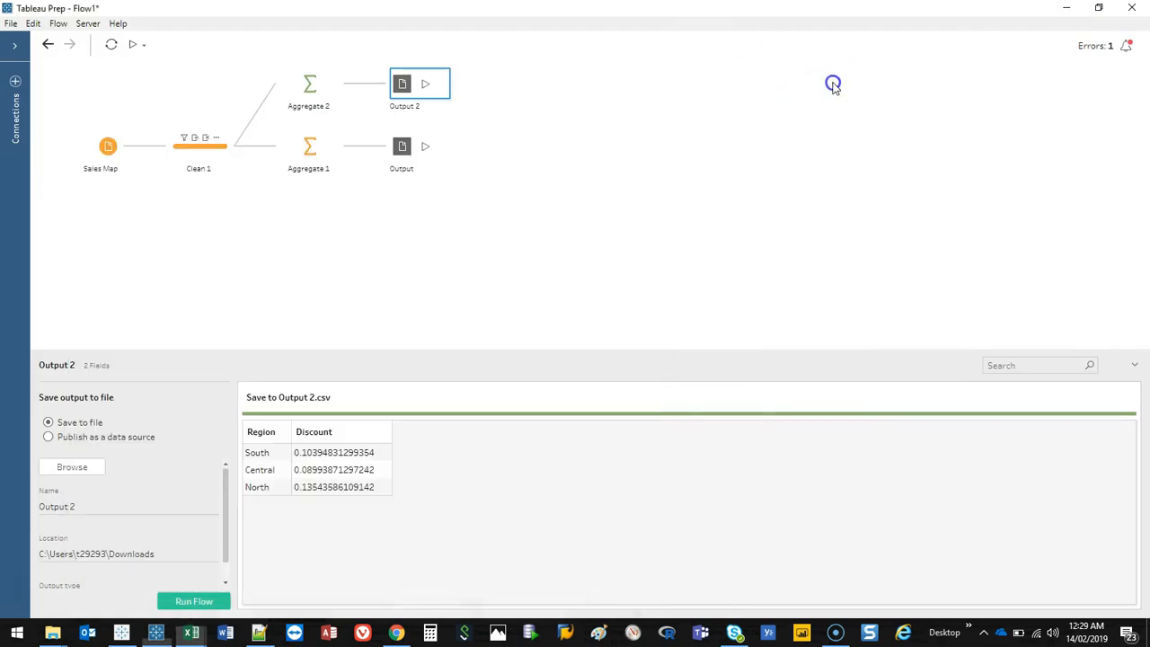
pyautogui.click(237, 145)
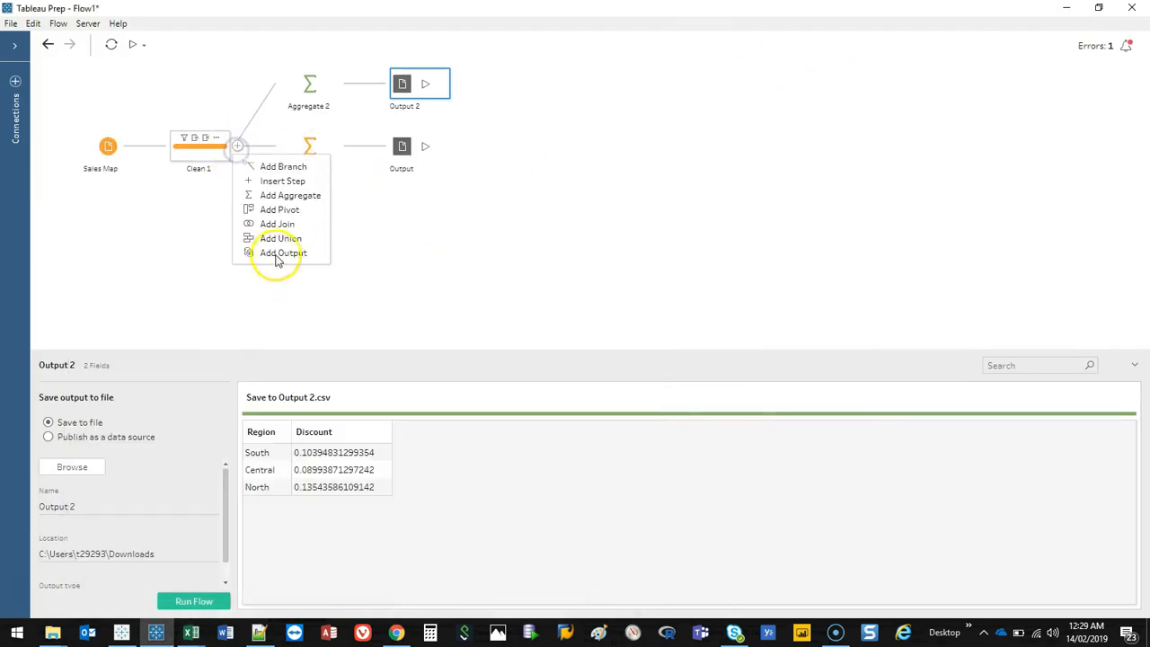
pyautogui.click(287, 210)
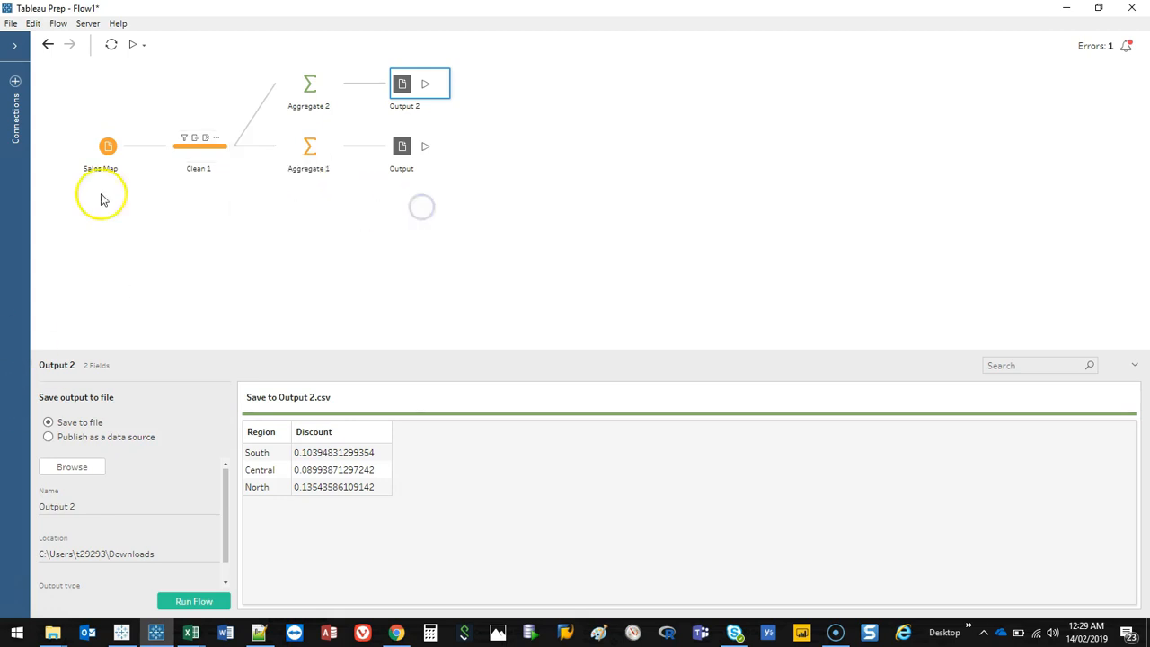
# Step: Open the Superstore sample flow from the start page in a maximized window
pyautogui.click(14, 47)
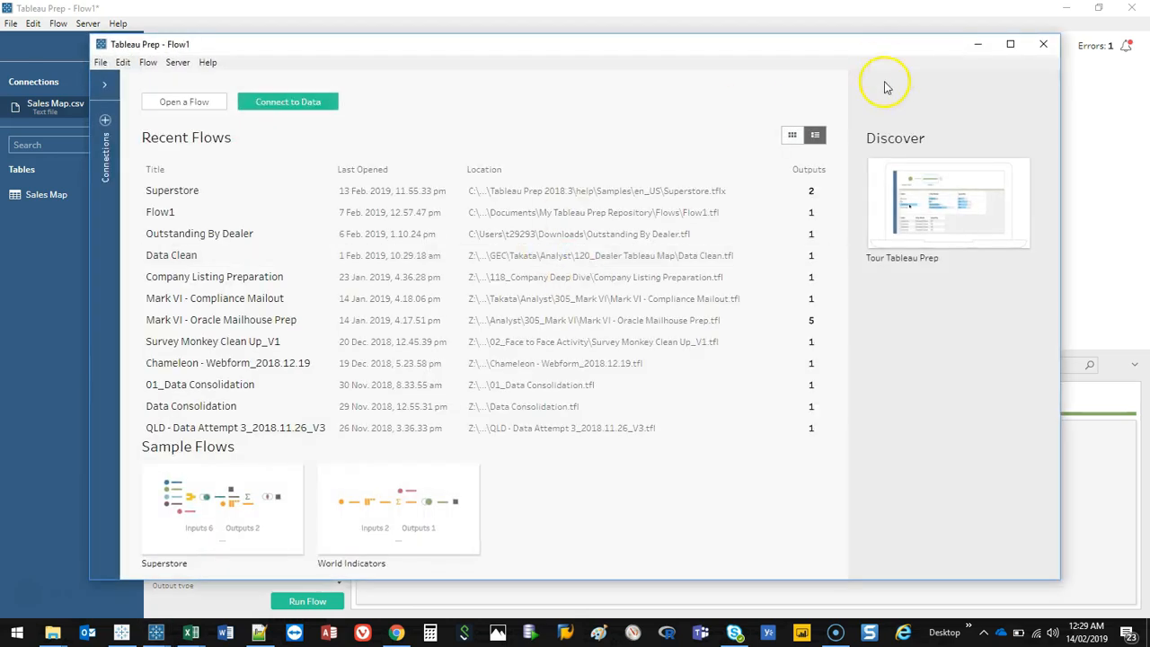
pyautogui.click(1008, 45)
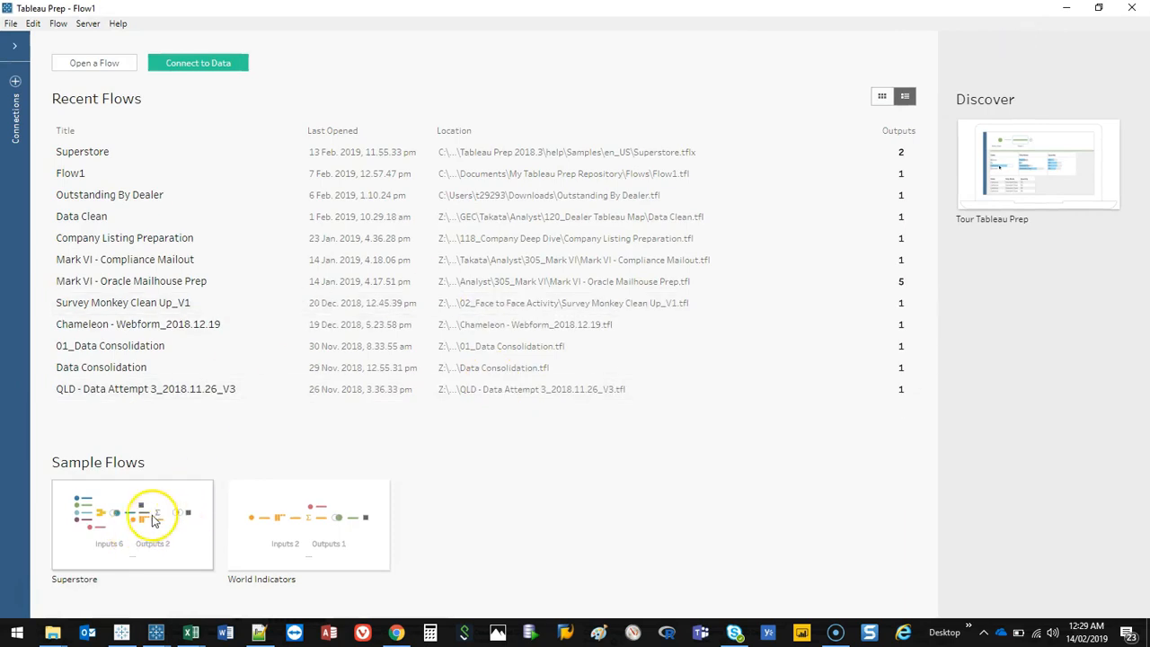
pyautogui.click(128, 524)
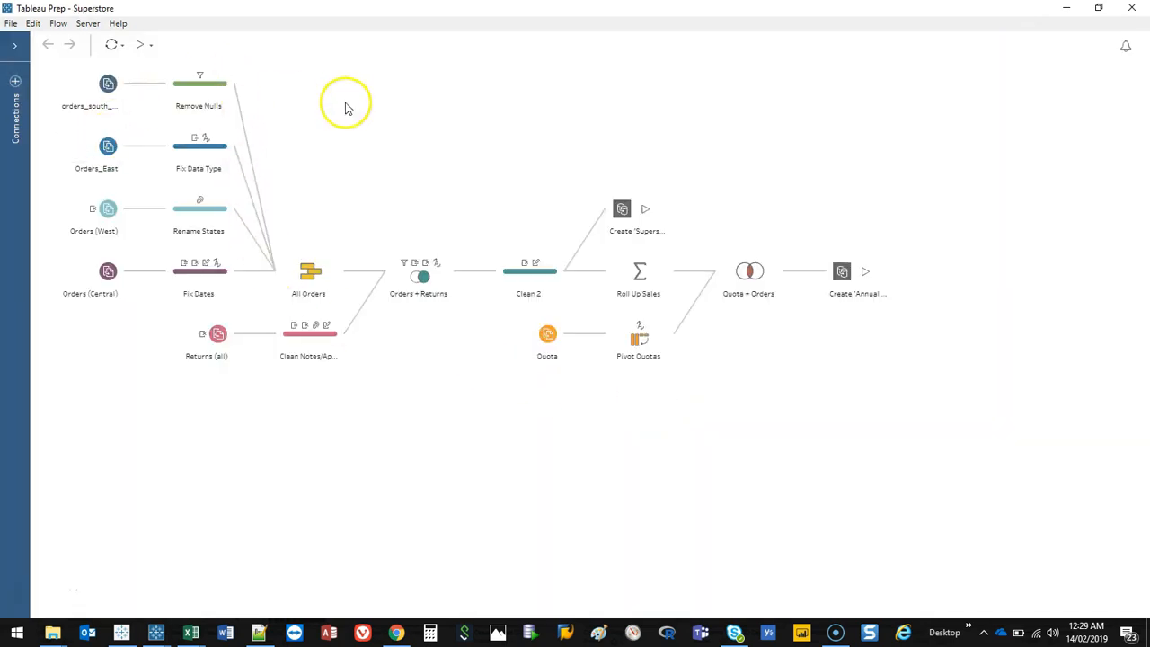
pyautogui.moveTo(125, 70)
pyautogui.mouseDown()
pyautogui.moveTo(54, 116)
pyautogui.moveTo(118, 119)
pyautogui.moveTo(83, 113)
pyautogui.mouseUp()
pyautogui.moveTo(119, 197); pyautogui.dragTo(85, 184)
pyautogui.moveTo(105, 263); pyautogui.dragTo(80, 243)
pyautogui.moveTo(228, 69); pyautogui.dragTo(234, 94)
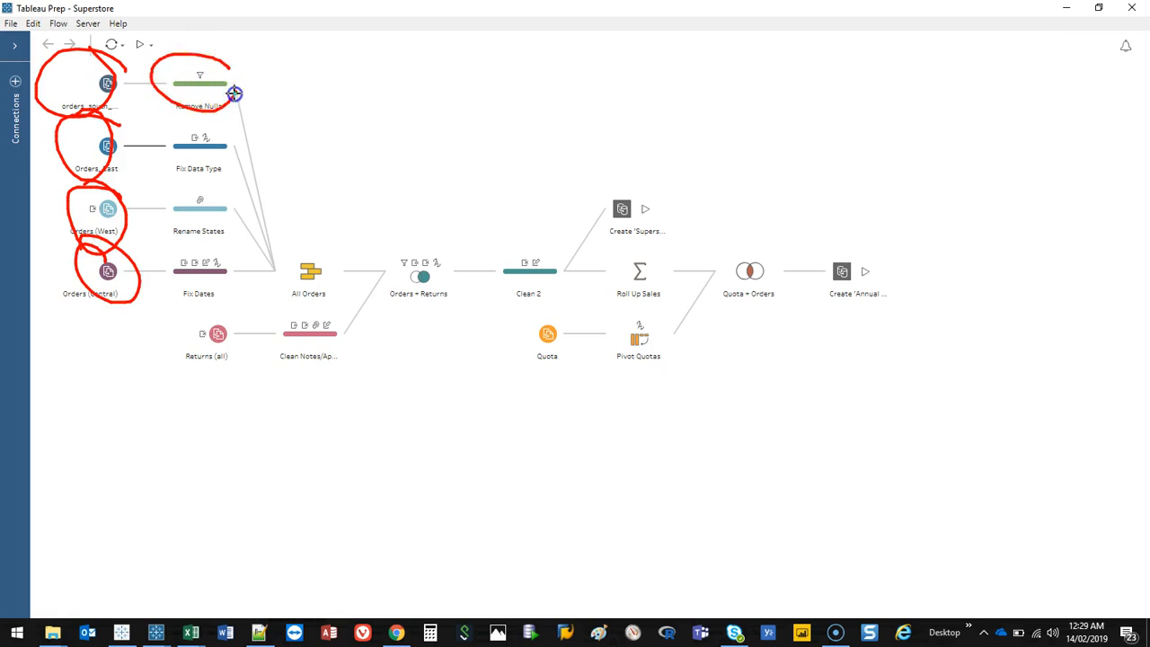
pyautogui.press('Escape')
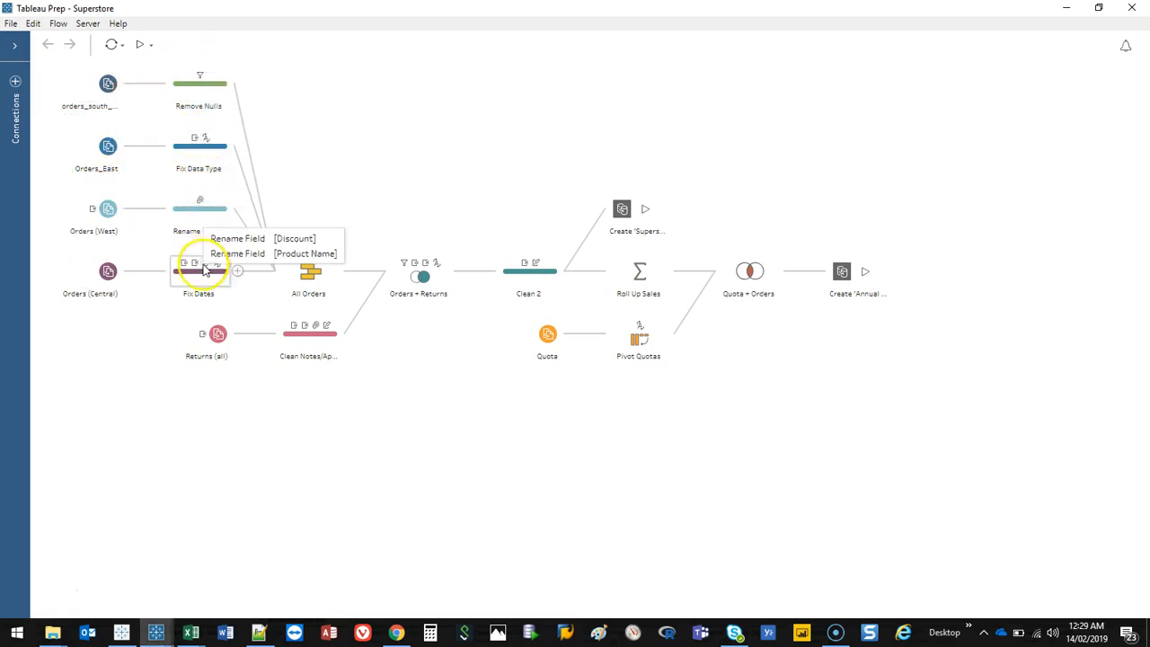
# Step: Review the changes listed on each cleaning step and open the All Orders union step's profile
pyautogui.moveTo(203, 79)
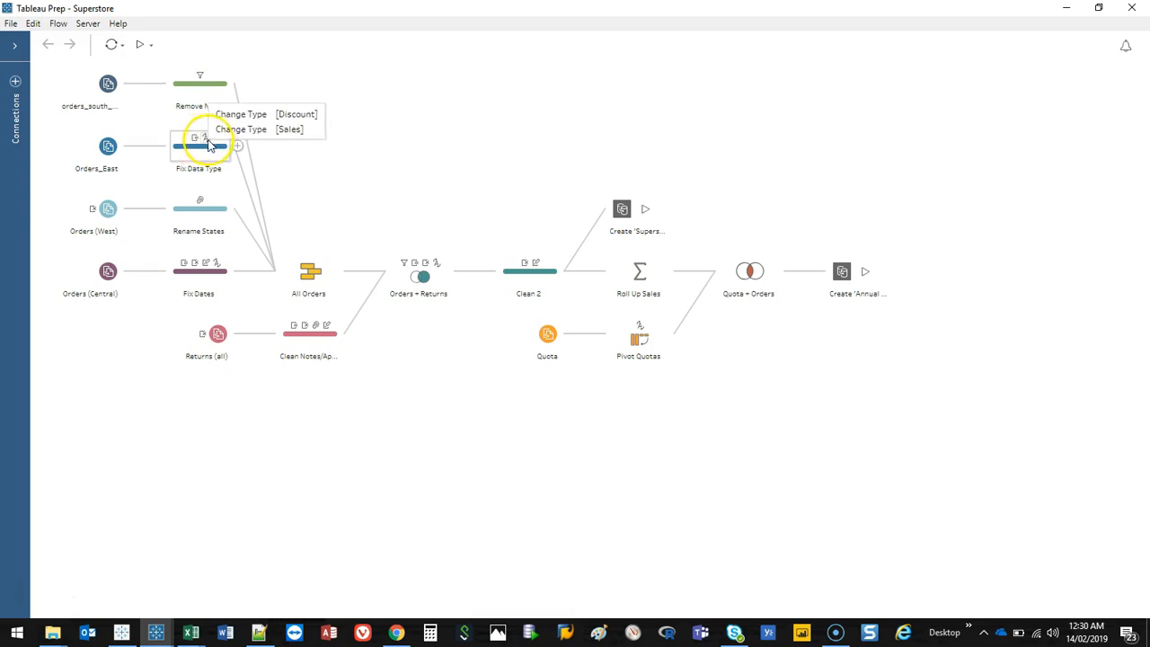
pyautogui.moveTo(202, 205)
pyautogui.moveTo(195, 270)
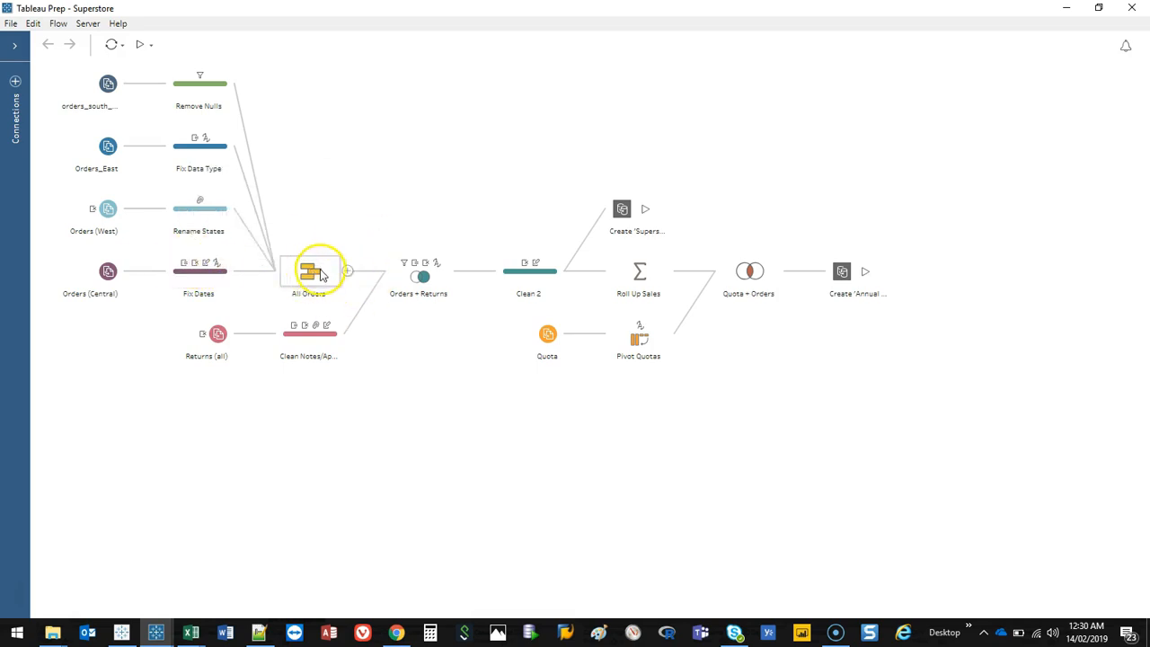
pyautogui.click(307, 221)
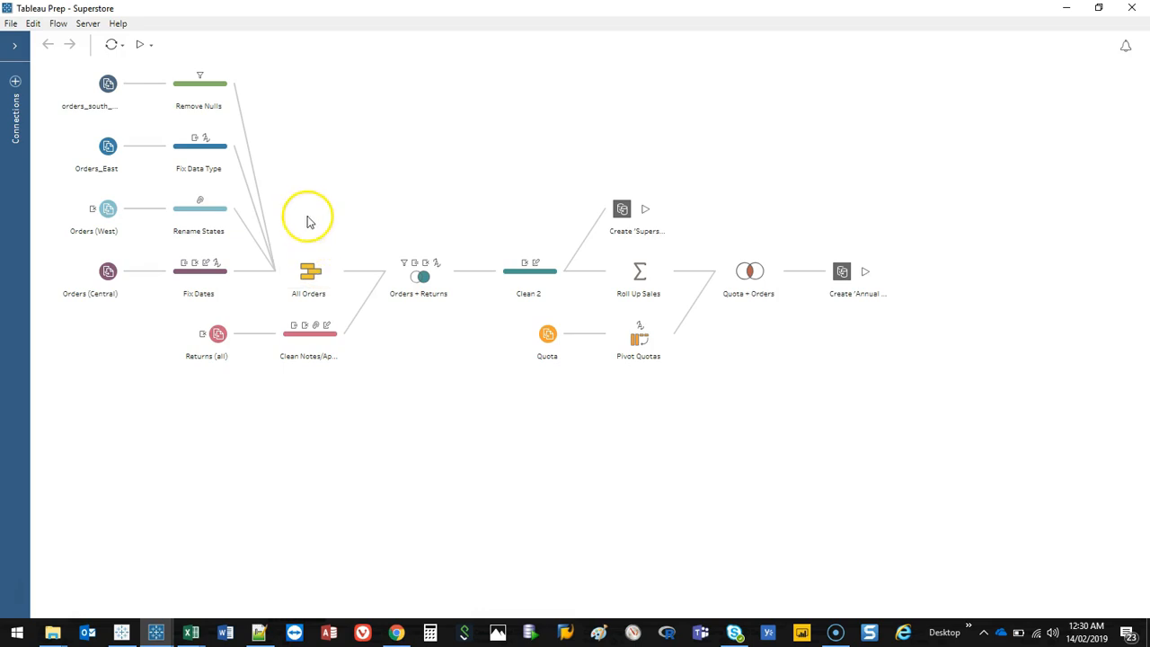
pyautogui.click(314, 274)
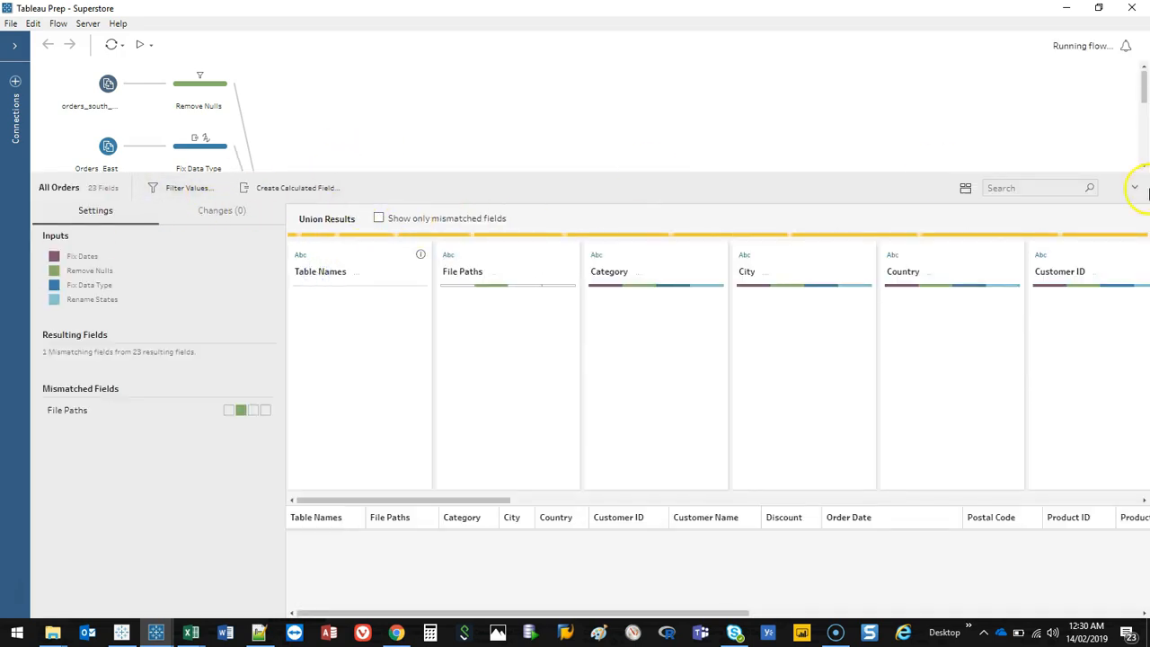
pyautogui.click(1133, 187)
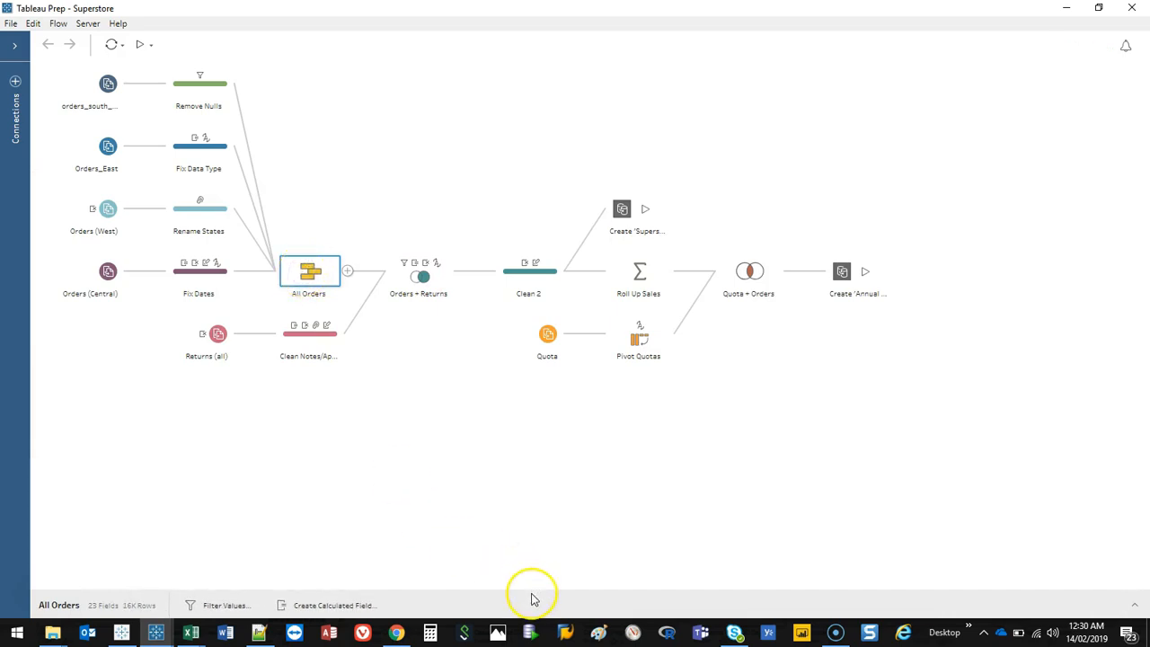
pyautogui.click(1136, 605)
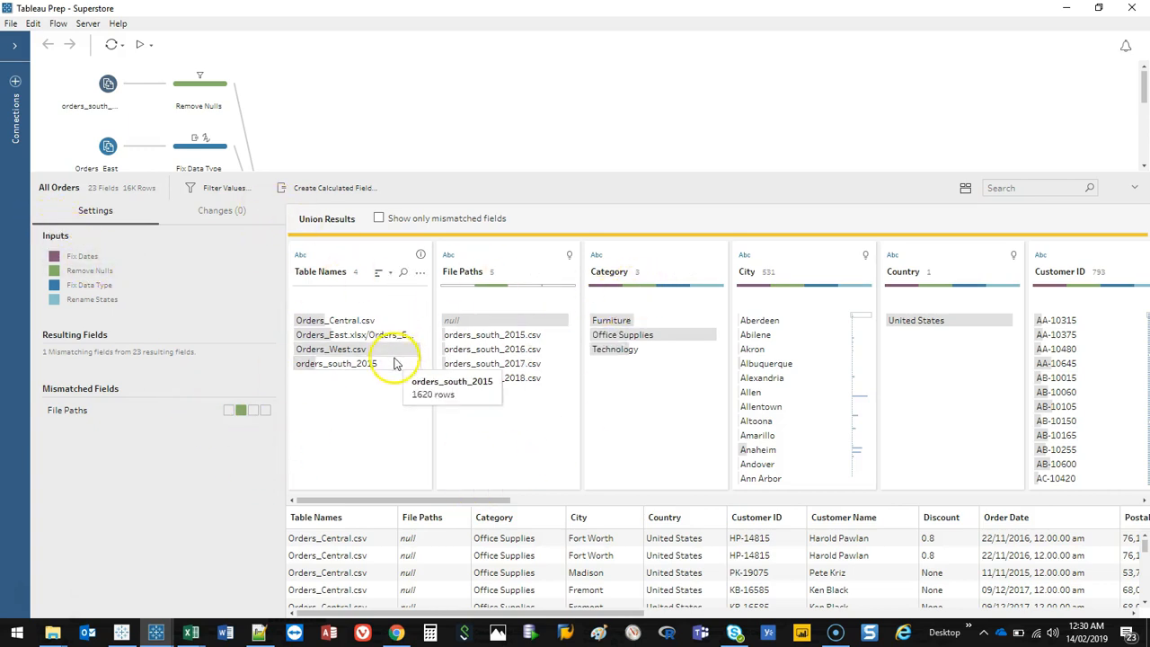
# Step: Scroll through the All Orders union result fields, then collapse the profile pane
pyautogui.moveTo(584, 276); pyautogui.dragTo(438, 281)
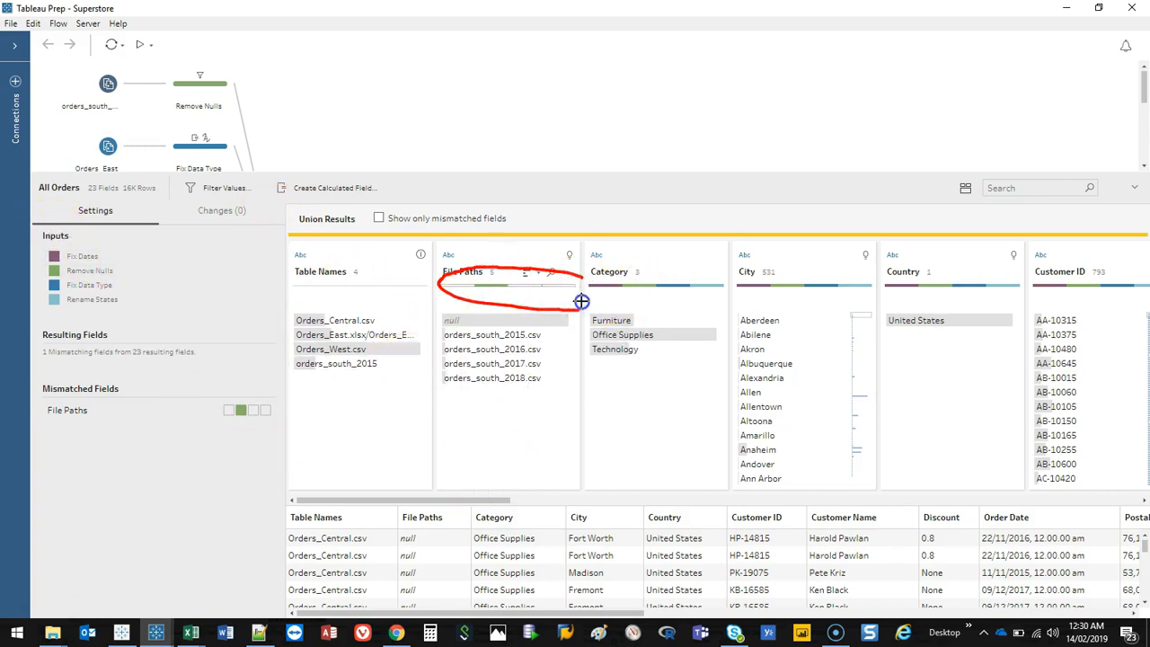
pyautogui.press('Escape')
pyautogui.moveTo(463, 500); pyautogui.dragTo(533, 500)
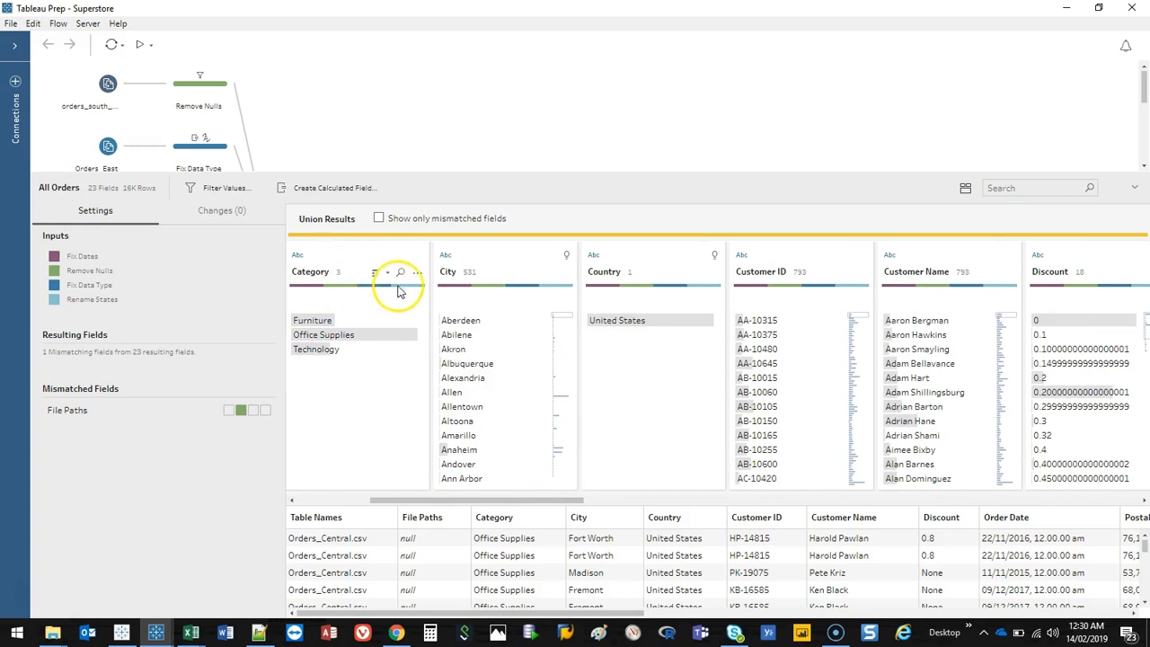
pyautogui.moveTo(507, 501); pyautogui.dragTo(1065, 472)
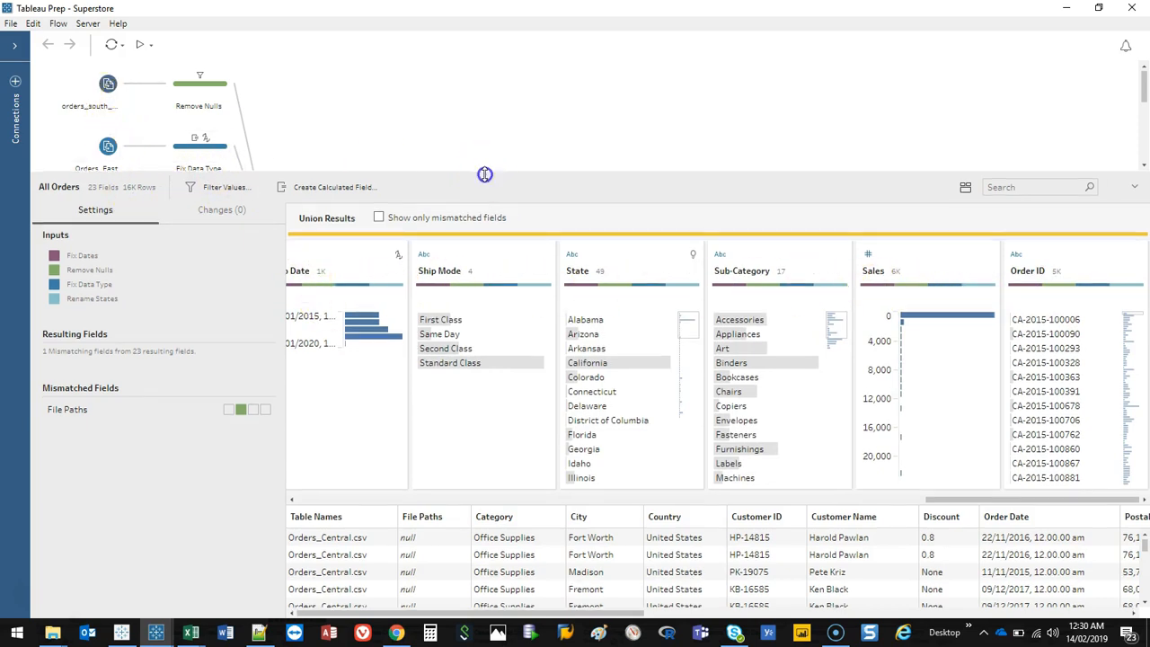
pyautogui.moveTo(485, 172); pyautogui.dragTo(505, 419)
pyautogui.click(1136, 366)
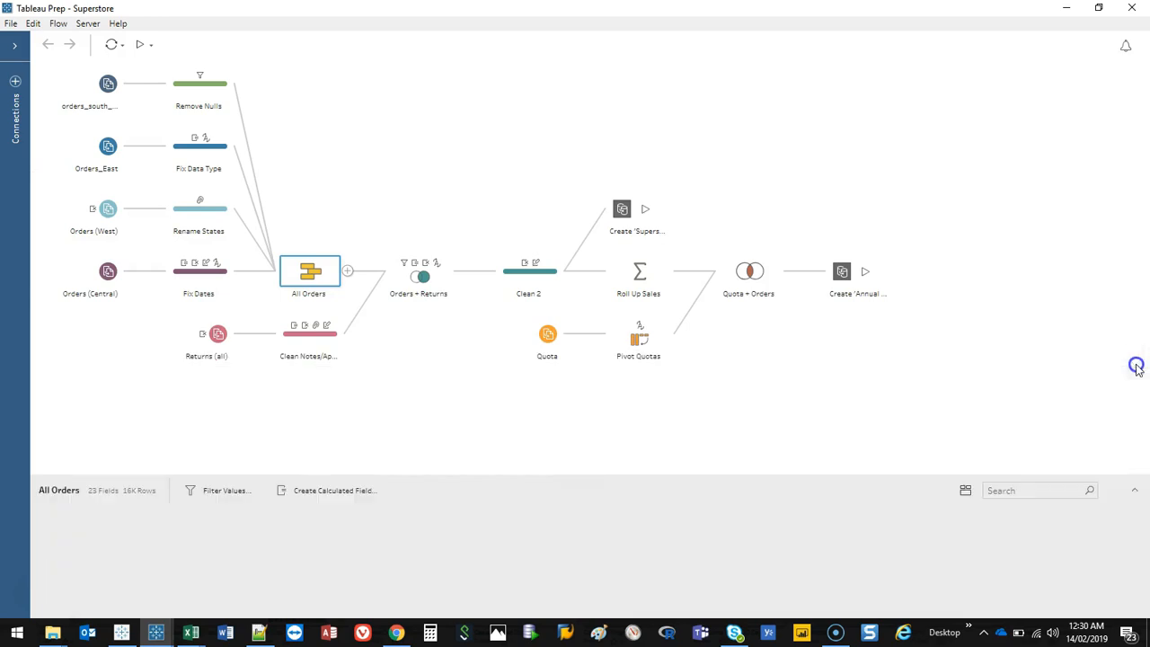
# Step: Open the Returns input, Clean Notes/Approver and Orders + Returns steps, enlarging the join's profile pane
pyautogui.click(223, 336)
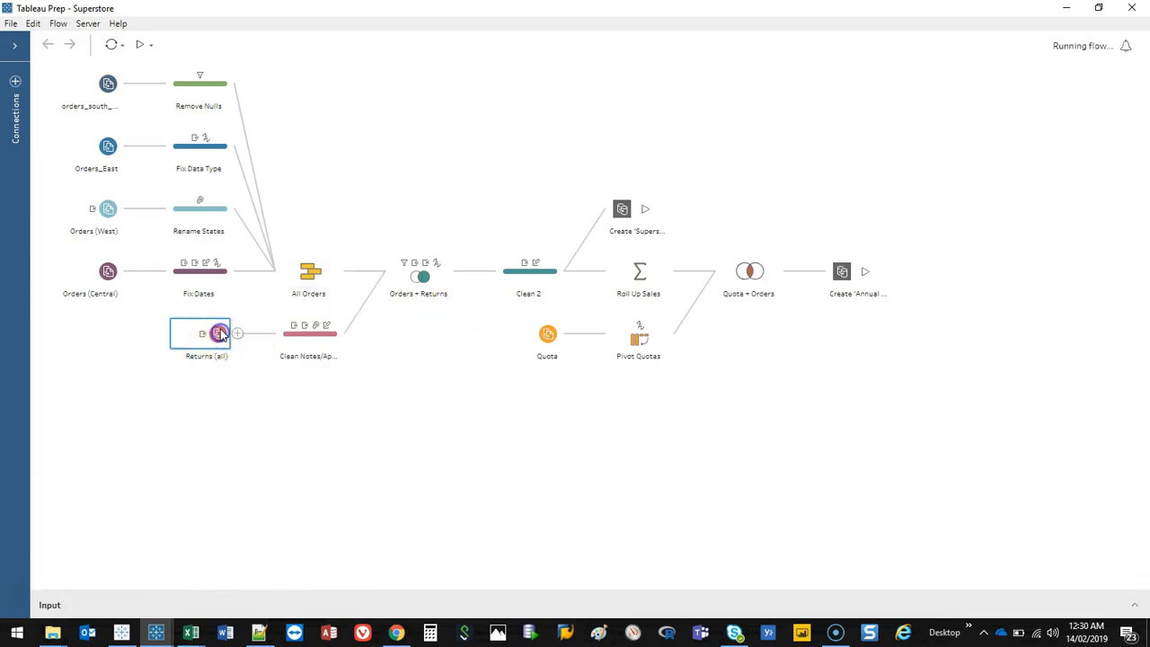
pyautogui.click(310, 335)
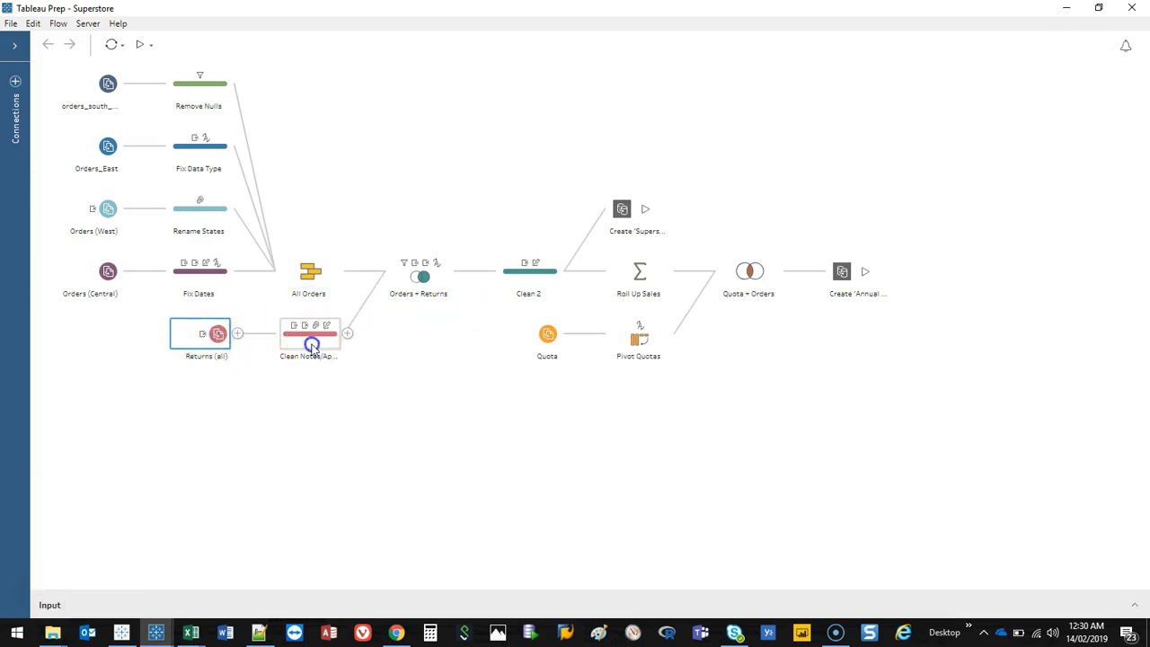
pyautogui.click(415, 281)
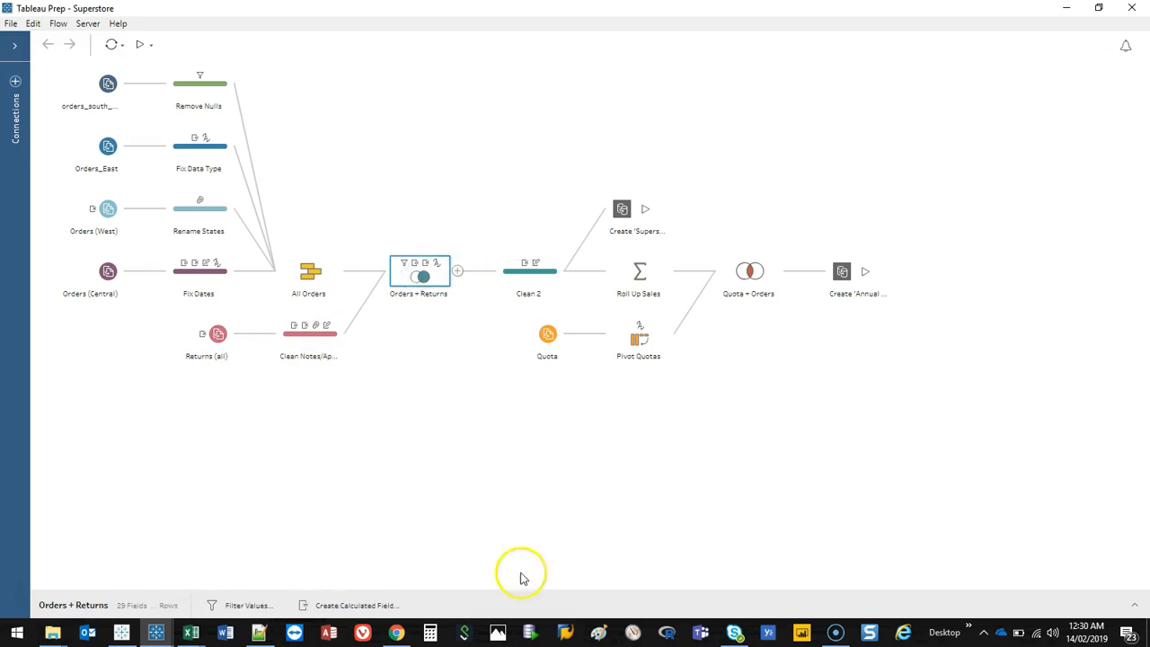
pyautogui.click(1133, 604)
pyautogui.moveTo(526, 349); pyautogui.dragTo(527, 84)
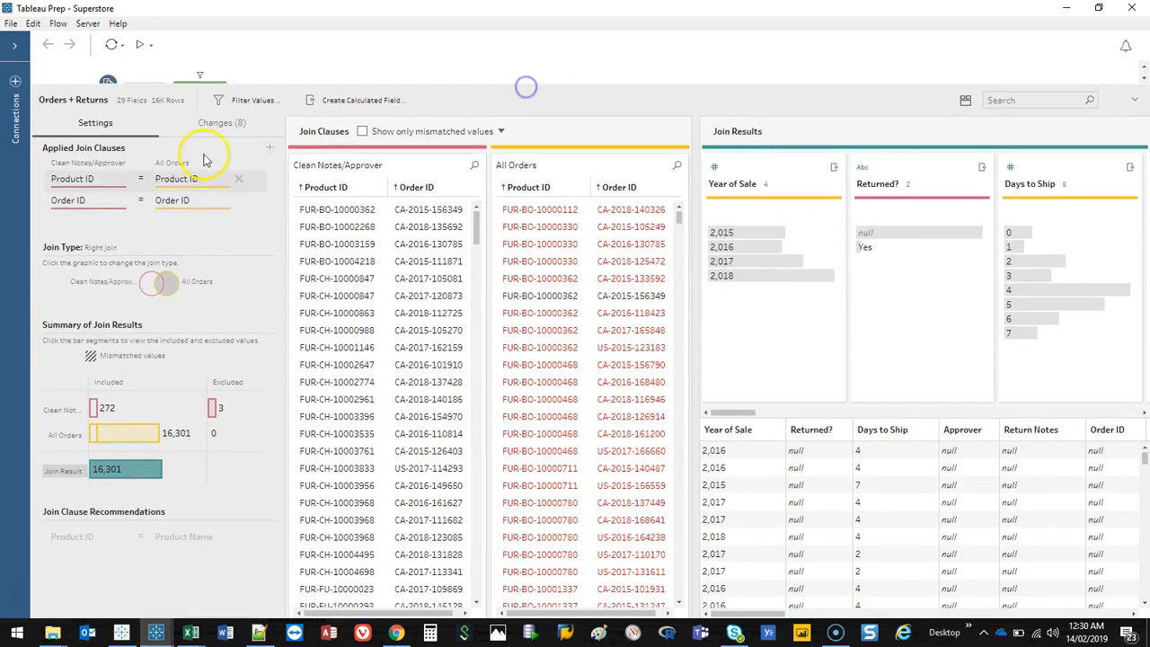
# Step: Examine the Orders + Returns join clauses, join type and summary of join results
pyautogui.click(269, 147)
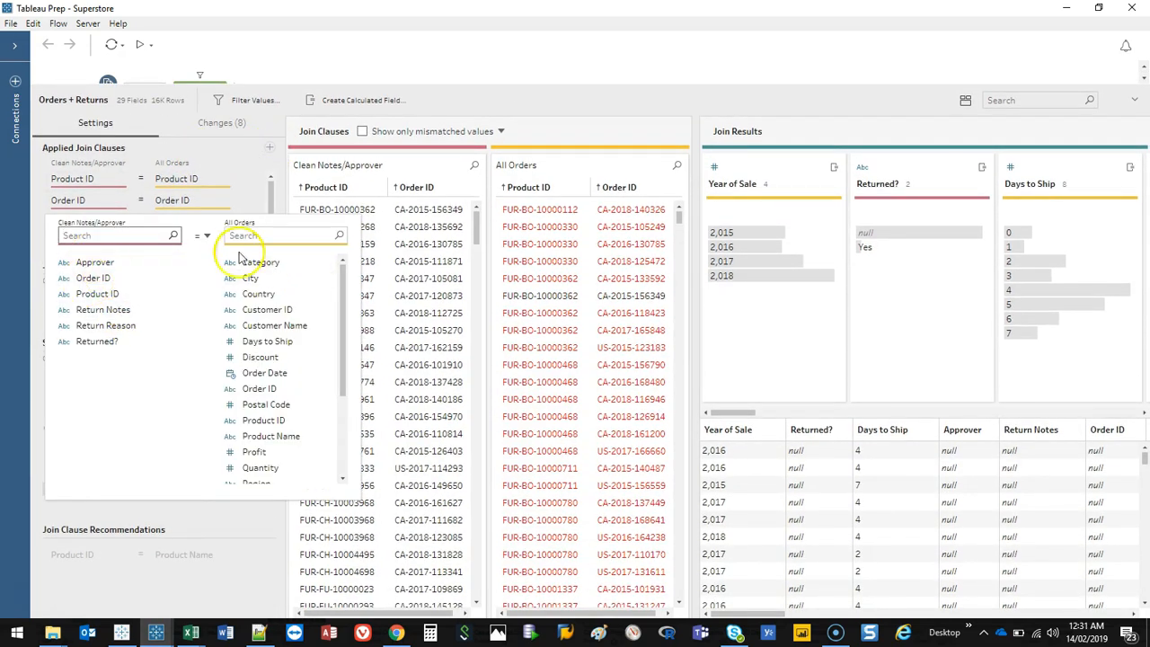
pyautogui.click(231, 586)
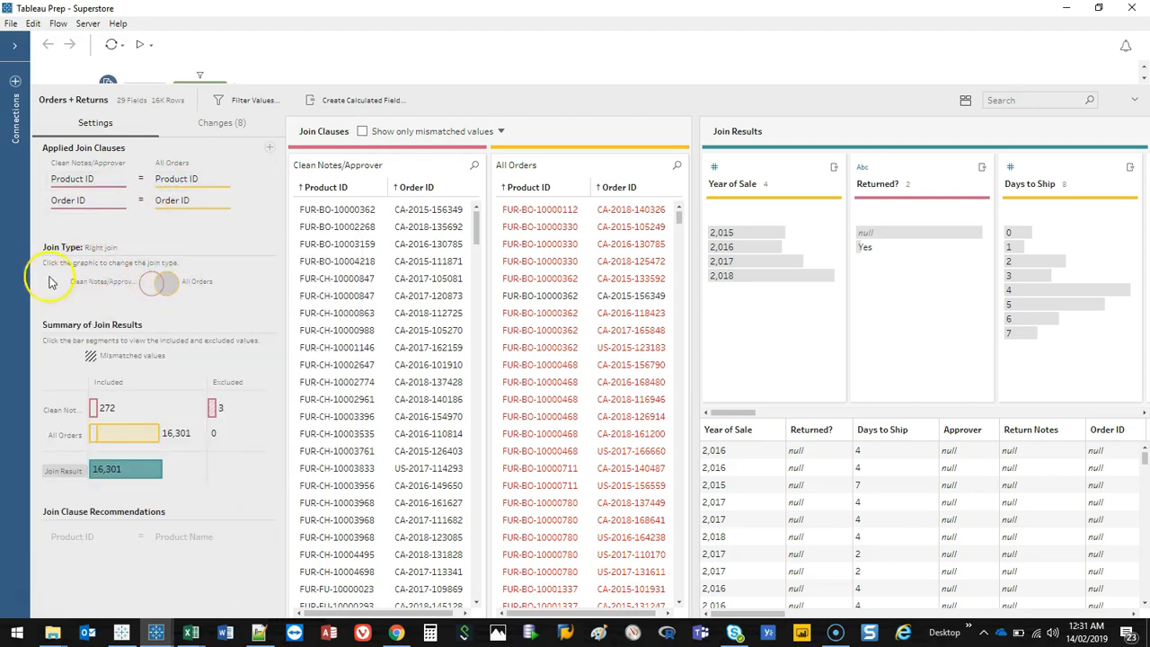
pyautogui.click(155, 284)
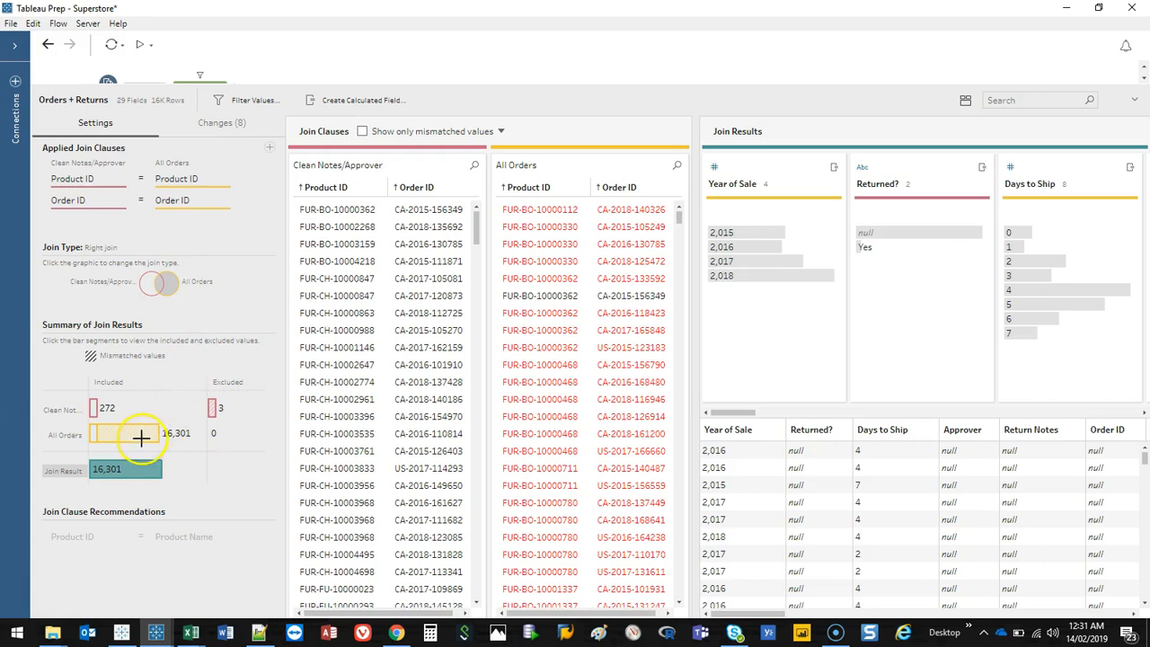
pyautogui.moveTo(99, 451); pyautogui.dragTo(169, 469)
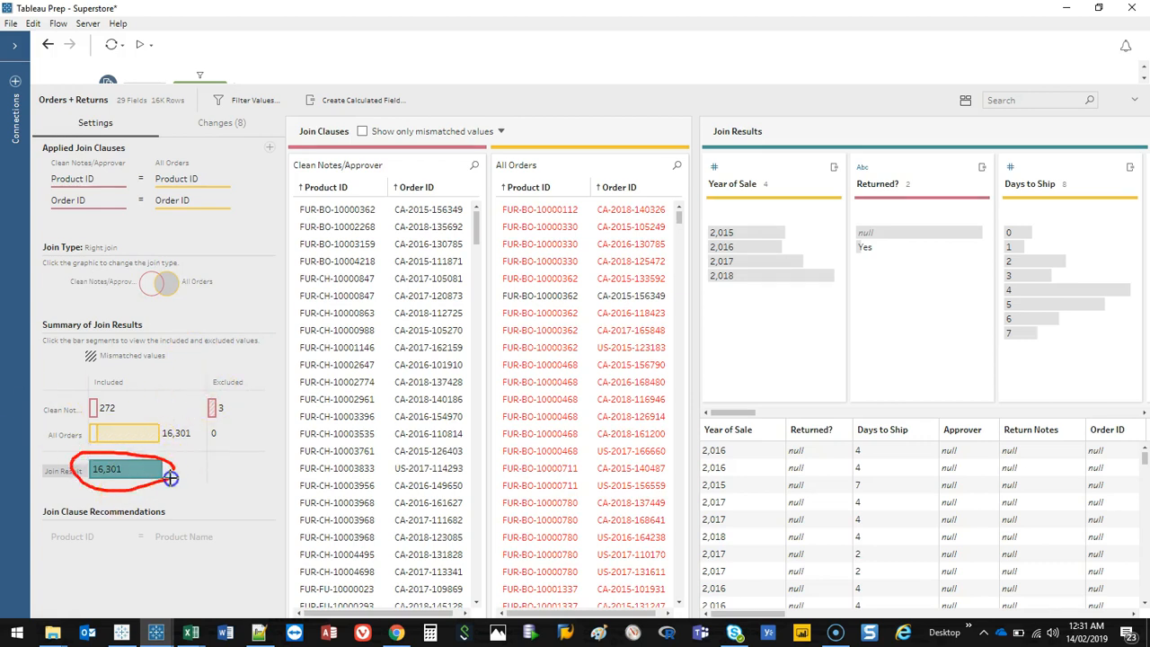
pyautogui.moveTo(230, 401)
pyautogui.mouseDown()
pyautogui.moveTo(210, 419)
pyautogui.moveTo(215, 389)
pyautogui.mouseUp()
pyautogui.moveTo(151, 427)
pyautogui.mouseDown()
pyautogui.moveTo(90, 433)
pyautogui.moveTo(134, 419)
pyautogui.moveTo(93, 390)
pyautogui.moveTo(116, 414)
pyautogui.mouseUp()
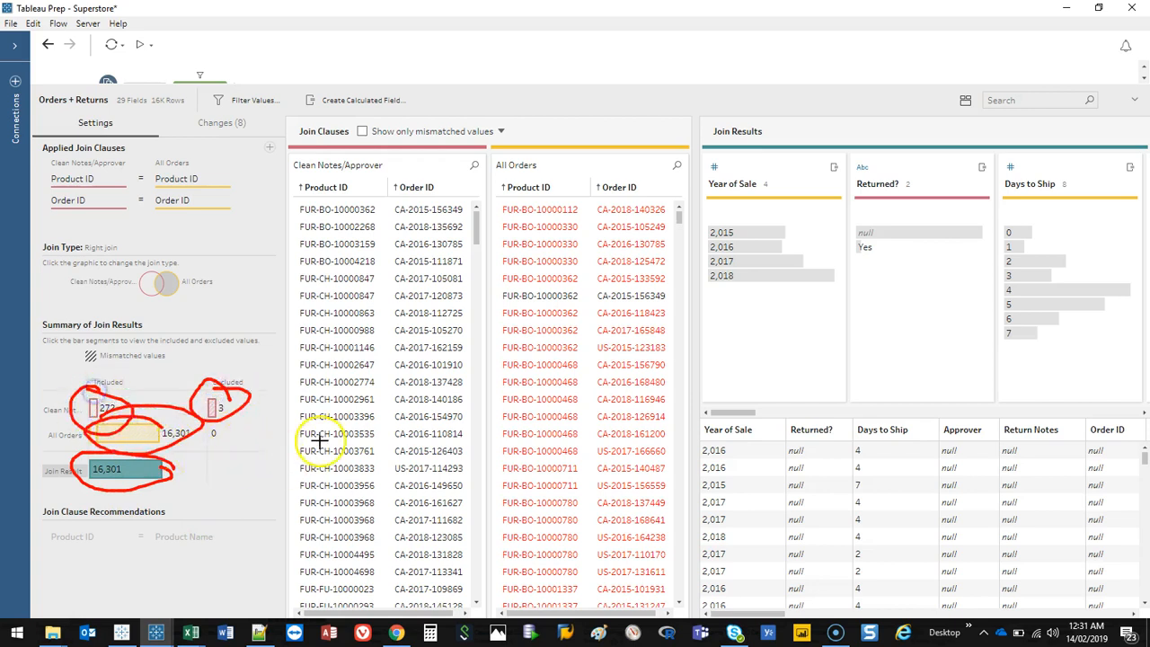
pyautogui.press('Escape')
pyautogui.moveTo(764, 620); pyautogui.dragTo(409, 588)
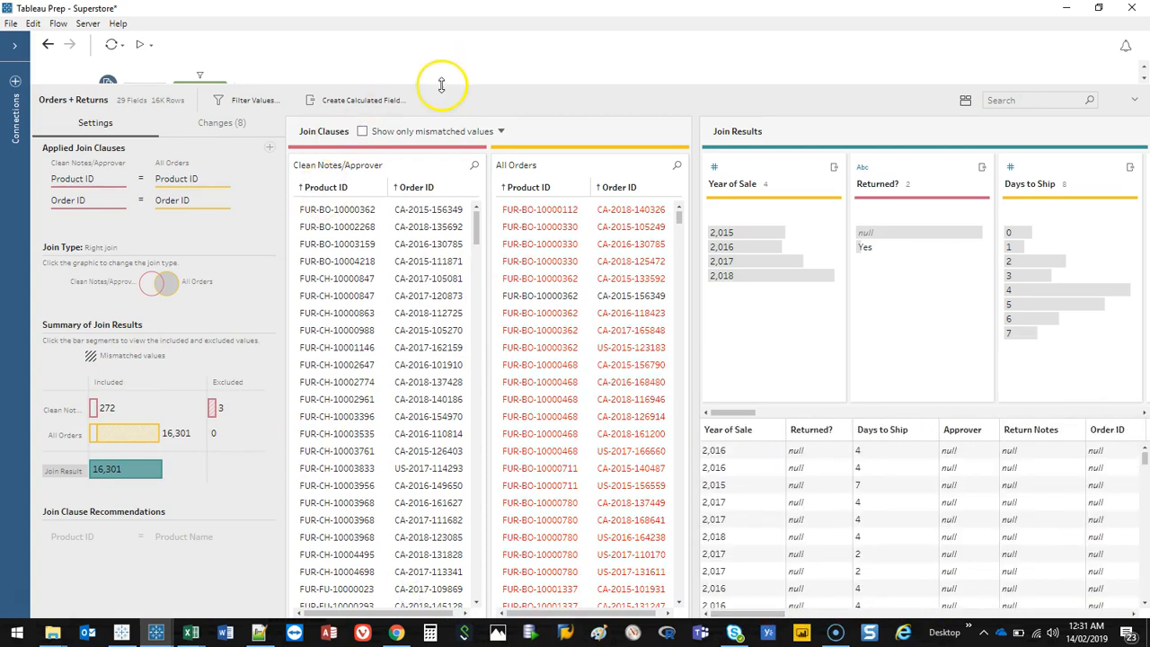
pyautogui.moveTo(441, 76); pyautogui.dragTo(447, 349)
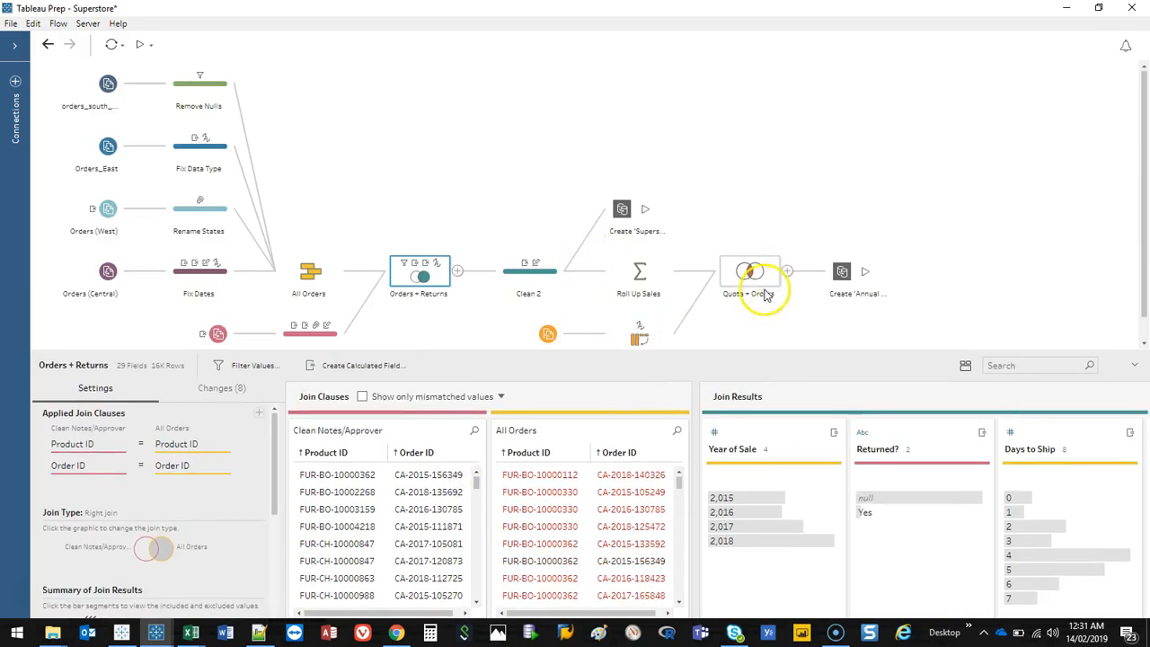
# Step: Inspect the Create 'Superstore Sales' output step's save-to-file settings
pyautogui.scroll(-1, 682, 270)
pyautogui.click(543, 253)
pyautogui.click(625, 185)
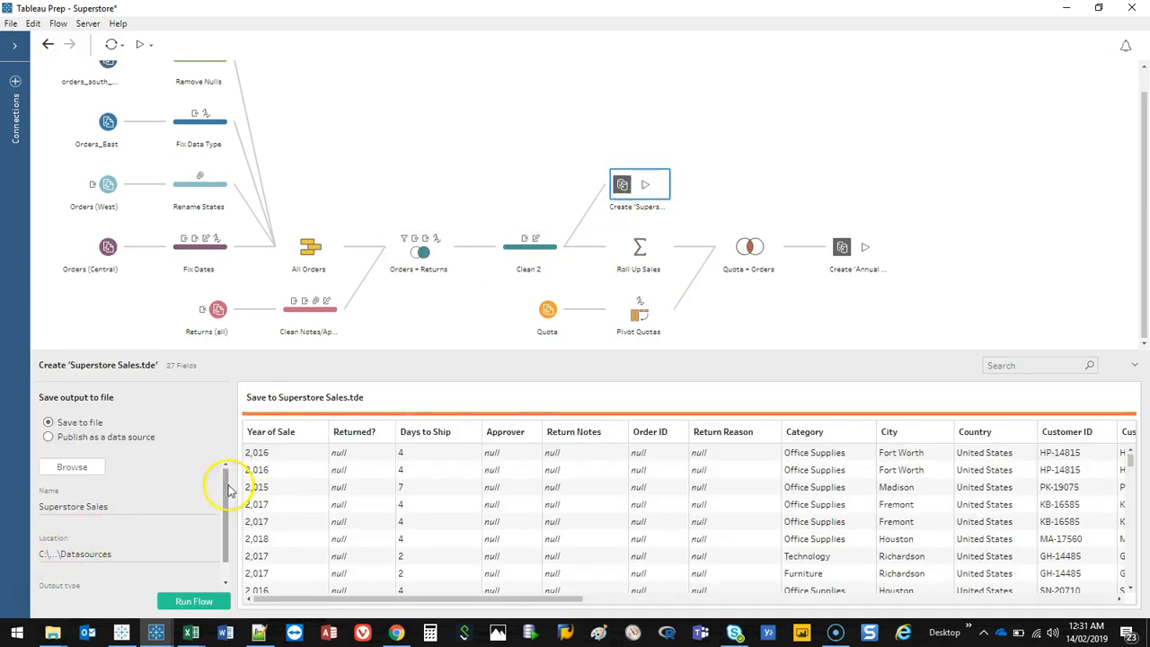
pyautogui.moveTo(225, 488); pyautogui.dragTo(225, 530)
# Step: View the Roll Up Sales aggregate, Quota input and Pivot Quotas steps
pyautogui.click(618, 257)
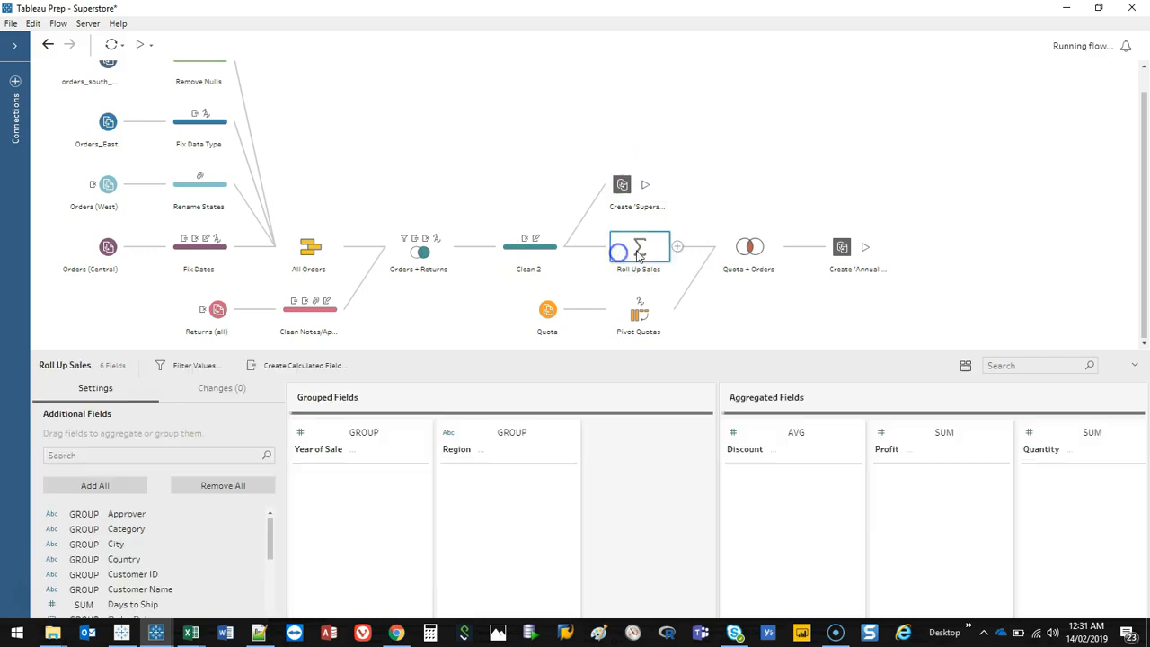
pyautogui.click(539, 316)
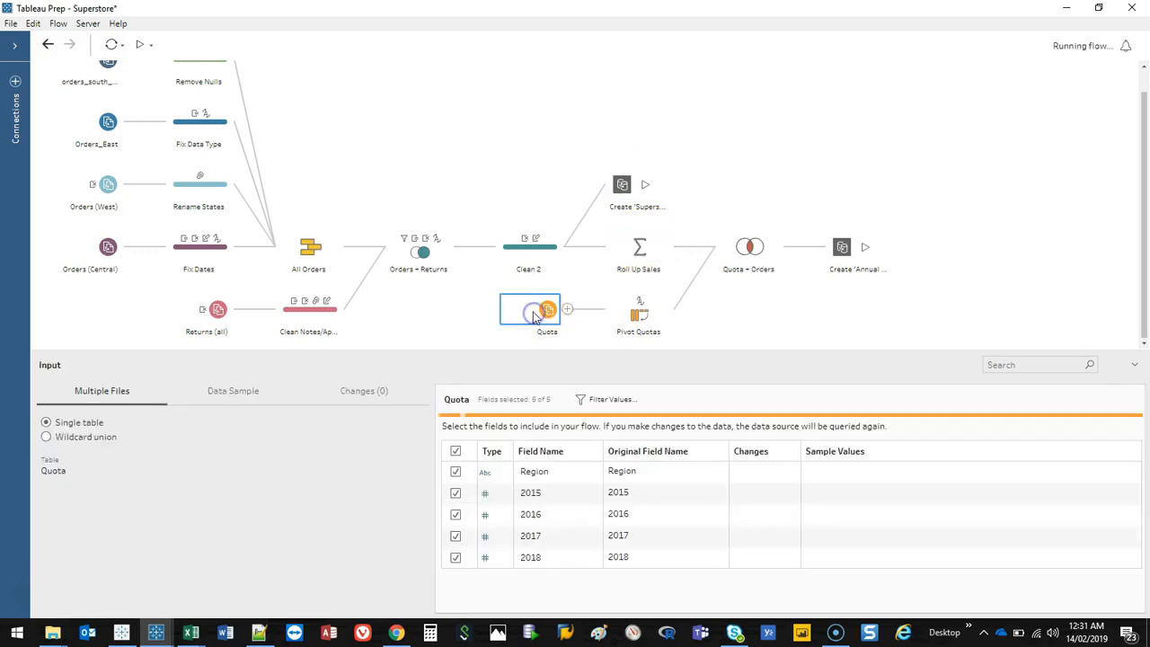
pyautogui.click(638, 314)
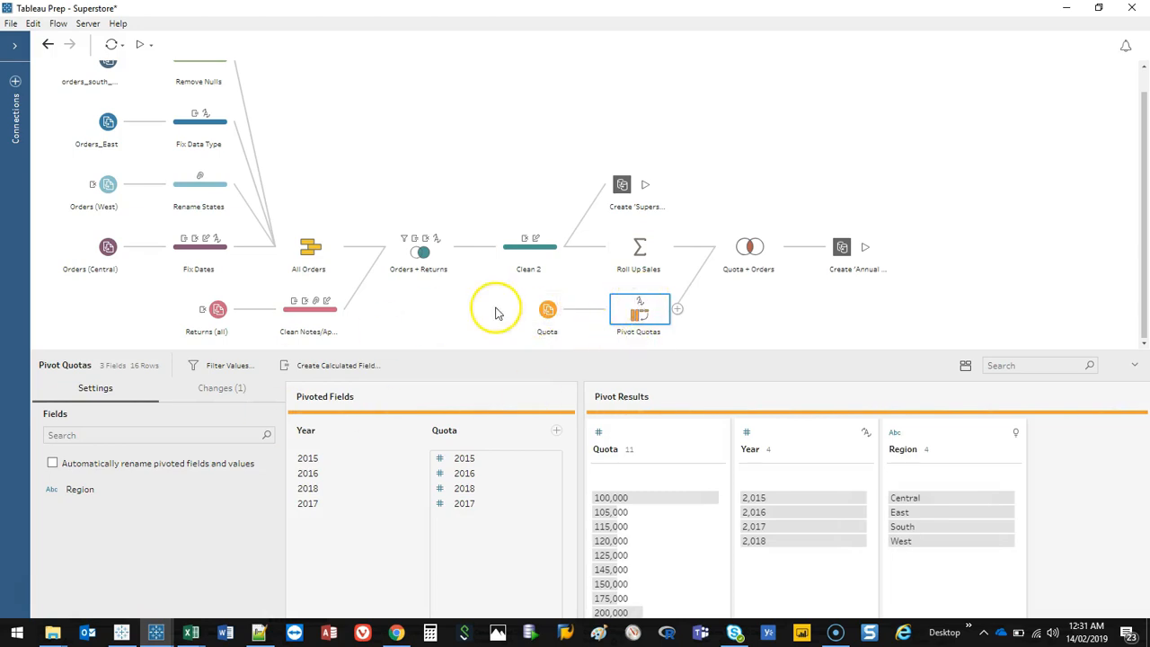
# Step: Examine the Quota + Orders join results and open the Annual Regional Performance output step
pyautogui.click(741, 255)
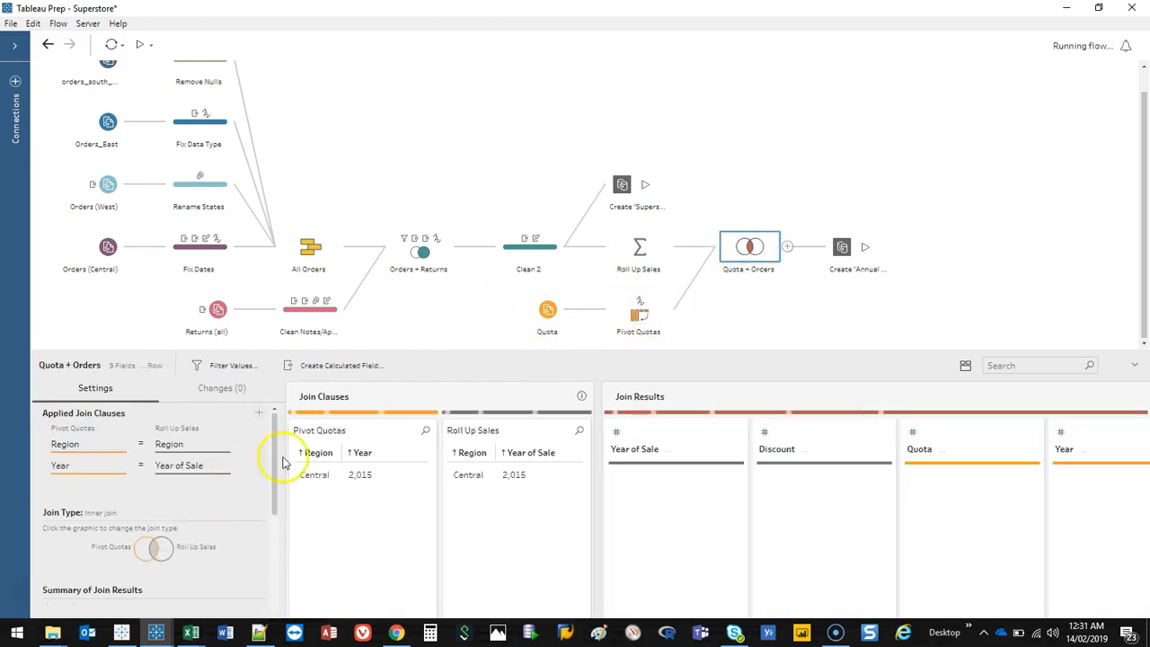
pyautogui.moveTo(348, 350); pyautogui.dragTo(347, 208)
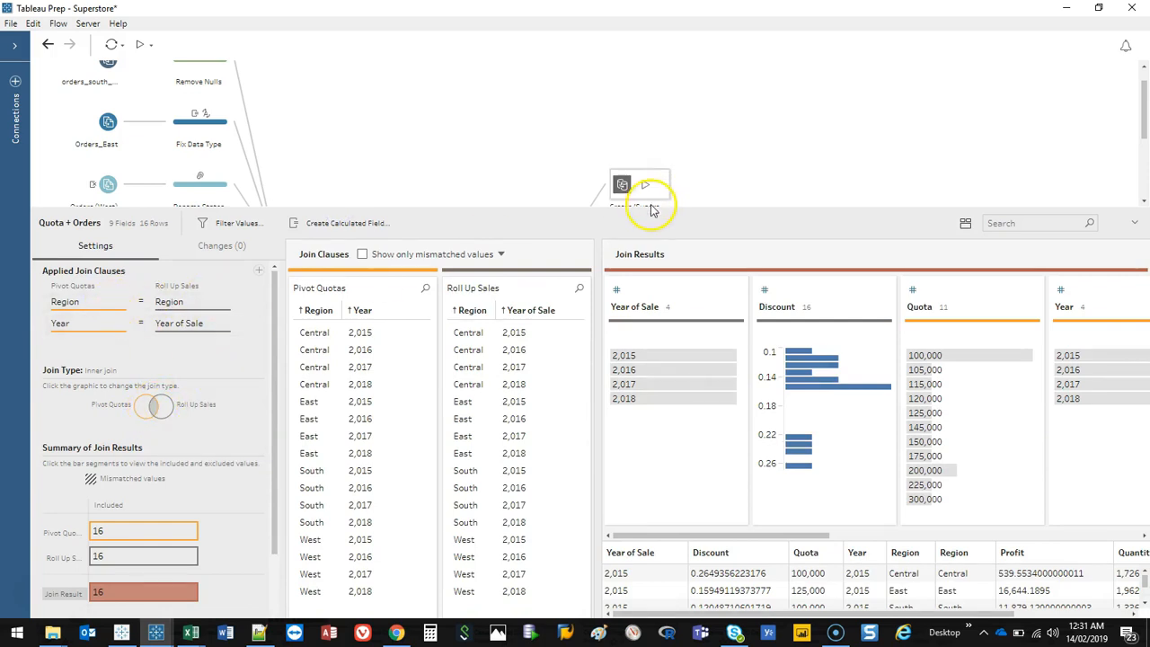
pyautogui.moveTo(650, 209); pyautogui.dragTo(649, 350)
pyautogui.click(844, 248)
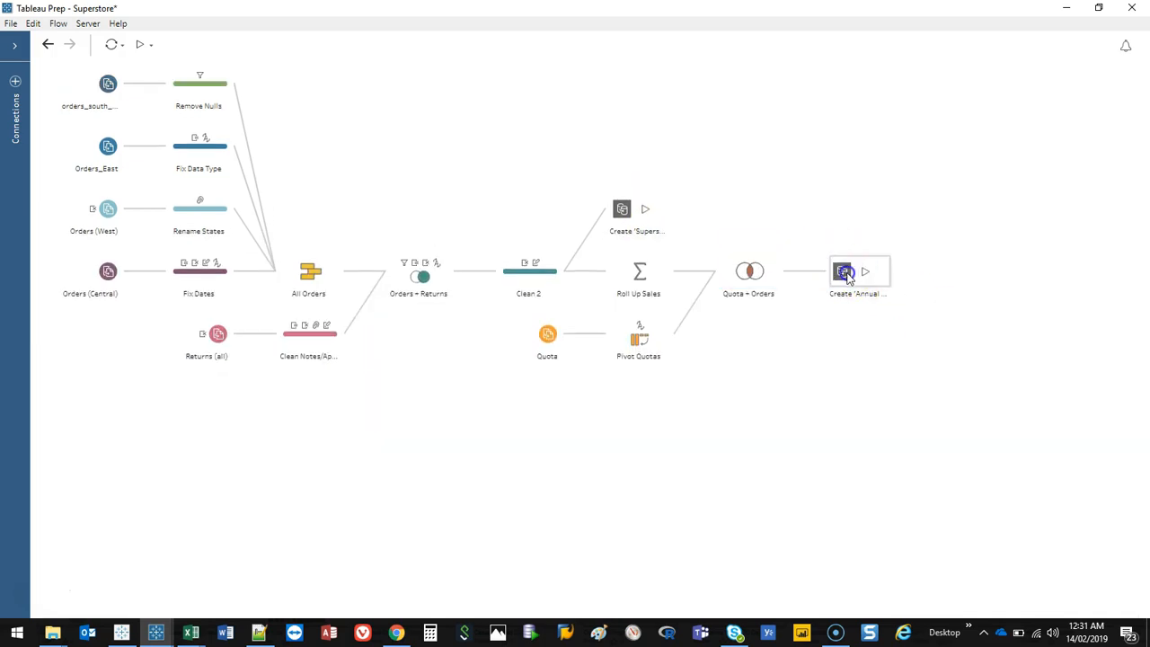
pyautogui.click(1135, 366)
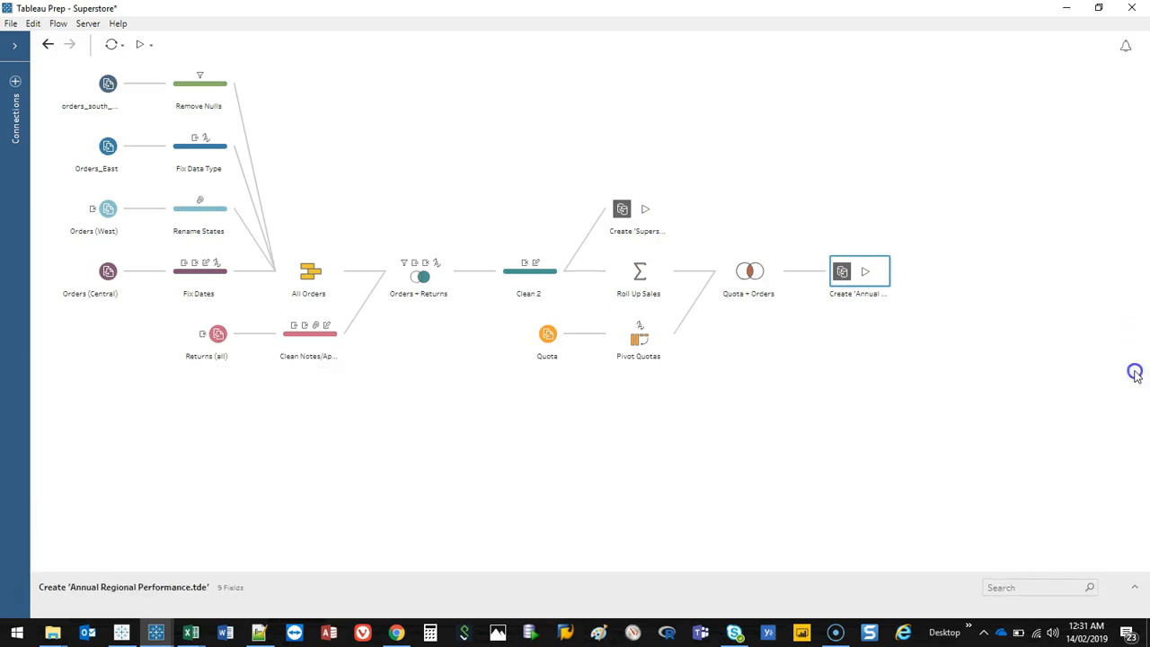